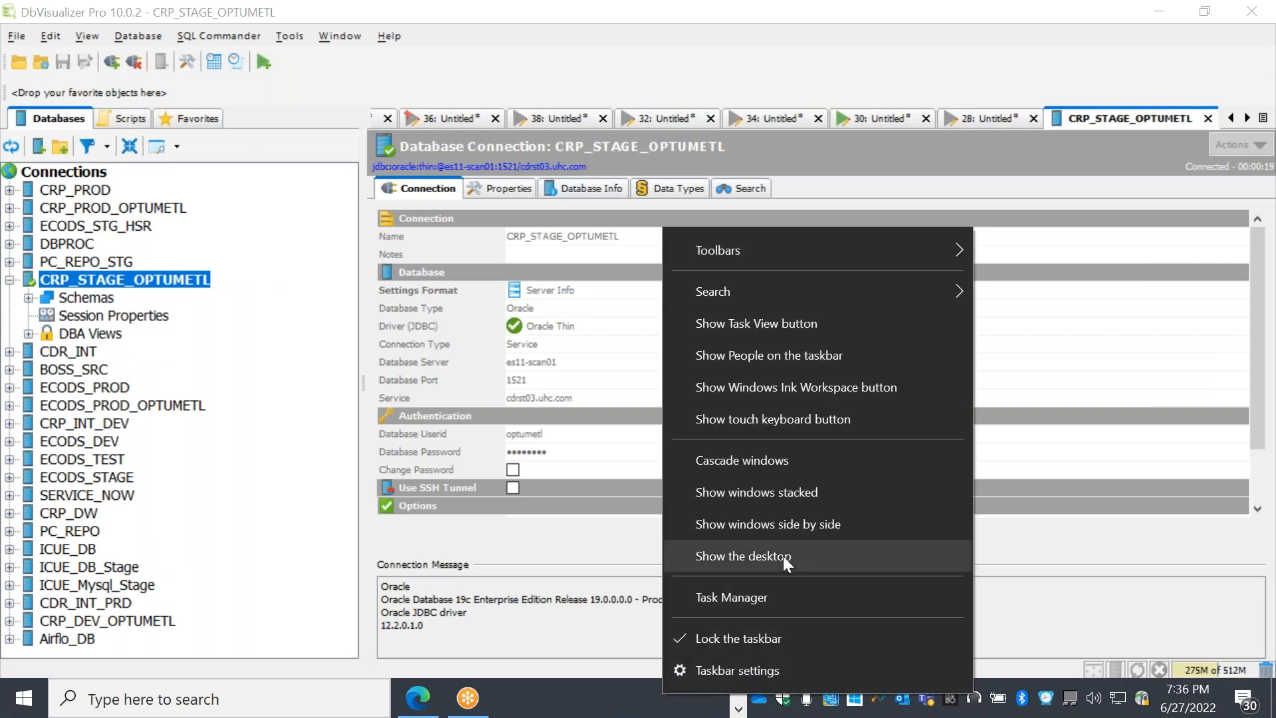
# Minimise all open windows to reveal the Windows desktop
pyautogui.click(783, 556)
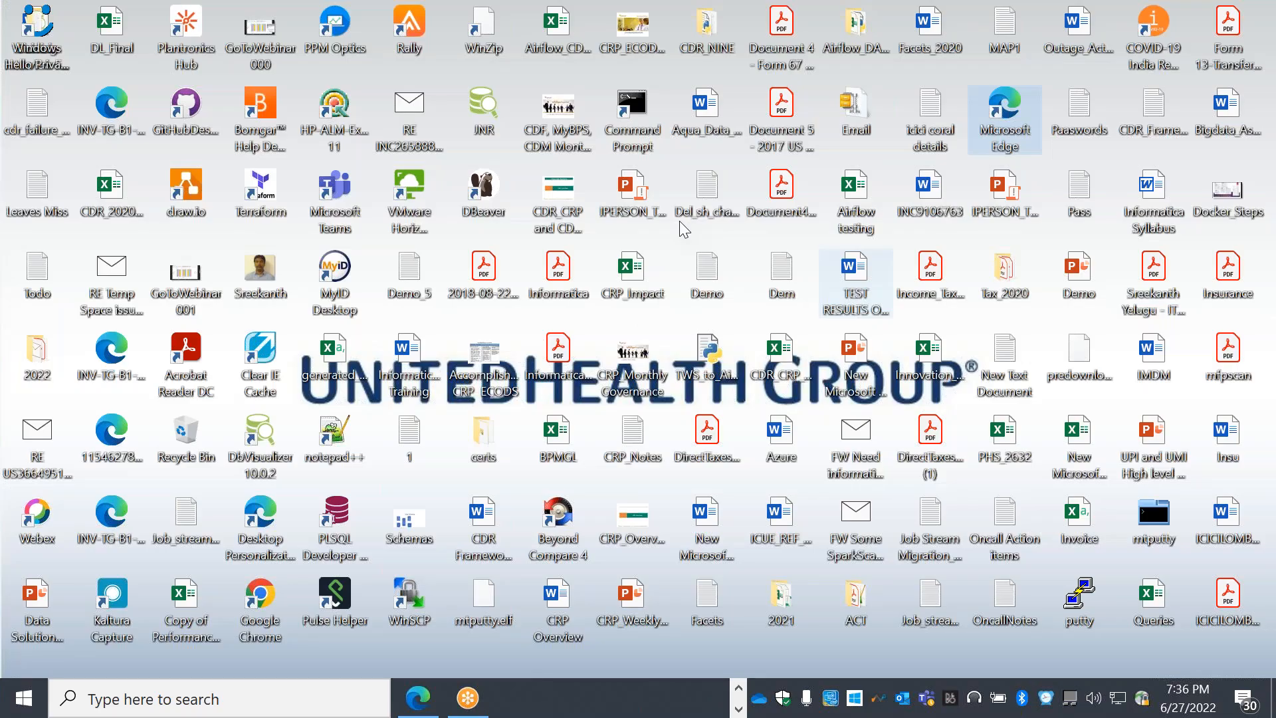
# Open the Demo notes file and add a row of = signs at its end
pyautogui.doubleClick(706, 272)
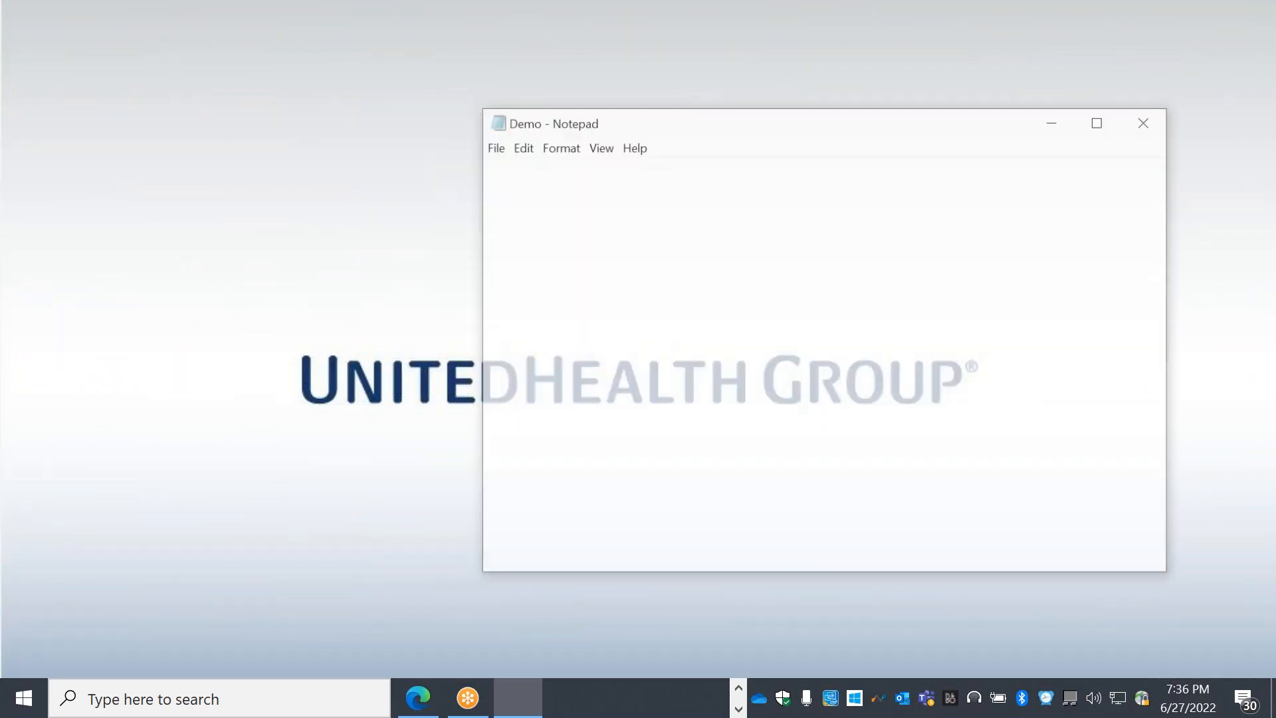
pyautogui.moveTo(1268, 75); pyautogui.dragTo(1274, 479)
pyautogui.click(34, 427)
pyautogui.write('==')
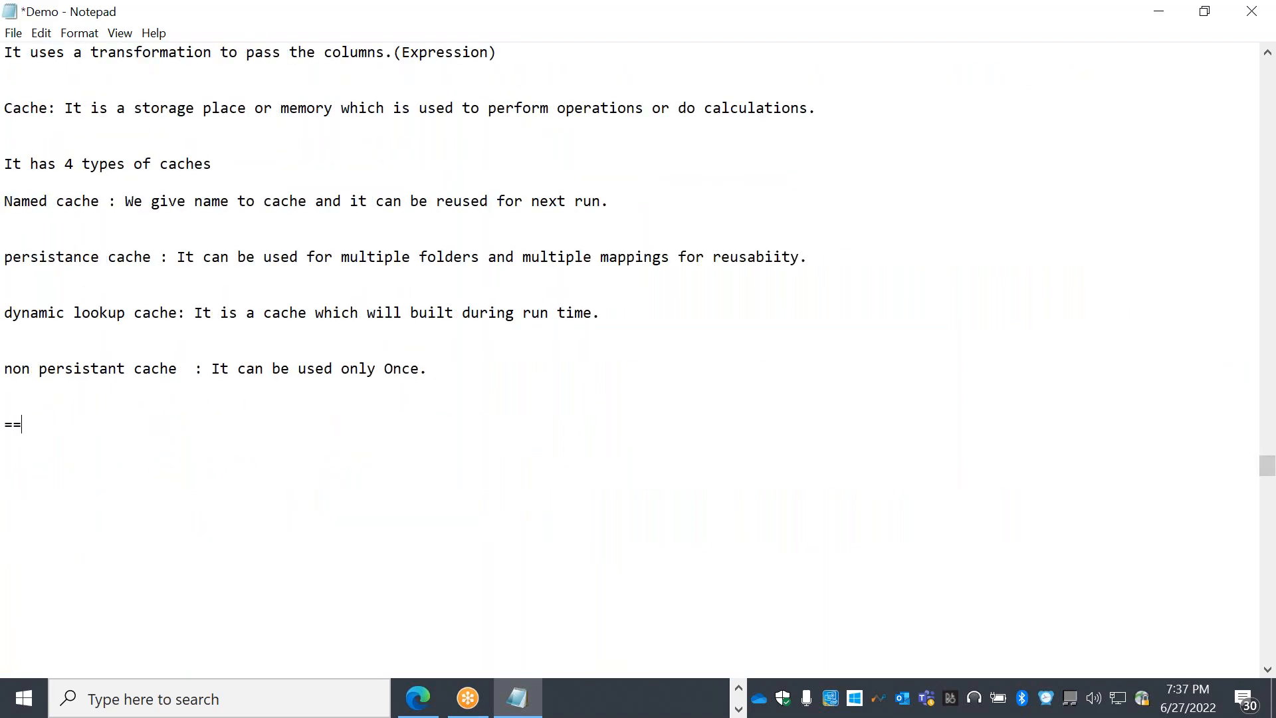
pyautogui.write('===========================================================================')
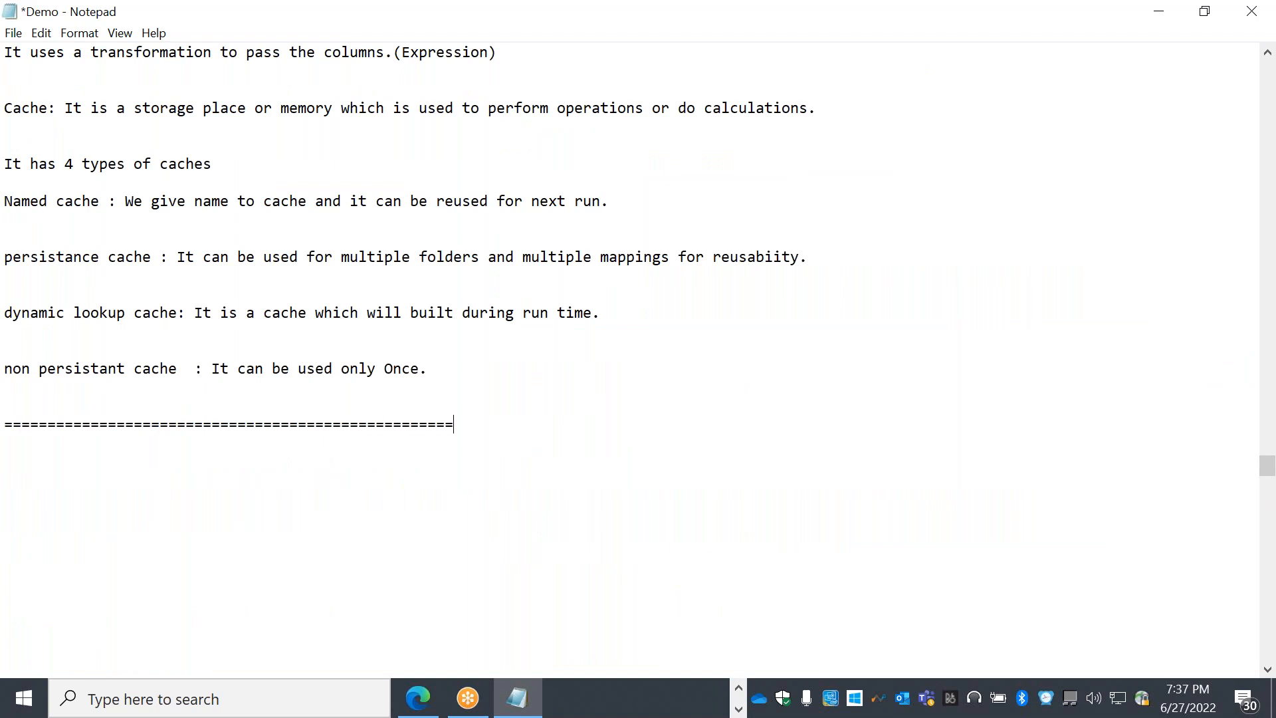
pyautogui.press('Return')
pyautogui.press('Return')
pyautogui.press('Return')
pyautogui.press('Return')
pyautogui.press('Return')
pyautogui.press('Return')
pyautogui.press('Return')
pyautogui.press('Return')
pyautogui.press('Return')
pyautogui.press('Return')
pyautogui.press('Return')
pyautogui.press('Return')
pyautogui.press('Return')
pyautogui.press('Return')
pyautogui.press('Return')
pyautogui.press('Return')
pyautogui.press('Return')
pyautogui.press('Return')
pyautogui.press('Return')
pyautogui.press('Return')
pyautogui.press('Return')
pyautogui.press('Return')
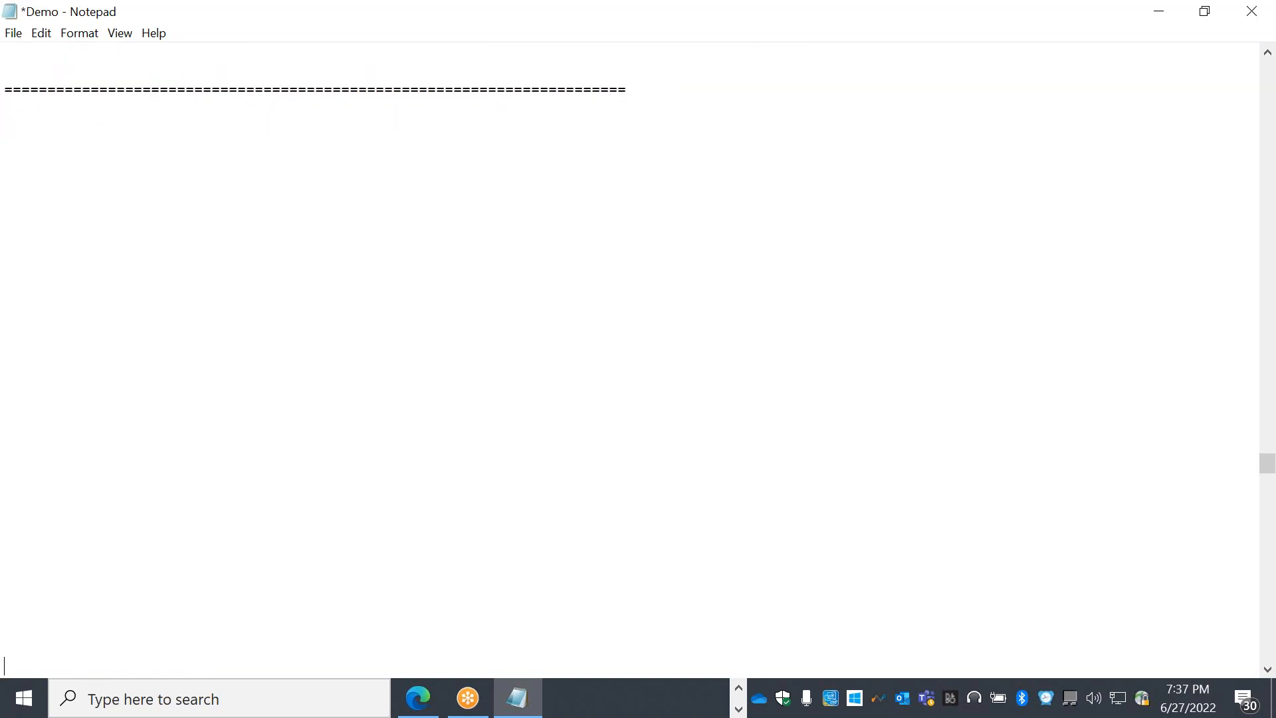
# Add the heading 'Aggregator Transformation:' underlined with a line of dashes
pyautogui.click(31, 158)
pyautogui.write('Aggregator Trans')
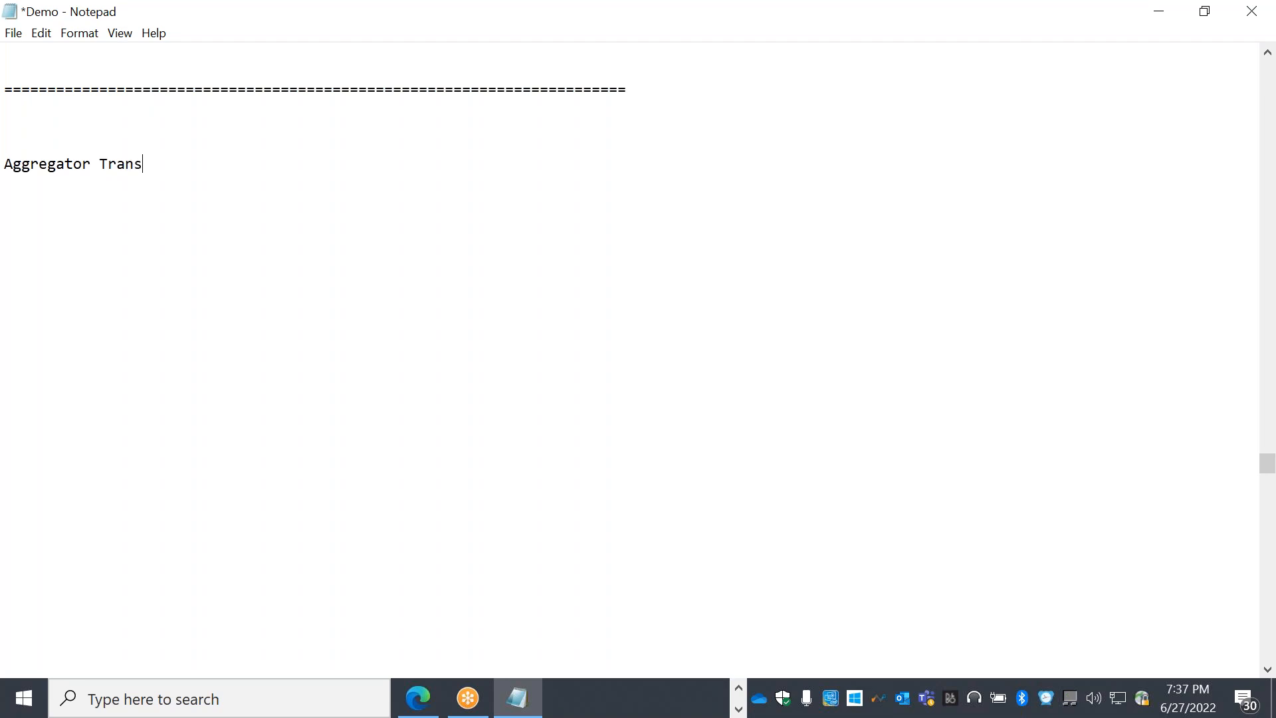
pyautogui.write('formation:')
pyautogui.press('Return')
pyautogui.write('-')
pyautogui.press('BackSpace')
pyautogui.write('---------------------------')
pyautogui.press('Return')
pyautogui.press('Return')
pyautogui.press('Return')
pyautogui.press('Return')
pyautogui.click(883, 32)
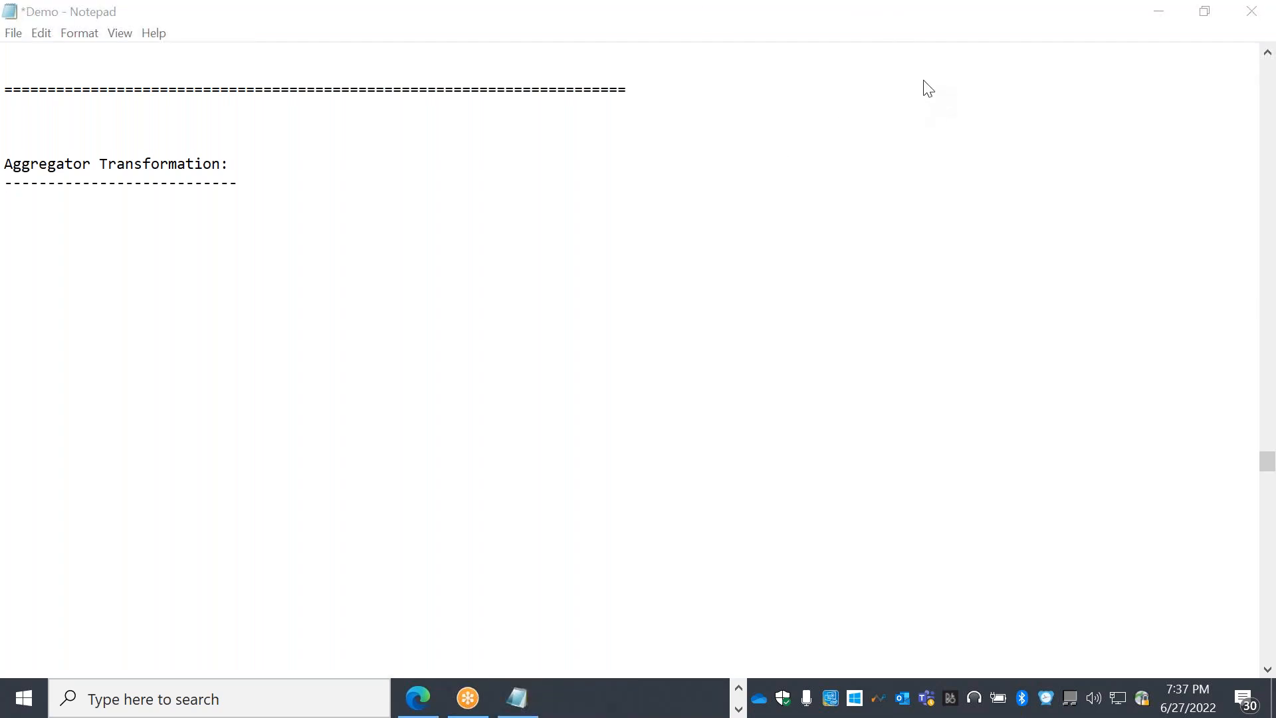
# Write 'It is an Active transformation' and that it performs all Aggregate functions available in Oracle
pyautogui.click(64, 231)
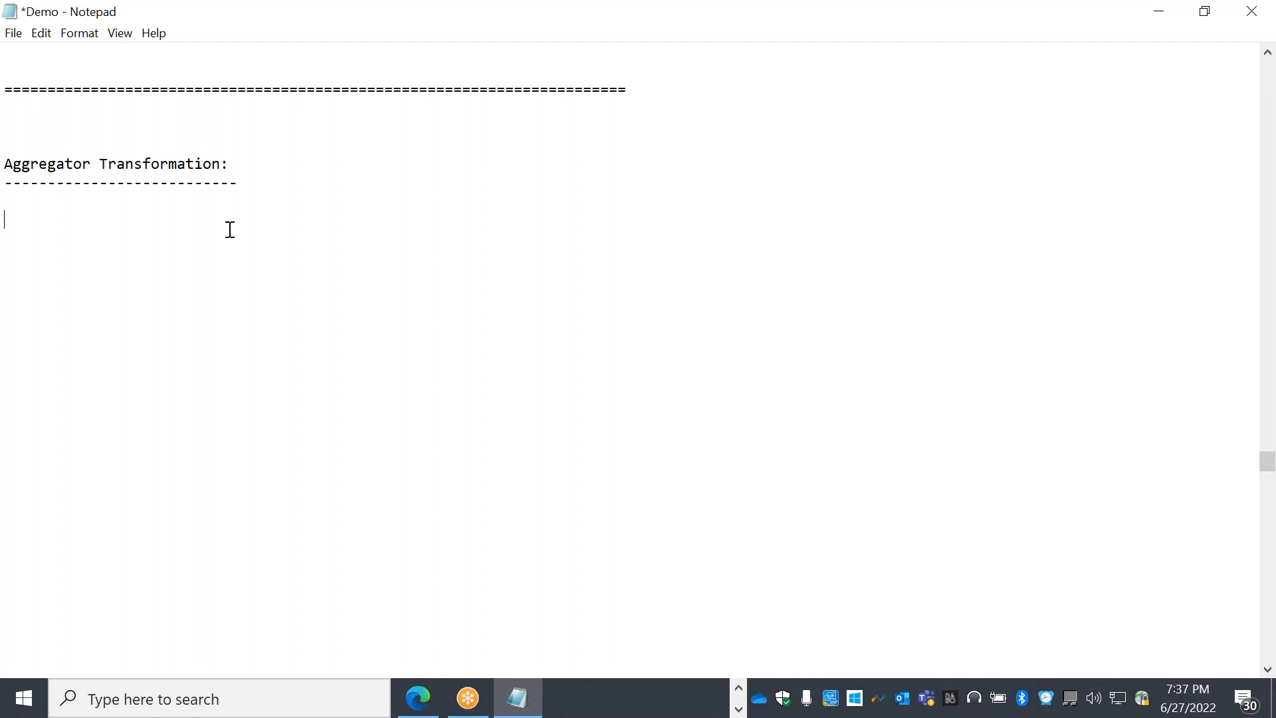
pyautogui.write('It is an Active tran')
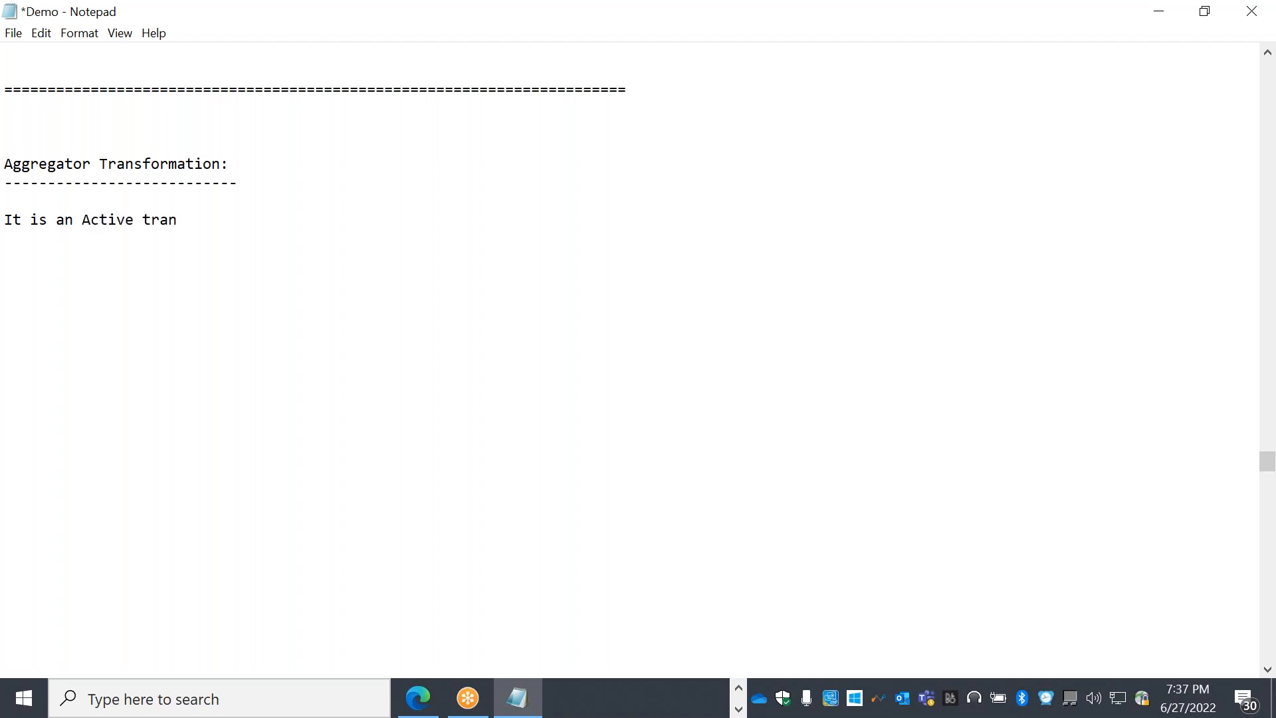
pyautogui.write('sfrmatio')
pyautogui.press('BackSpace')
pyautogui.press('BackSpace')
pyautogui.press('BackSpace')
pyautogui.press('BackSpace')
pyautogui.press('BackSpace')
pyautogui.press('BackSpace')
pyautogui.write('ormation')
pyautogui.press('Return')
pyautogui.write('It is')
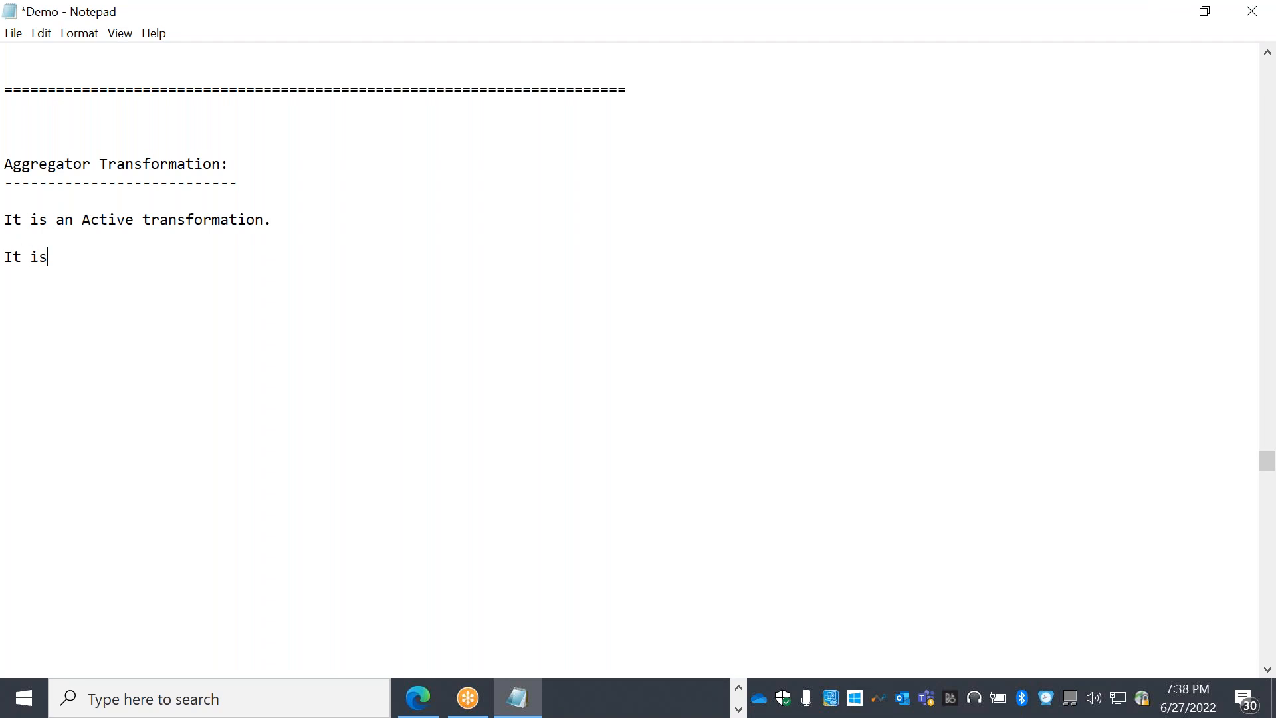
pyautogui.write(' used to perform all the')
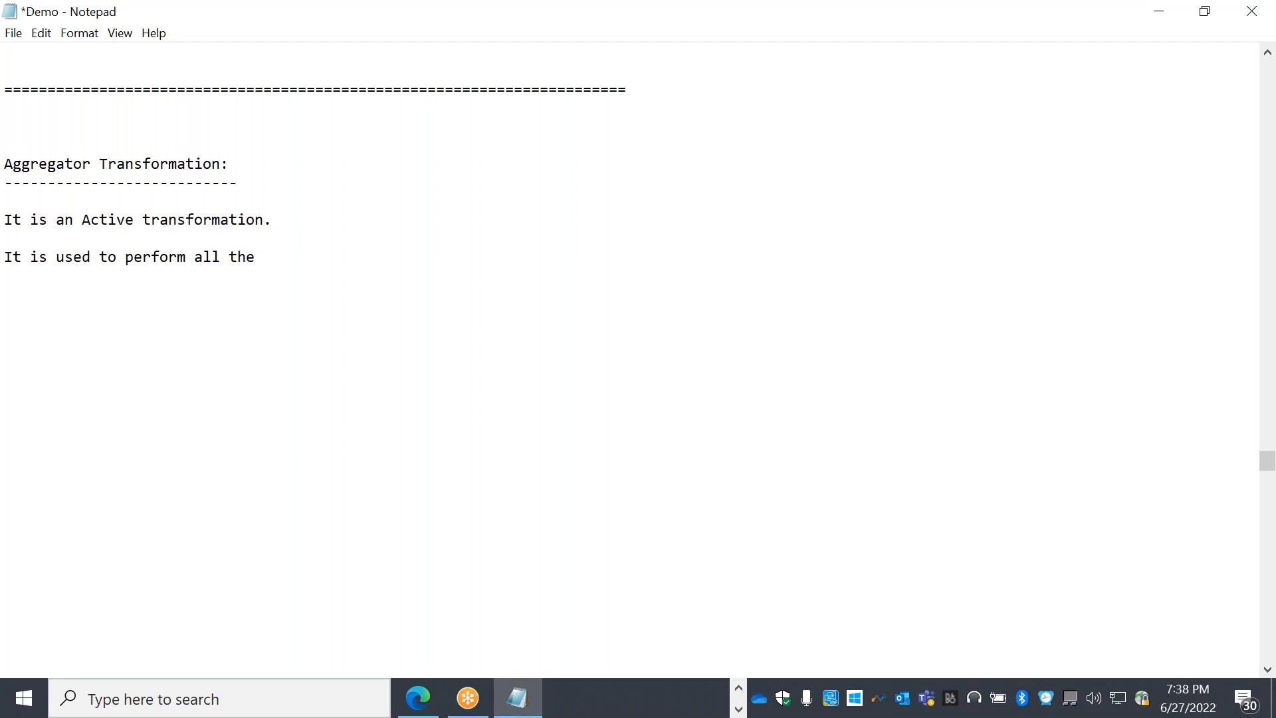
pyautogui.write(' Aggregate functions')
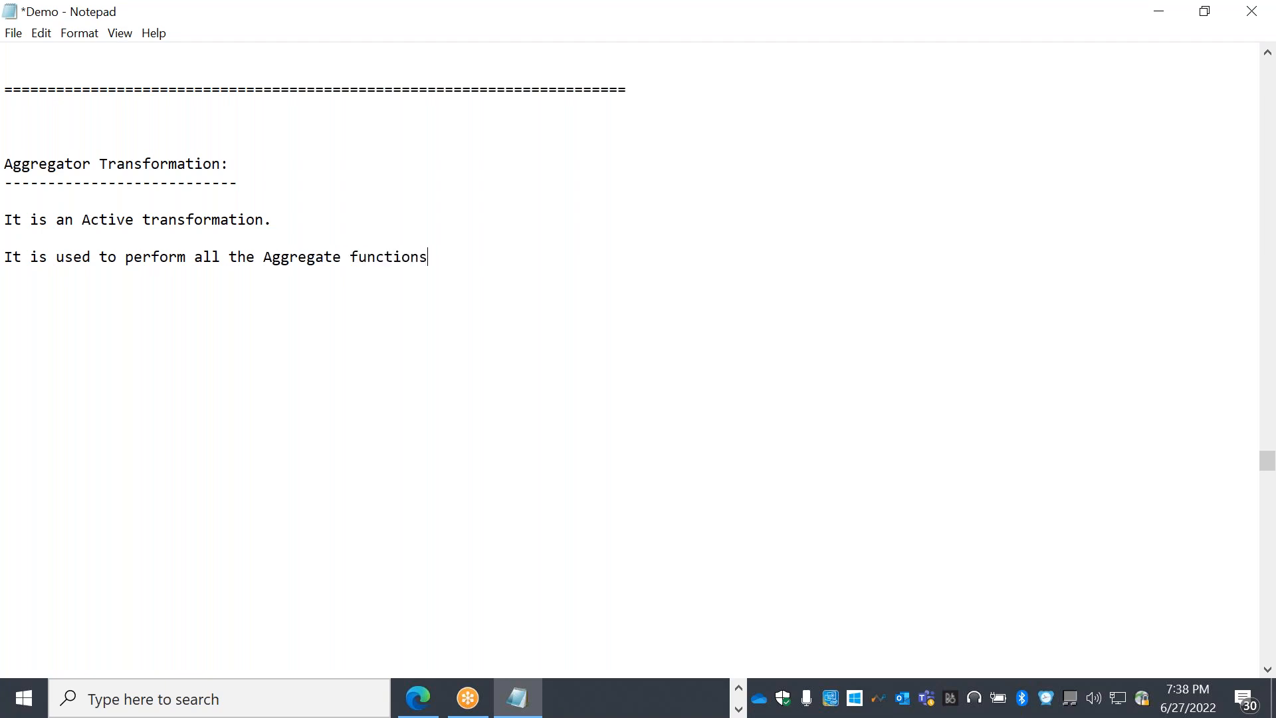
pyautogui.write(' avaiable in Oracl')
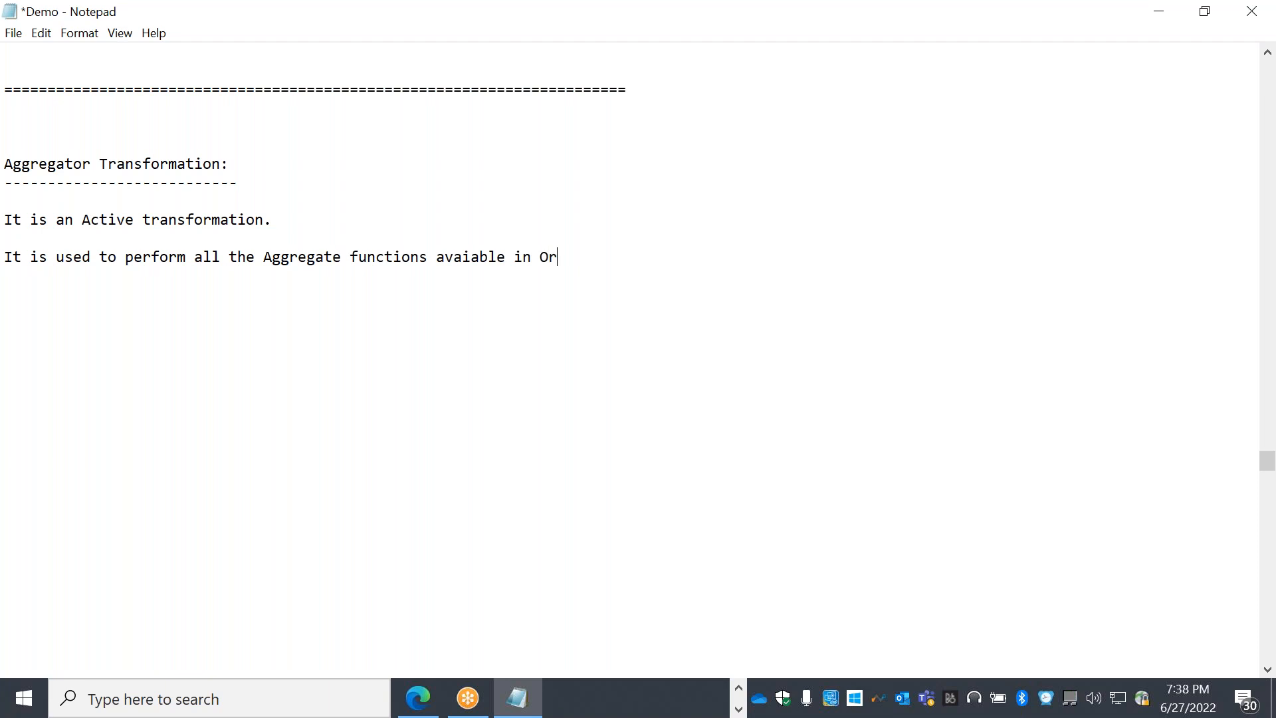
pyautogui.press('BackSpace')
pyautogui.write('le.')
pyautogui.press('Return')
pyautogui.press('Return')
pyautogui.press('Return')
# List SUM, MAX and COUNT on separate lines
pyautogui.write('SUM')
pyautogui.press('Return')
pyautogui.write('MAX')
pyautogui.press('Return')
pyautogui.write('COUNT')
pyautogui.press('Return')
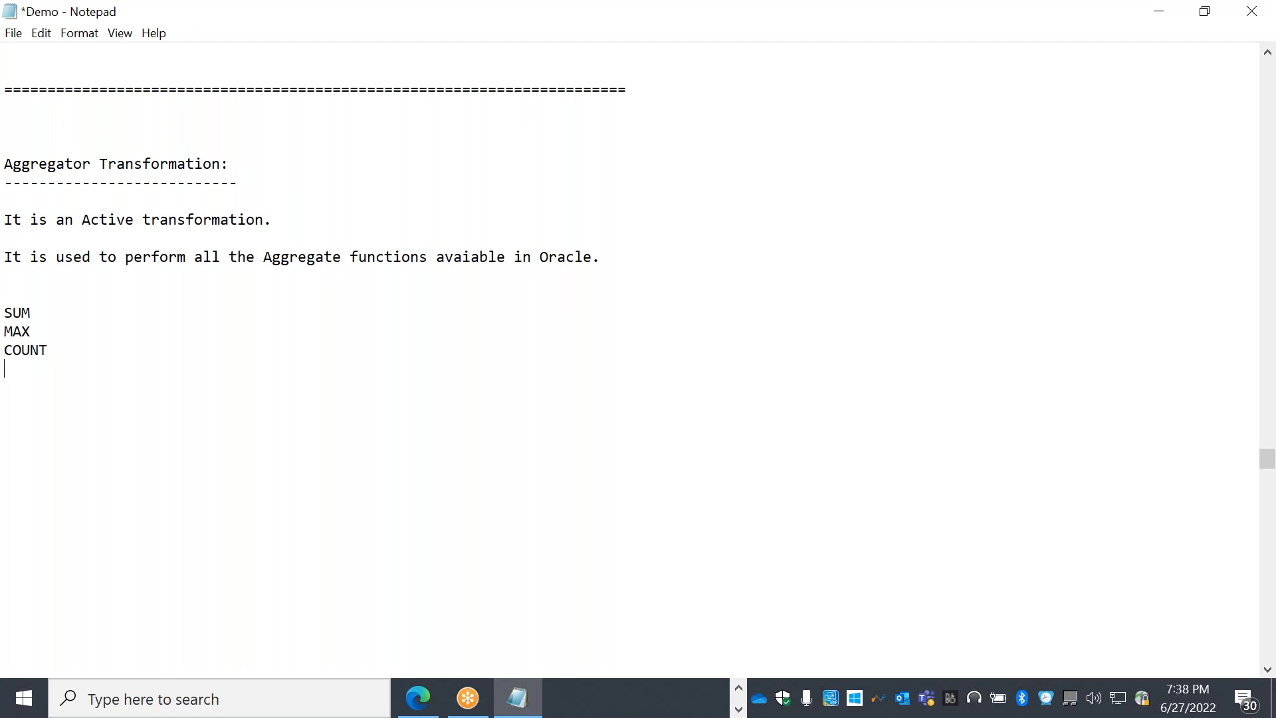
# Append () to SUM, MAX and COUNT in the function list
pyautogui.moveTo(33, 264); pyautogui.dragTo(63, 308)
pyautogui.click(57, 312)
pyautogui.write('()')
pyautogui.click(41, 333)
pyautogui.write('()')
pyautogui.click(72, 357)
pyautogui.write('()')
pyautogui.click(713, 688)
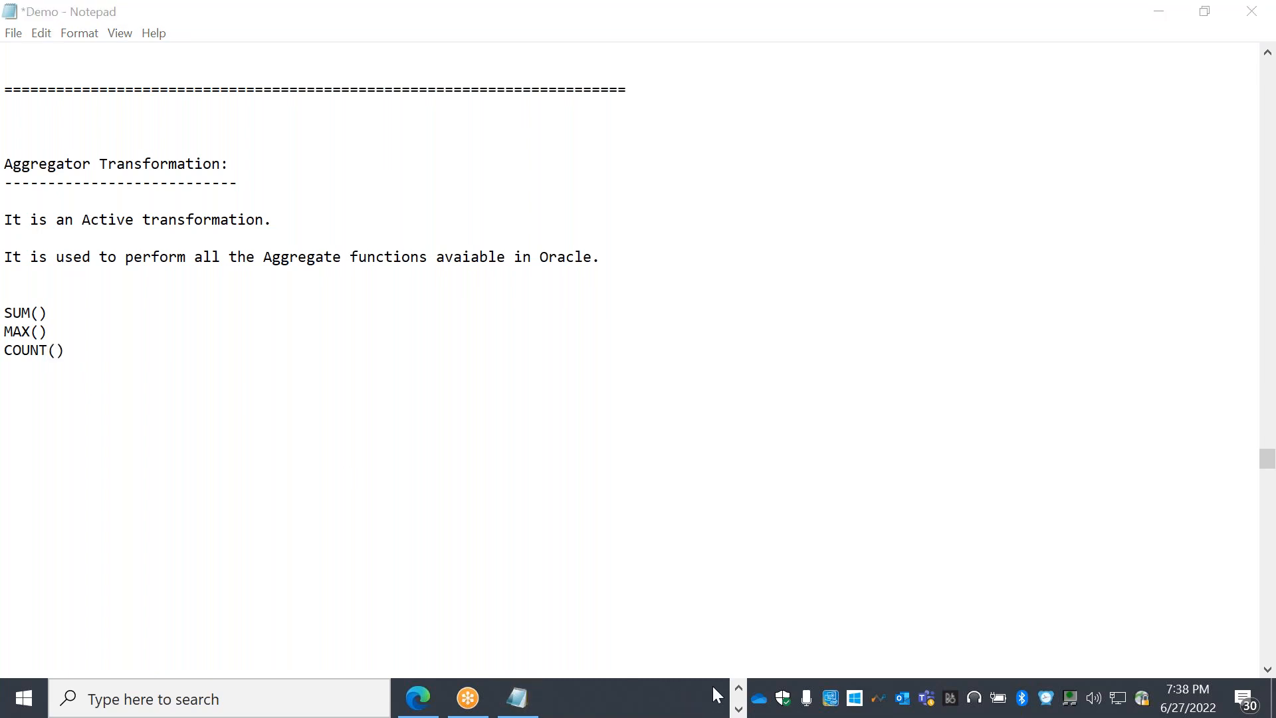
# Add the note 'Aggregate functions have a syntax with group by and Having clause' below
pyautogui.click(137, 361)
pyautogui.press('Return')
pyautogui.press('Return')
pyautogui.press('Return')
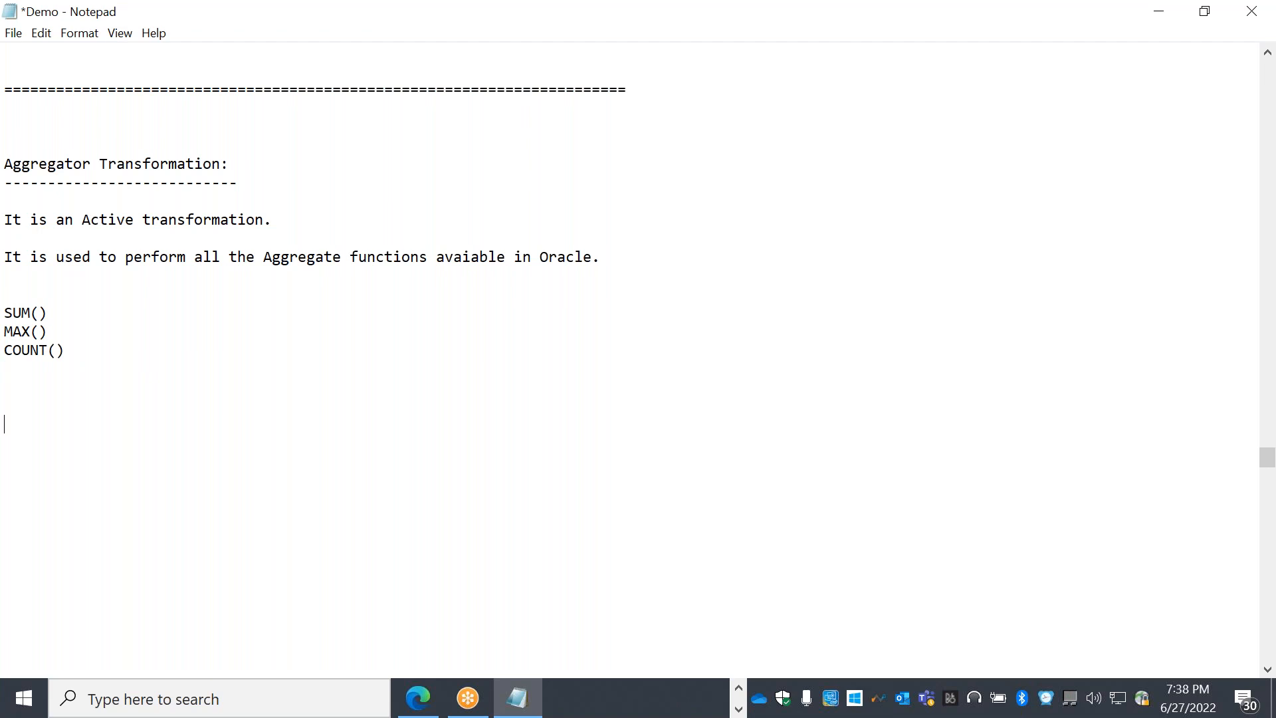
pyautogui.write('select')
pyautogui.press('BackSpace')
pyautogui.press('BackSpace')
pyautogui.press('BackSpace')
pyautogui.press('BackSpace')
pyautogui.press('BackSpace')
pyautogui.press('BackSpace')
pyautogui.write('Aggregate functions')
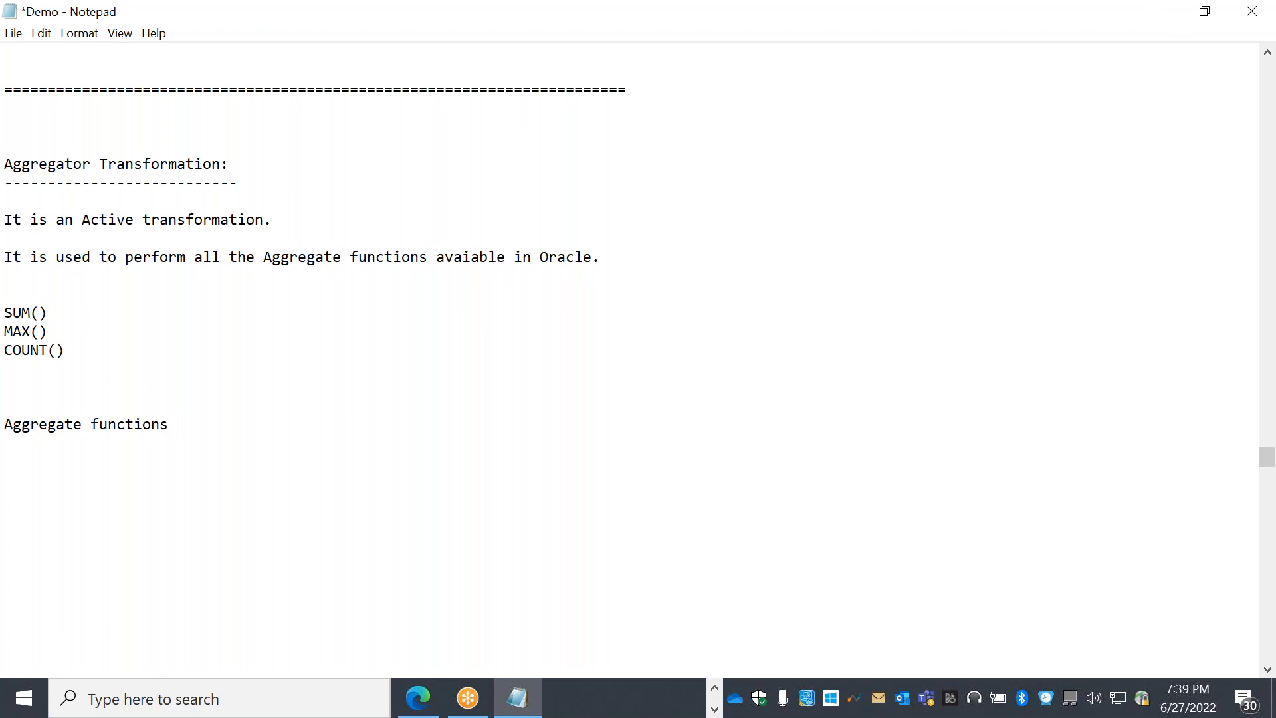
pyautogui.write('have a syntax wth')
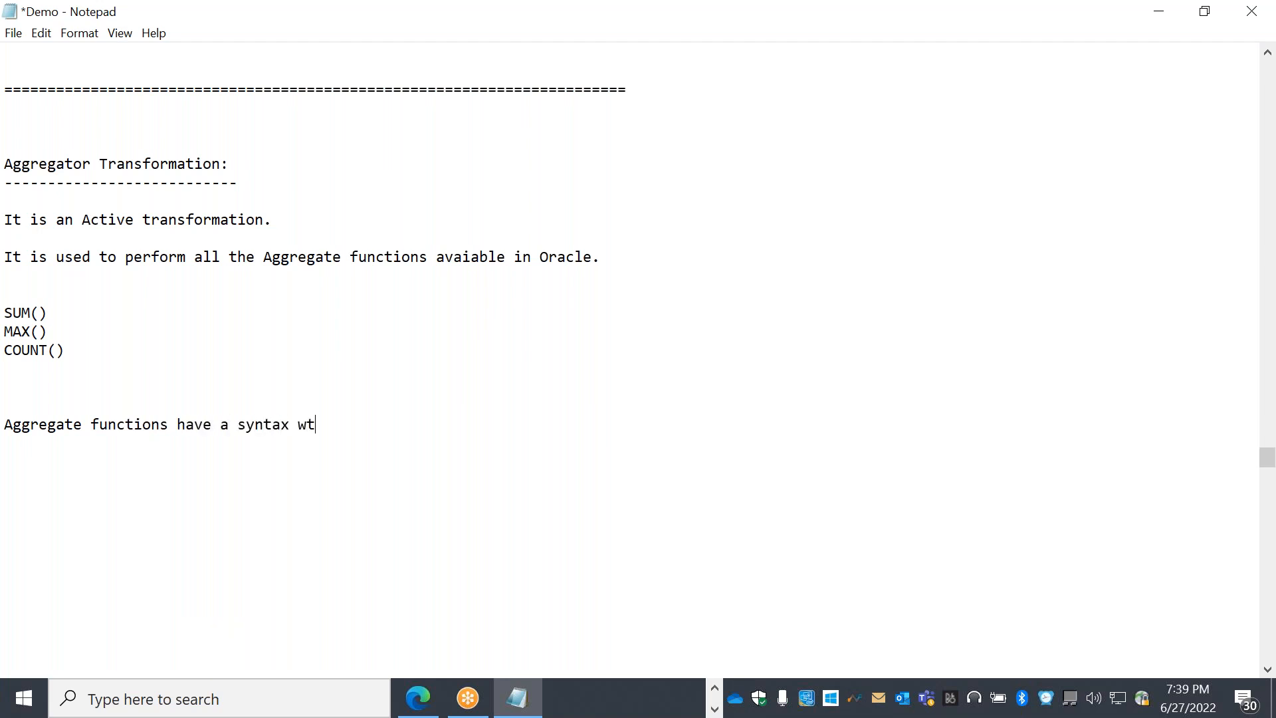
pyautogui.press('BackSpace')
pyautogui.press('BackSpace')
pyautogui.write('ith group by and H')
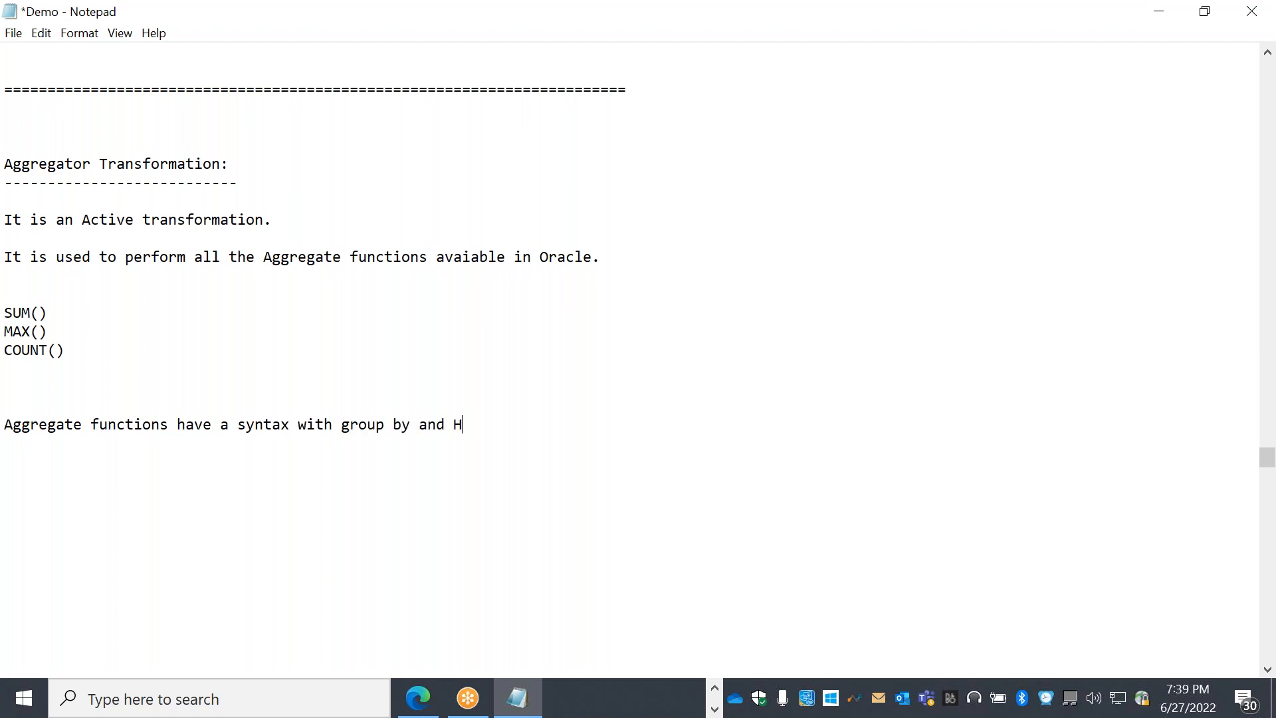
pyautogui.write('aving clause')
pyautogui.press('Return')
pyautogui.press('Return')
pyautogui.press('Return')
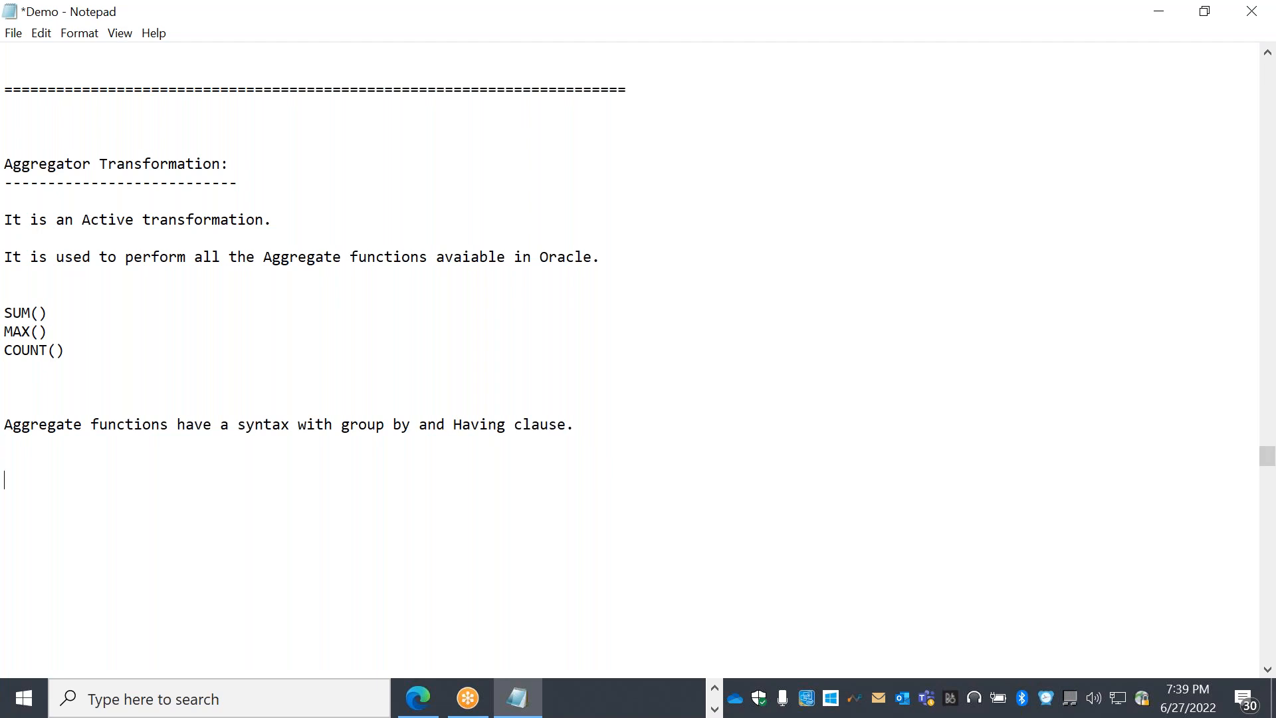
# Note 'Group By clause is mandatory for all Agg functions.' and save the Demo file
pyautogui.write('Group By functio')
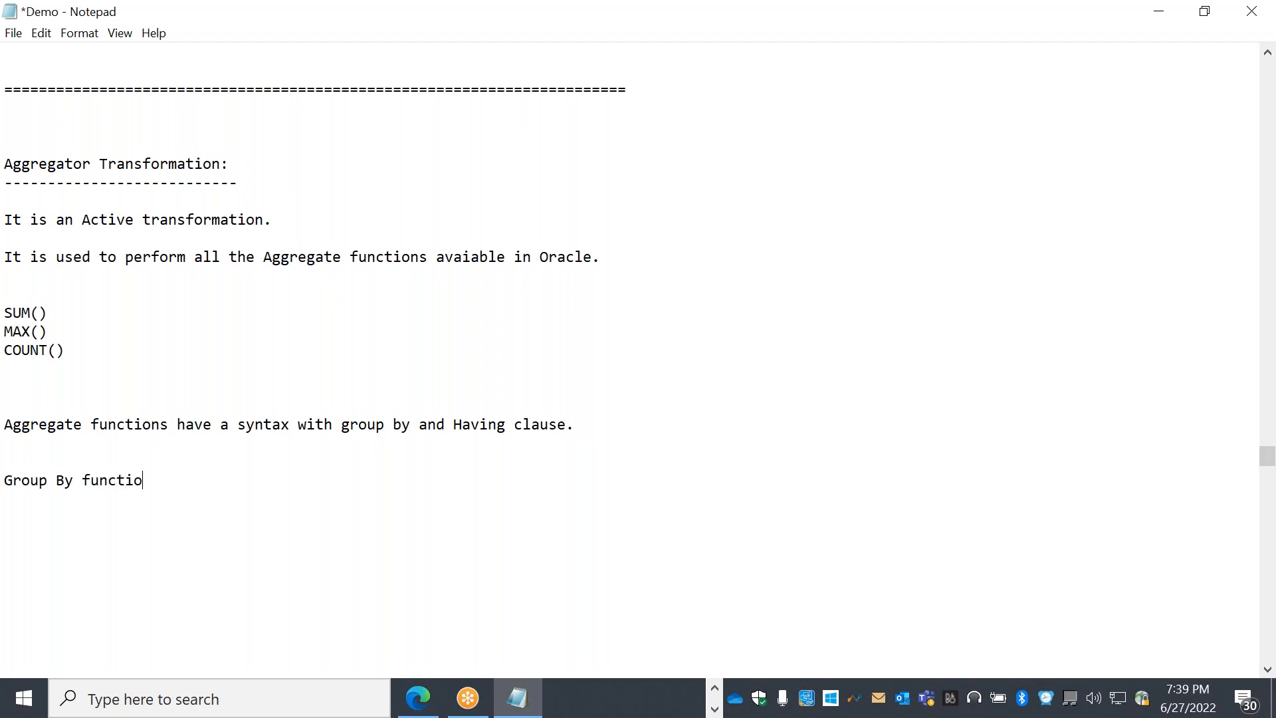
pyautogui.write('n is andatory')
pyautogui.press('BackSpace')
pyautogui.press('BackSpace')
pyautogui.press('BackSpace')
pyautogui.press('BackSpace')
pyautogui.press('BackSpace')
pyautogui.press('BackSpace')
pyautogui.press('BackSpace')
pyautogui.press('BackSpace')
pyautogui.press('BackSpace')
pyautogui.press('BackSpace')
pyautogui.press('BackSpace')
pyautogui.press('BackSpace')
pyautogui.press('BackSpace')
pyautogui.press('BackSpace')
pyautogui.press('BackSpace')
pyautogui.press('BackSpace')
pyautogui.press('BackSpace')
pyautogui.press('BackSpace')
pyautogui.press('BackSpace')
pyautogui.press('BackSpace')
pyautogui.write('clause is mandator')
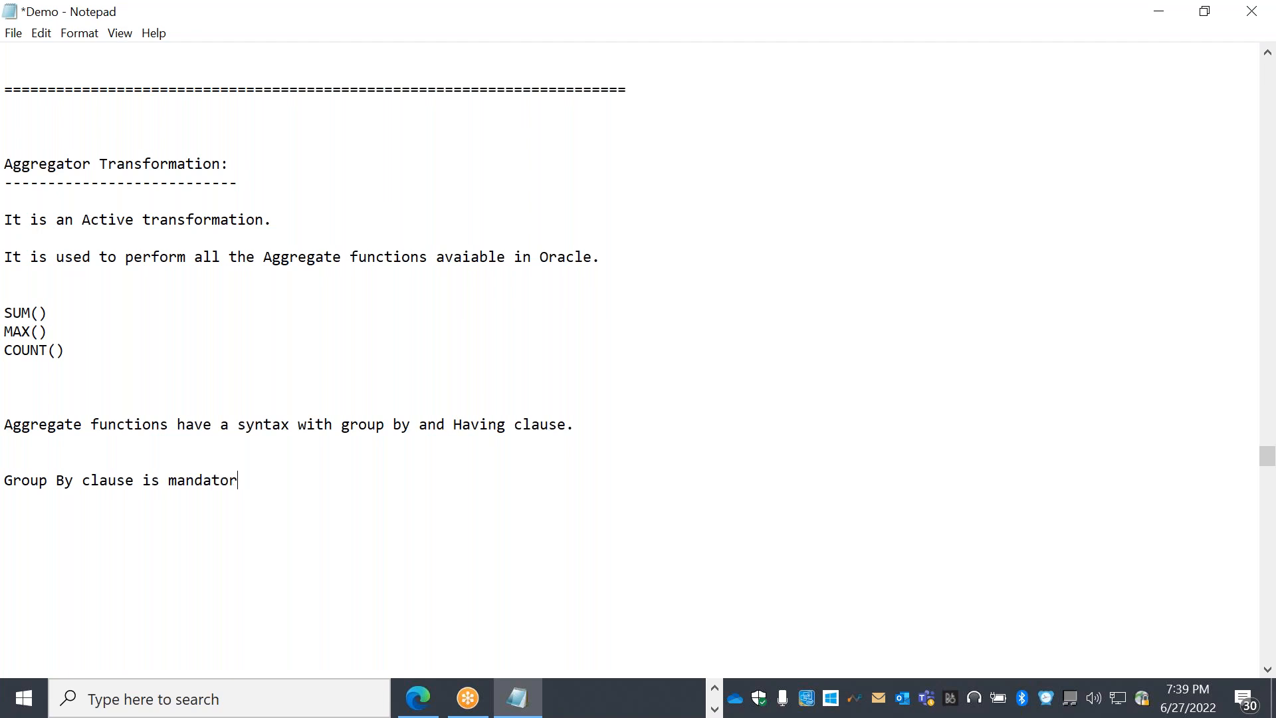
pyautogui.write('y for all Agg functions')
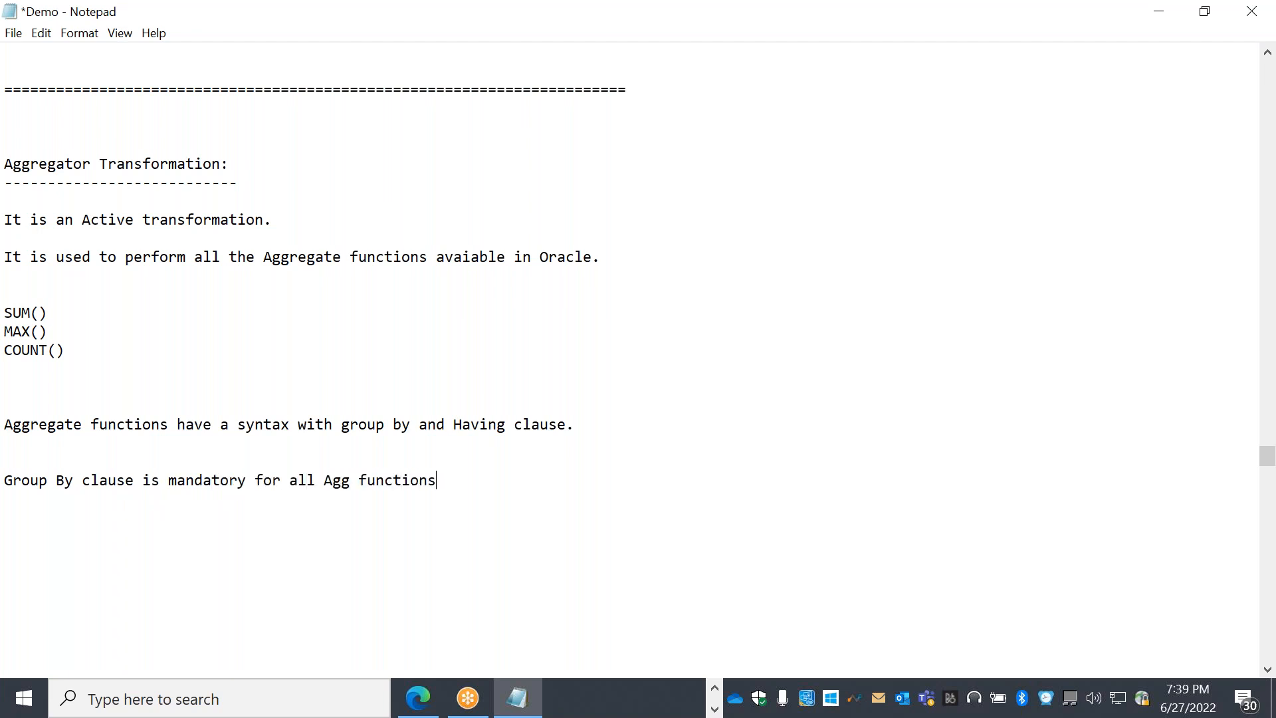
pyautogui.write('.')
pyautogui.click(13, 33)
pyautogui.click(41, 117)
# Add example lines on selecting the maximum salaried employee and counting all employees in EMP table
pyautogui.press('Return')
pyautogui.write('select Max of a')
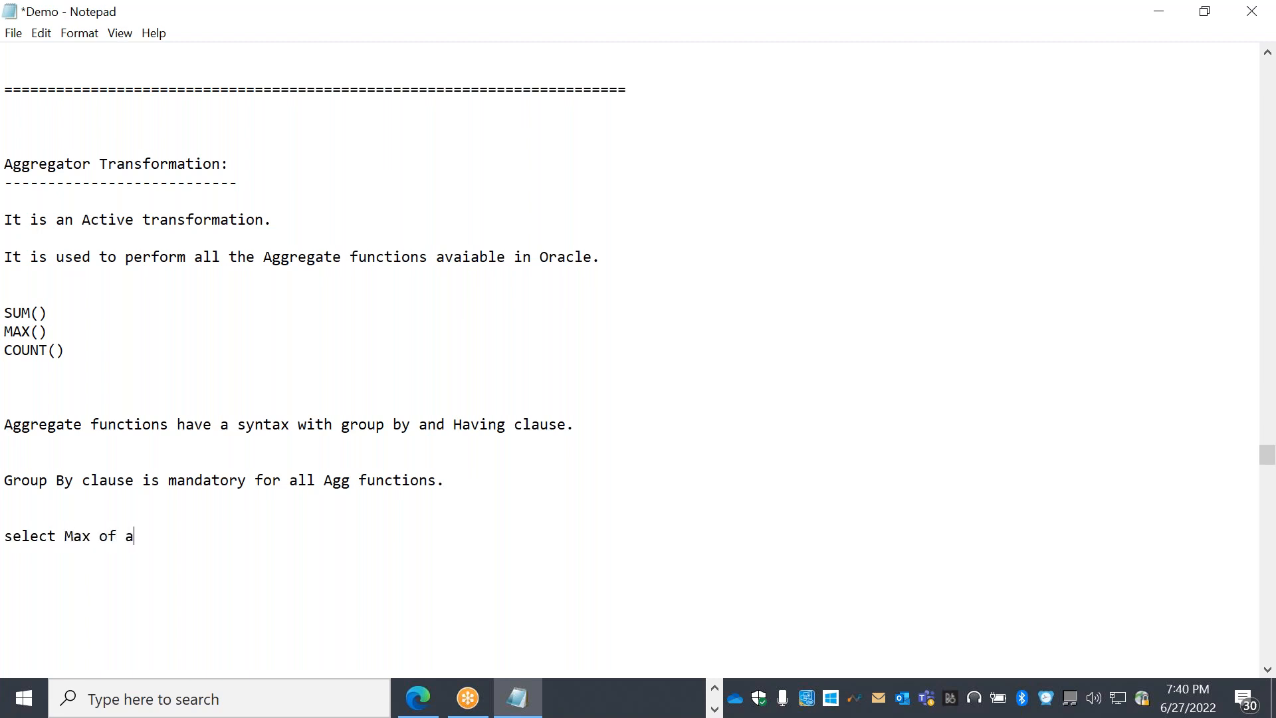
pyautogui.press('BackSpace')
pyautogui.press('BackSpace')
pyautogui.press('BackSpace')
pyautogui.press('BackSpace')
pyautogui.write('imum')
pyautogui.write('salariw')
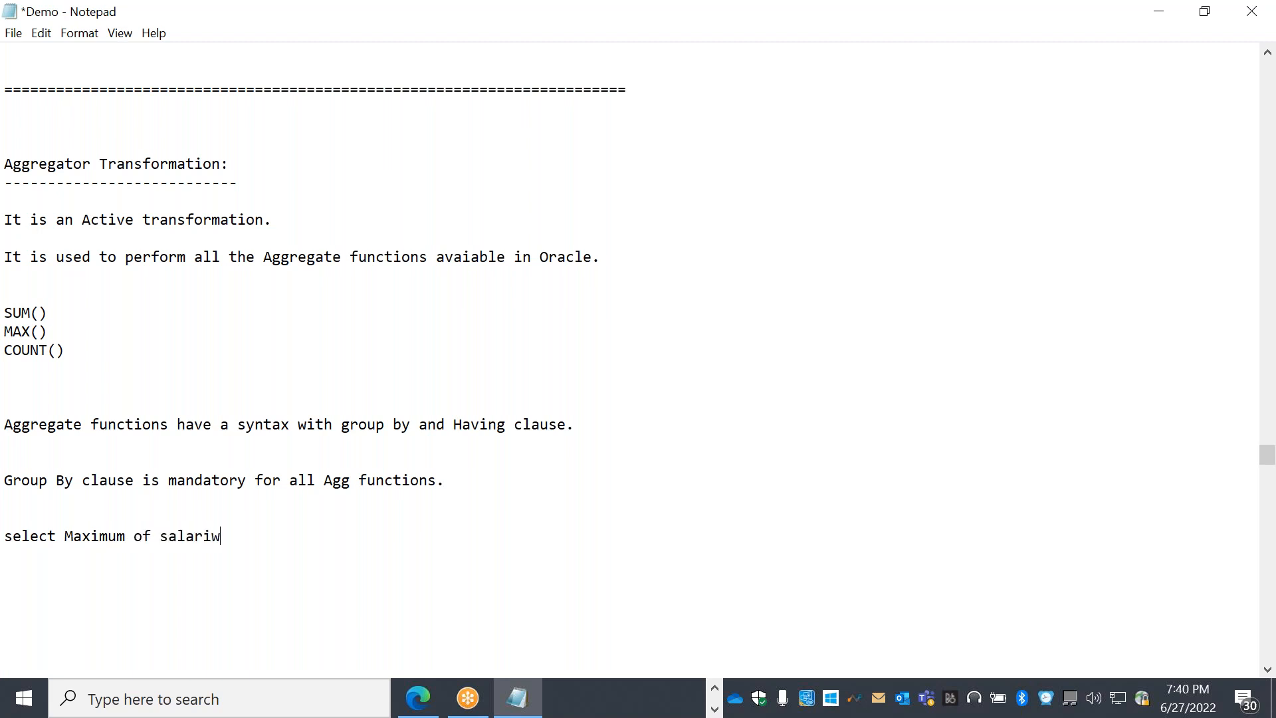
pyautogui.press('BackSpace')
pyautogui.press('BackSpace')
pyautogui.write('rom all employees')
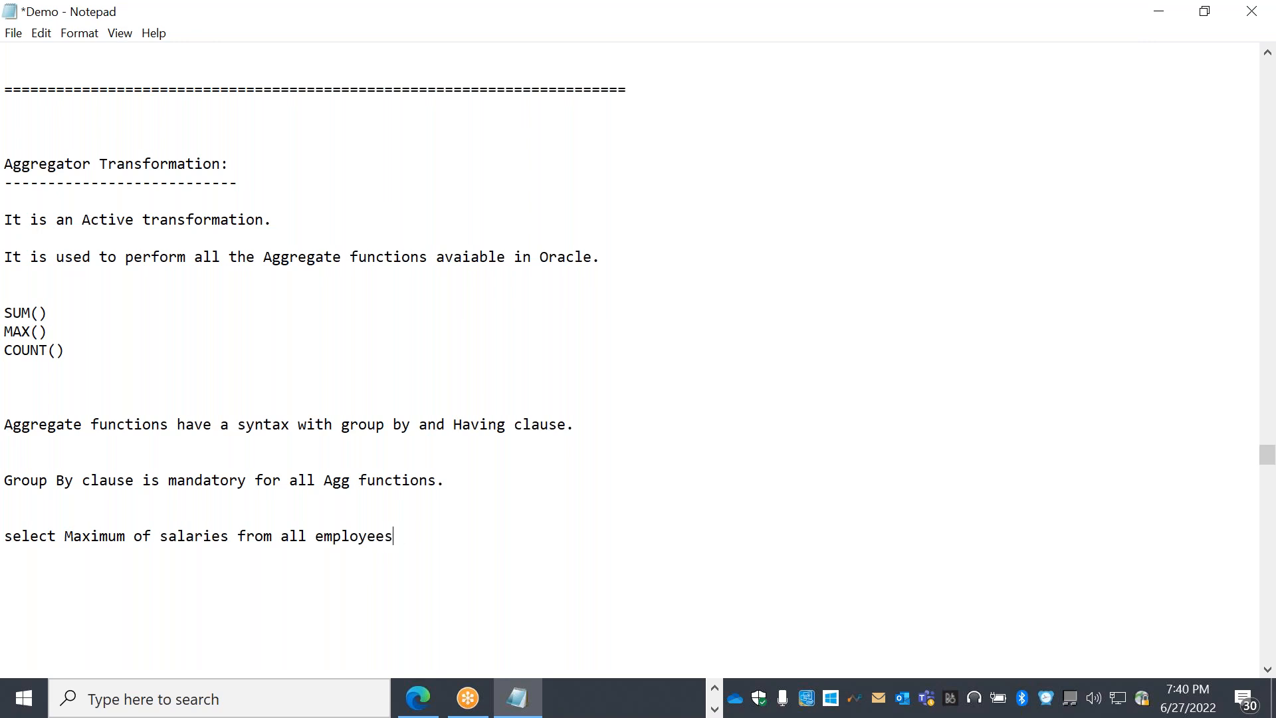
pyautogui.press('BackSpace')
pyautogui.press('BackSpace')
pyautogui.press('BackSpace')
pyautogui.press('BackSpace')
pyautogui.press('BackSpace')
pyautogui.press('BackSpace')
pyautogui.press('BackSpace')
pyautogui.press('BackSpace')
pyautogui.press('BackSpace')
pyautogui.press('BackSpace')
pyautogui.press('BackSpace')
pyautogui.press('BackSpace')
pyautogui.press('BackSpace')
pyautogui.press('BackSpace')
pyautogui.press('BackSpace')
pyautogui.press('BackSpace')
pyautogui.press('BackSpace')
pyautogui.press('BackSpace')
pyautogui.press('BackSpace')
pyautogui.press('BackSpace')
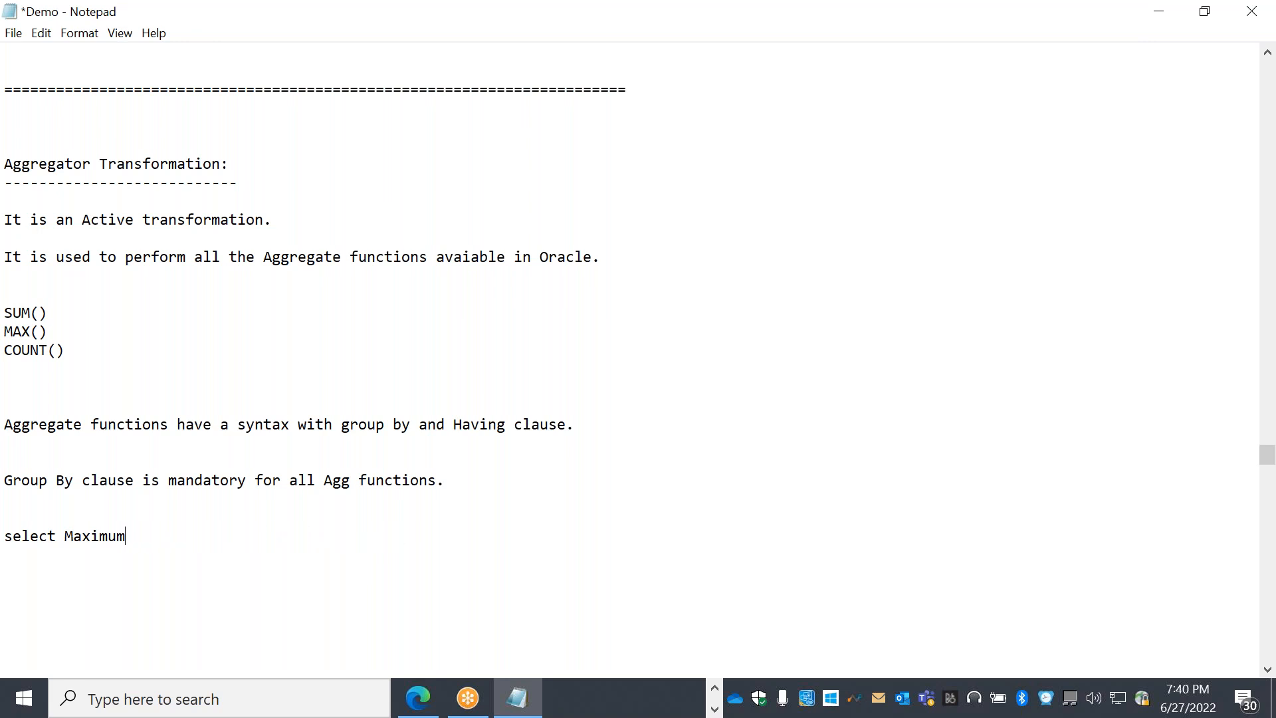
pyautogui.write('salaried employee from')
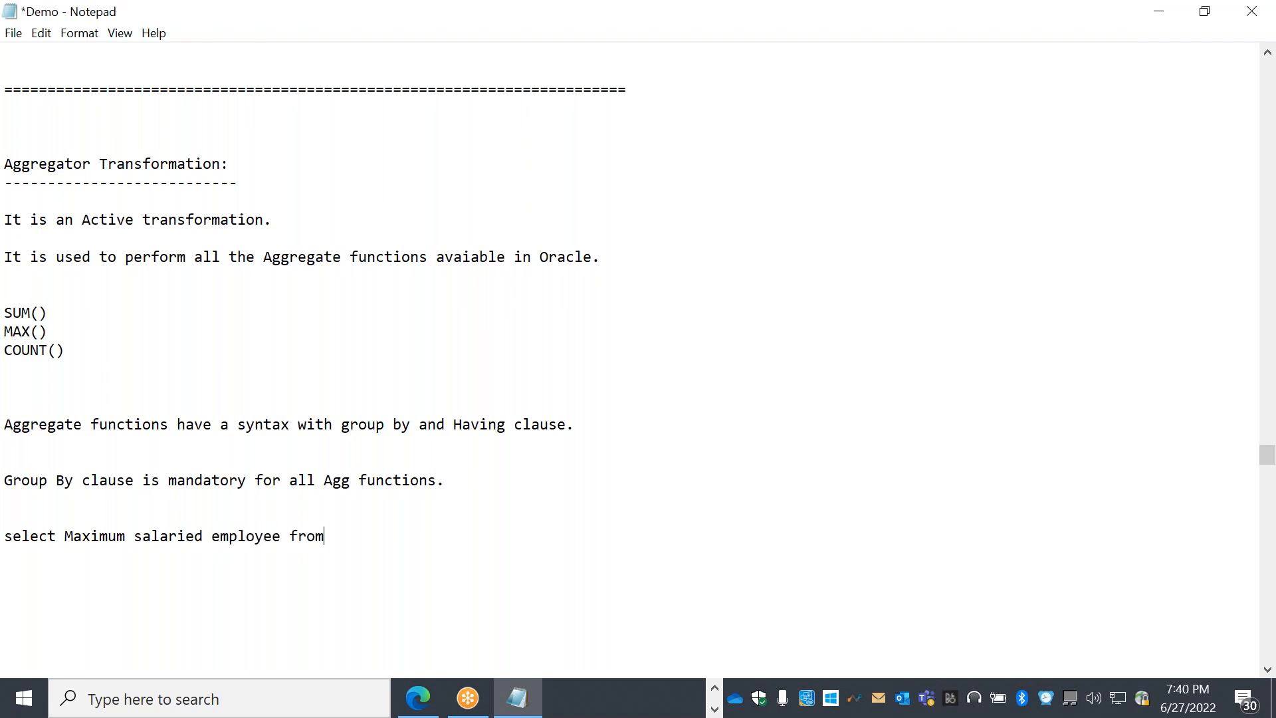
pyautogui.write(' all the employees')
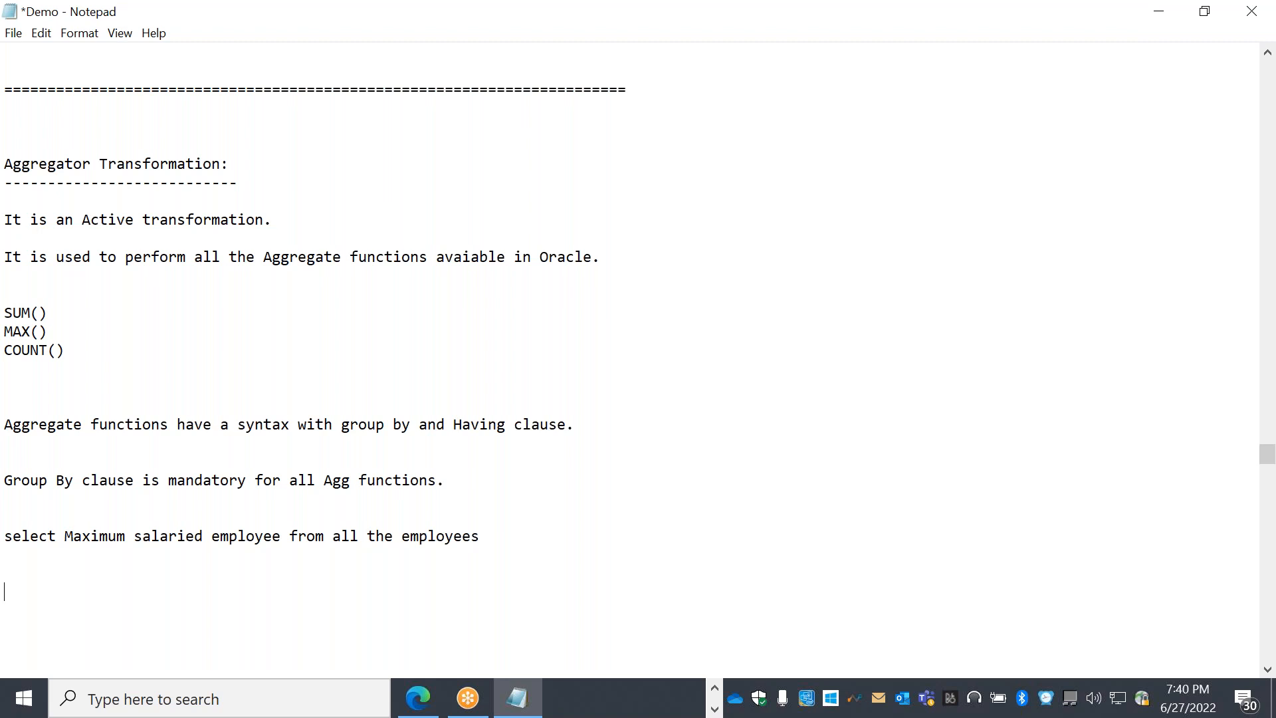
pyautogui.write('unt of em')
pyautogui.write('ll employees')
pyautogui.write(' in E')
pyautogui.write('MP tables.')
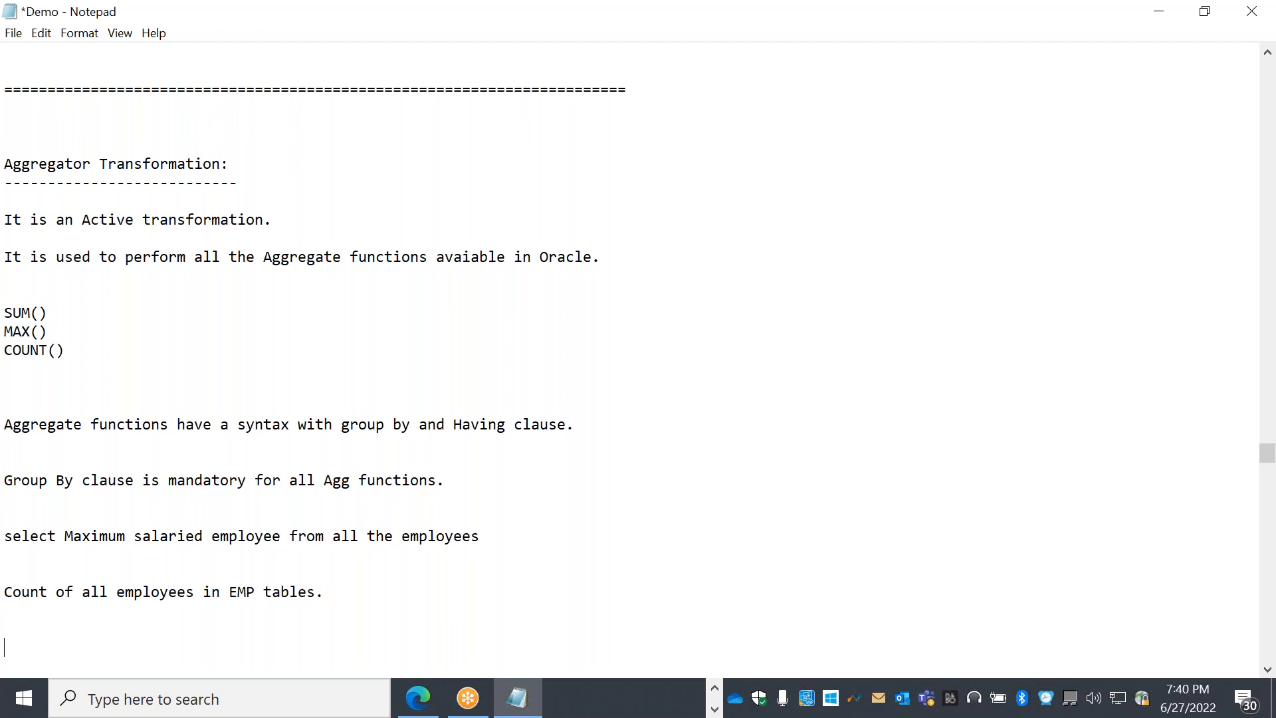
pyautogui.press('Return')
pyautogui.press('Return')
pyautogui.press('Return')
pyautogui.press('Return')
pyautogui.press('Return')
pyautogui.press('Return')
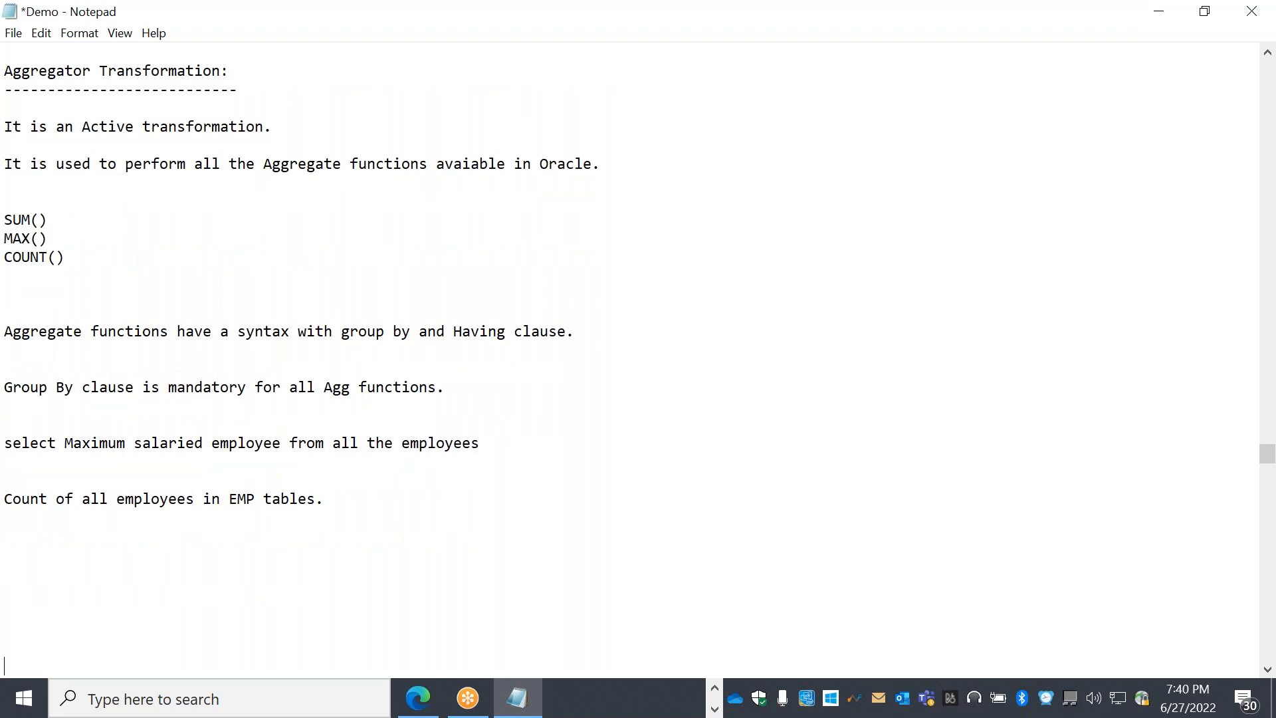
# Correct the word 'employees' at the end of the maximum salaried employee line
pyautogui.moveTo(344, 498); pyautogui.dragTo(4, 500)
pyautogui.moveTo(479, 443); pyautogui.dragTo(40, 432)
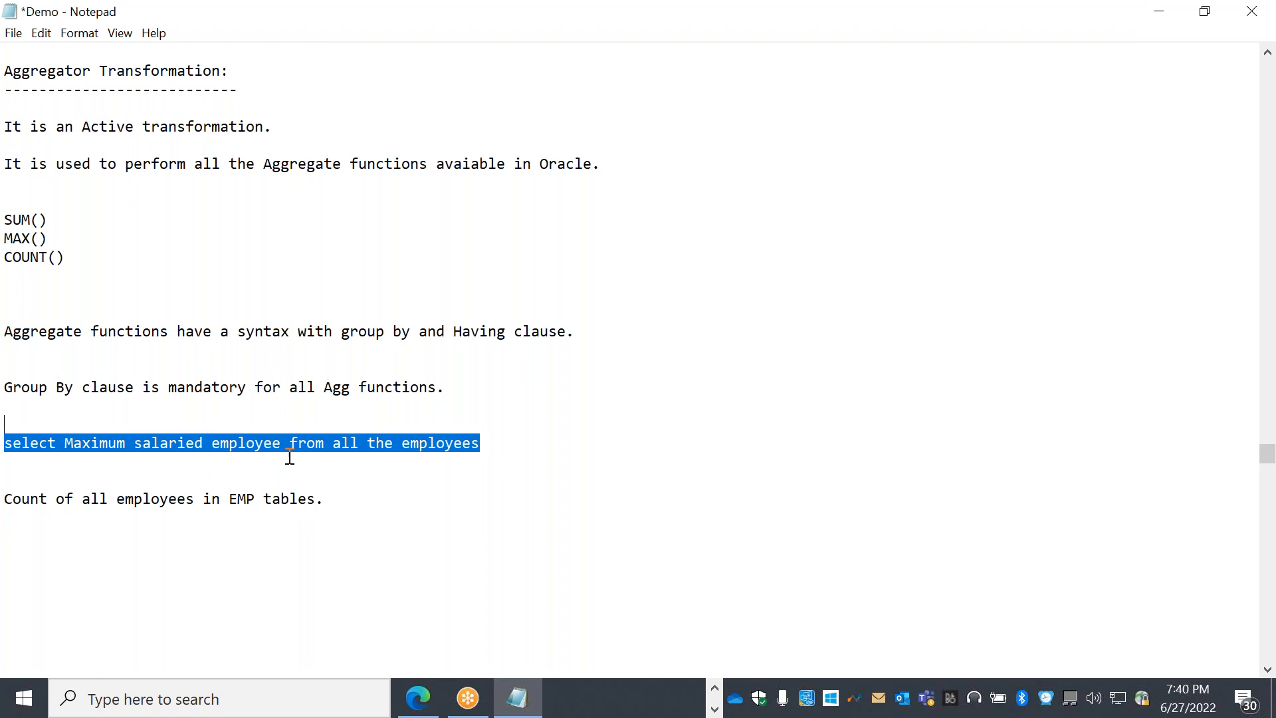
pyautogui.doubleClick(465, 447)
pyautogui.click(495, 443)
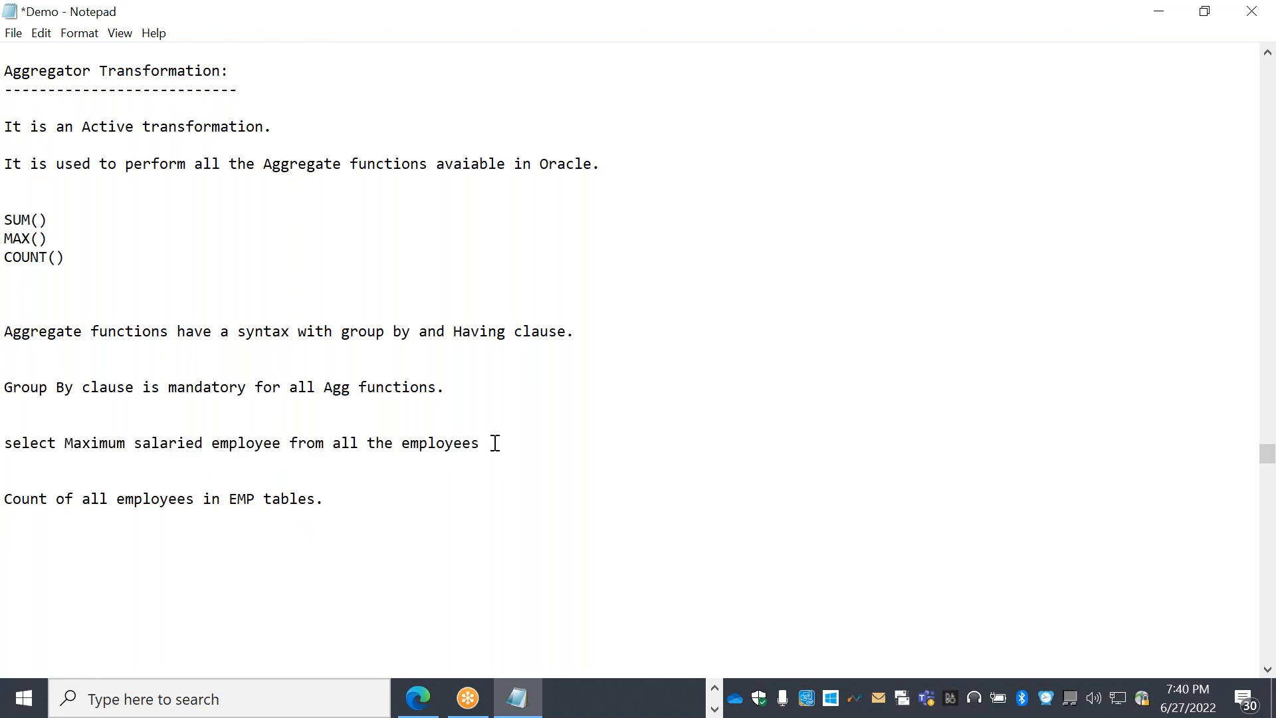
pyautogui.press('BackSpace')
pyautogui.press('BackSpace')
pyautogui.press('BackSpace')
pyautogui.press('BackSpace')
pyautogui.press('BackSpace')
pyautogui.write('oye')
# Bring DbVisualizer forward and open the new.sql script tab
pyautogui.click(714, 688)
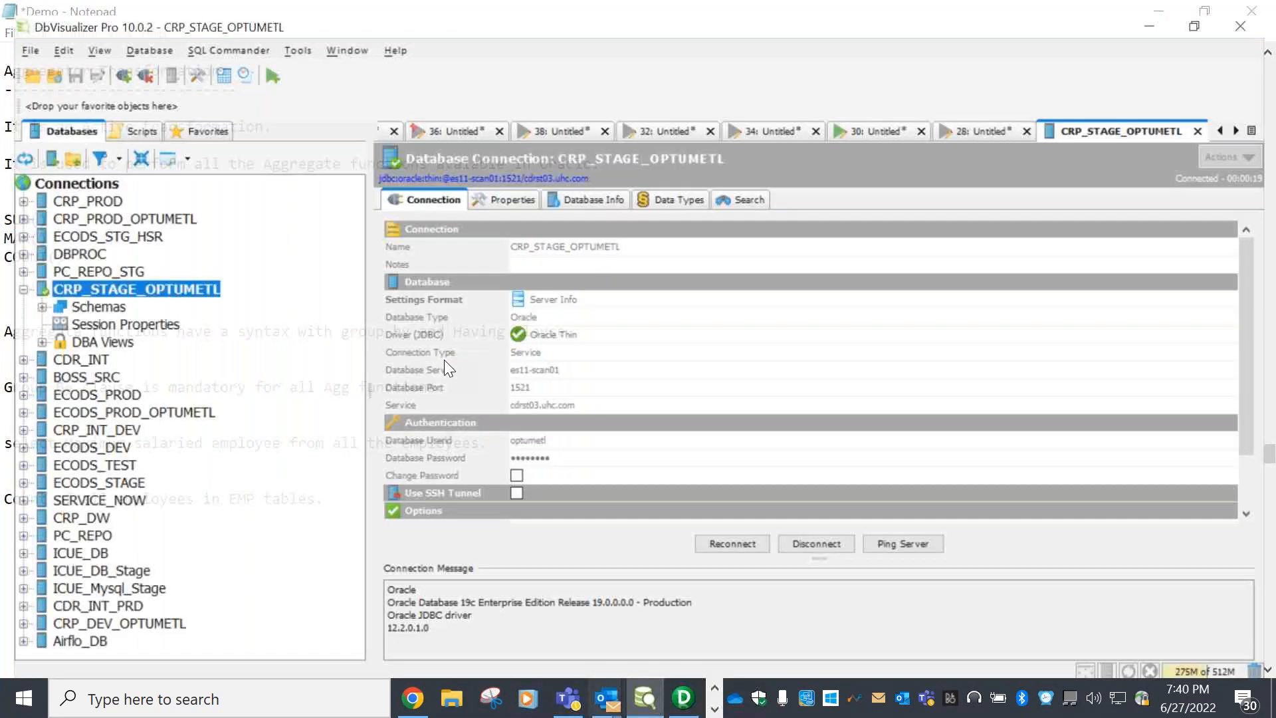
pyautogui.click(877, 115)
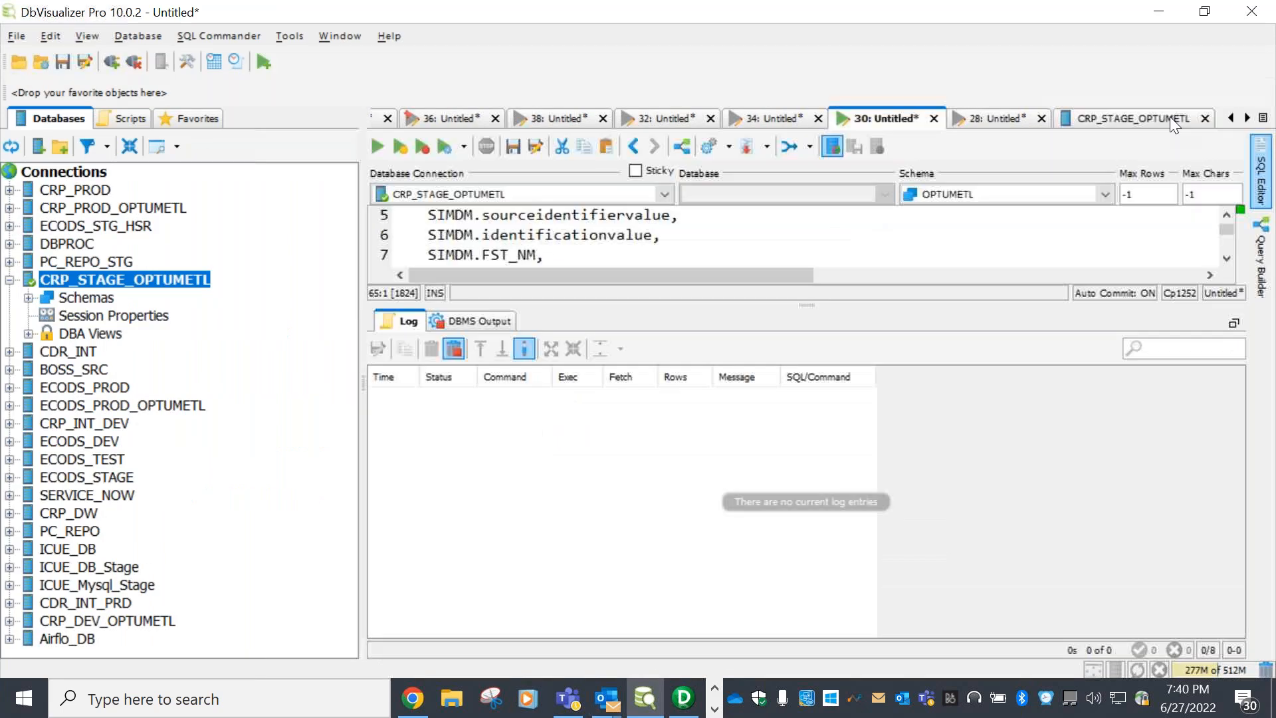
pyautogui.click(1232, 118)
pyautogui.click(1232, 118)
pyautogui.click(851, 118)
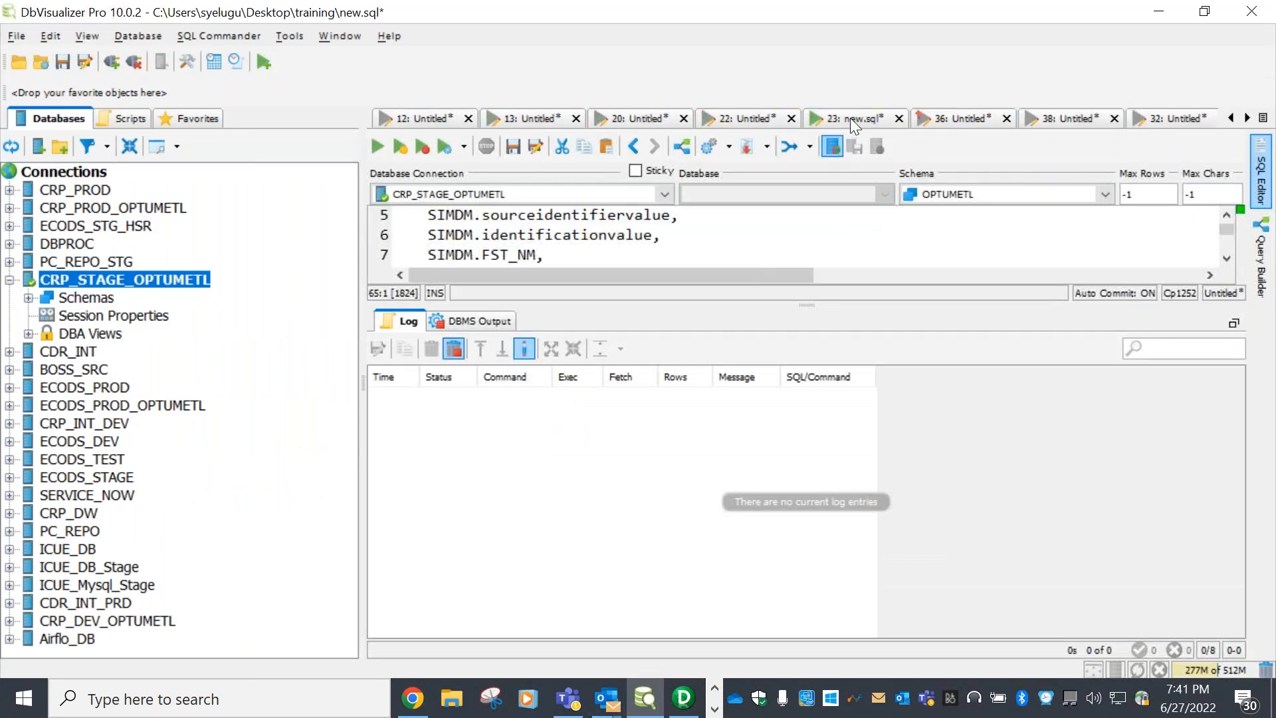
pyautogui.scroll(-6, 788, 358)
pyautogui.scroll(-12, 794, 361)
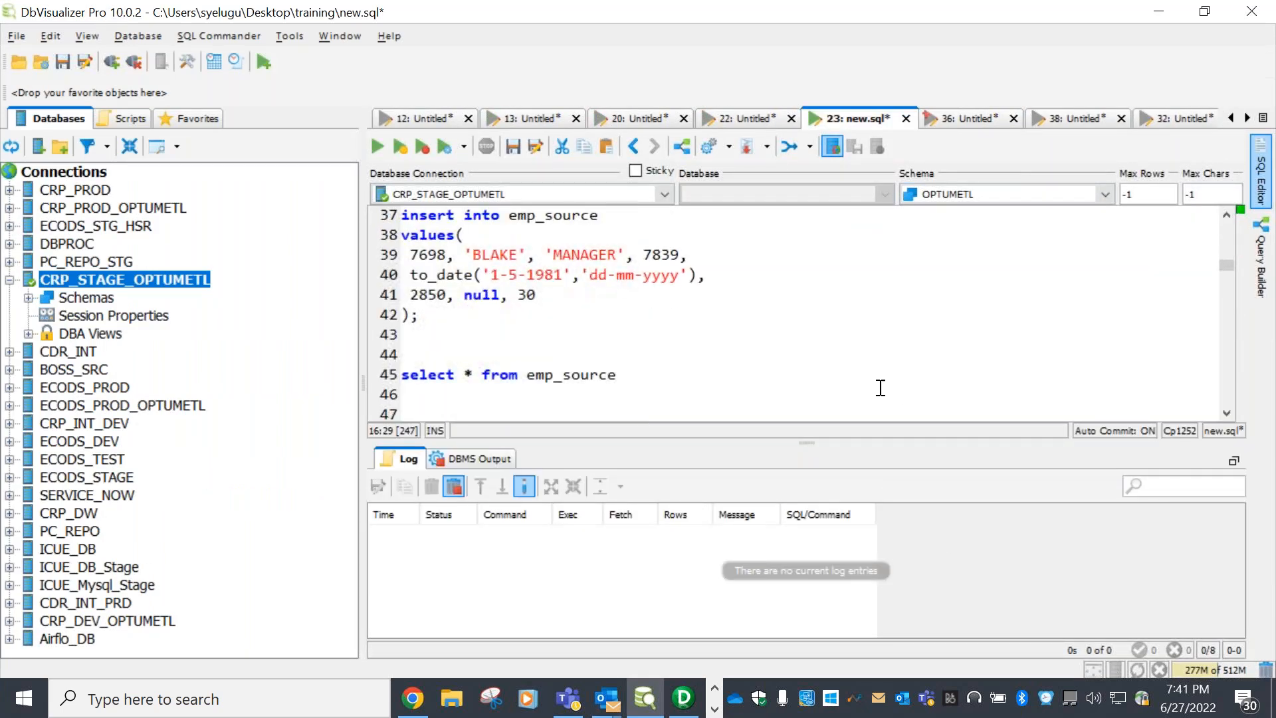
pyautogui.moveTo(1226, 296); pyautogui.dragTo(1236, 413)
pyautogui.scroll(2, 498, 279)
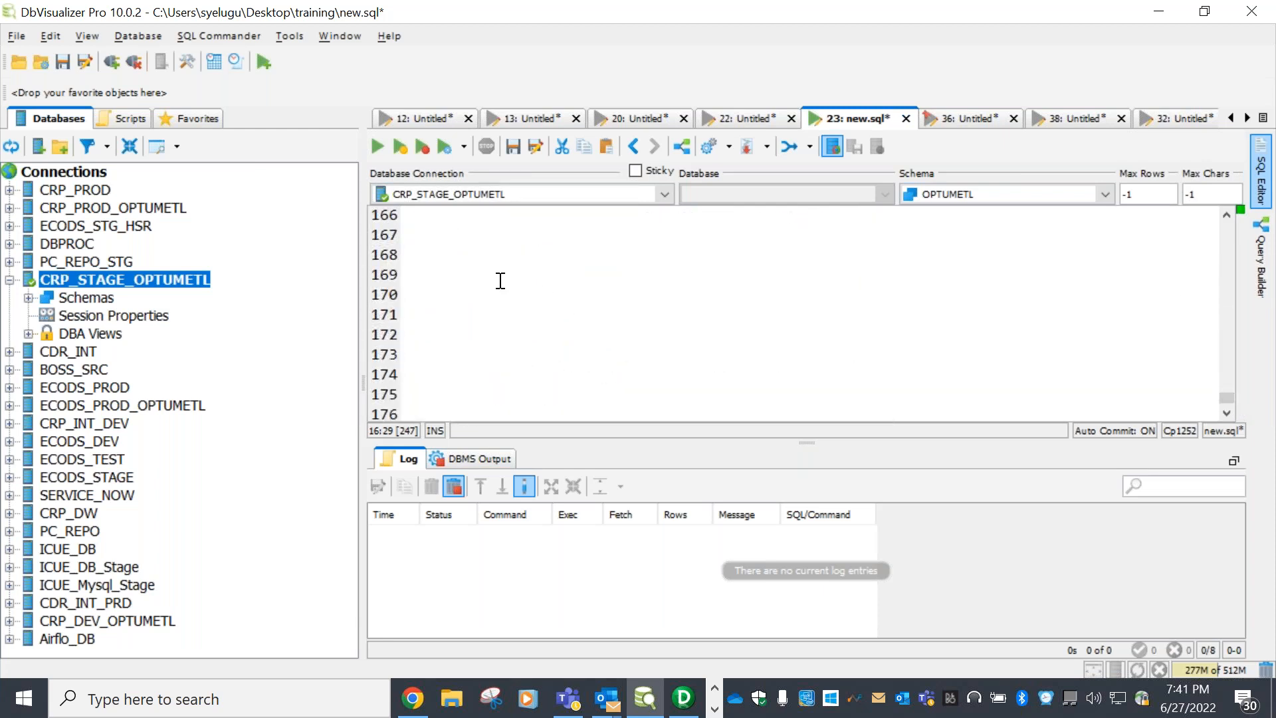
# Type select * from EMP on line 168 and run it with Ctrl+Enter
pyautogui.click(433, 310)
pyautogui.write('select')
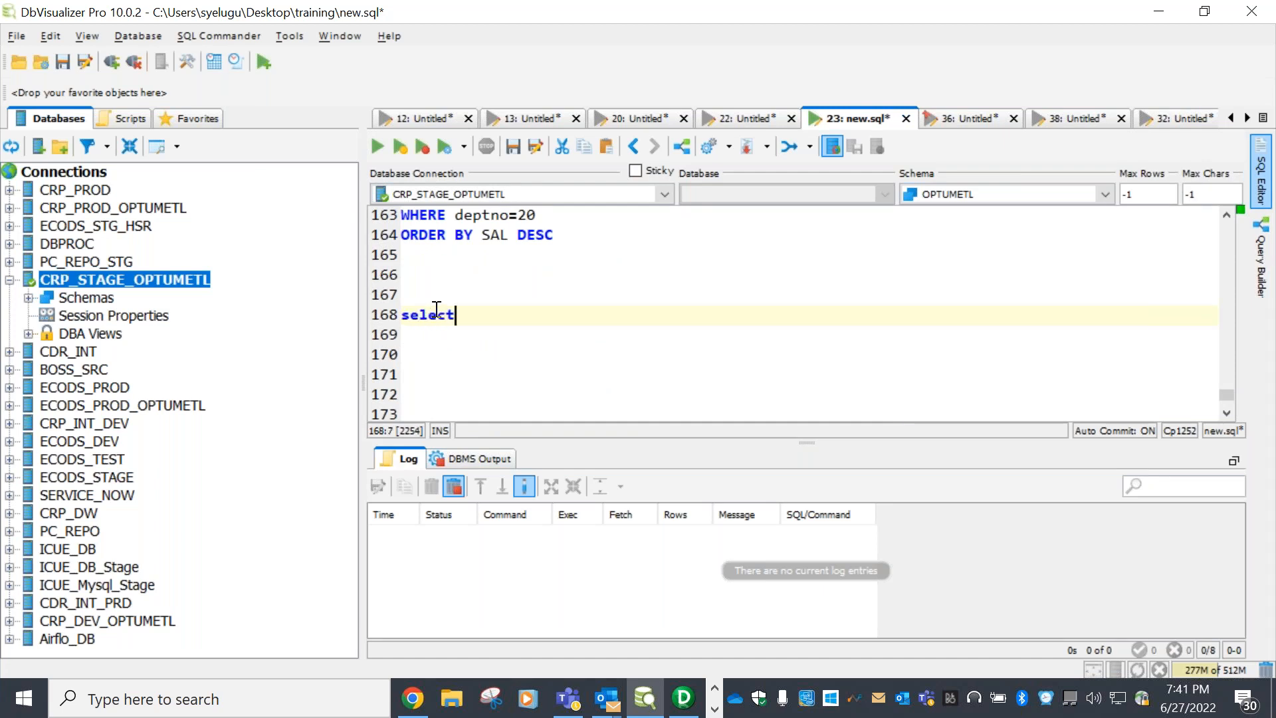
pyautogui.write(' * from EMP')
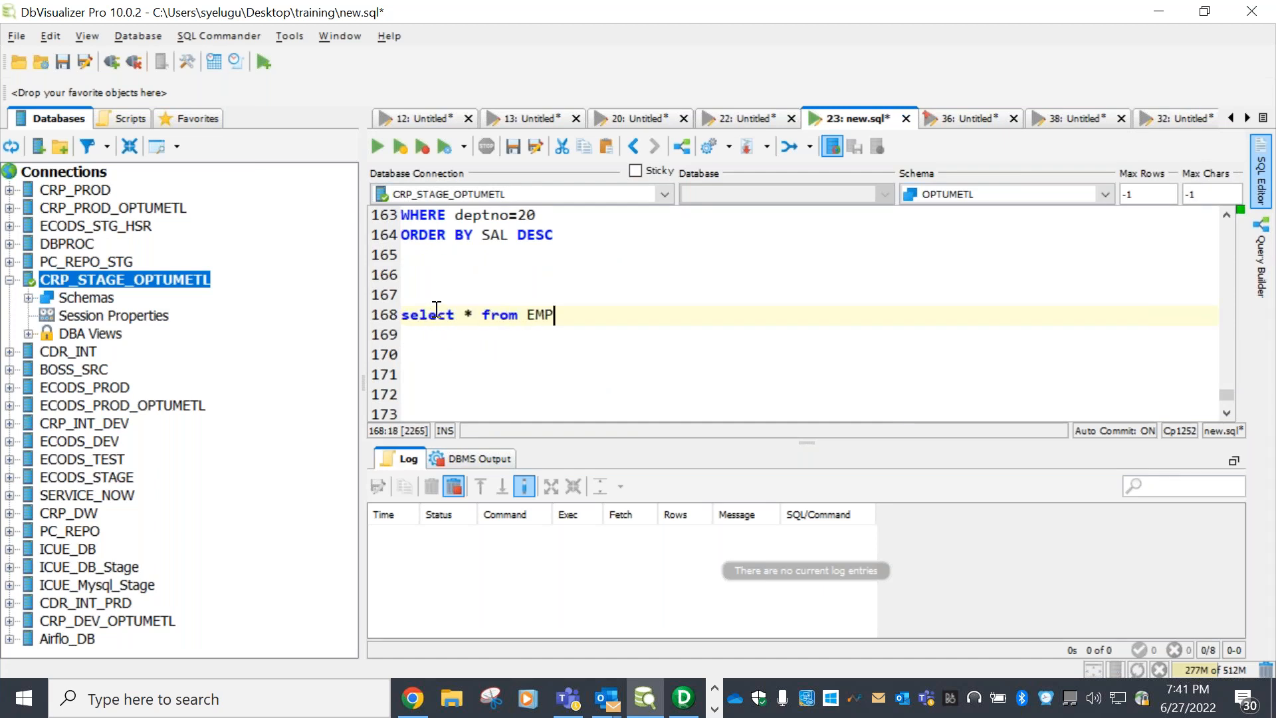
pyautogui.hotkey('ctrl', 'shift', 'Left')
pyautogui.hotkey('ctrl', 'shift', 'Left')
pyautogui.hotkey('ctrl', 'shift', 'Left')
pyautogui.hotkey('ctrl', 'shift', 'Left')
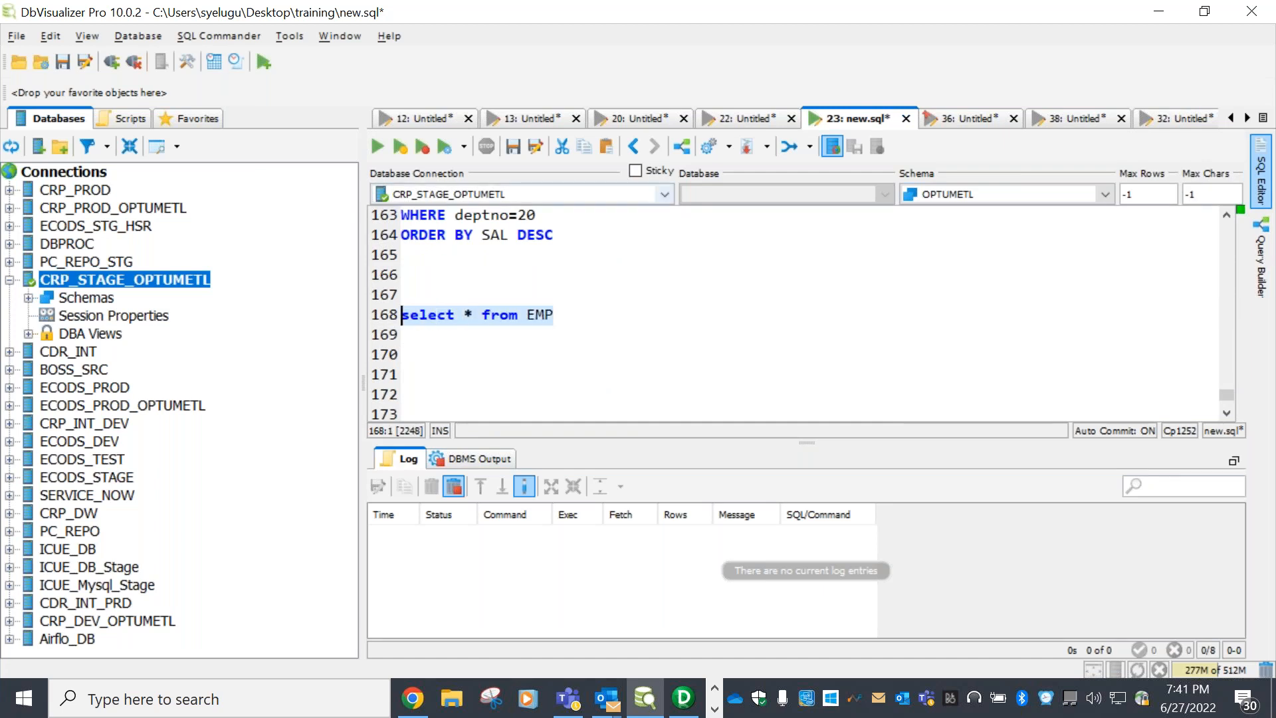
pyautogui.hotkey('ctrl', 'Return')
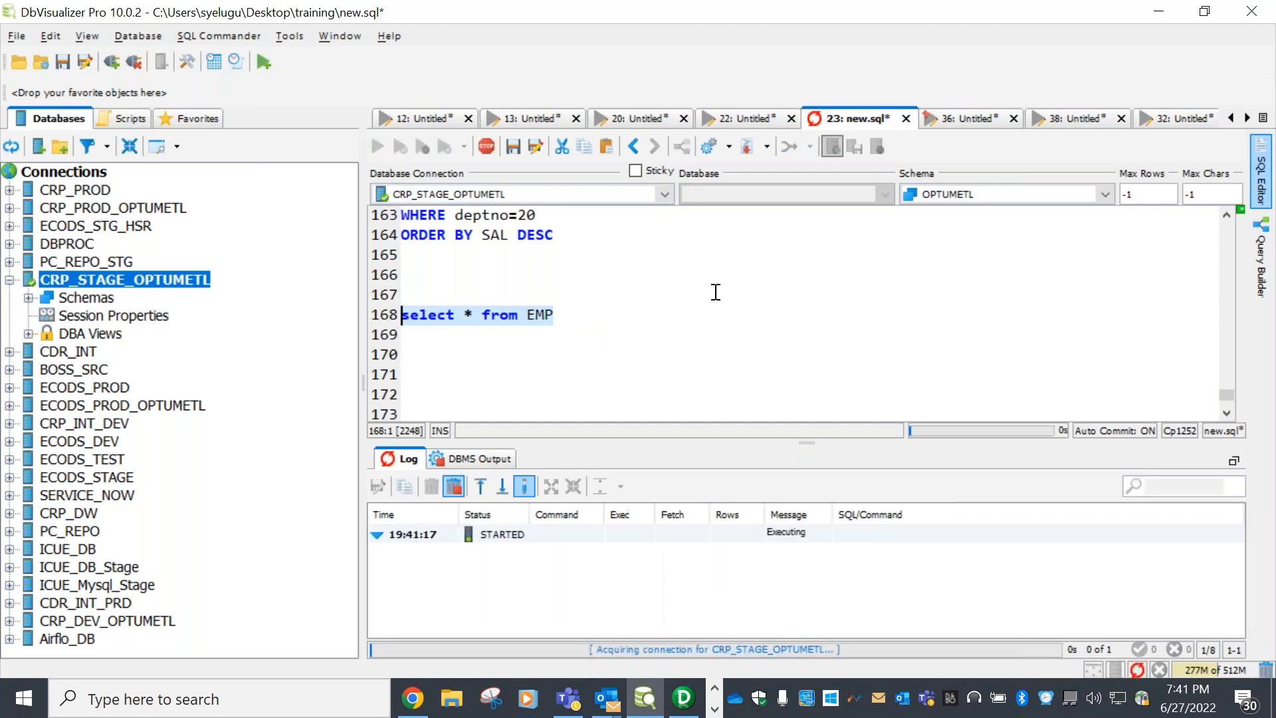
# Enlarge the results area and write select max(sal) from EMP on line 171
pyautogui.moveTo(774, 442); pyautogui.dragTo(722, 319)
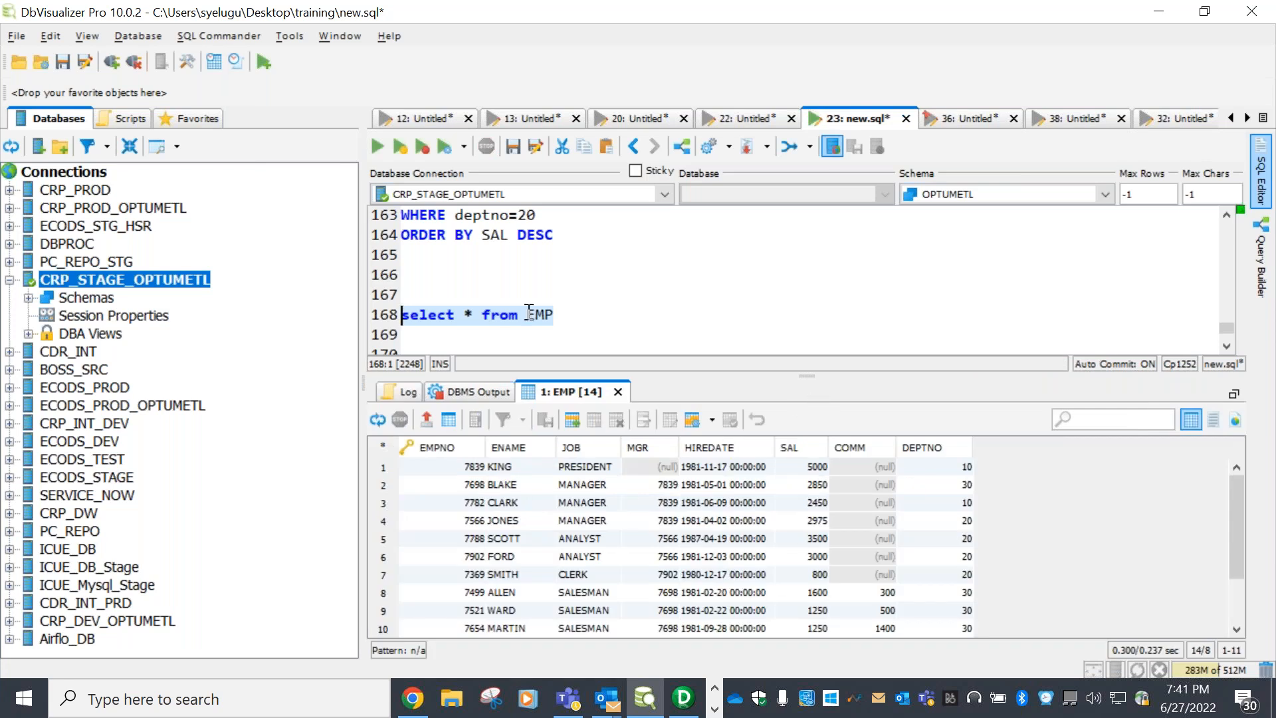
pyautogui.click(602, 315)
pyautogui.press('Return')
pyautogui.press('Return')
pyautogui.press('Return')
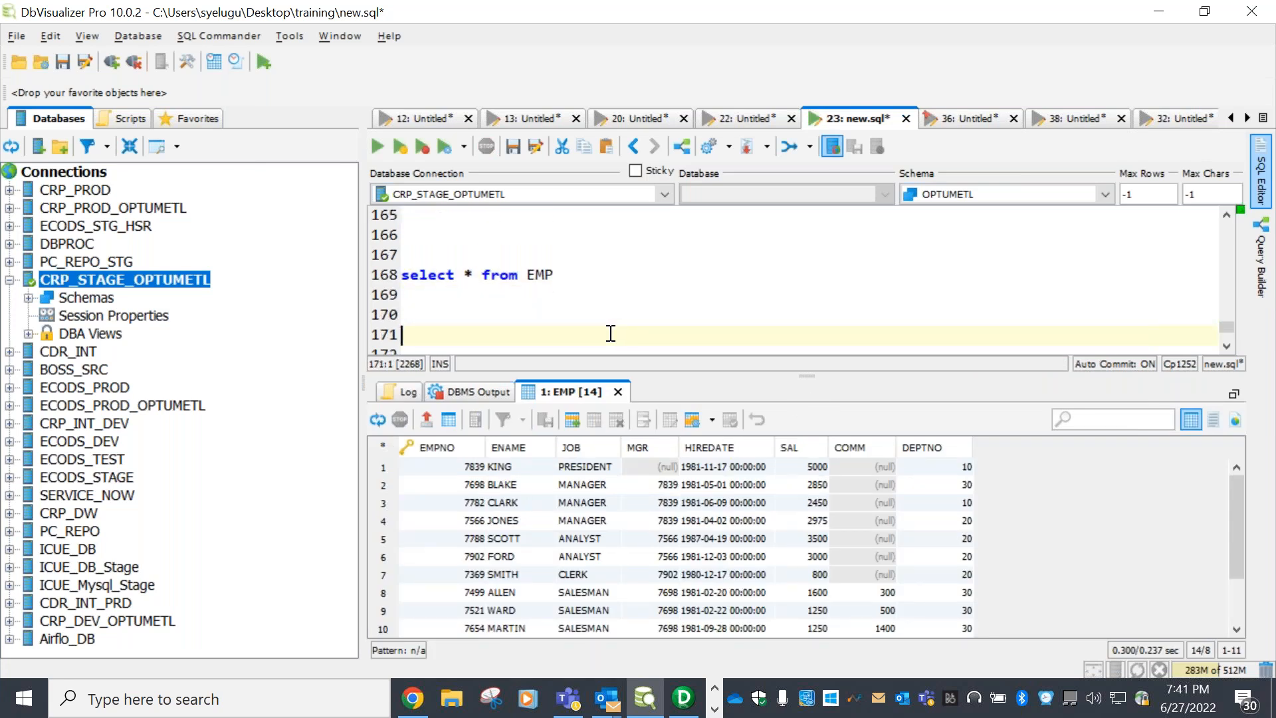
pyautogui.write('select ma(')
pyautogui.press('BackSpace')
pyautogui.write('x')
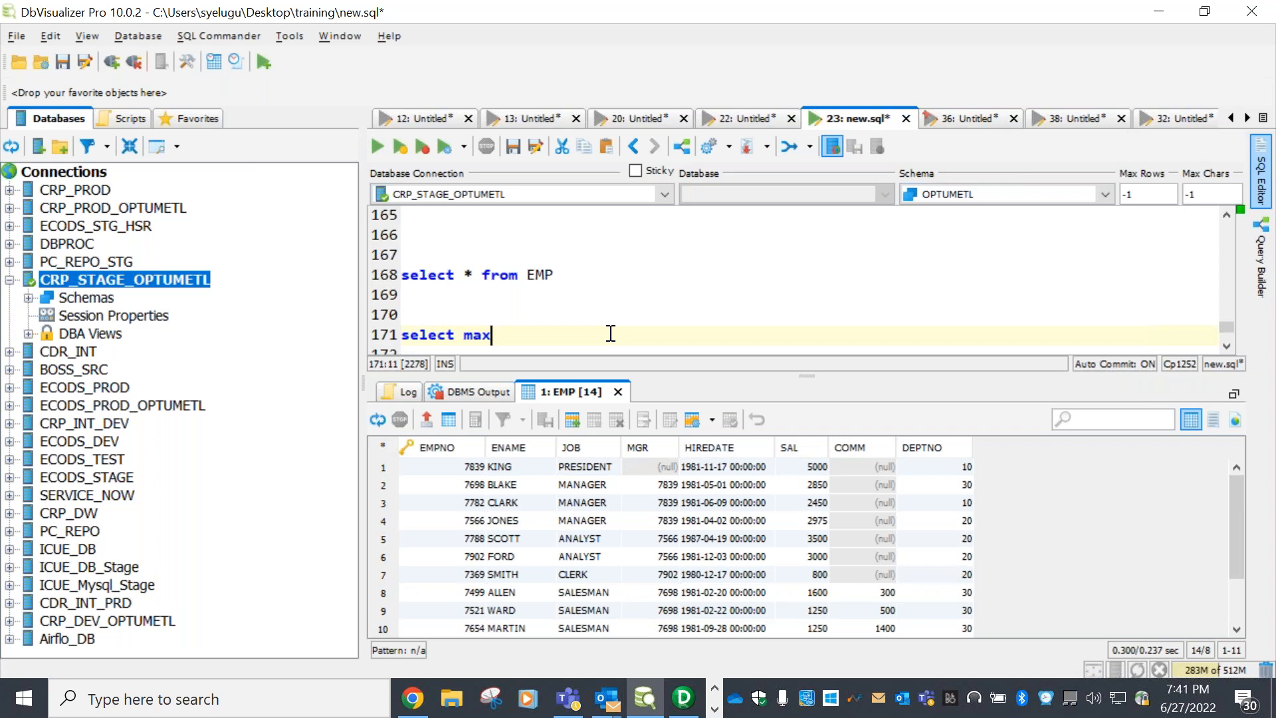
pyautogui.write('(sal)')
pyautogui.doubleClick(506, 334)
pyautogui.click(543, 337)
pyautogui.write('from EMP')
pyautogui.press('Return')
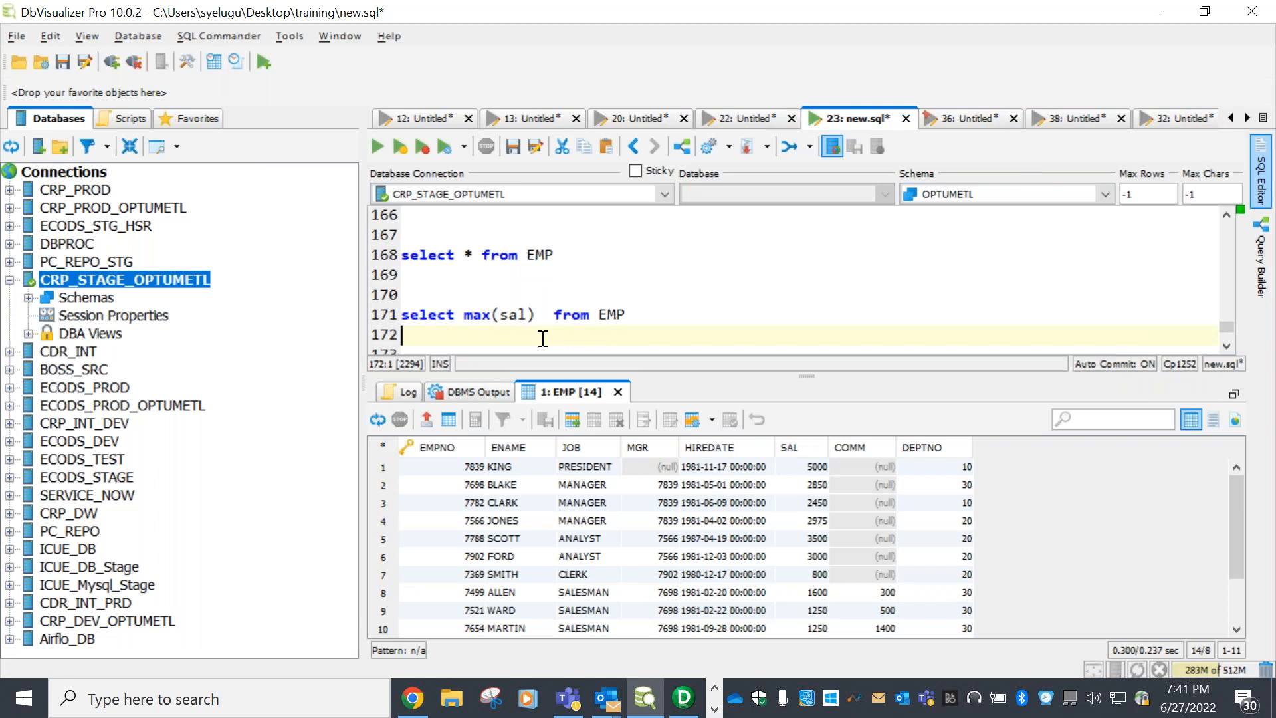
# Insert empno,ename before max(sal) so the query reads select empno,ename,max(sal) from EMP
pyautogui.click(539, 314)
pyautogui.press('Delete')
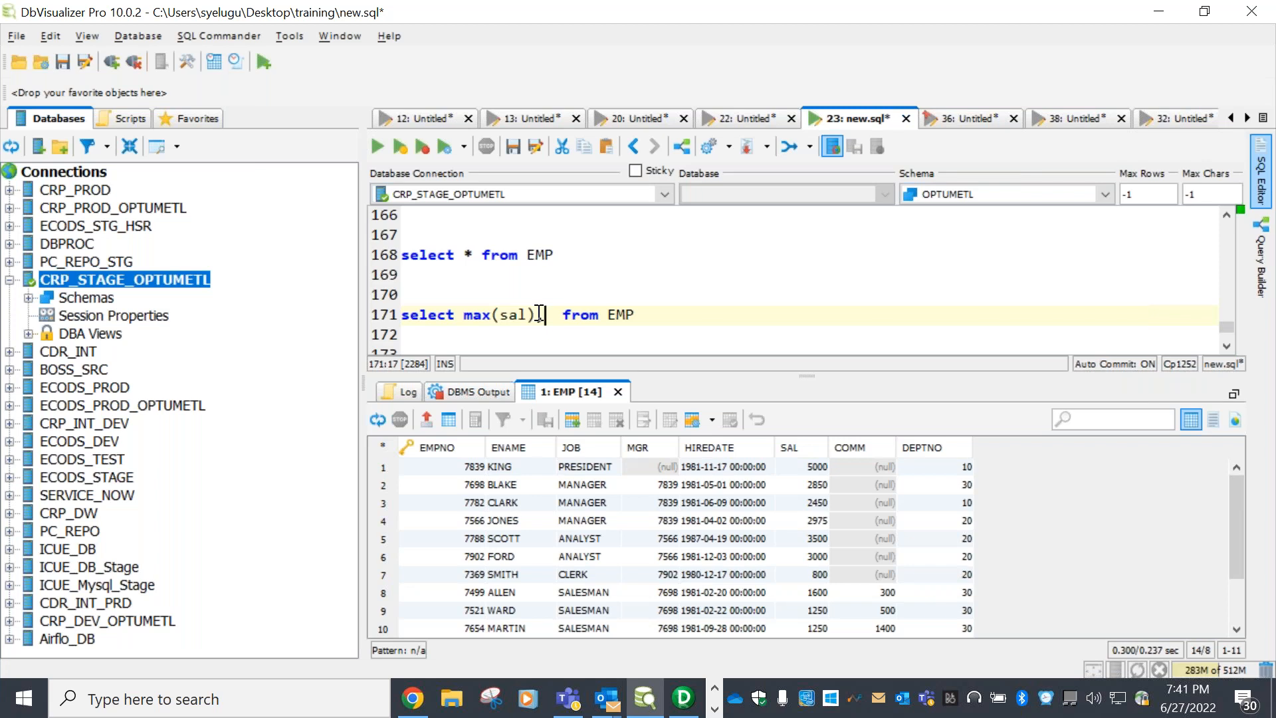
pyautogui.write('ename')
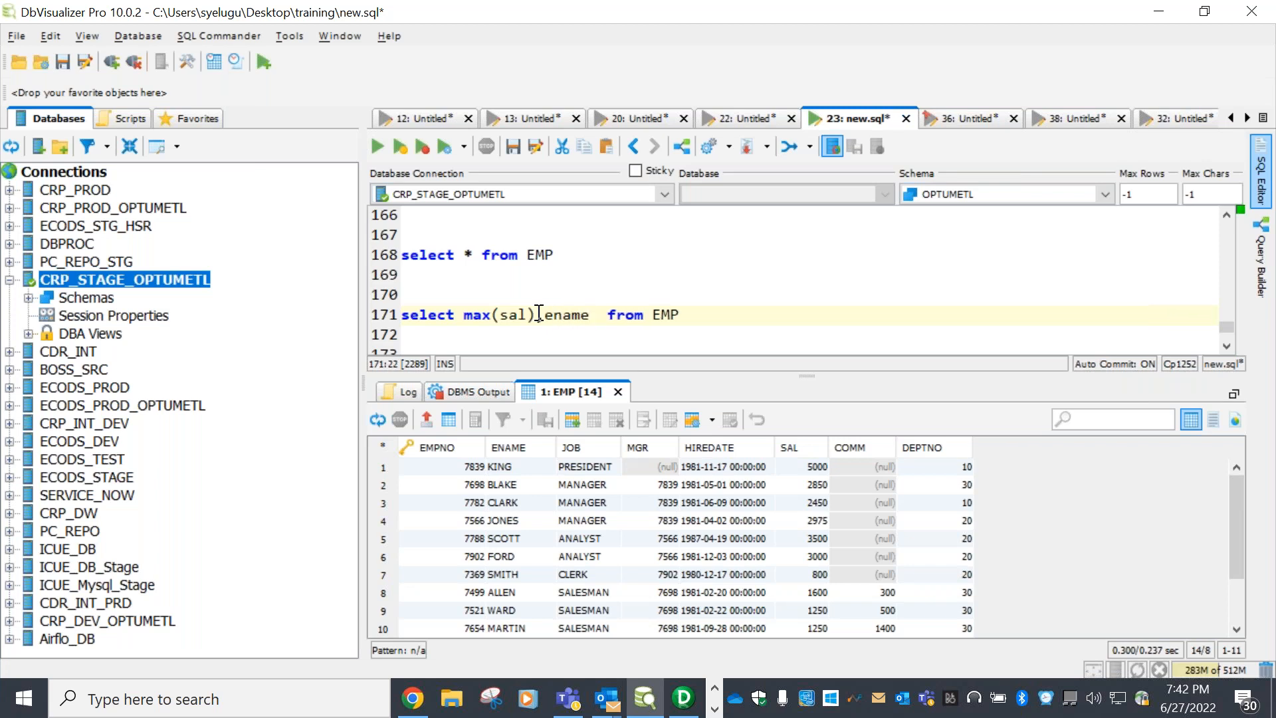
pyautogui.press('BackSpace')
pyautogui.press('BackSpace')
pyautogui.press('BackSpace')
pyautogui.press('BackSpace')
pyautogui.press('BackSpace')
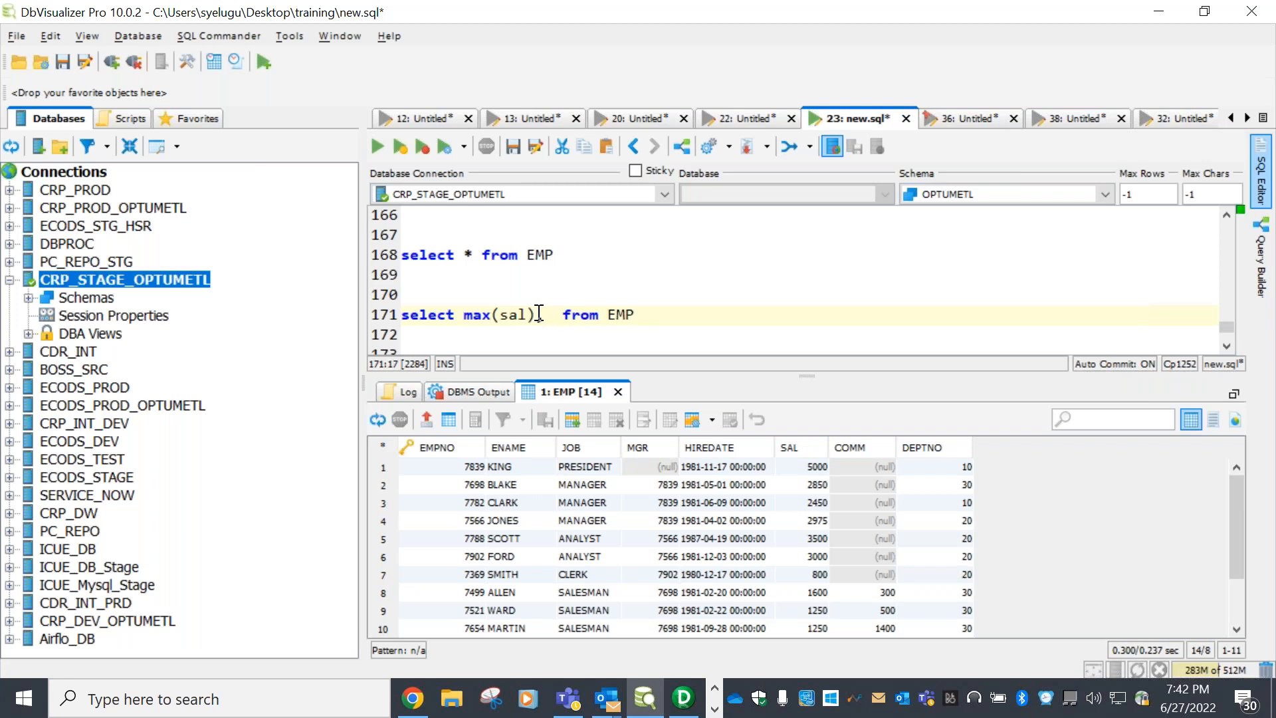
pyautogui.press('BackSpace')
pyautogui.press('Left')
pyautogui.press('Left')
pyautogui.press('Left')
pyautogui.press('Left')
pyautogui.press('Left')
pyautogui.press('Left')
pyautogui.press('Left')
pyautogui.press('Left')
pyautogui.write('ename')
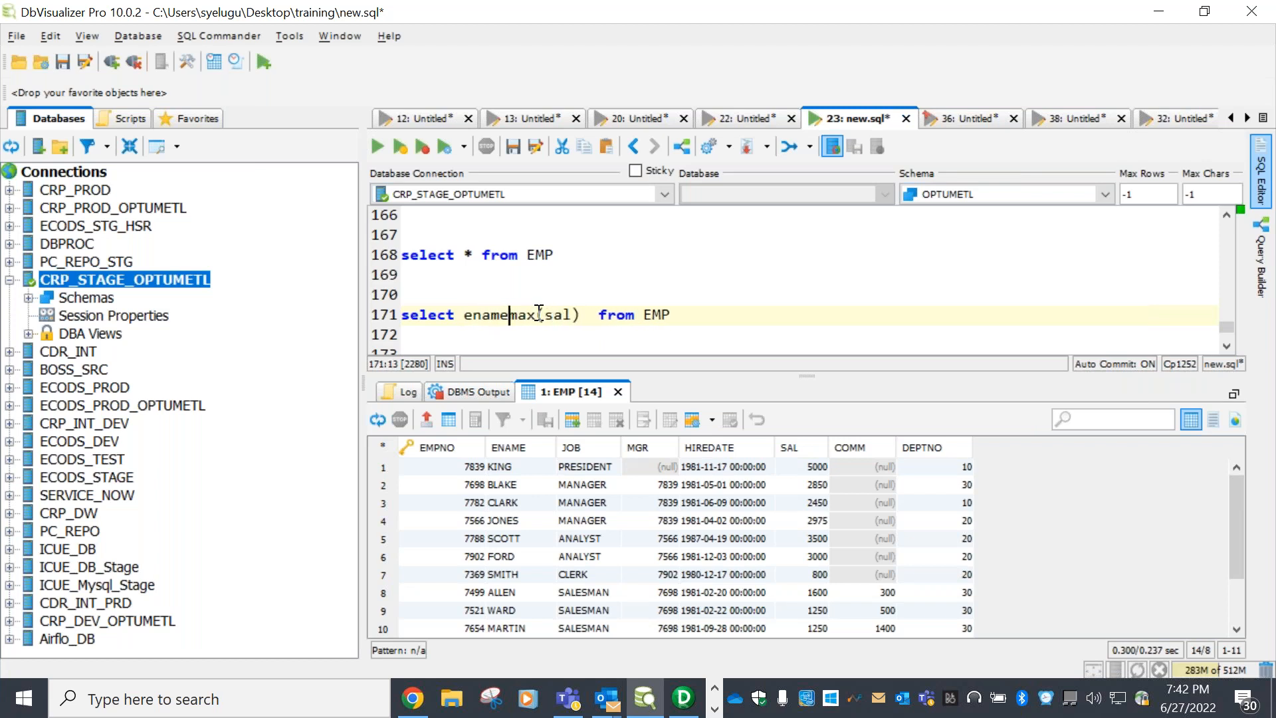
pyautogui.write(',')
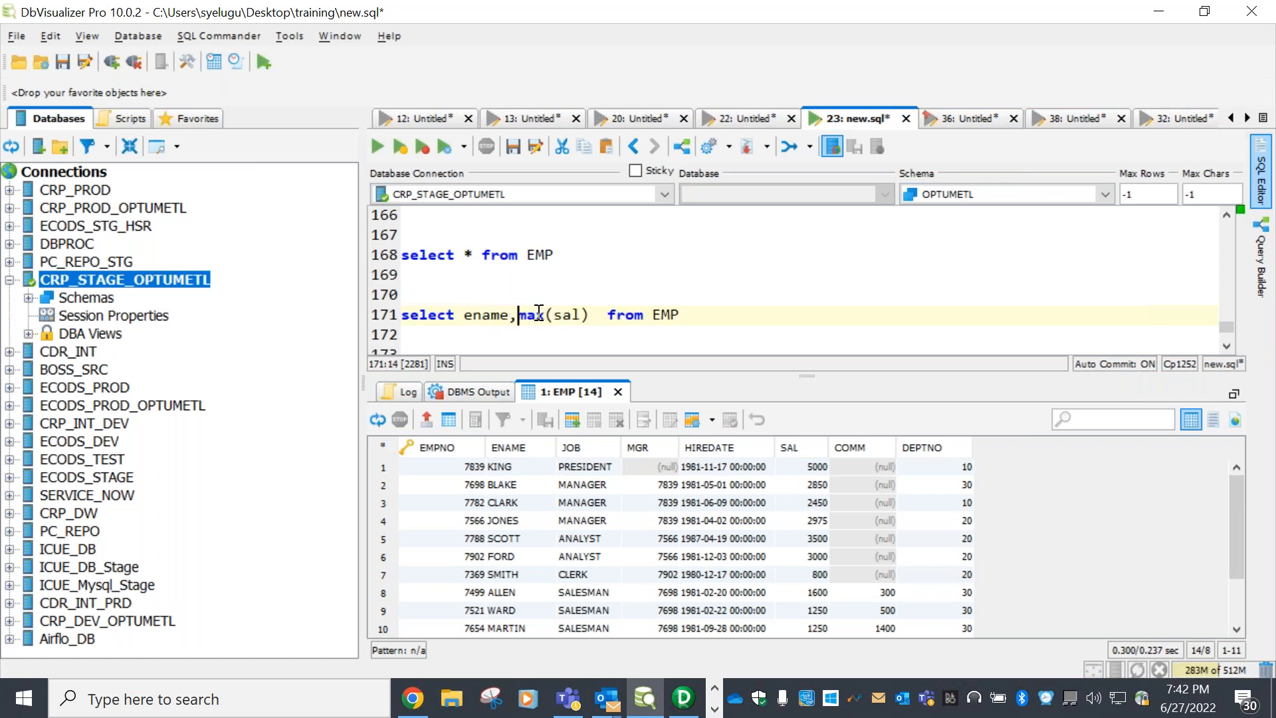
pyautogui.press('Left')
pyautogui.press('Left')
pyautogui.press('Left')
pyautogui.press('Left')
pyautogui.press('Left')
pyautogui.press('Left')
pyautogui.write('empno')
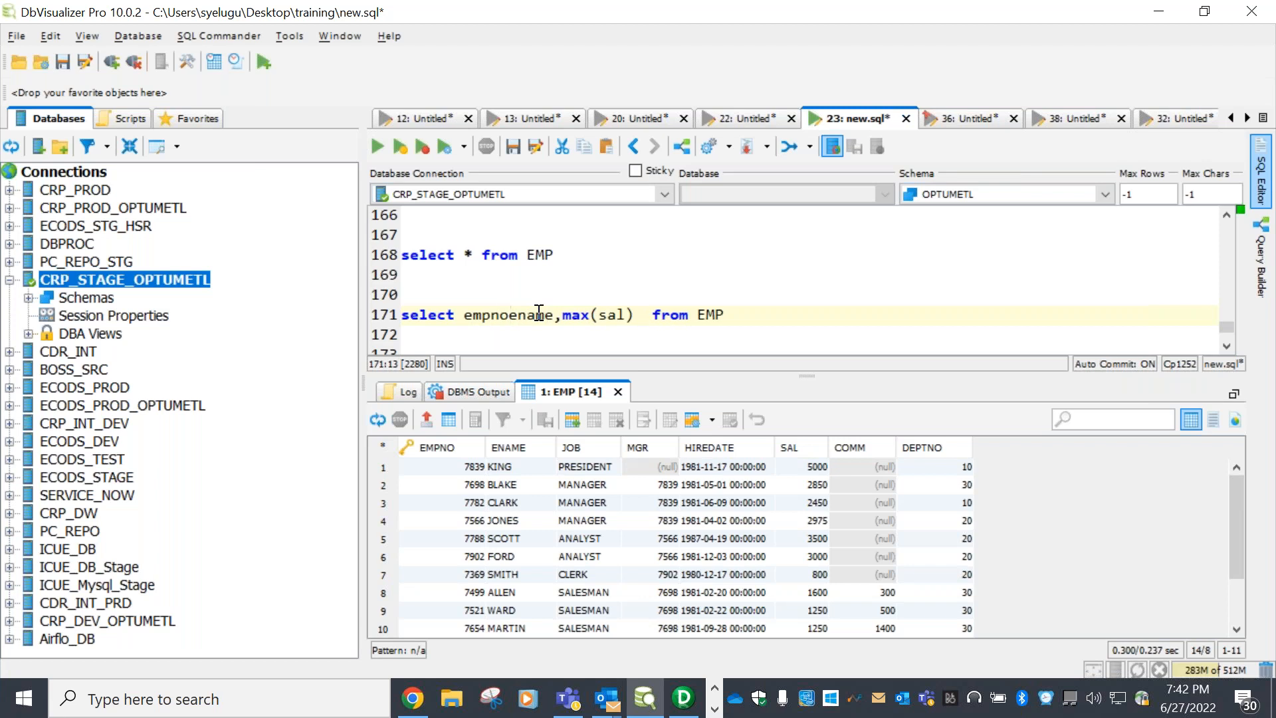
pyautogui.write(',')
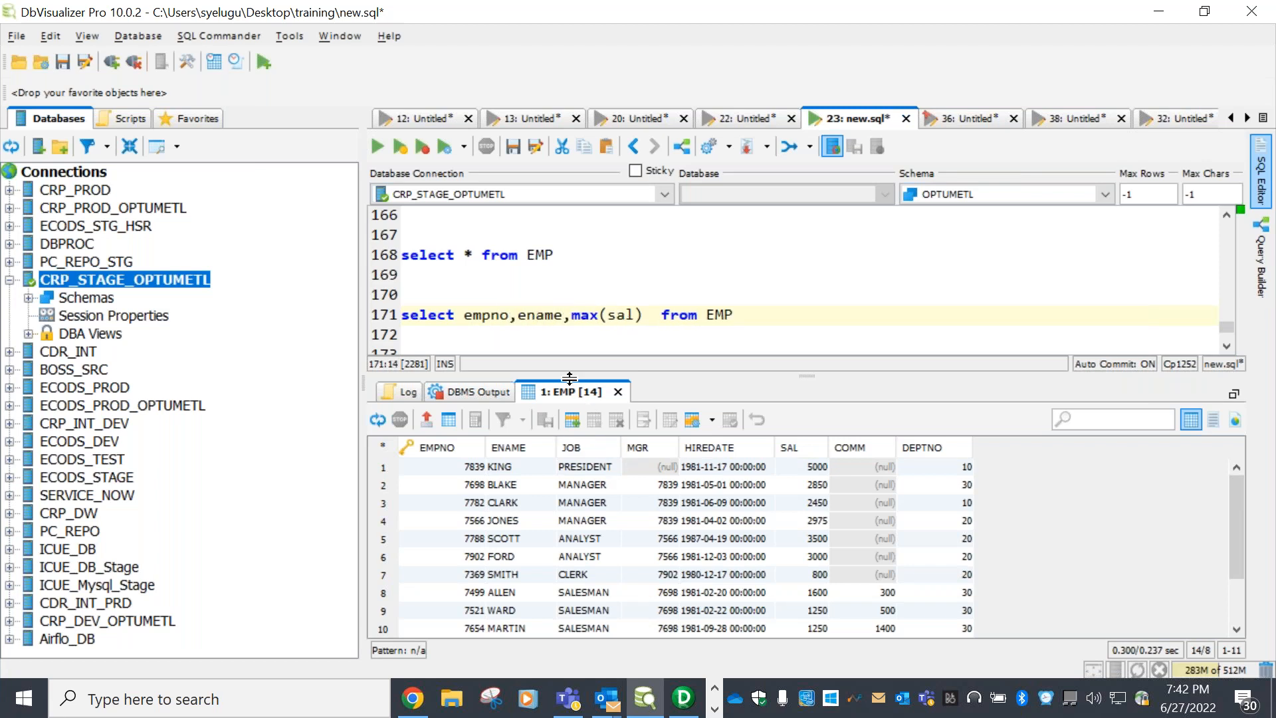
# Pin the EMP result tab and add blank lines below the query
pyautogui.rightClick(590, 397)
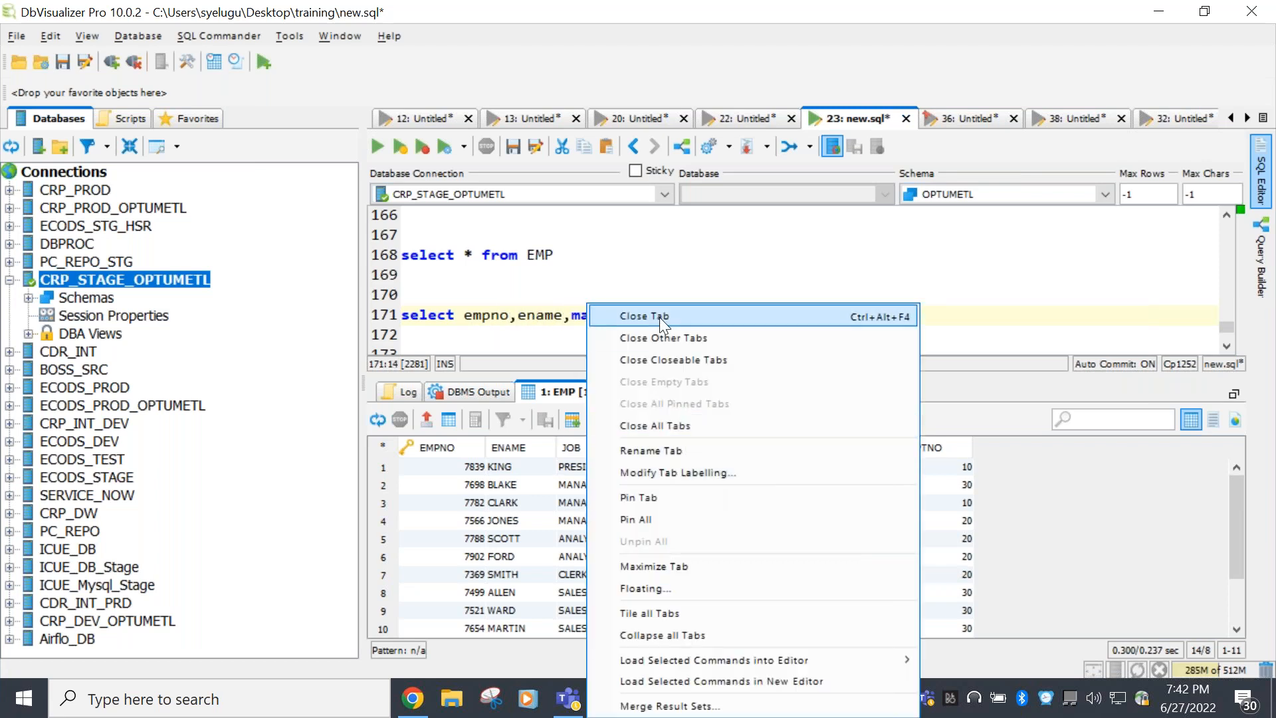
pyautogui.click(667, 519)
pyautogui.click(508, 318)
pyautogui.click(553, 315)
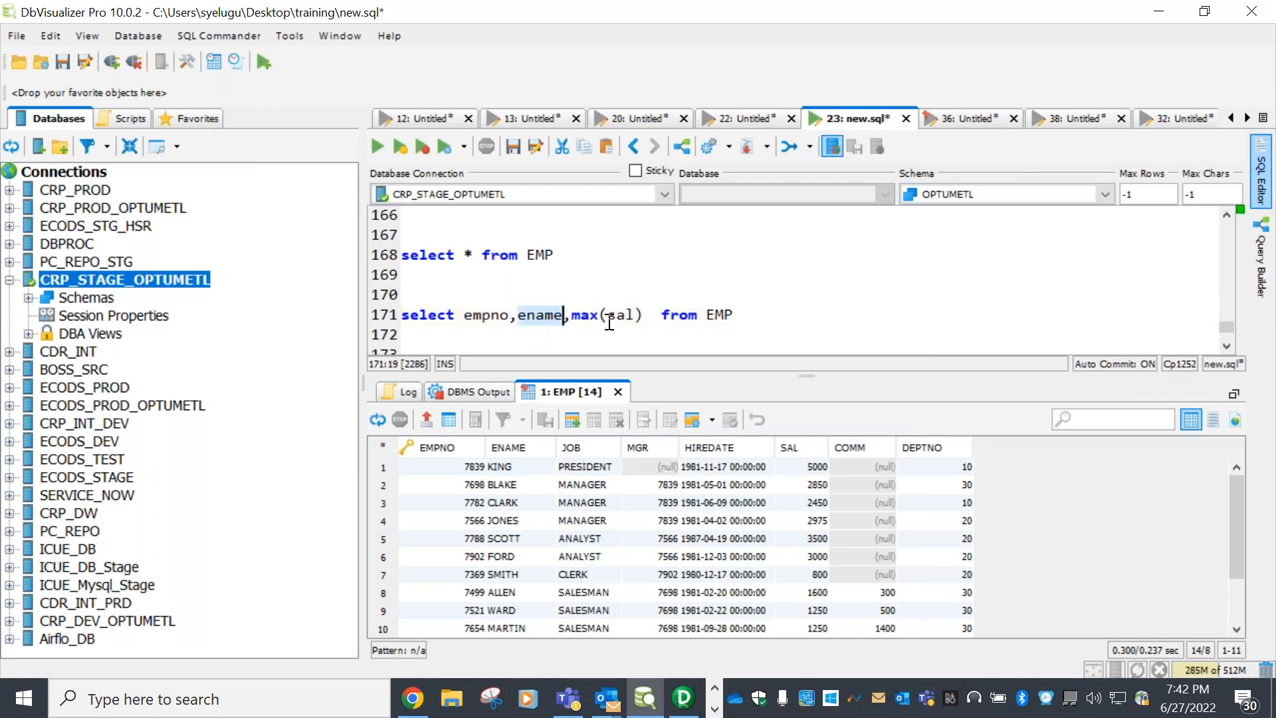
pyautogui.click(631, 315)
pyautogui.click(736, 318)
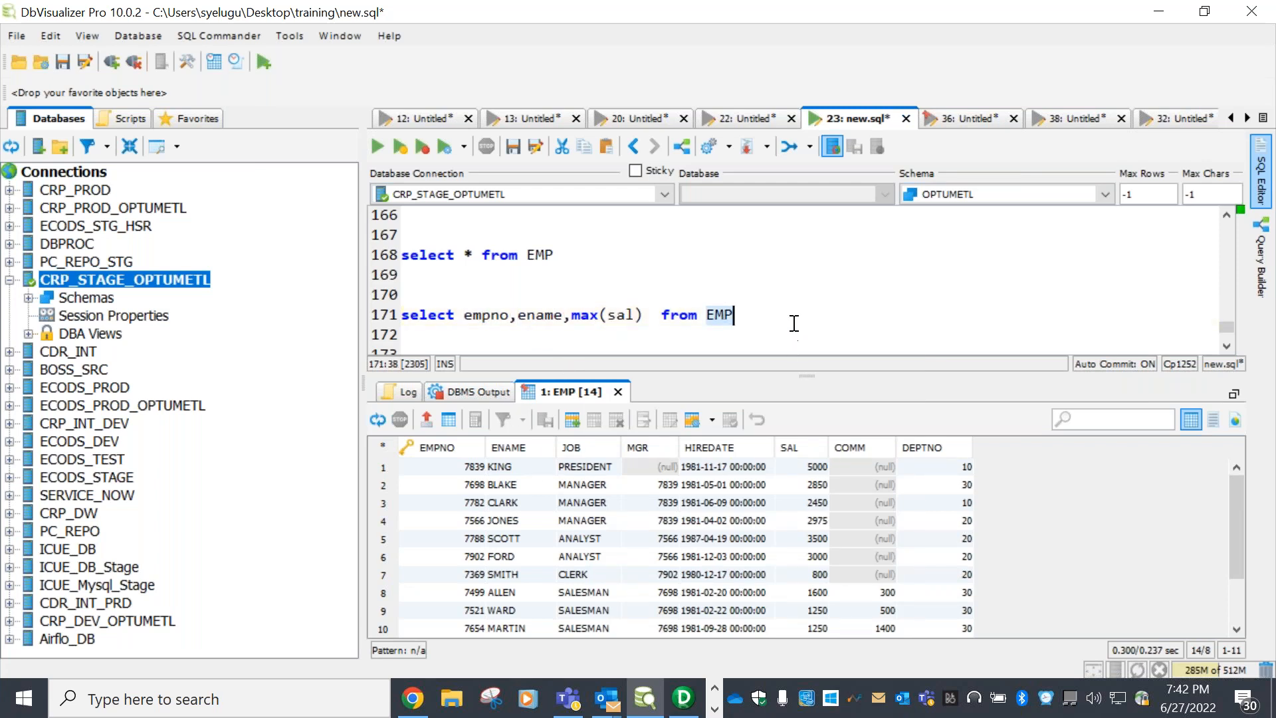
pyautogui.press('Return')
pyautogui.write('fr')
pyautogui.press('BackSpace')
pyautogui.press('BackSpace')
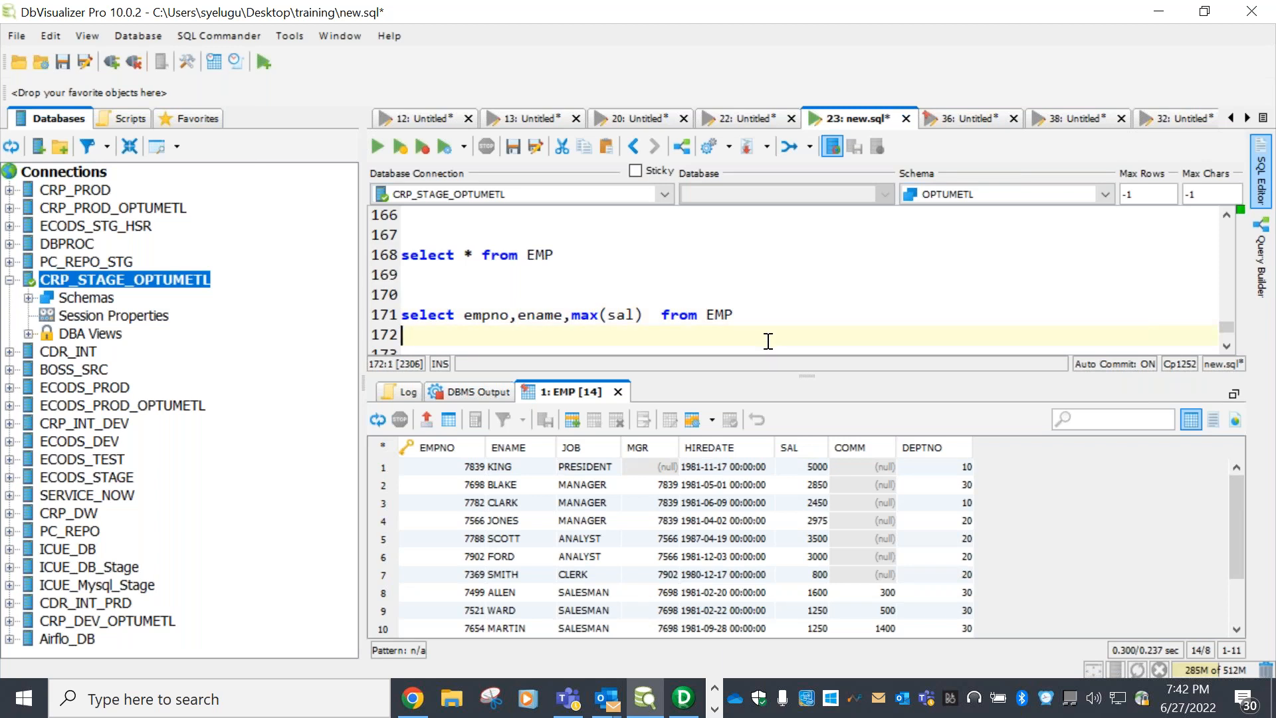
pyautogui.press('Return')
pyautogui.press('Return')
pyautogui.press('Return')
pyautogui.press('Return')
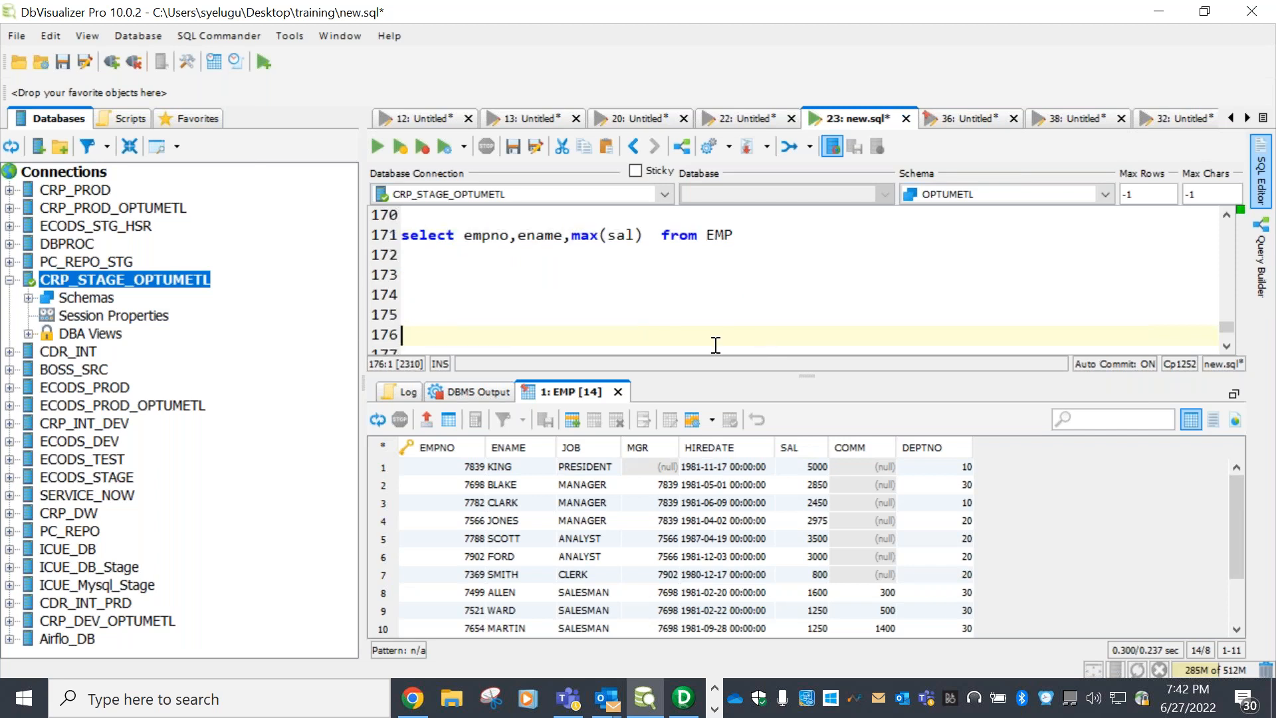
# Add a group by line and paste empno,ename from the select list after it
pyautogui.click(410, 273)
pyautogui.write('group by')
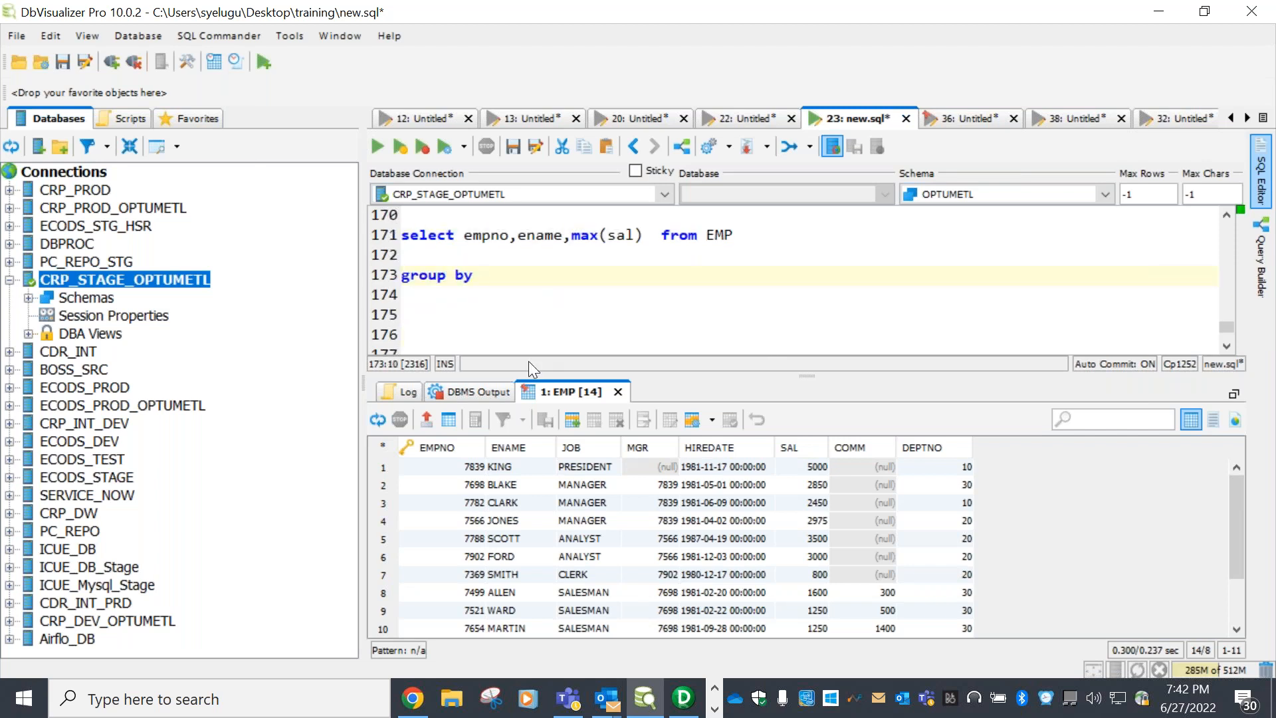
pyautogui.doubleClick(483, 235)
pyautogui.doubleClick(535, 238)
pyautogui.doubleClick(491, 237)
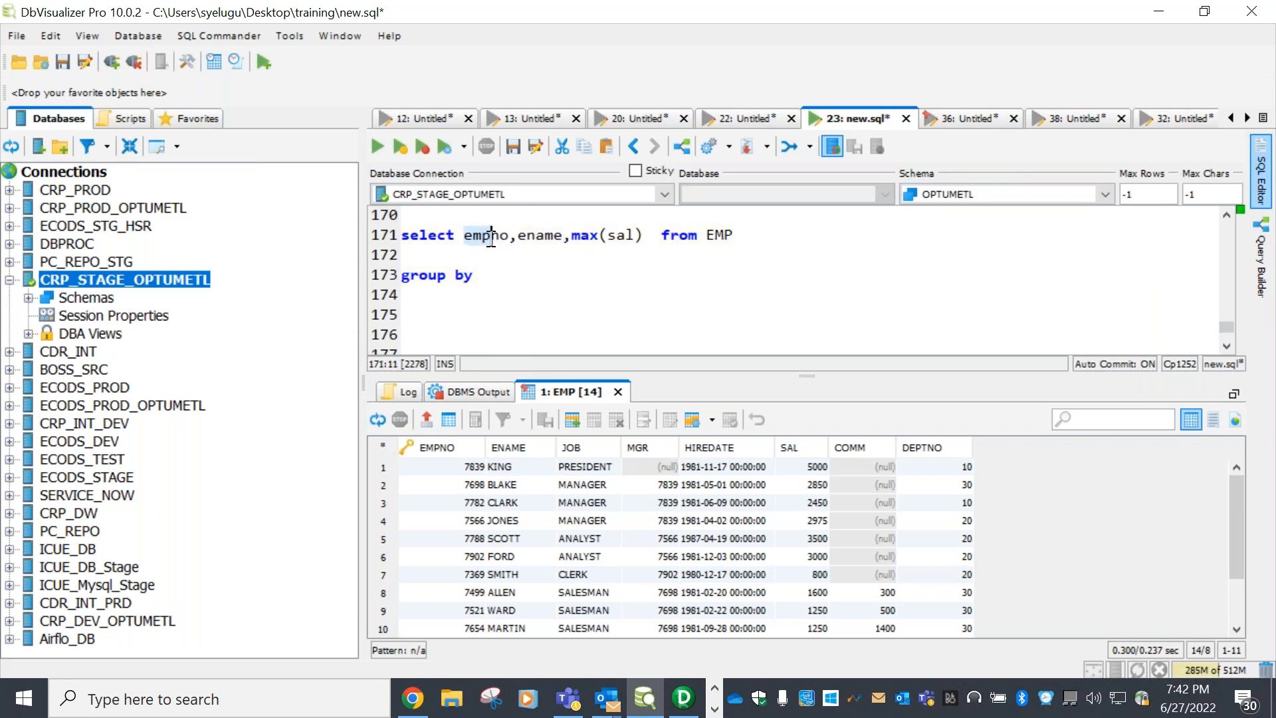
pyautogui.doubleClick(560, 237)
pyautogui.moveTo(642, 236); pyautogui.dragTo(577, 237)
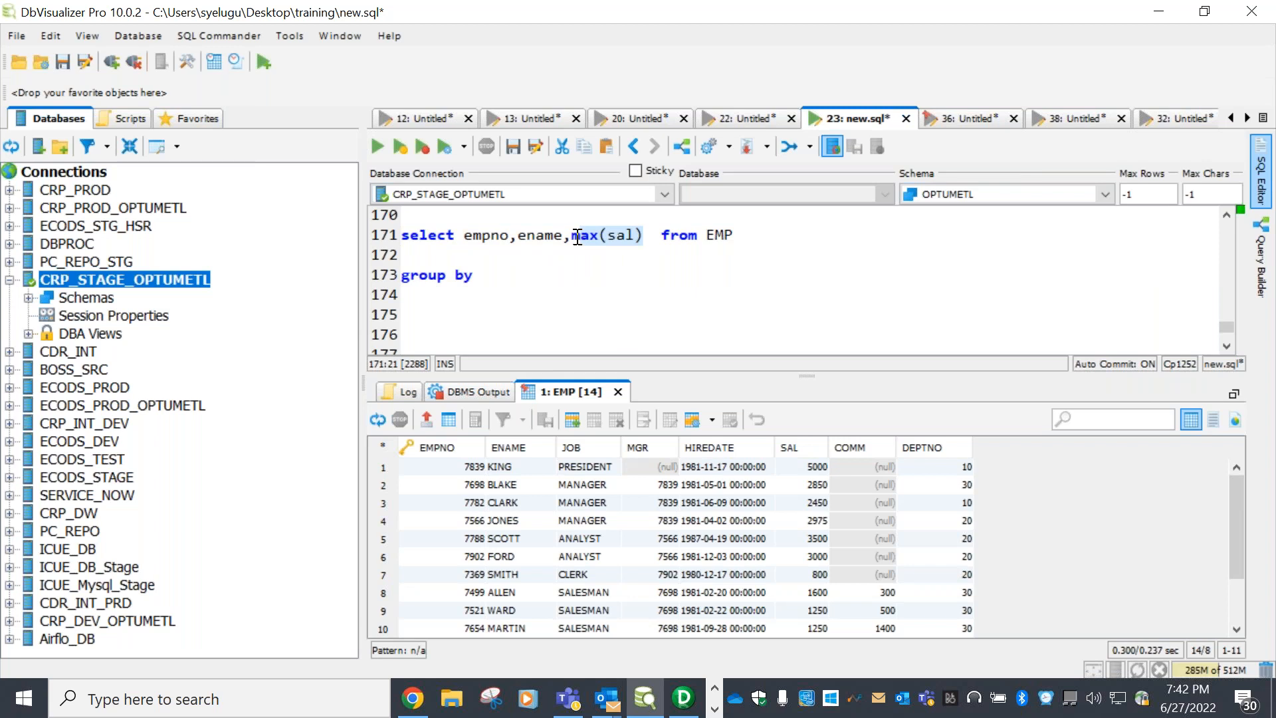
pyautogui.click(569, 308)
pyautogui.doubleClick(491, 237)
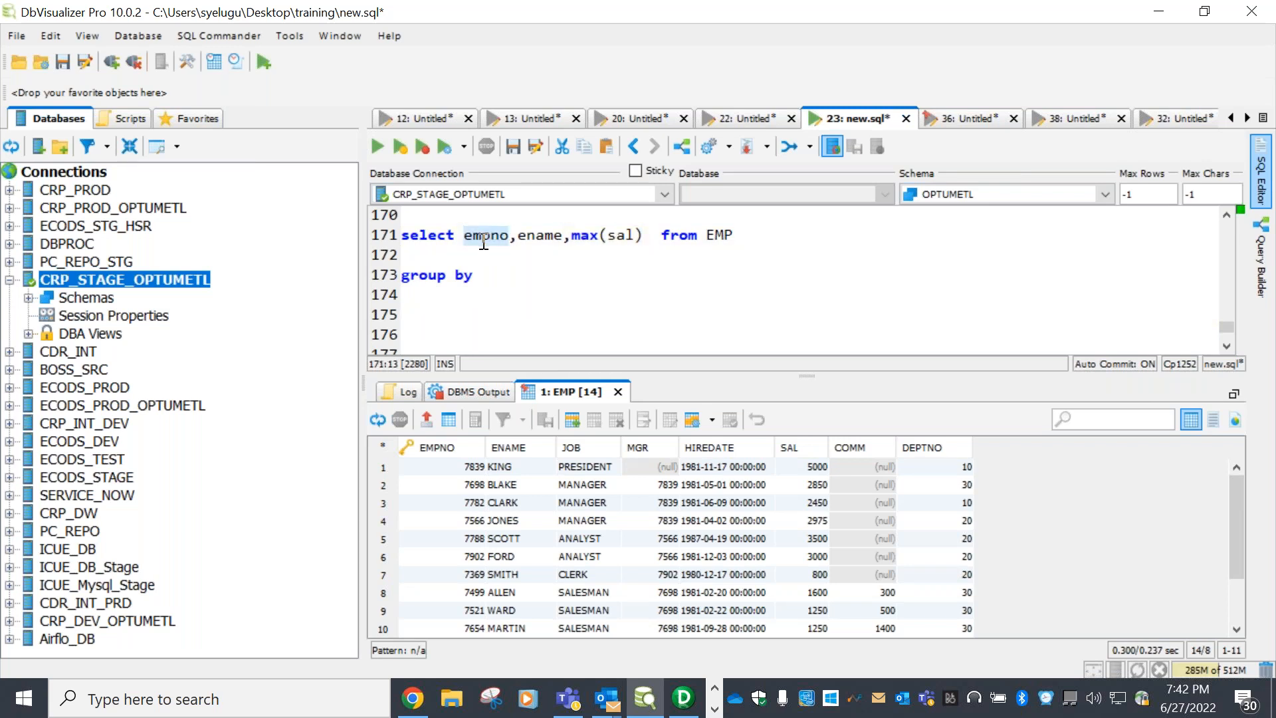
pyautogui.doubleClick(560, 237)
pyautogui.click(510, 276)
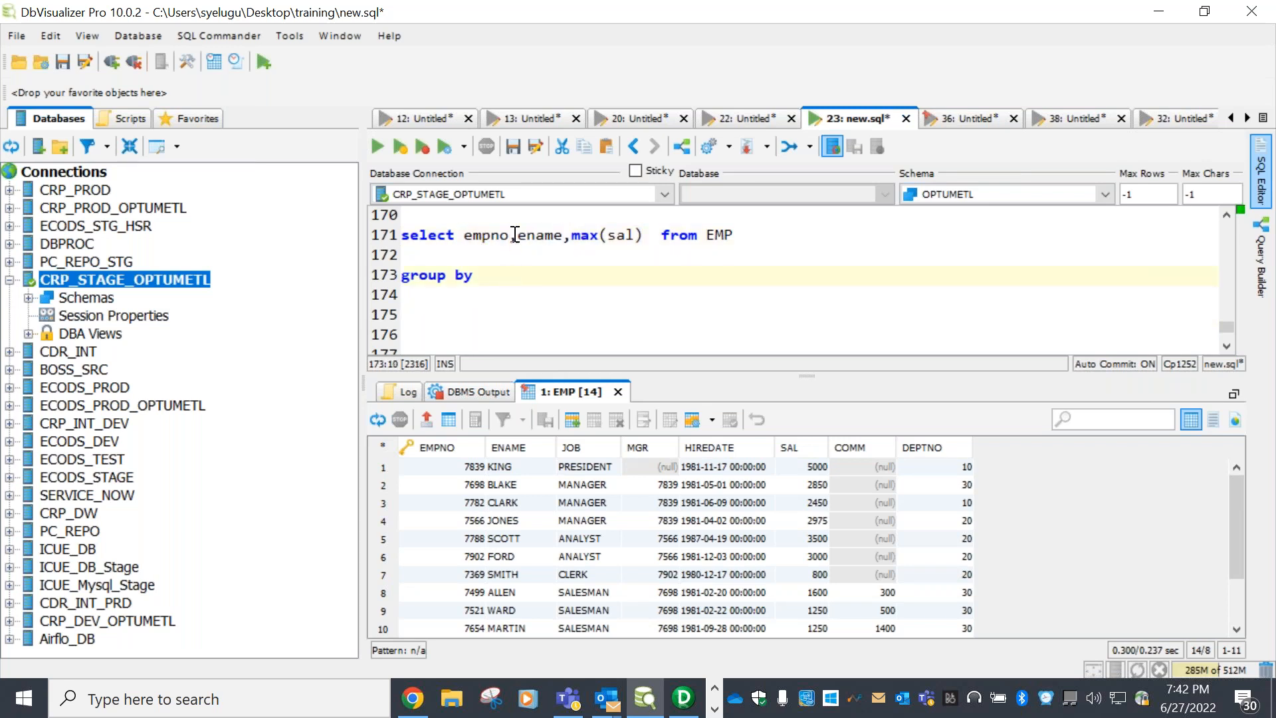
pyautogui.moveTo(564, 236); pyautogui.dragTo(464, 236)
pyautogui.hotkey('ctrl', 'c')
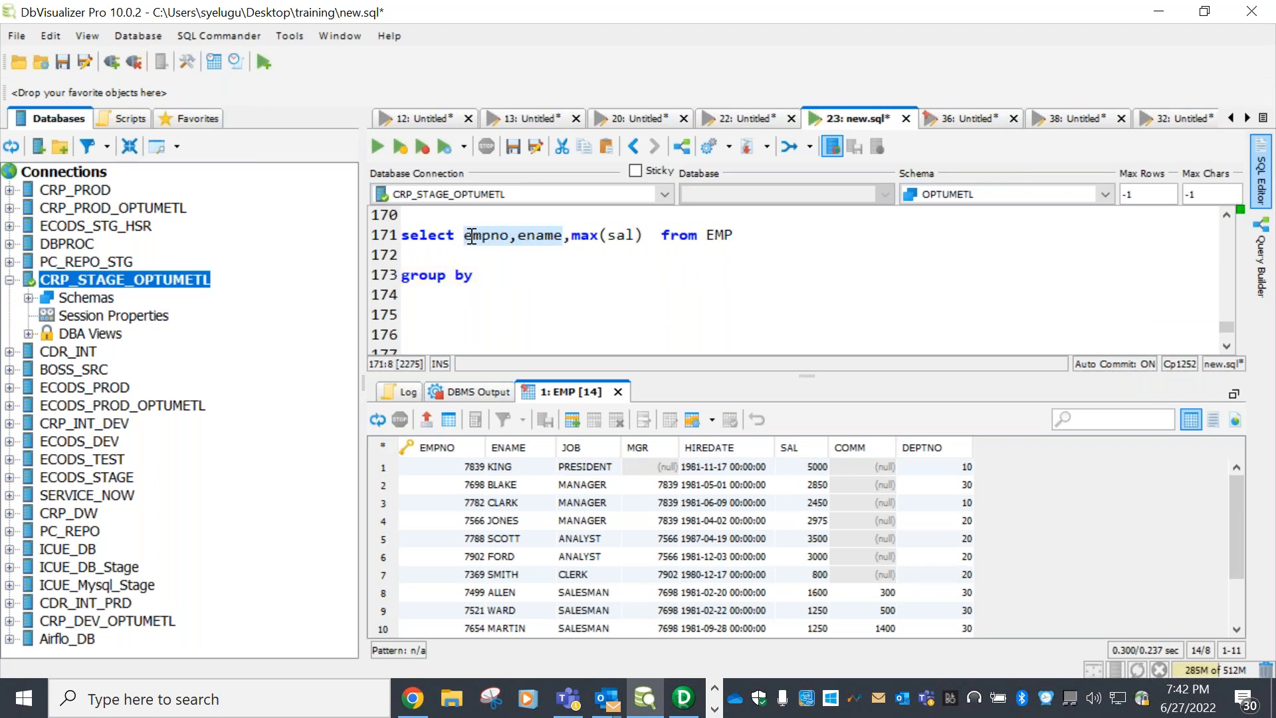
pyautogui.click(505, 268)
pyautogui.hotkey('ctrl', 'v')
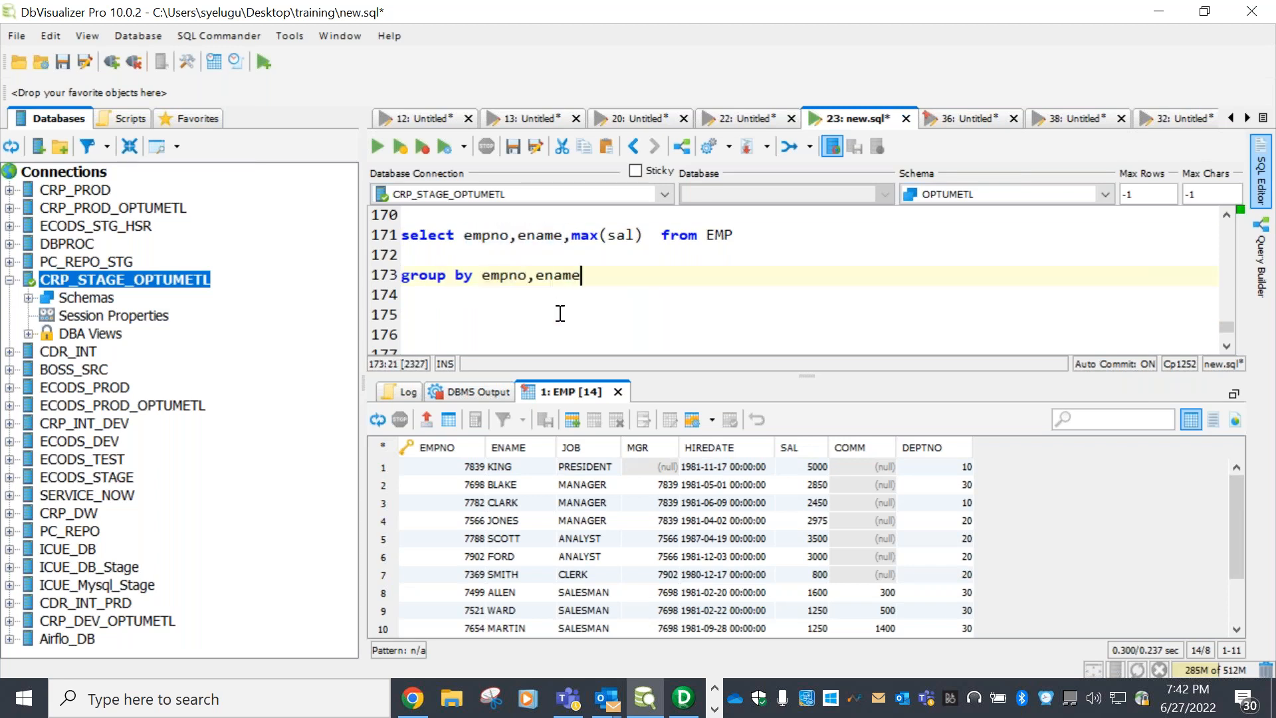
# Remove the blank line above group by, then select and execute the max(sal) query
pyautogui.click(404, 276)
pyautogui.press('BackSpace')
pyautogui.scroll(1, 742, 263)
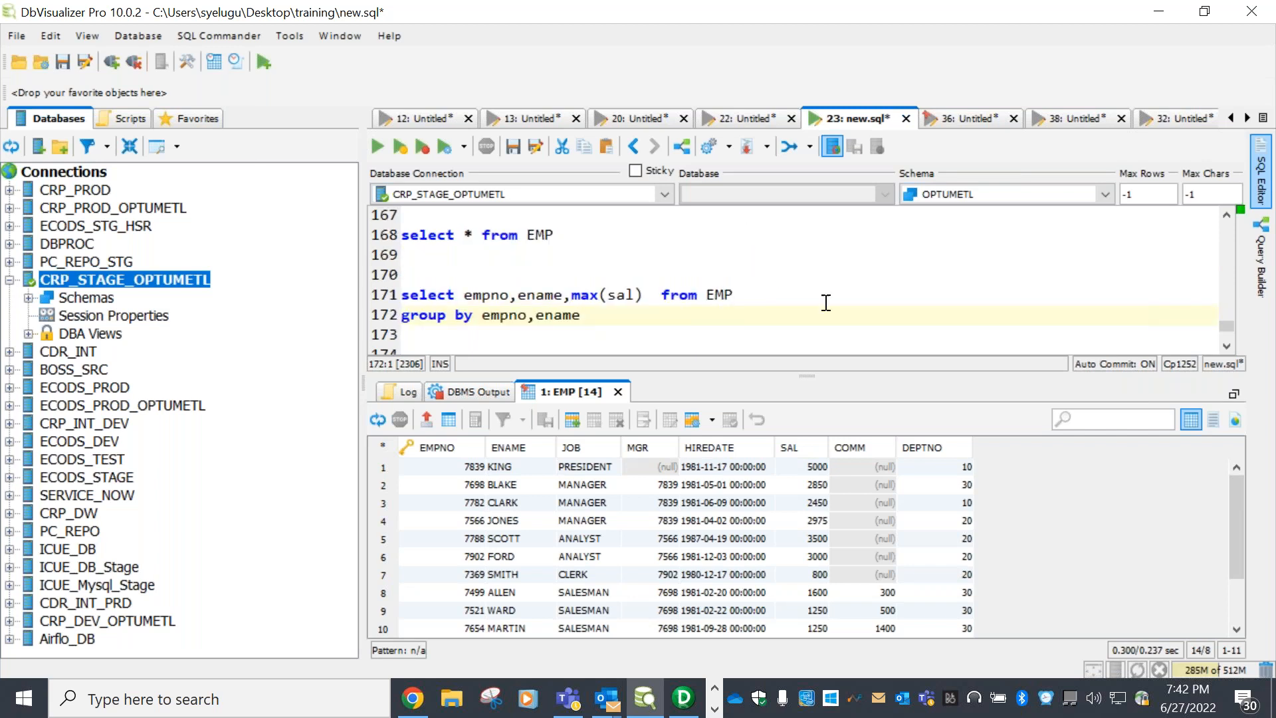
pyautogui.moveTo(750, 296); pyautogui.dragTo(412, 272)
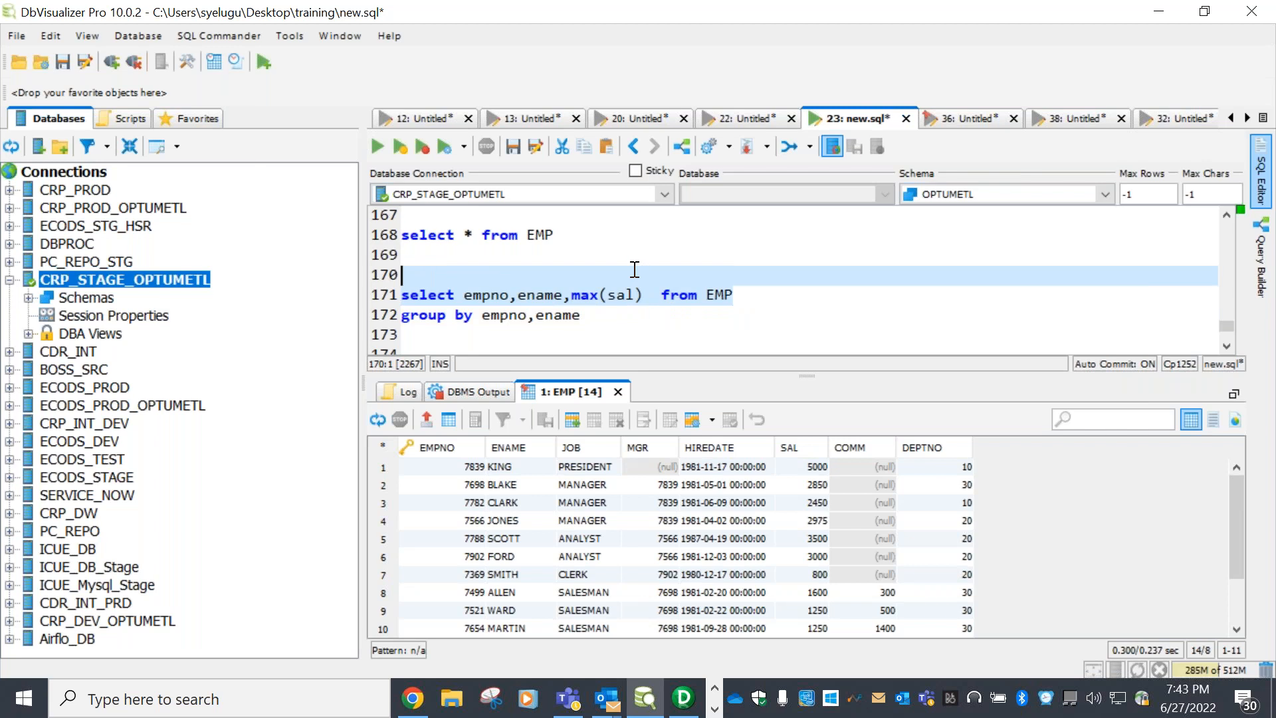
pyautogui.click(377, 146)
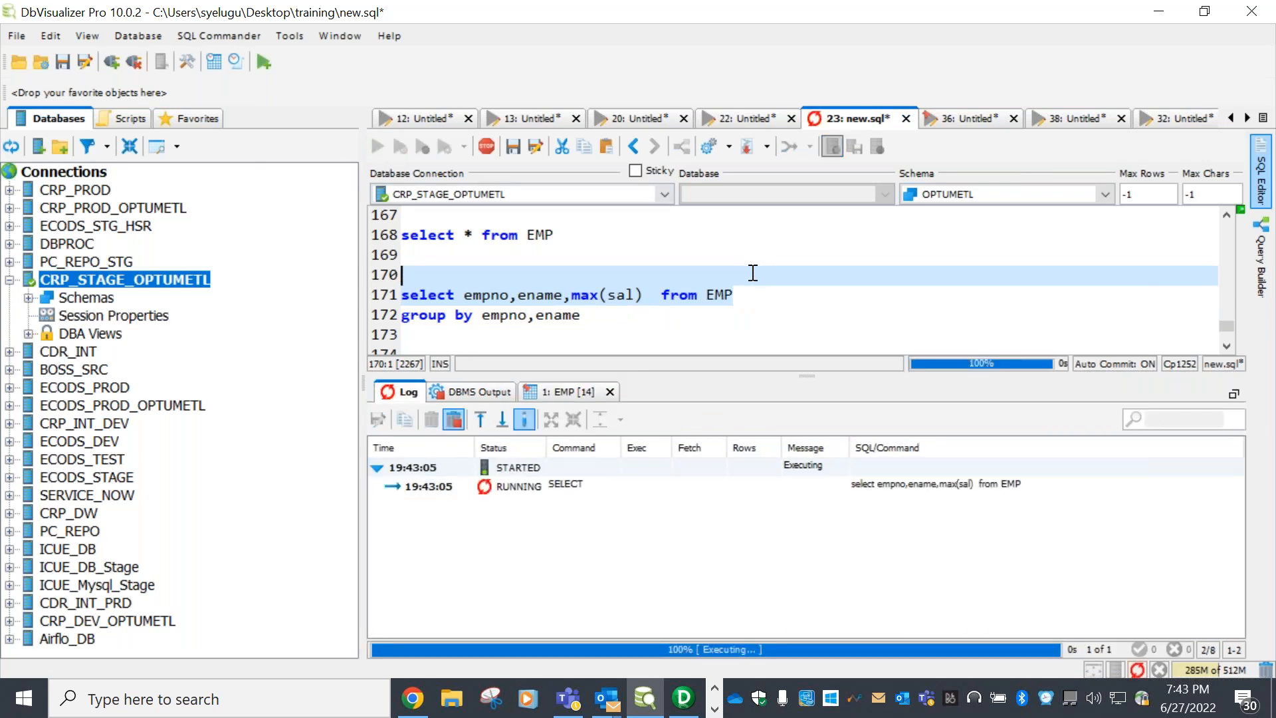
# Check the Log for the max(sal) query's ORA-00937 'not a single-group group function' error
pyautogui.moveTo(900, 624); pyautogui.dragTo(1004, 618)
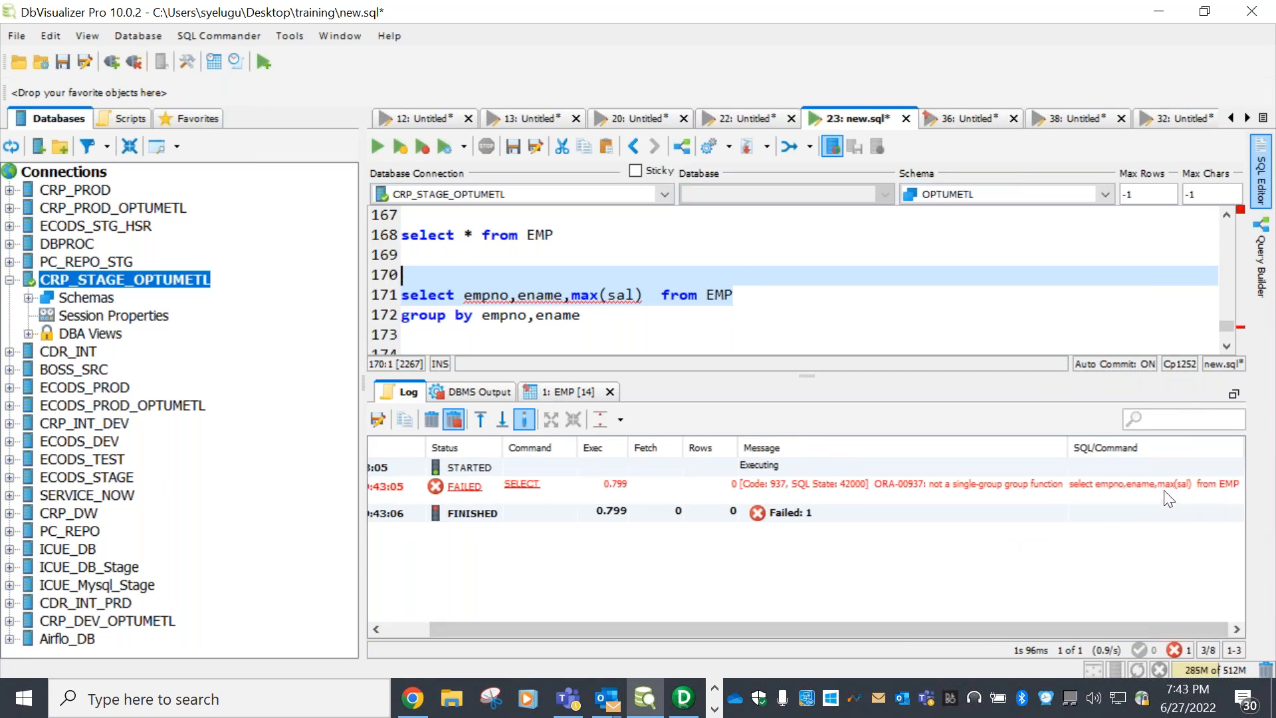
pyautogui.click(576, 292)
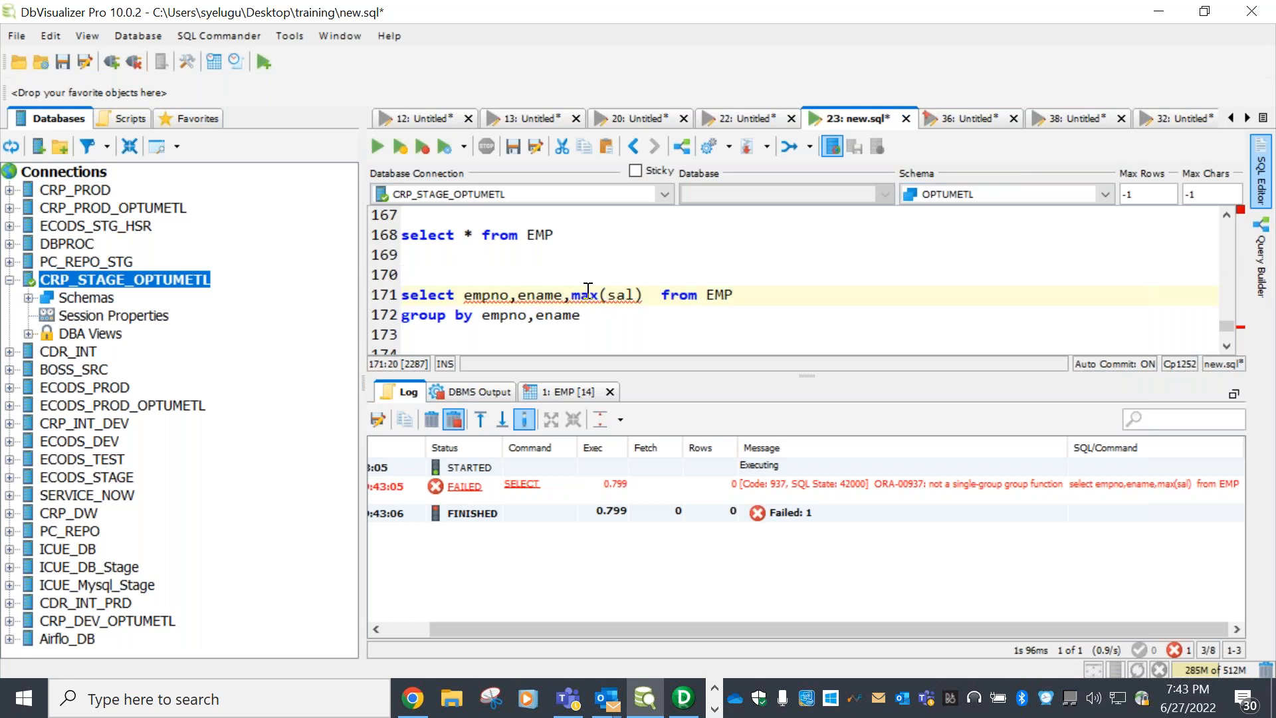
pyautogui.click(761, 297)
# Highlight empno, ename, max(sal) and the group by clause to trace the error's cause
pyautogui.moveTo(481, 315); pyautogui.dragTo(402, 315)
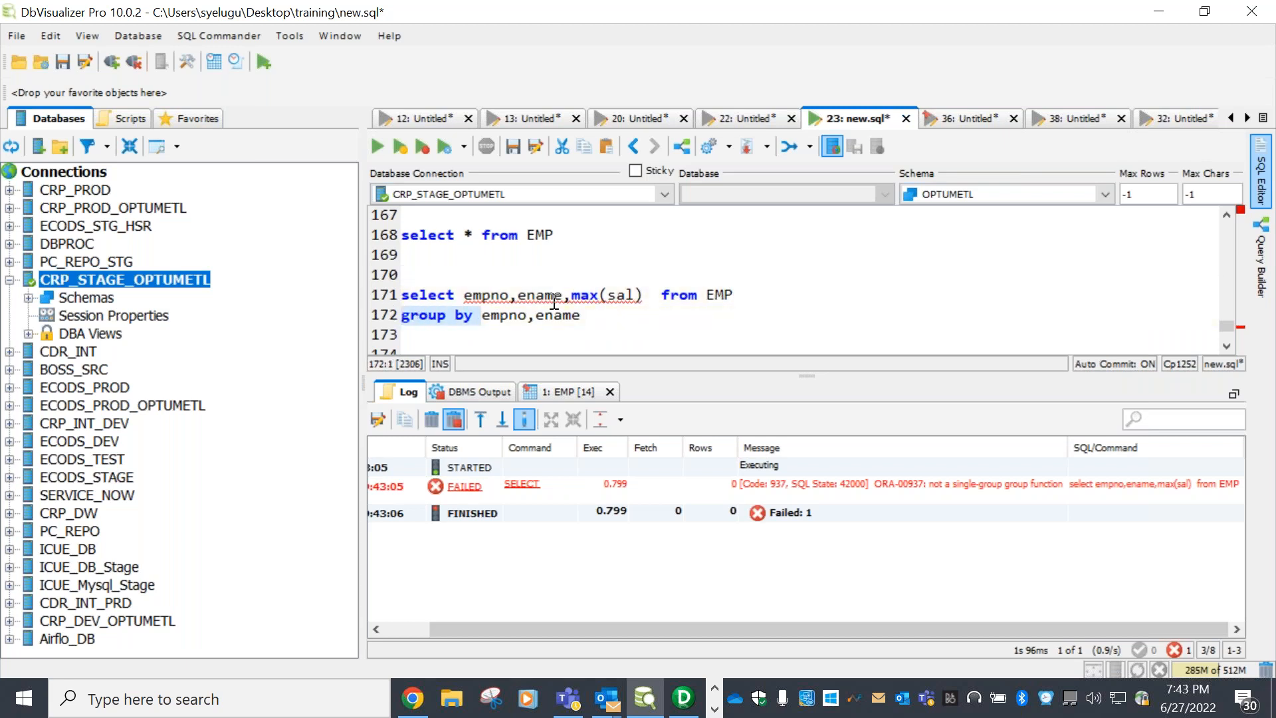
pyautogui.doubleClick(488, 294)
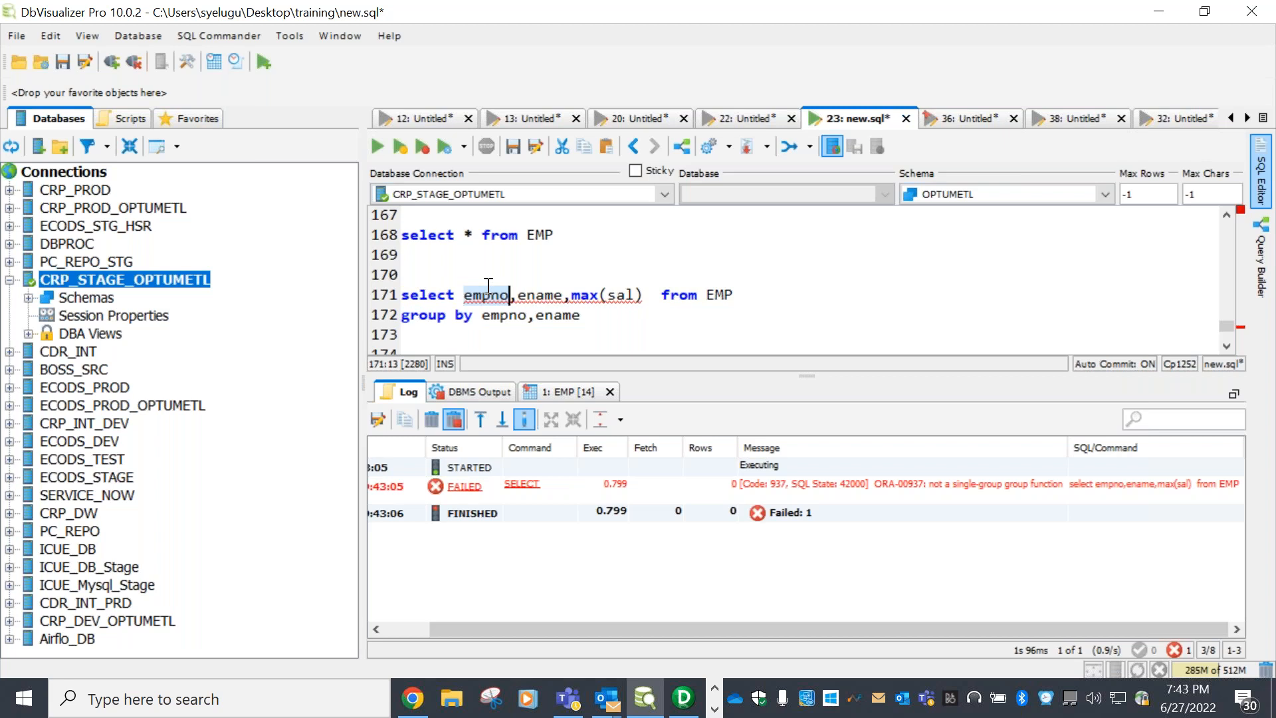
pyautogui.doubleClick(539, 294)
pyautogui.moveTo(640, 296); pyautogui.dragTo(572, 295)
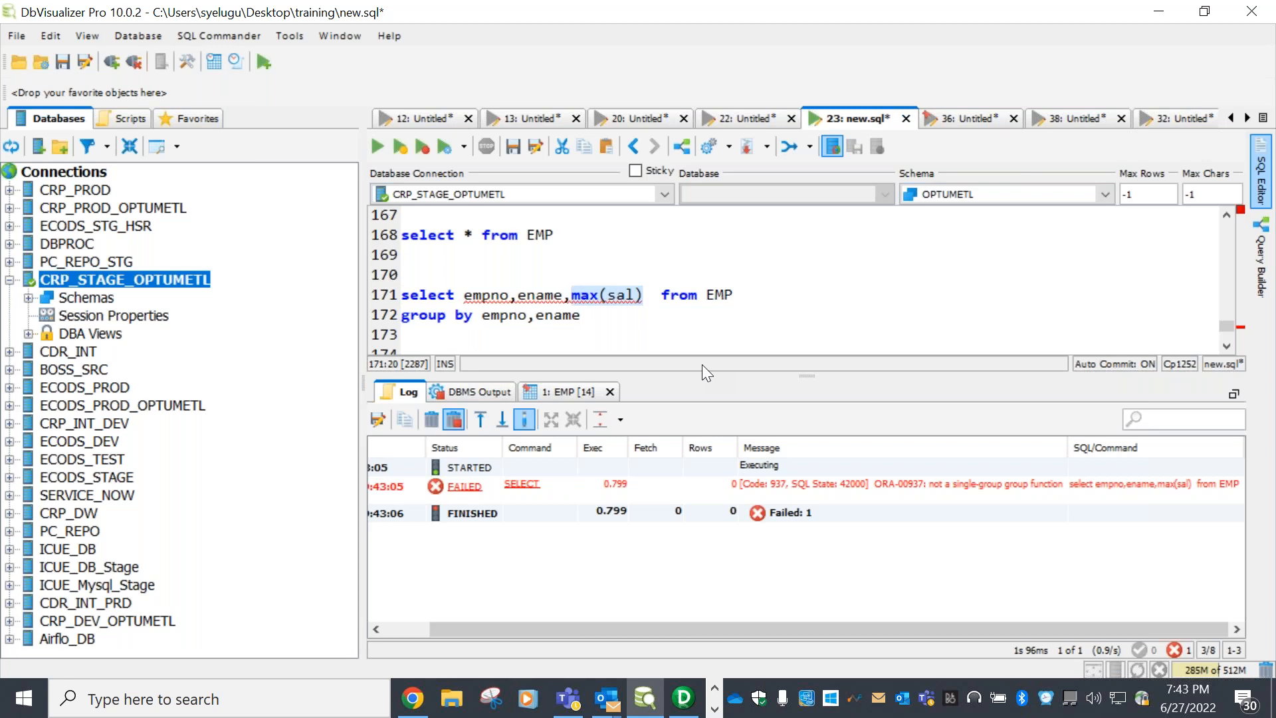
pyautogui.click(626, 323)
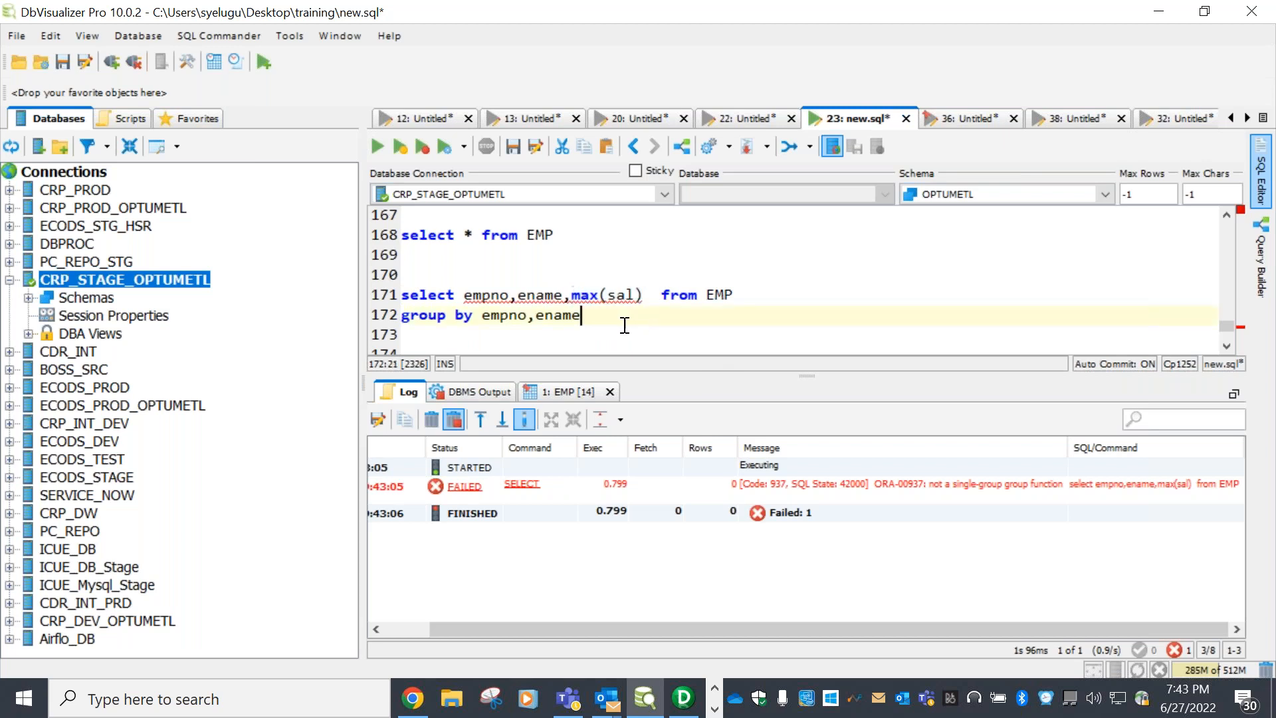
pyautogui.moveTo(637, 293); pyautogui.dragTo(572, 294)
pyautogui.click(545, 296)
pyautogui.click(503, 299)
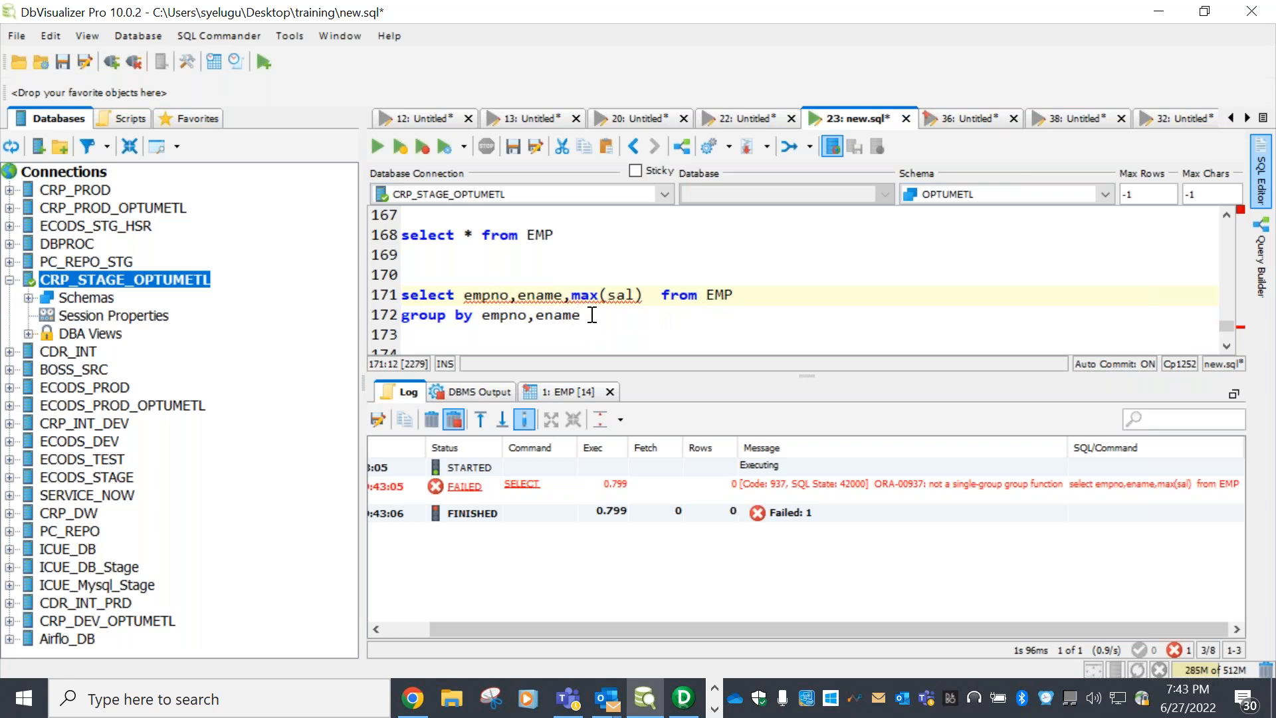
pyautogui.moveTo(595, 315); pyautogui.dragTo(553, 315)
pyautogui.click(403, 295)
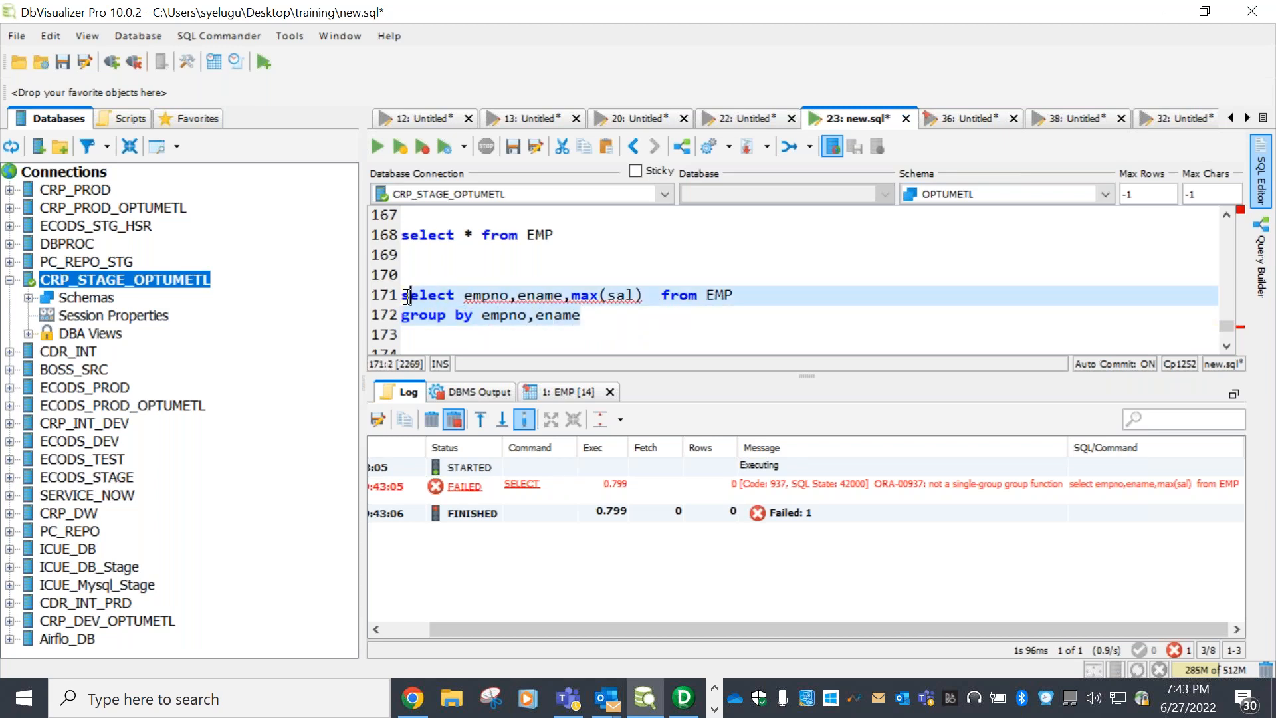
# Run the empno, ename grouped query, then remove ename and rerun it grouped by empno only
pyautogui.click(378, 147)
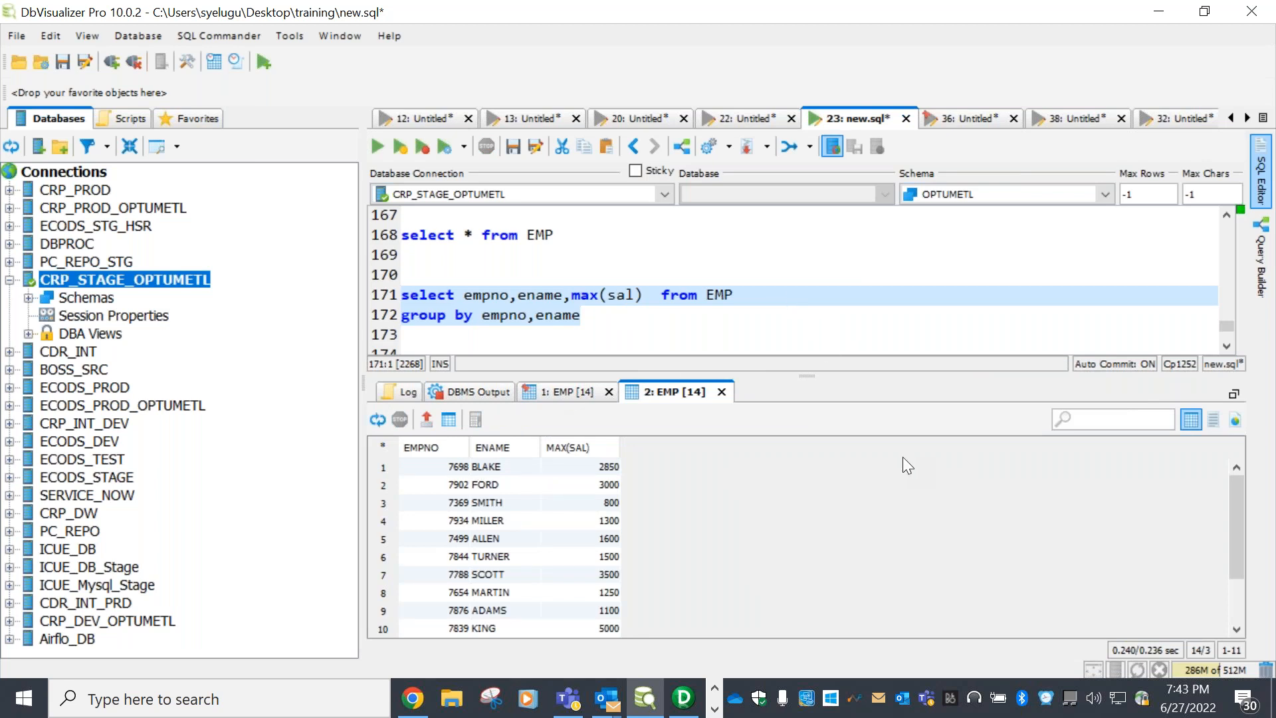
pyautogui.click(571, 314)
pyautogui.press('BackSpace')
pyautogui.press('BackSpace')
pyautogui.press('BackSpace')
pyautogui.press('BackSpace')
pyautogui.press('BackSpace')
pyautogui.press('BackSpace')
pyautogui.click(570, 295)
pyautogui.press('BackSpace')
pyautogui.press('BackSpace')
pyautogui.press('BackSpace')
pyautogui.press('BackSpace')
pyautogui.press('BackSpace')
pyautogui.press('BackSpace')
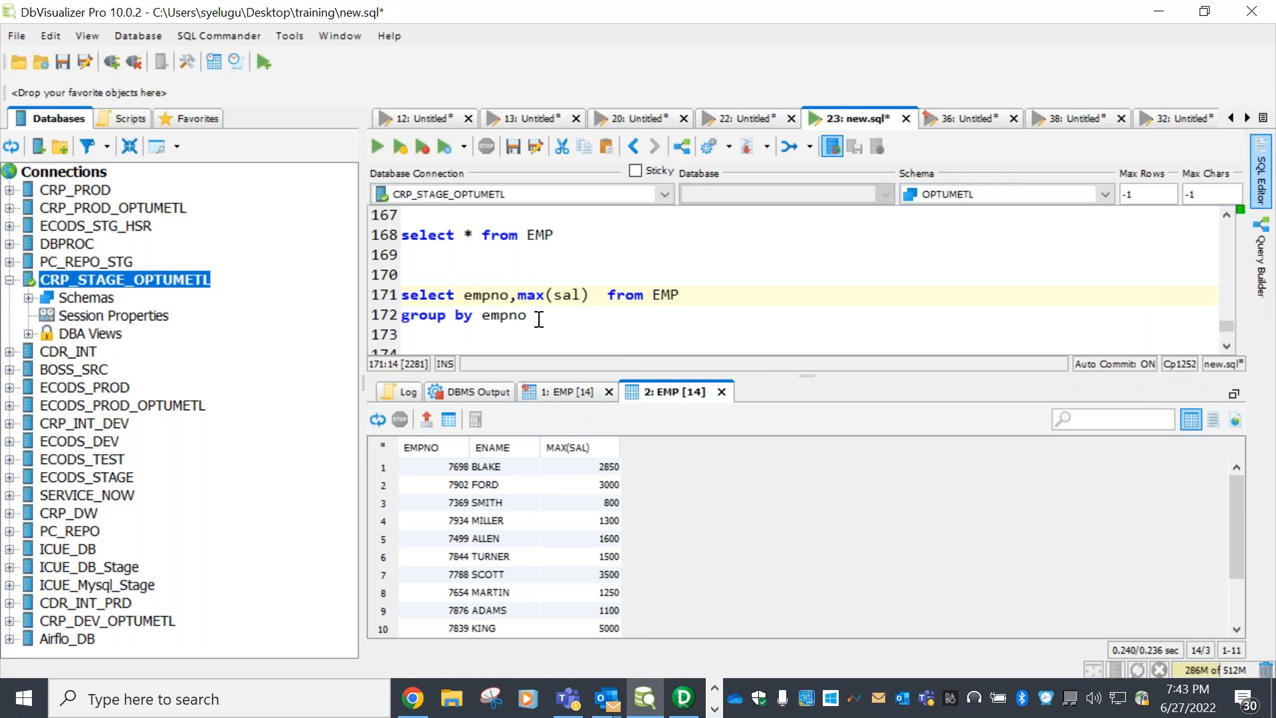
pyautogui.moveTo(539, 319); pyautogui.dragTo(385, 296)
pyautogui.click(376, 145)
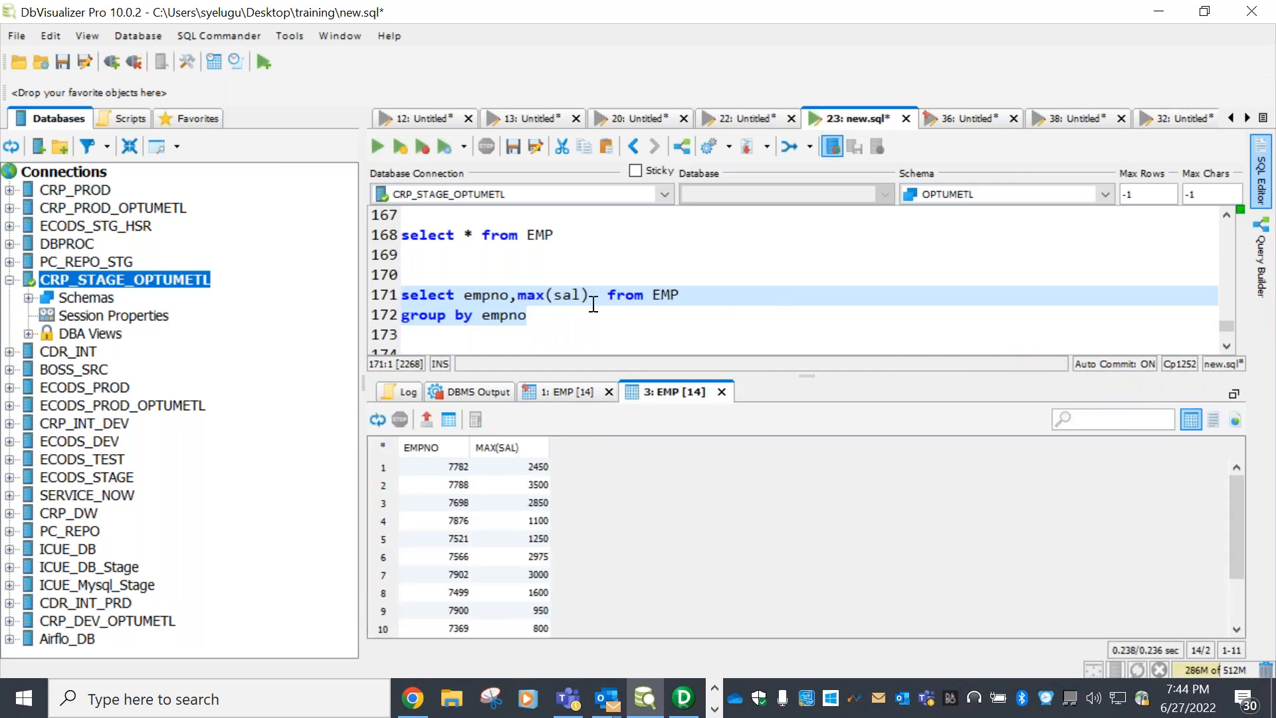
# Replace empno with ename in both the select list and the group by clause
pyautogui.click(537, 300)
pyautogui.doubleClick(499, 299)
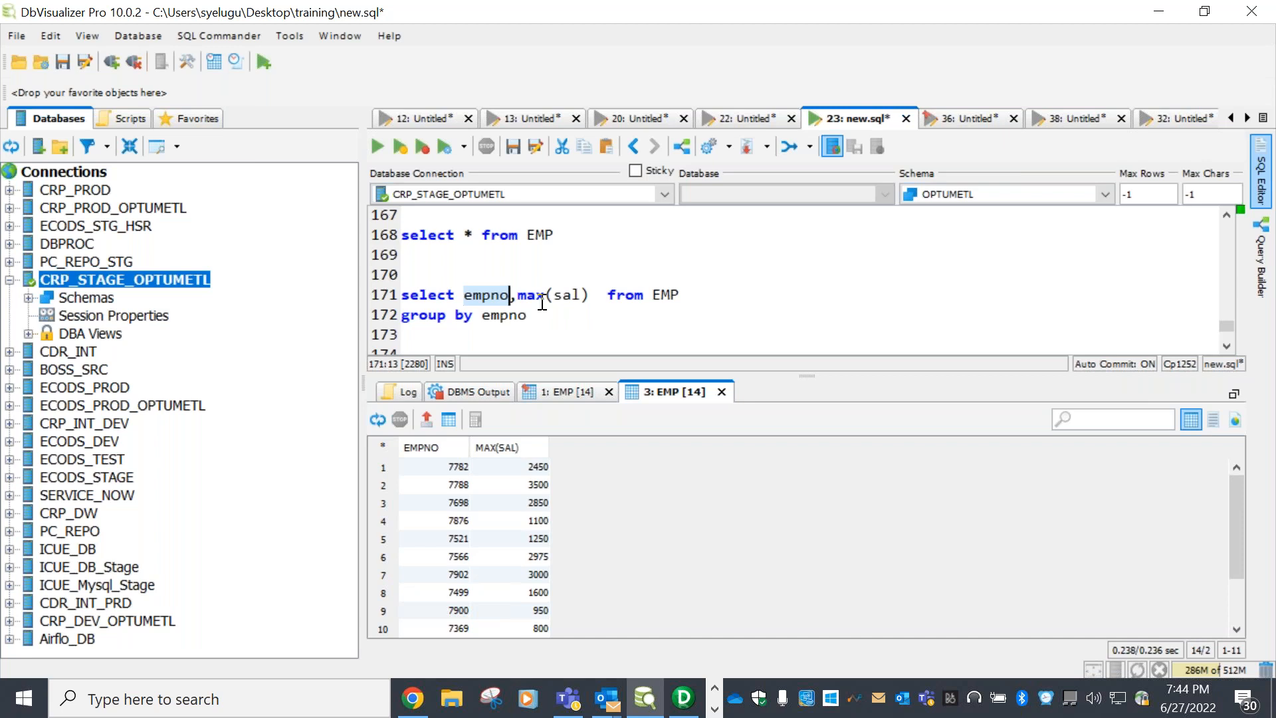
pyautogui.write('ename')
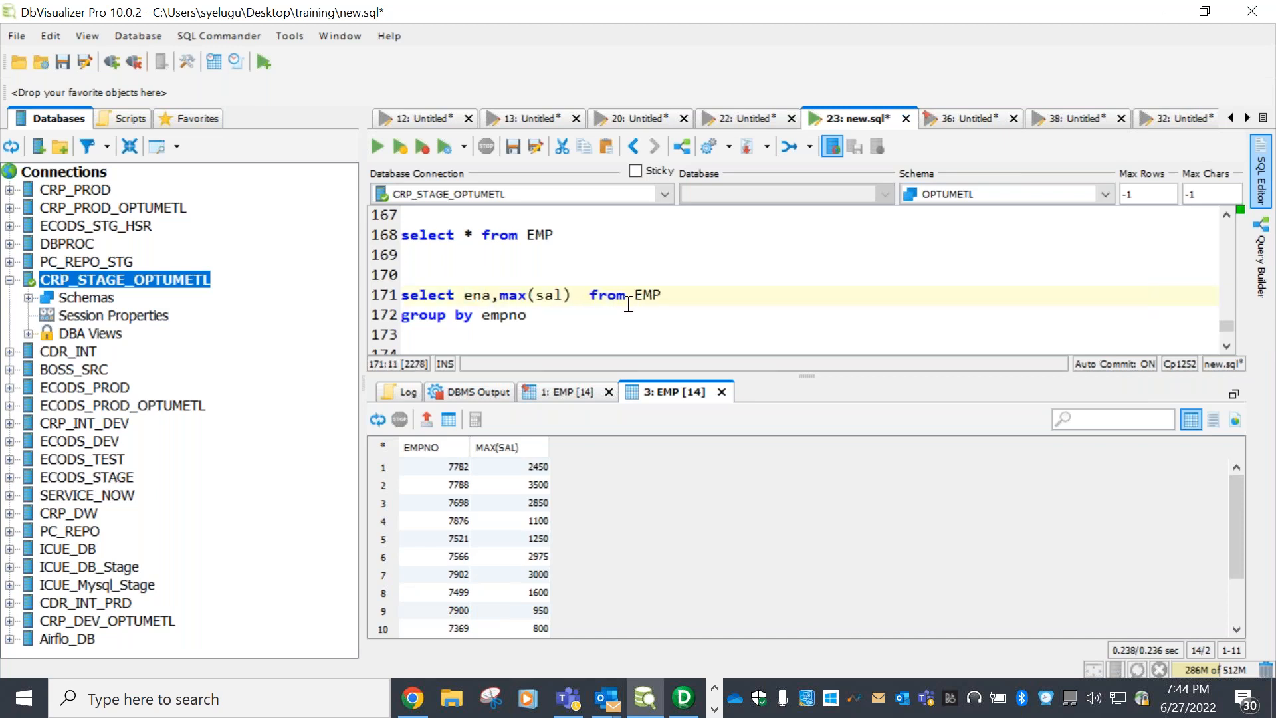
pyautogui.doubleClick(503, 314)
pyautogui.write('ename')
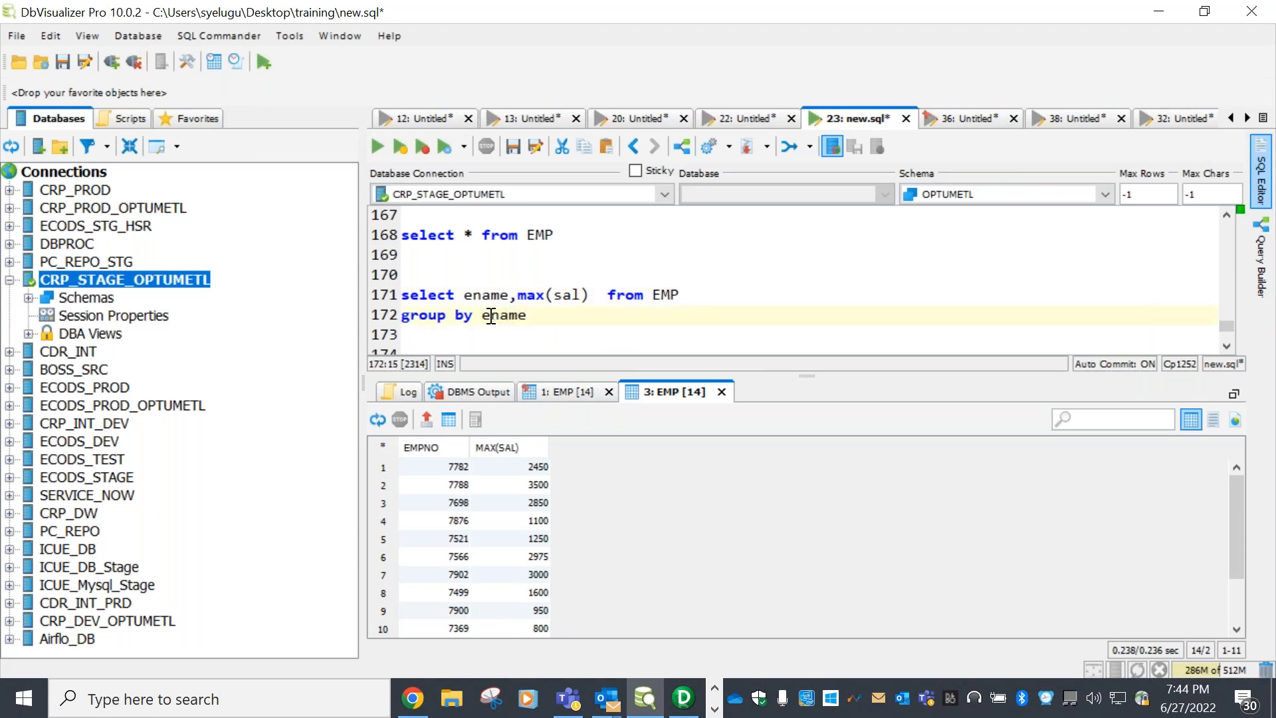
# Delete the group by line, leaving select max(sal) from EMP
pyautogui.moveTo(535, 313); pyautogui.dragTo(363, 284)
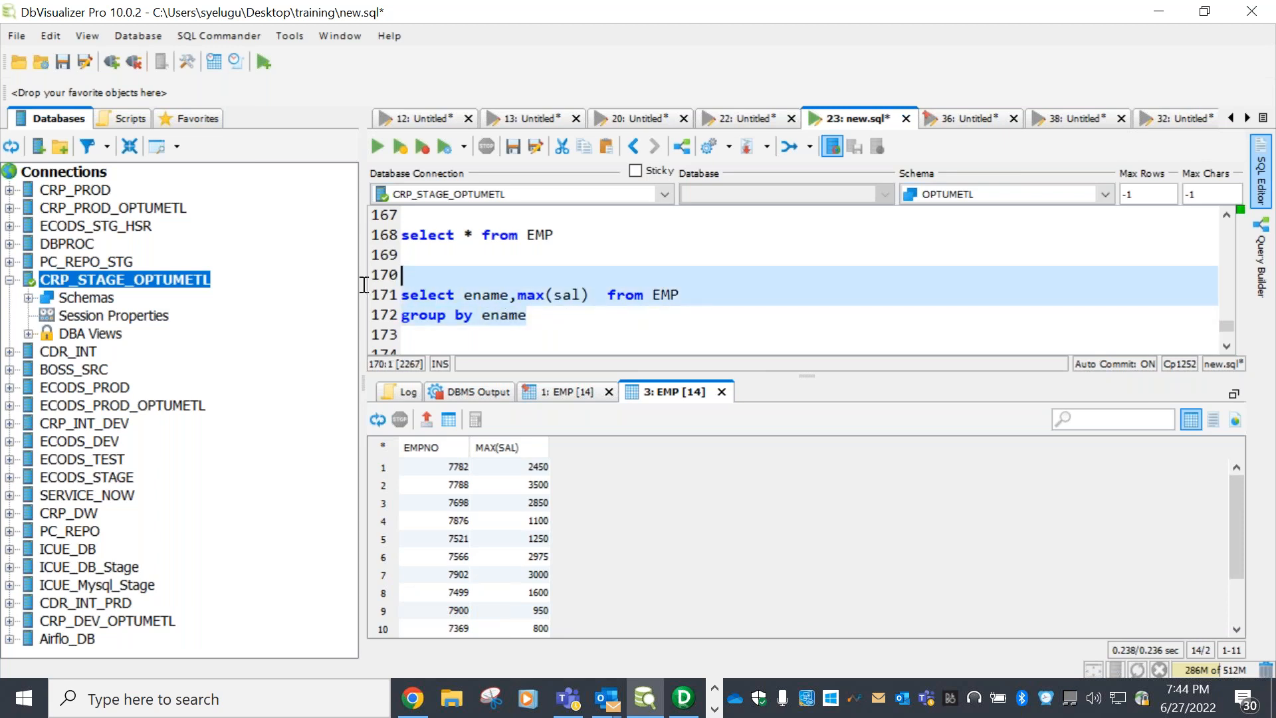
pyautogui.click(578, 340)
pyautogui.moveTo(534, 316); pyautogui.dragTo(403, 297)
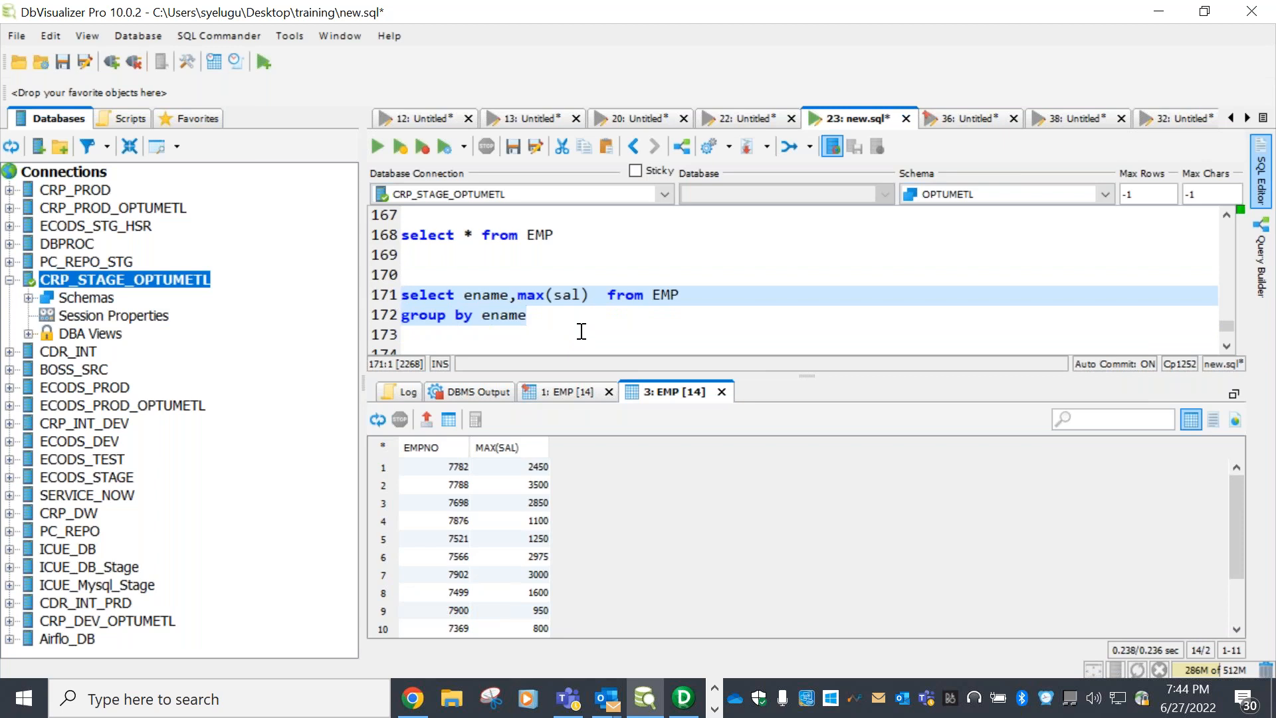
pyautogui.click(517, 294)
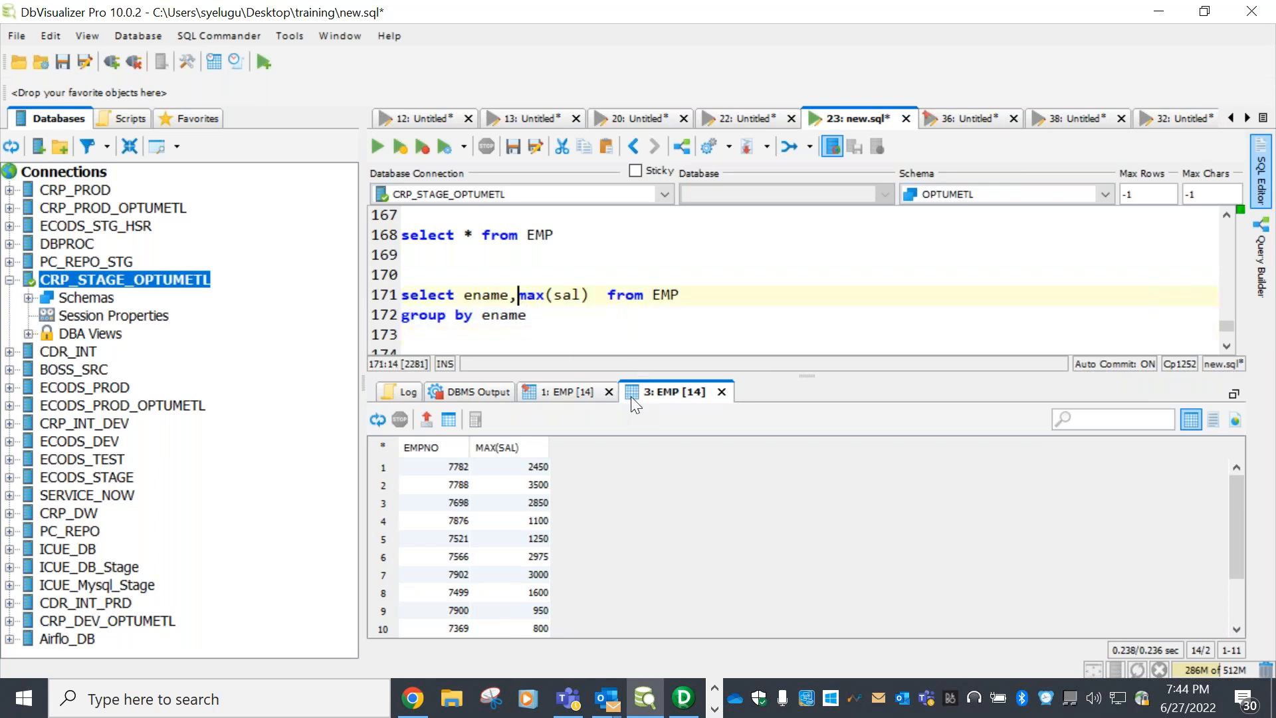
pyautogui.click(532, 317)
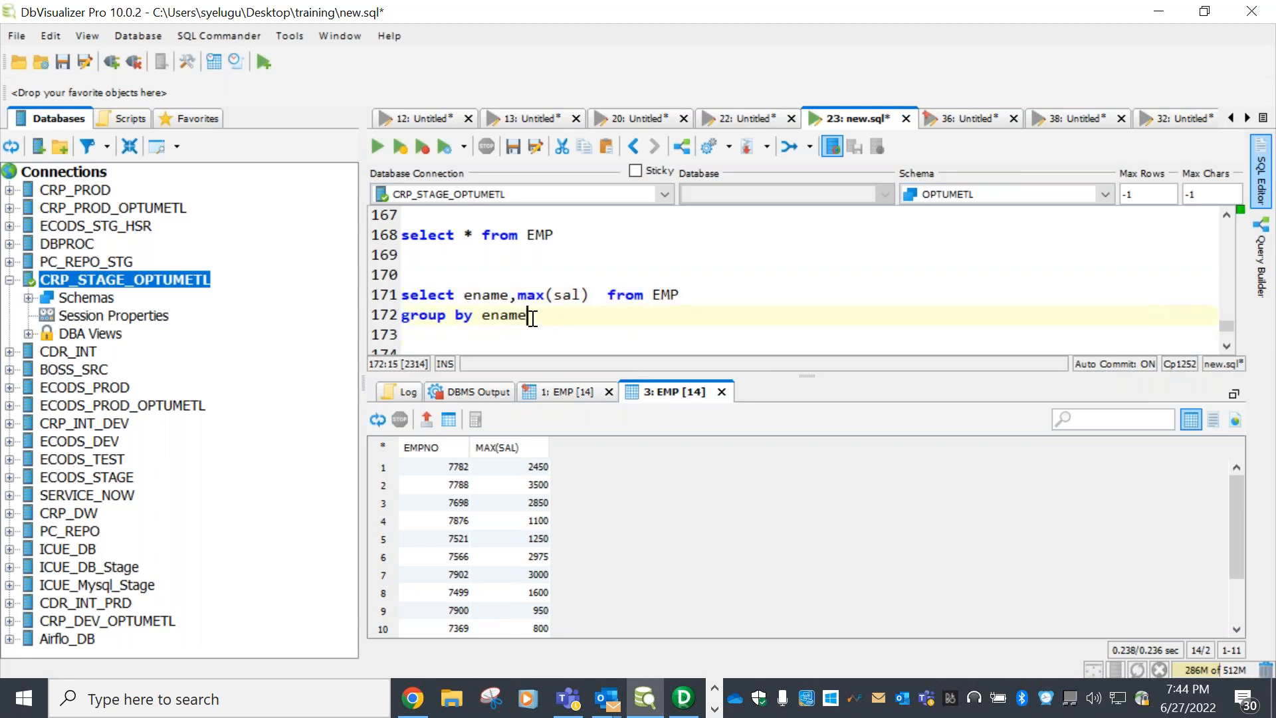
pyautogui.press('BackSpace')
pyautogui.press('BackSpace')
pyautogui.press('BackSpace')
pyautogui.press('BackSpace')
pyautogui.press('BackSpace')
pyautogui.press('BackSpace')
pyautogui.press('BackSpace')
pyautogui.press('BackSpace')
pyautogui.press('BackSpace')
pyautogui.press('BackSpace')
pyautogui.press('BackSpace')
pyautogui.press('BackSpace')
pyautogui.press('BackSpace')
pyautogui.press('BackSpace')
pyautogui.press('BackSpace')
pyautogui.click(522, 295)
pyautogui.press('BackSpace')
pyautogui.press('BackSpace')
pyautogui.press('BackSpace')
pyautogui.press('BackSpace')
pyautogui.press('BackSpace')
pyautogui.press('BackSpace')
# Run select max(sal) from EMP to get 5000, then restore the full 14-row EMP result
pyautogui.moveTo(634, 294); pyautogui.dragTo(392, 275)
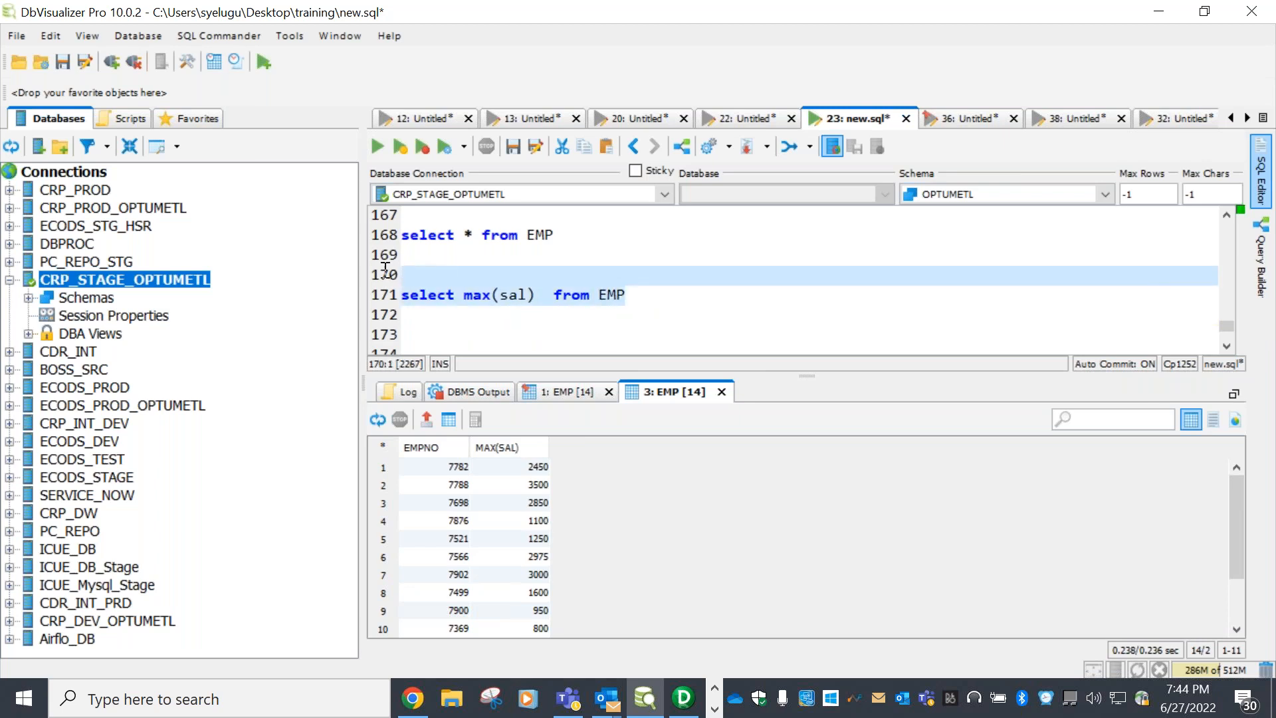
pyautogui.click(375, 145)
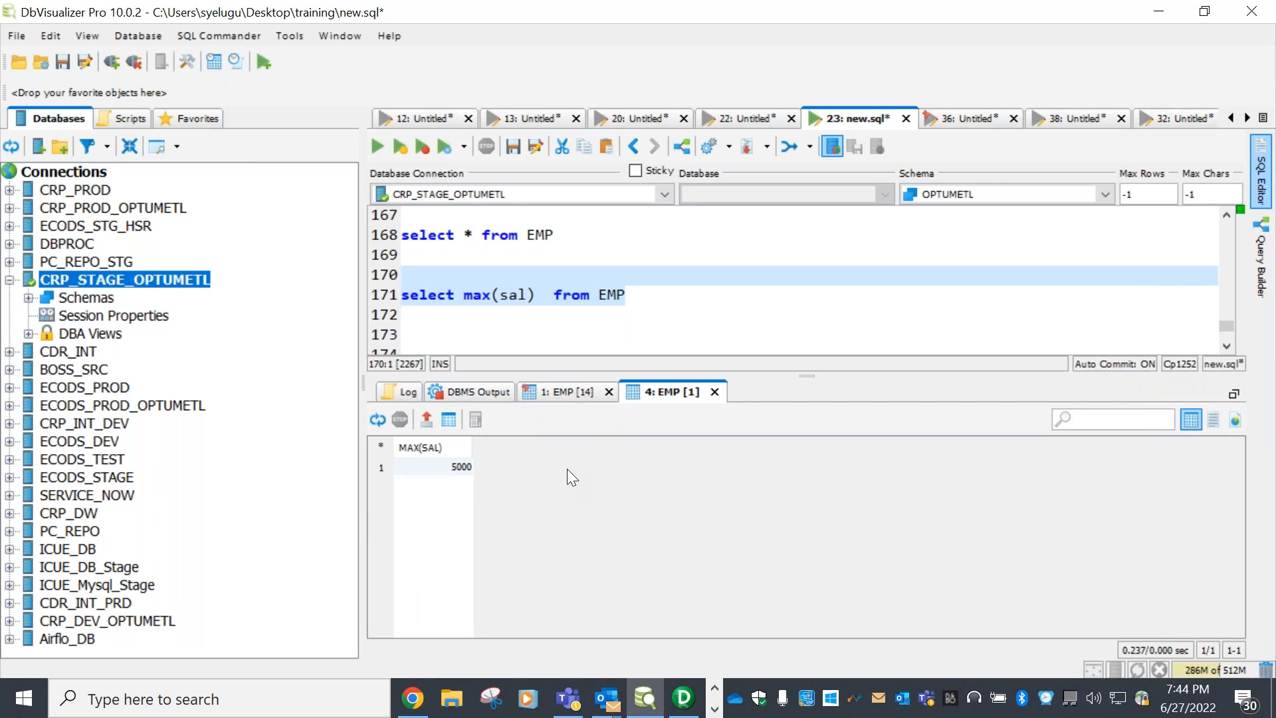
pyautogui.click(568, 391)
pyautogui.moveTo(825, 376); pyautogui.dragTo(820, 305)
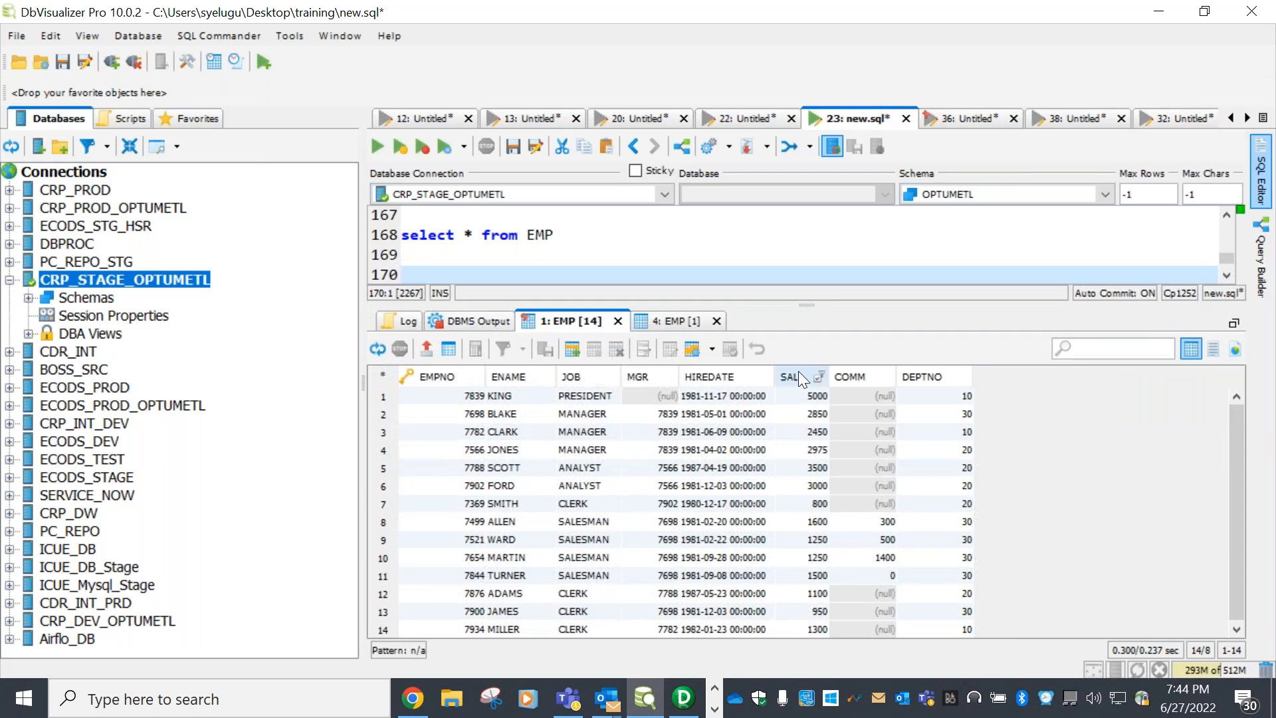
# Add empno after max(sal) in the select list on line 171
pyautogui.moveTo(804, 398); pyautogui.dragTo(789, 572)
pyautogui.moveTo(916, 302); pyautogui.dragTo(916, 385)
pyautogui.click(697, 295)
pyautogui.click(540, 296)
pyautogui.press('Left')
pyautogui.write(',')
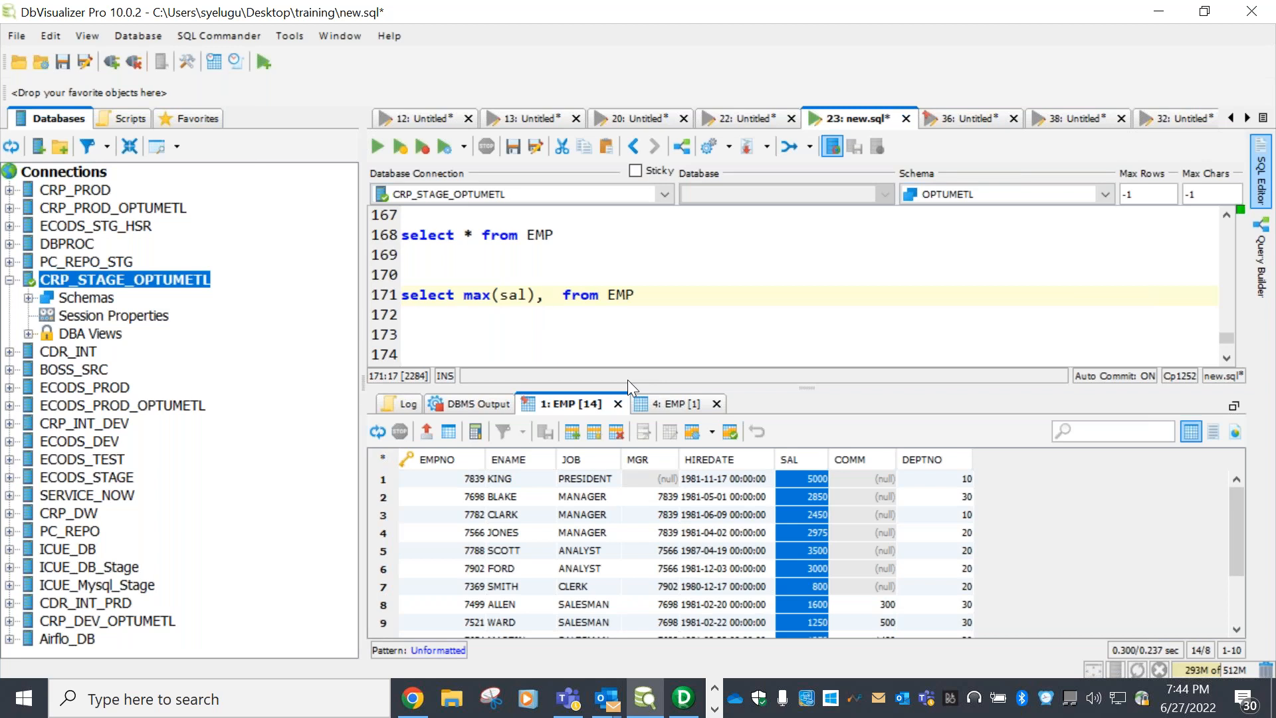
pyautogui.write('e')
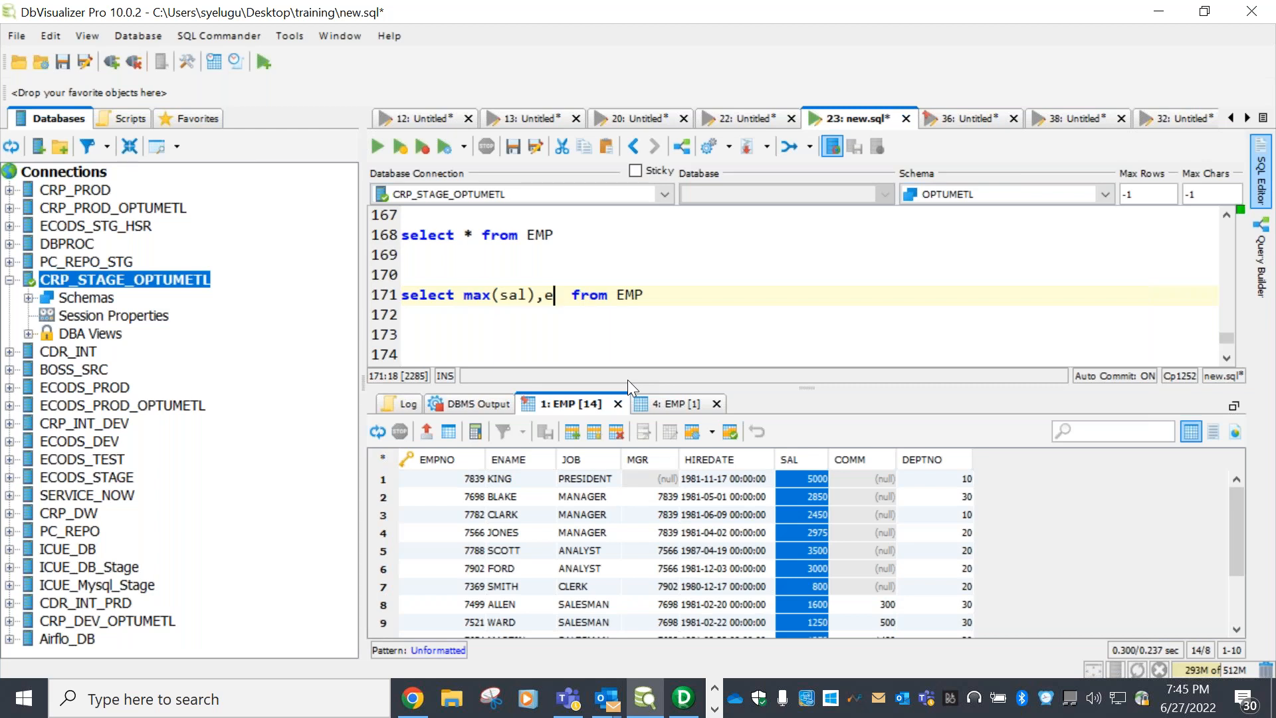
pyautogui.write('mpno')
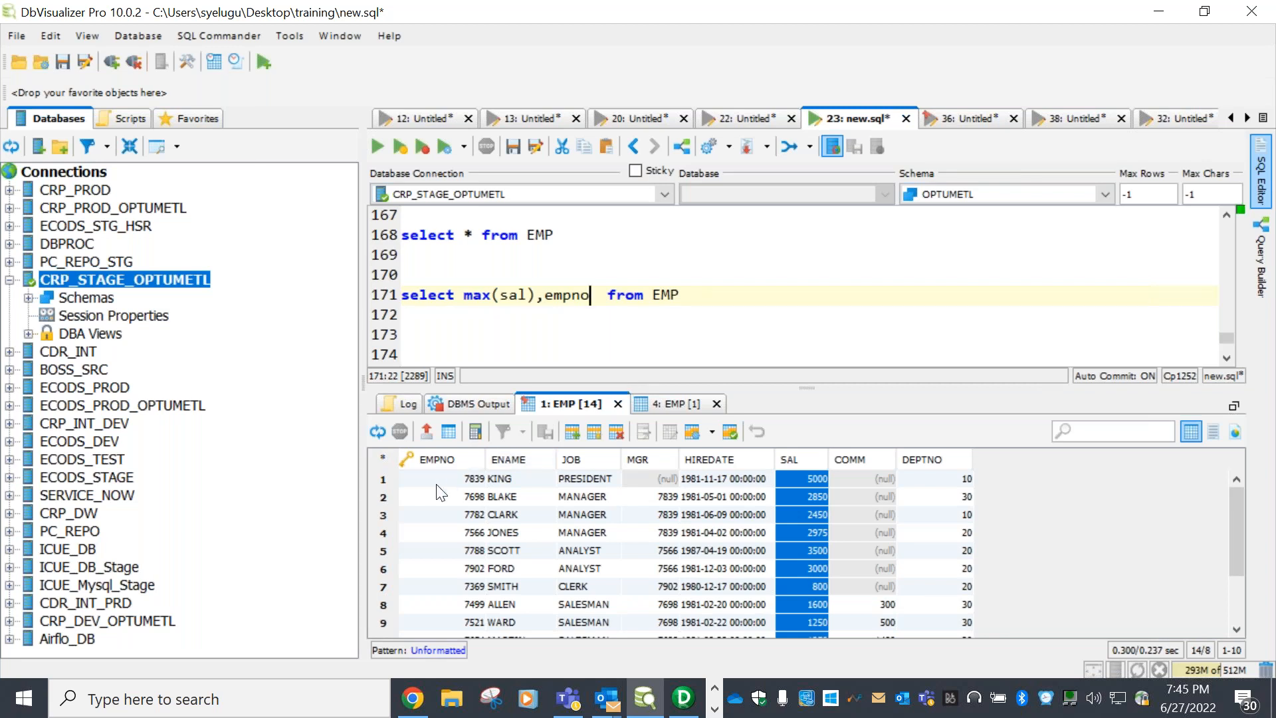
# Change empno to deptno and add a 'group by deptno' line beneath the query
pyautogui.click(383, 476)
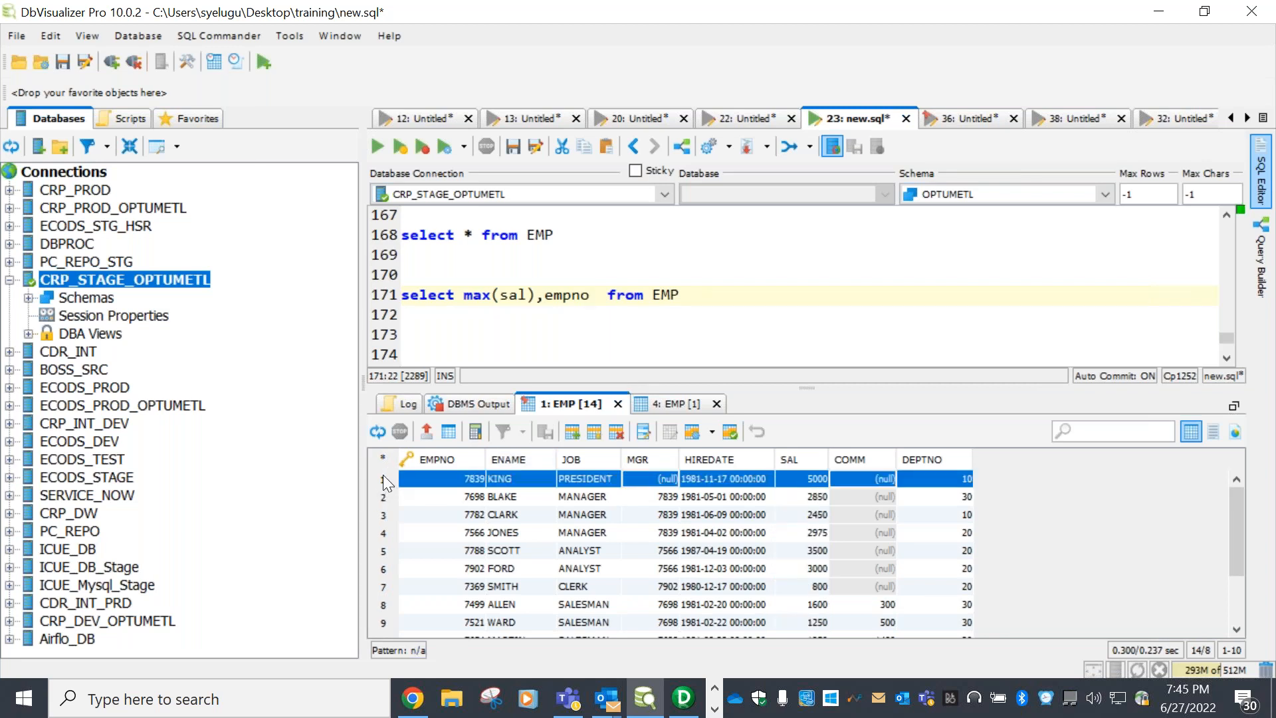
pyautogui.click(467, 499)
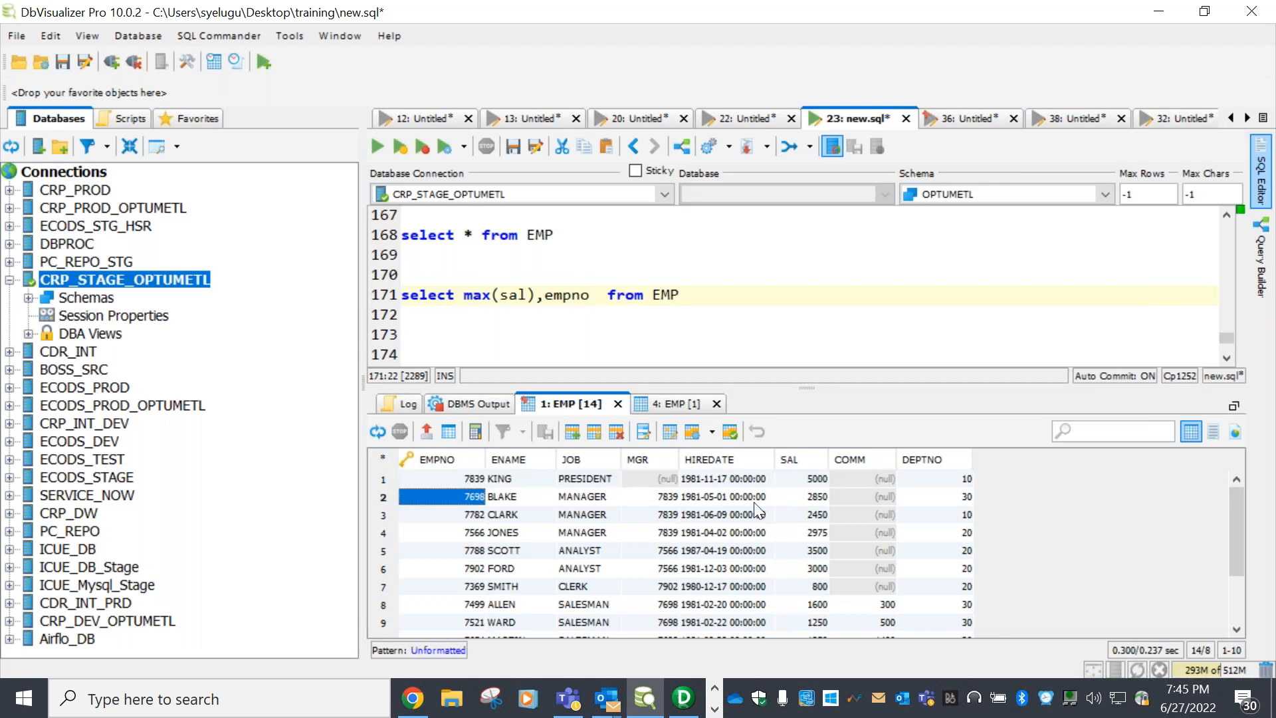
pyautogui.click(811, 496)
pyautogui.doubleClick(569, 294)
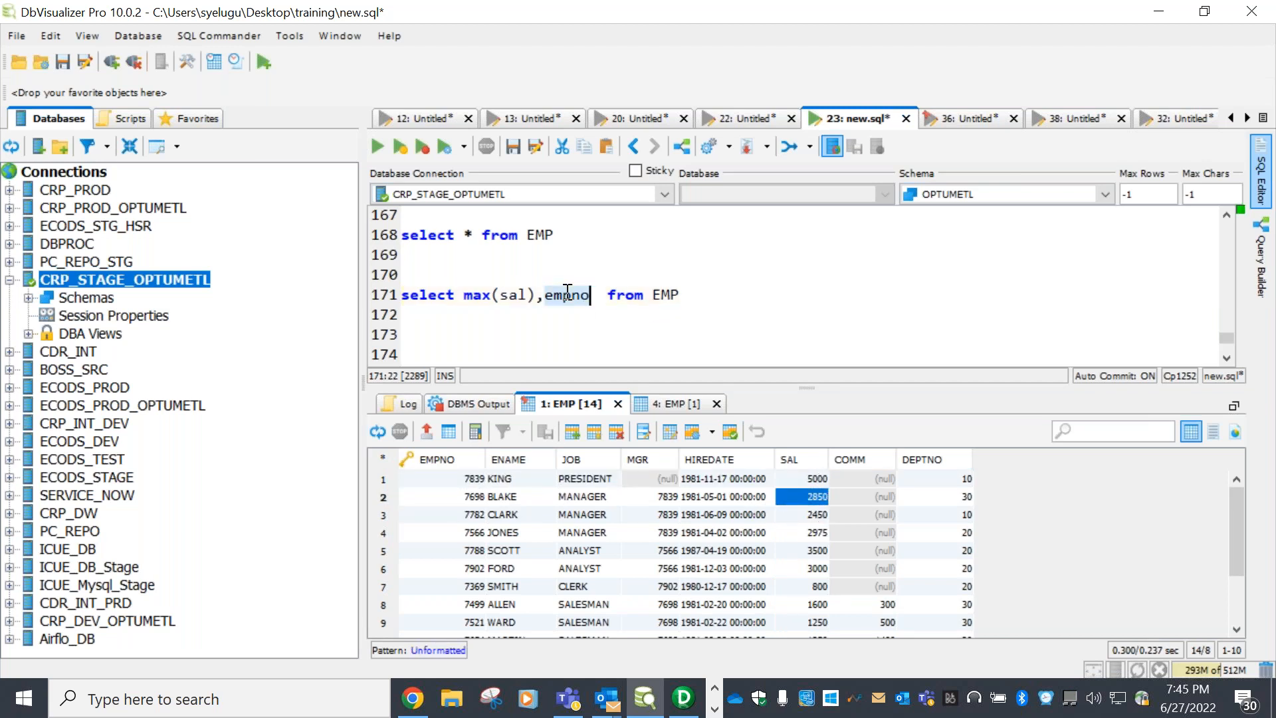
pyautogui.write('deptno')
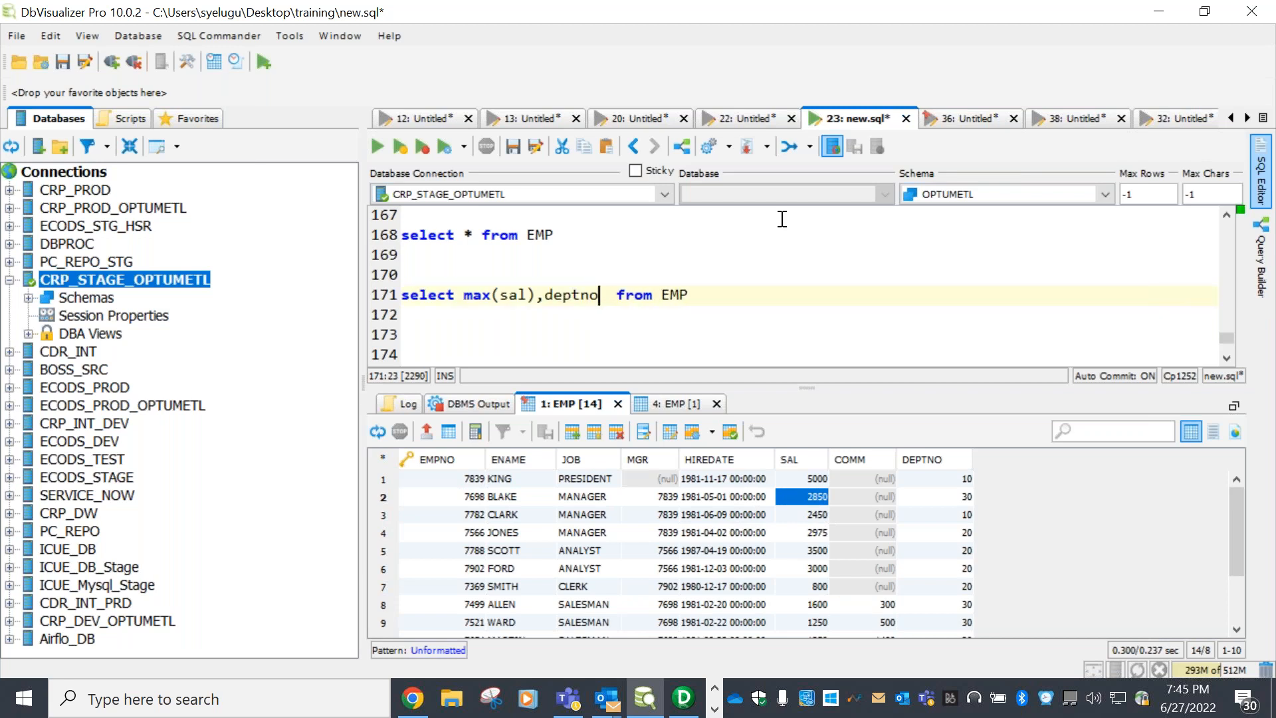
pyautogui.click(708, 296)
pyautogui.press('Return')
pyautogui.write('grou')
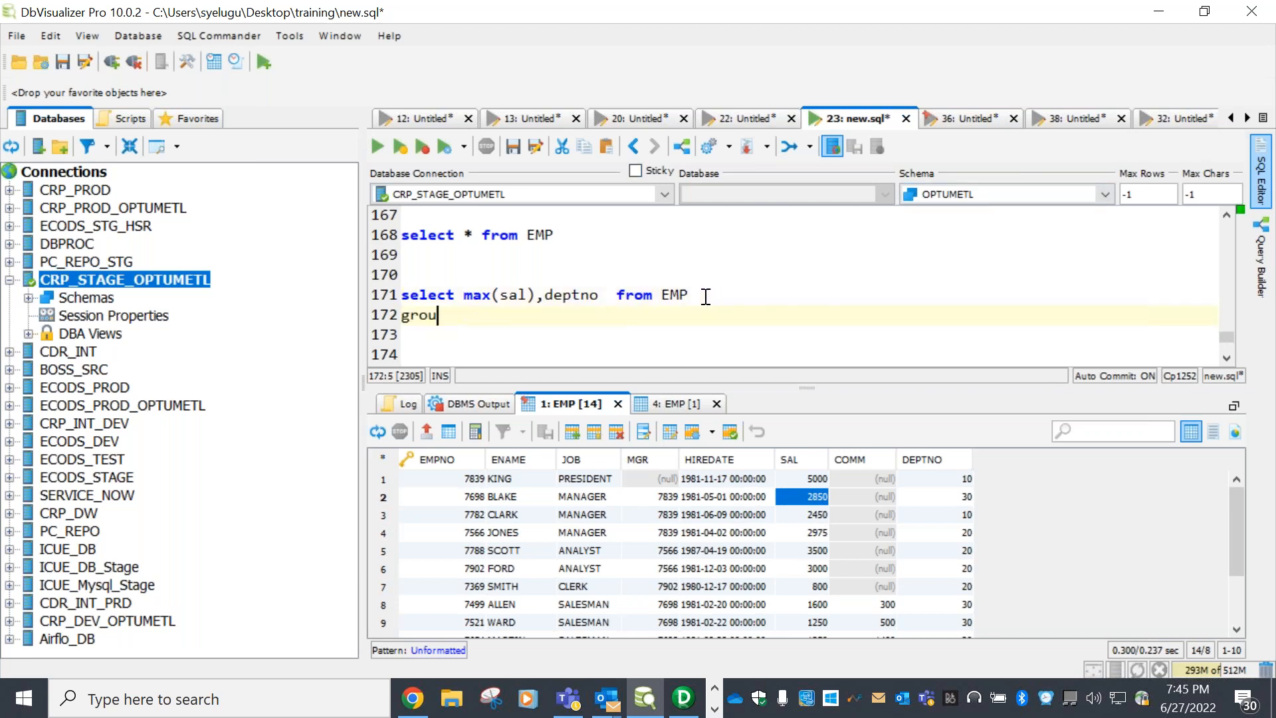
pyautogui.write('p by deptno')
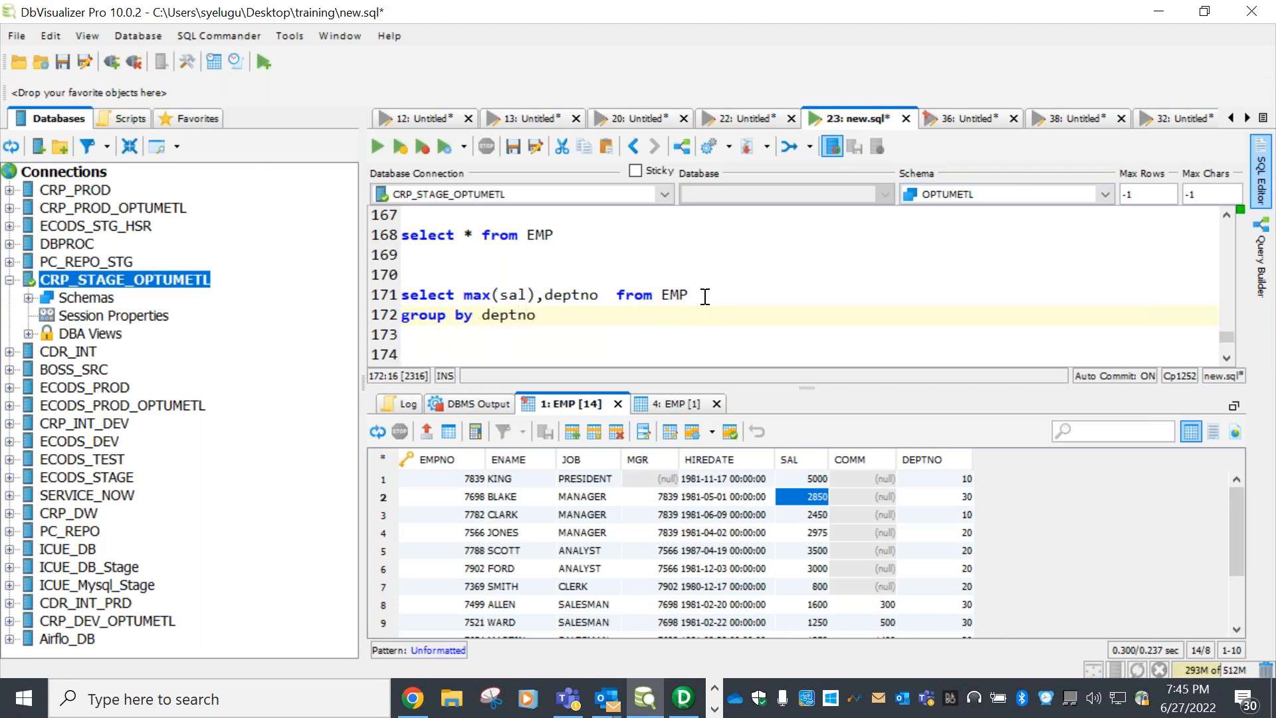
# Run the deptno-grouped query and sort by DEPTNO: maxima 5000, 3500, 2850 for departments 10, 20, 30
pyautogui.moveTo(555, 316); pyautogui.dragTo(401, 295)
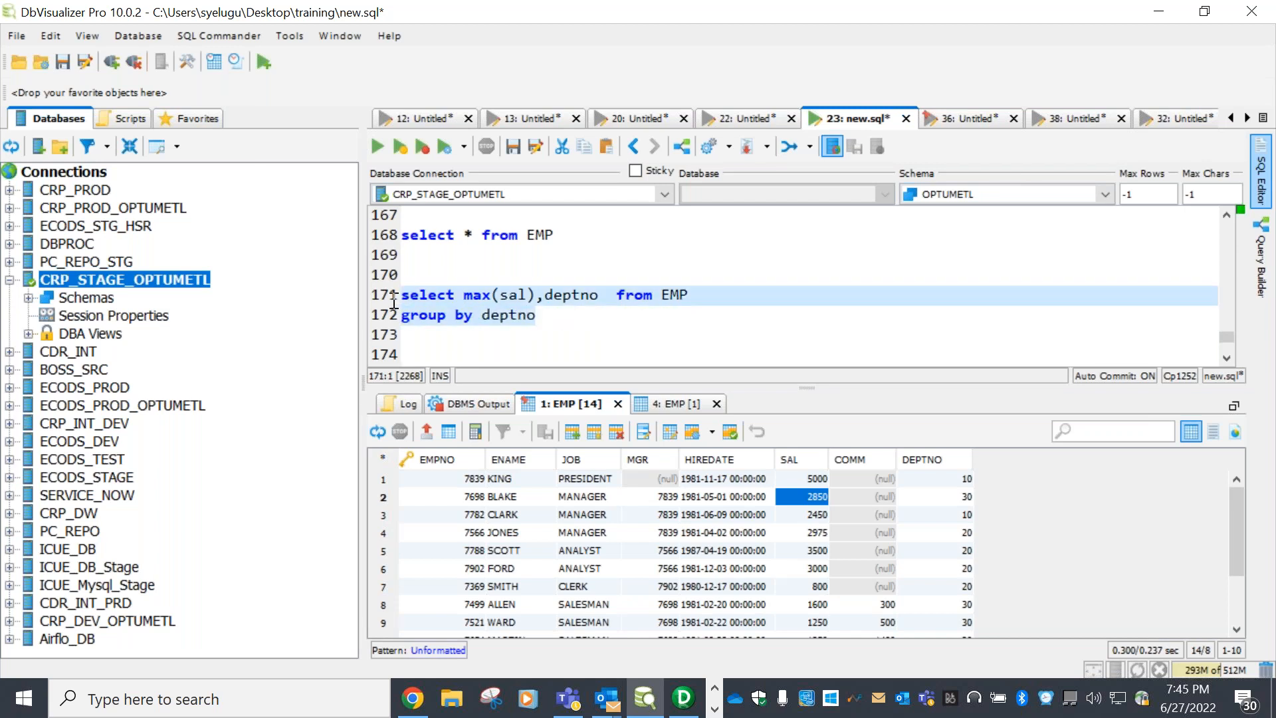
pyautogui.click(375, 145)
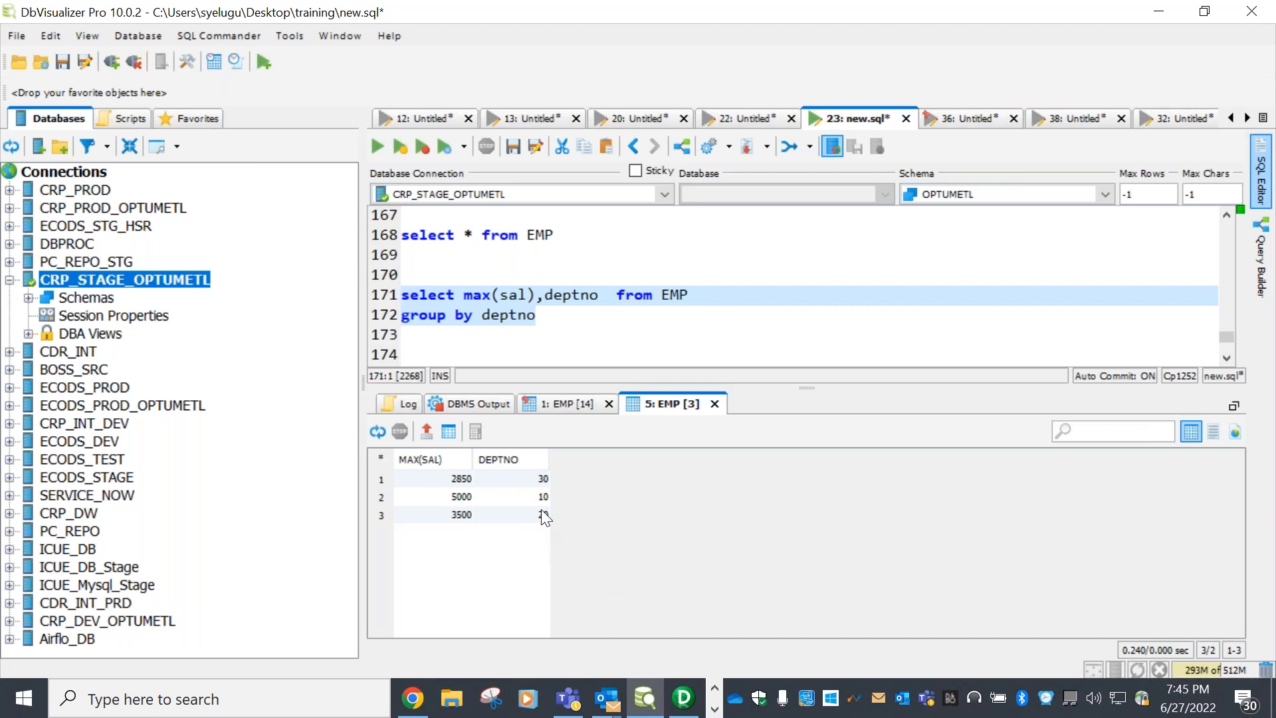
pyautogui.click(495, 461)
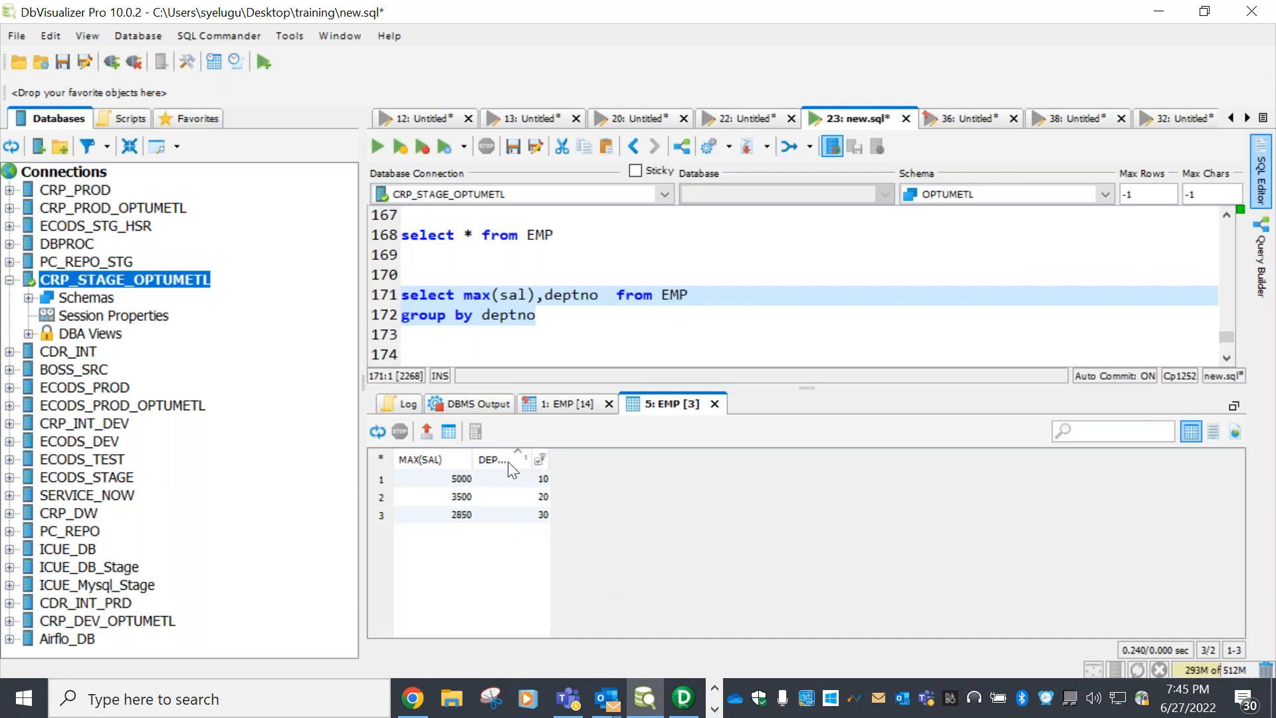
pyautogui.click(456, 478)
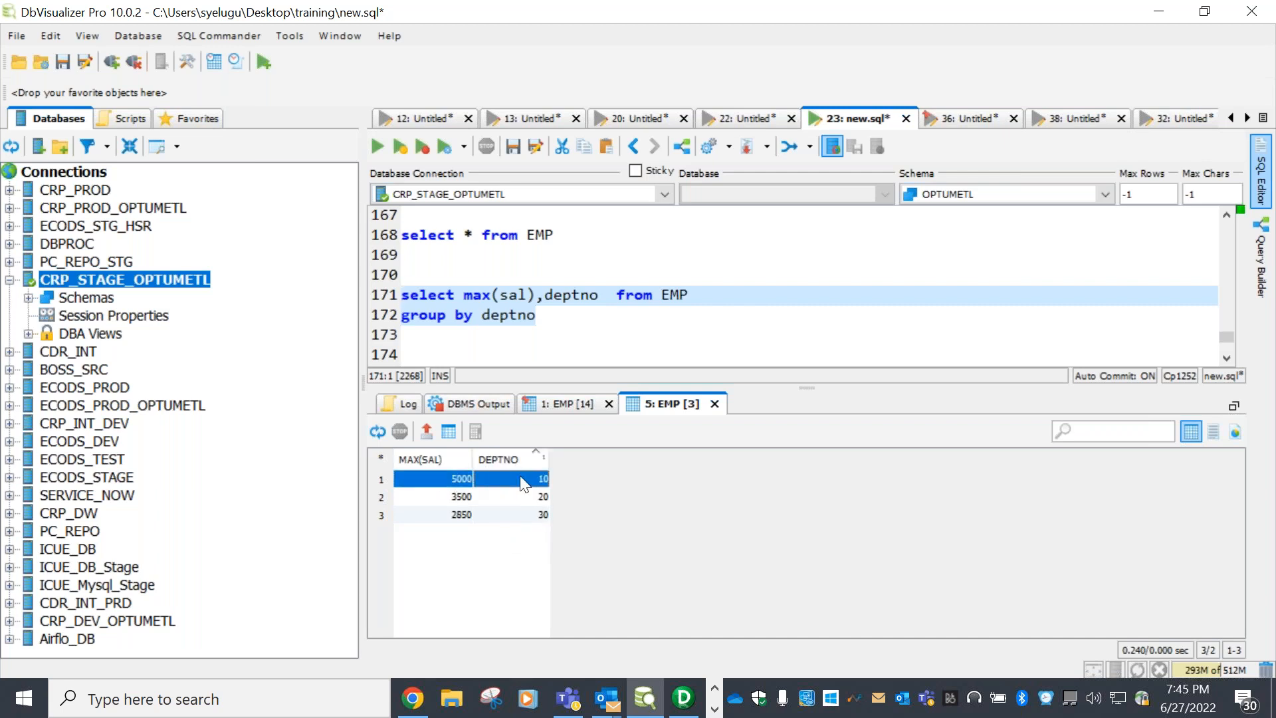
pyautogui.click(465, 497)
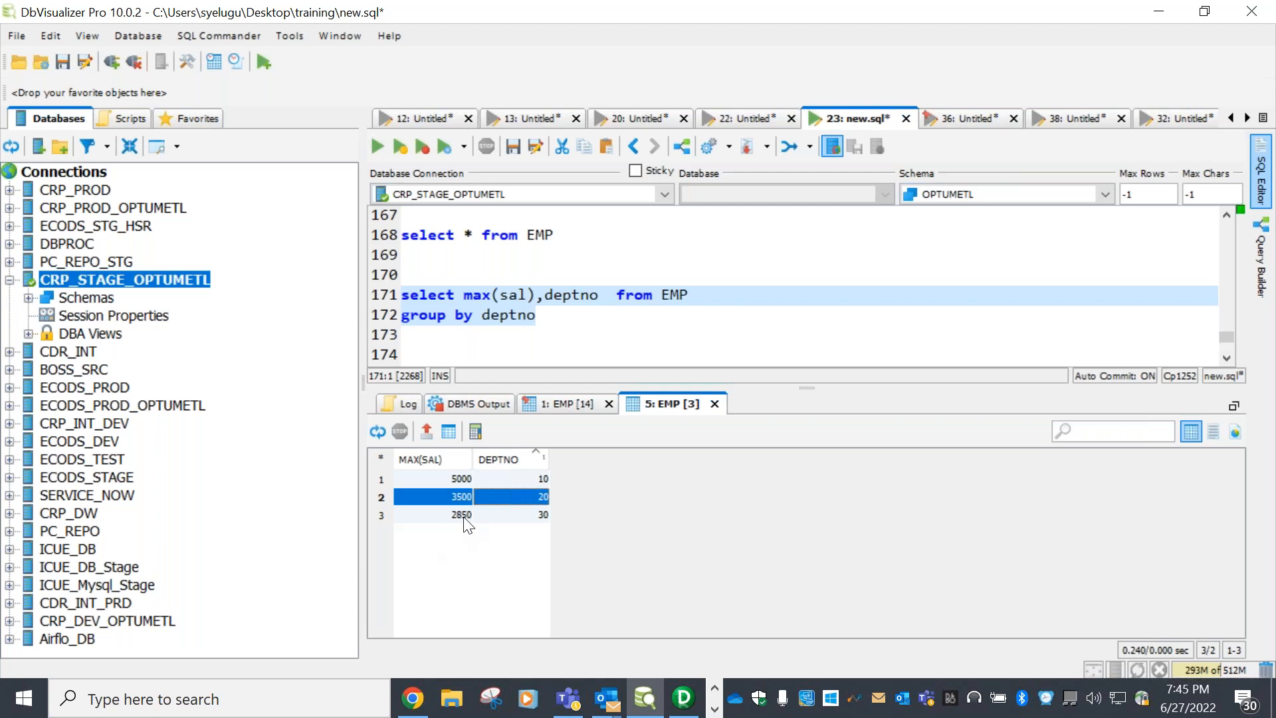
pyautogui.click(462, 516)
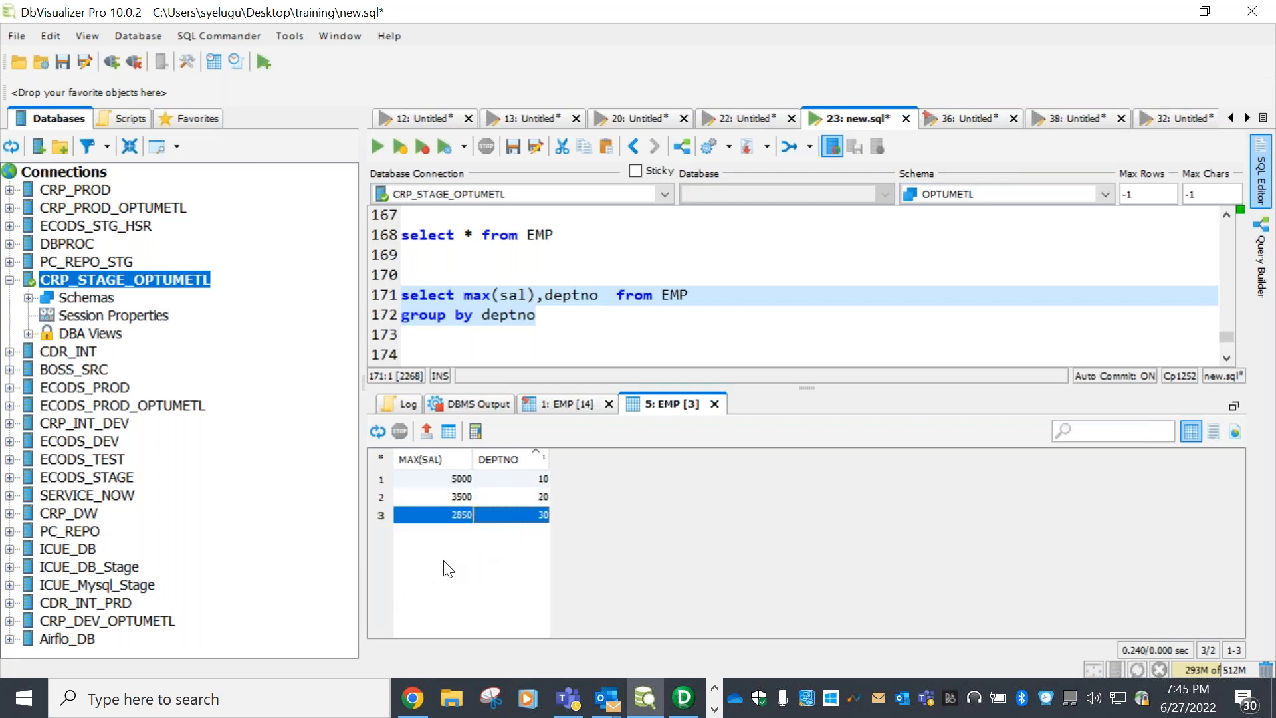
pyautogui.click(584, 402)
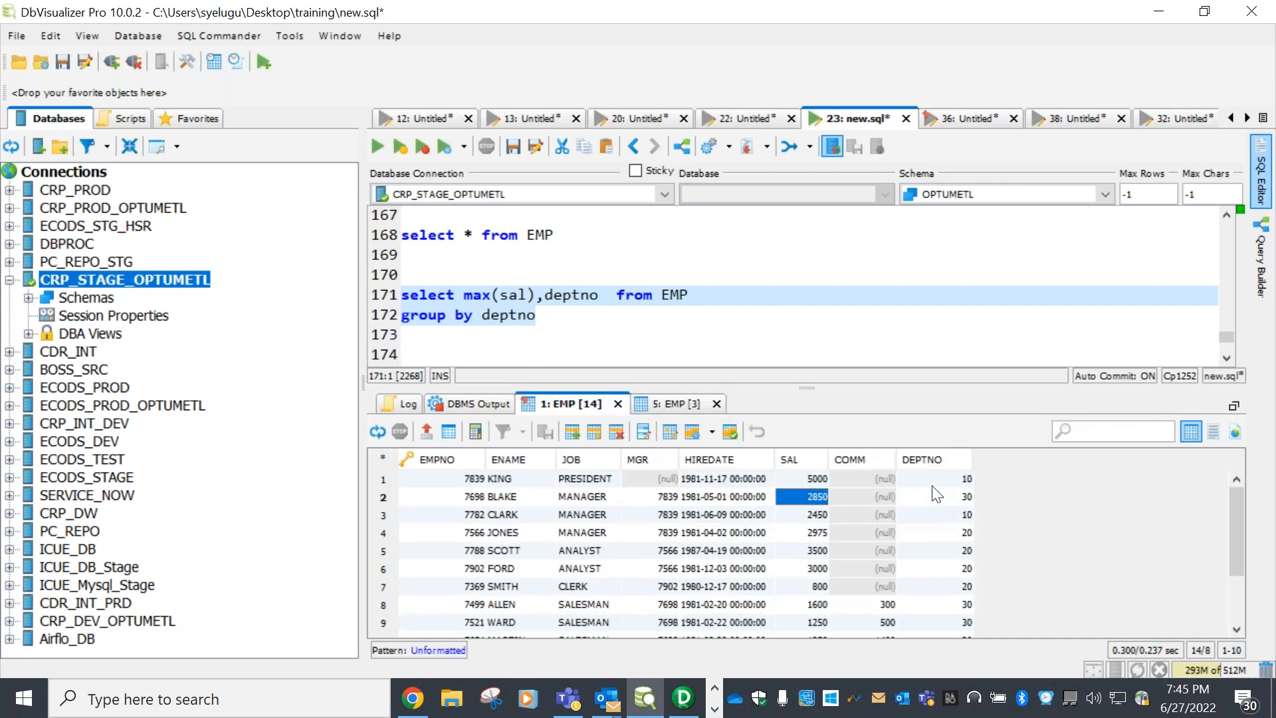
pyautogui.click(905, 459)
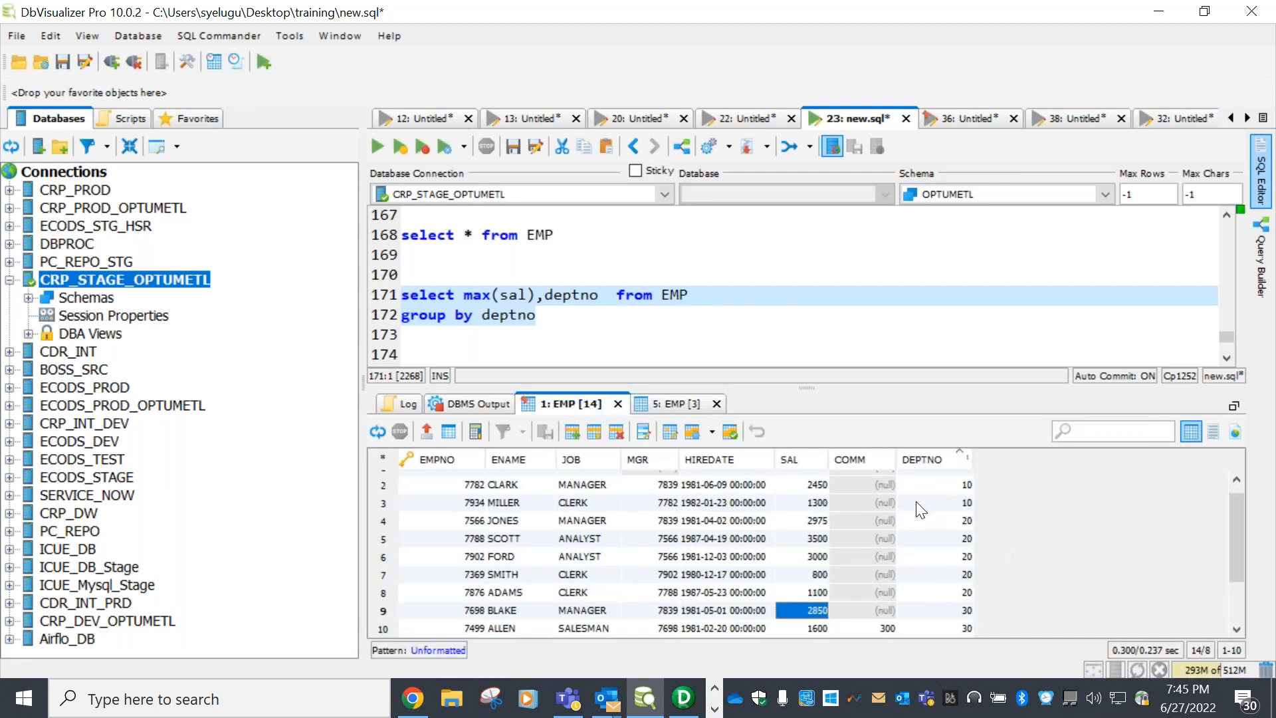
pyautogui.click(925, 457)
pyautogui.click(911, 459)
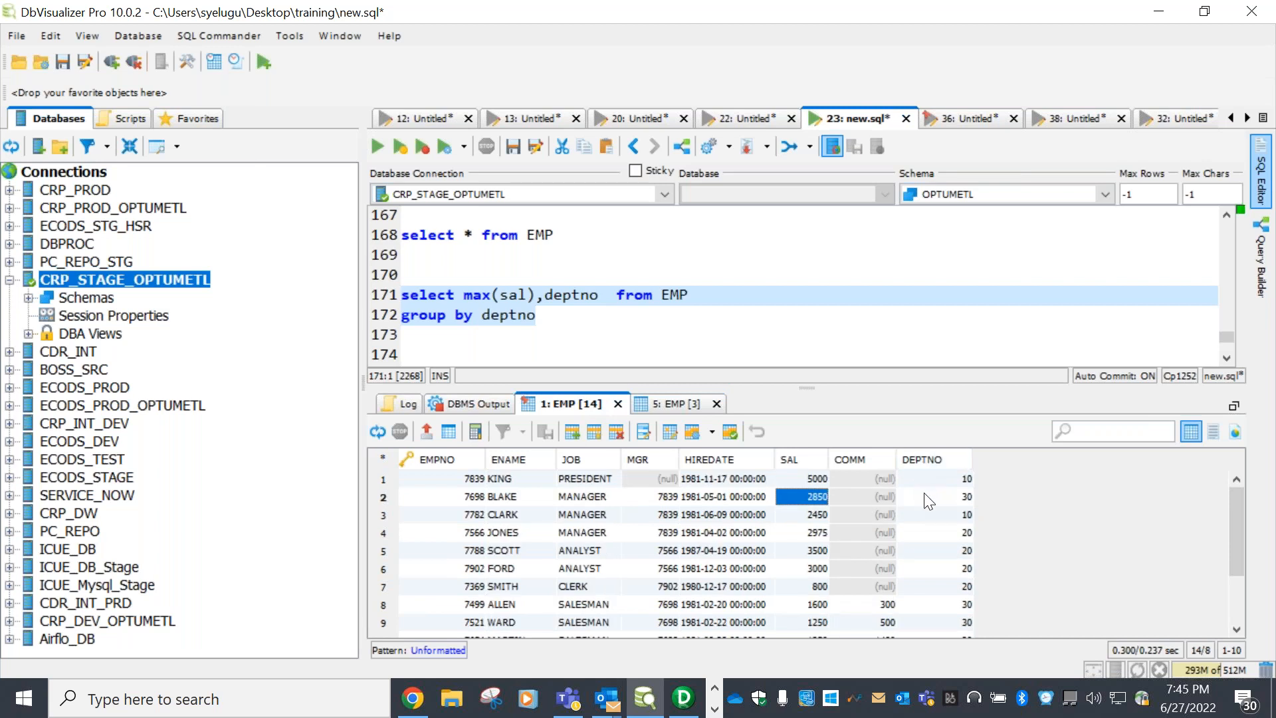
pyautogui.click(914, 456)
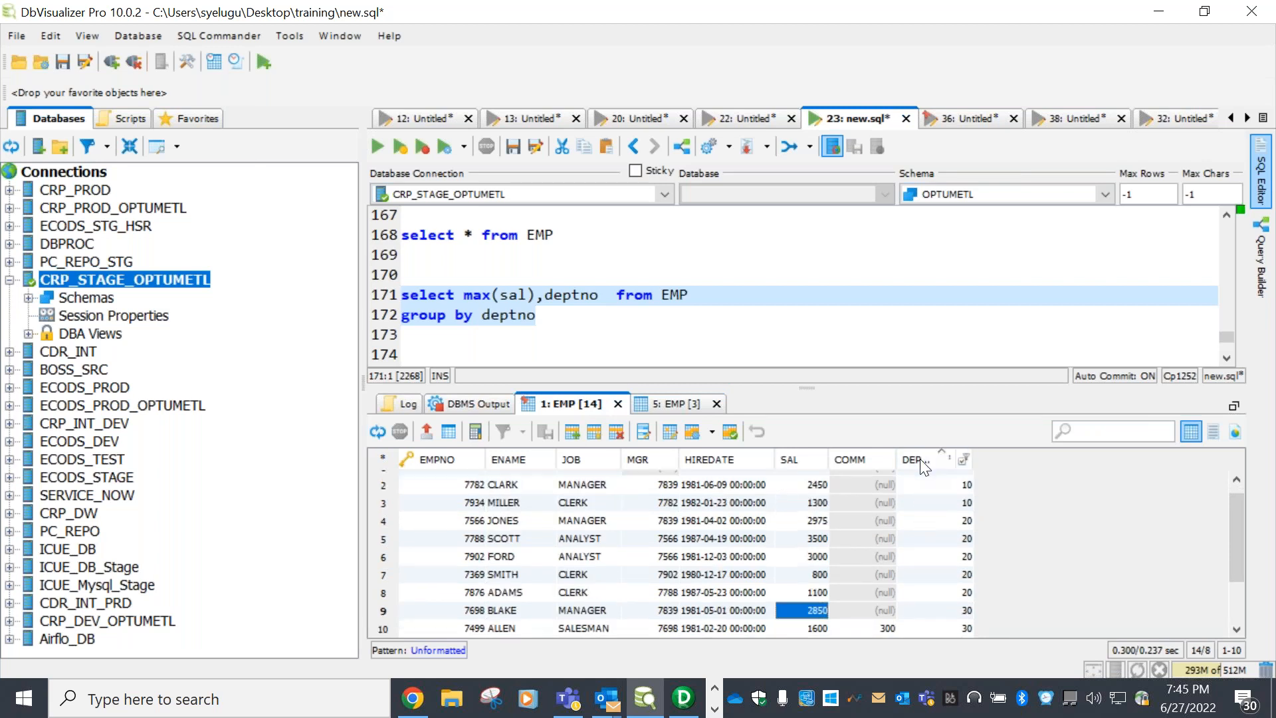
pyautogui.scroll(1, 928, 522)
pyautogui.moveTo(933, 477); pyautogui.dragTo(799, 513)
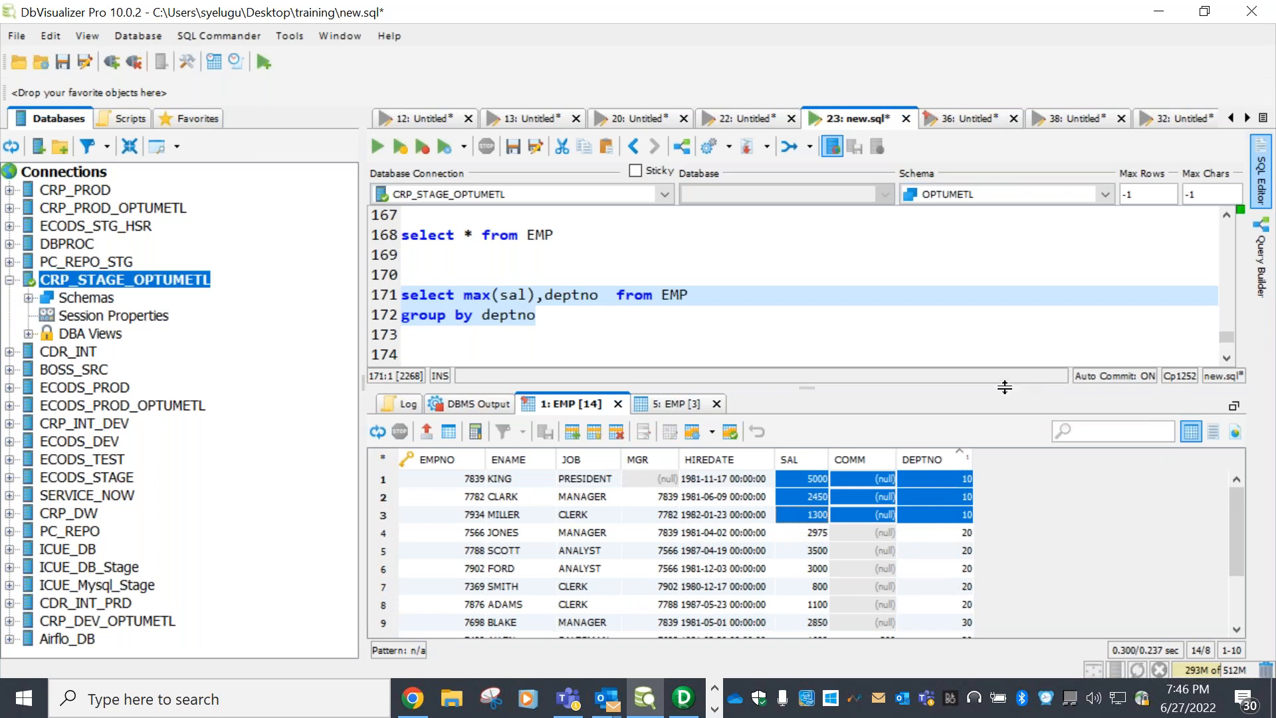
pyautogui.moveTo(1005, 390); pyautogui.dragTo(1005, 307)
pyautogui.moveTo(939, 450); pyautogui.dragTo(820, 506)
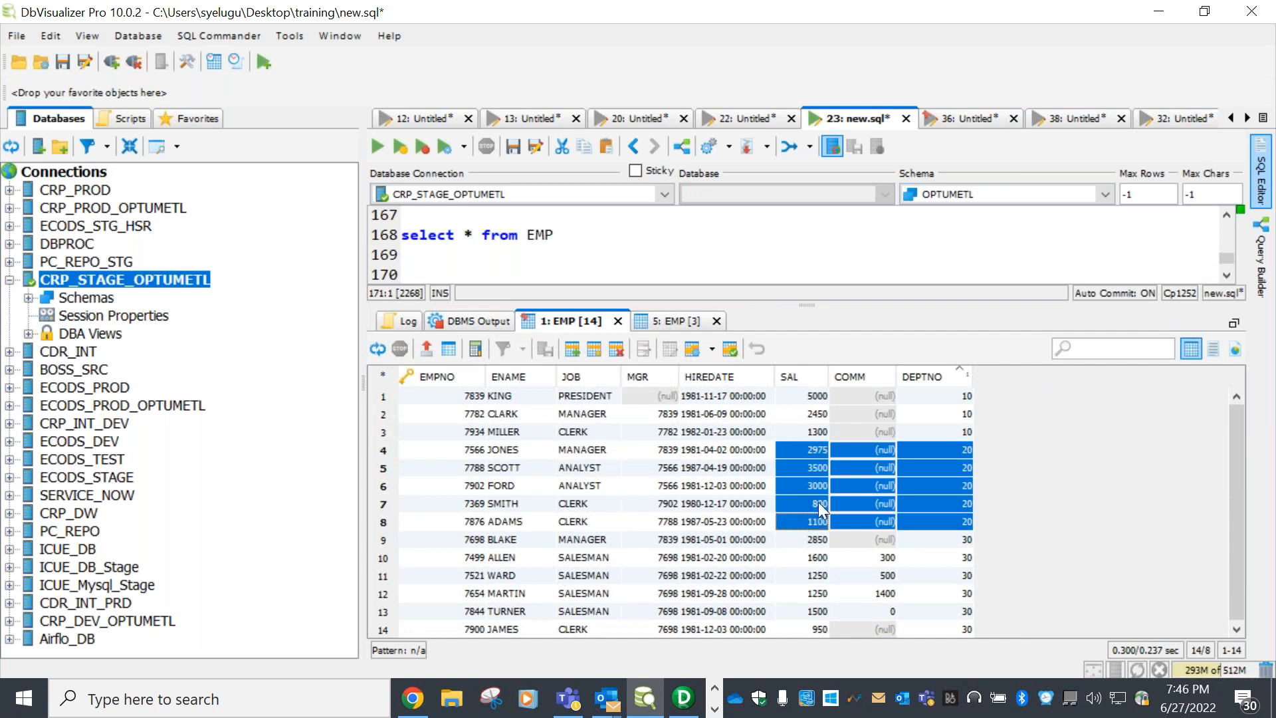
pyautogui.click(671, 320)
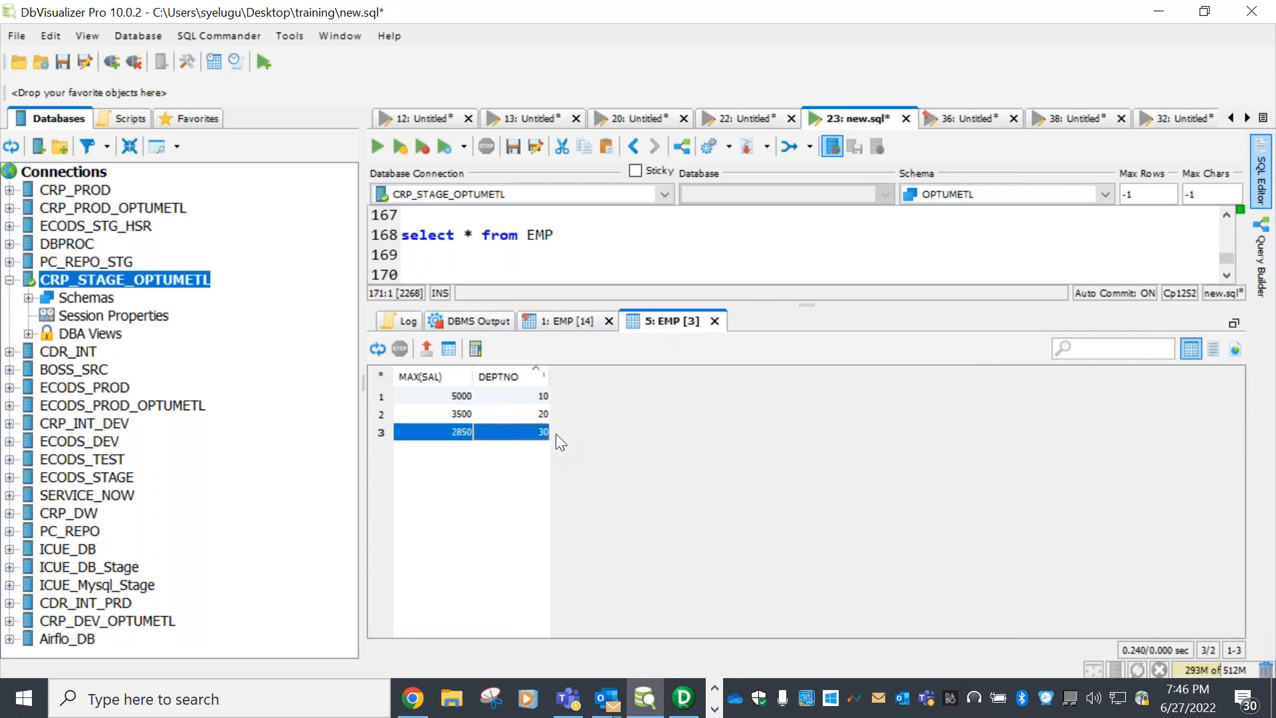
pyautogui.click(512, 414)
pyautogui.click(593, 325)
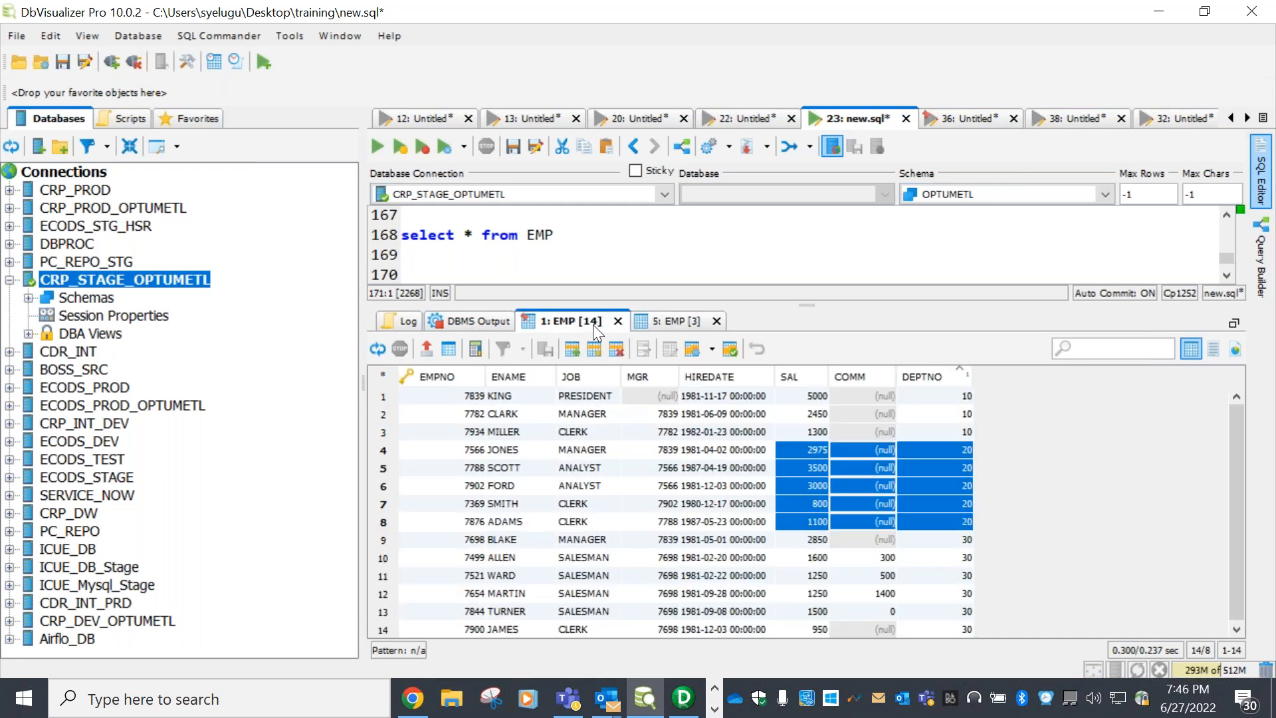
pyautogui.click(936, 538)
pyautogui.moveTo(944, 588); pyautogui.dragTo(801, 610)
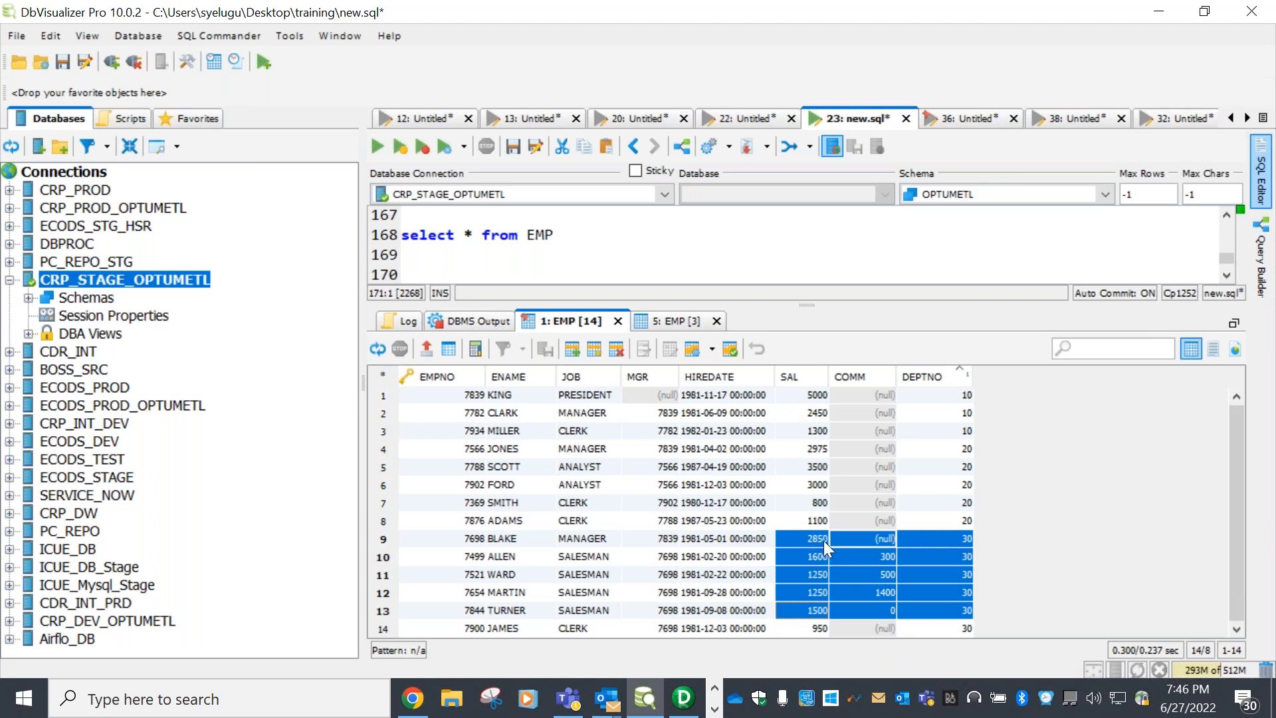
pyautogui.click(687, 321)
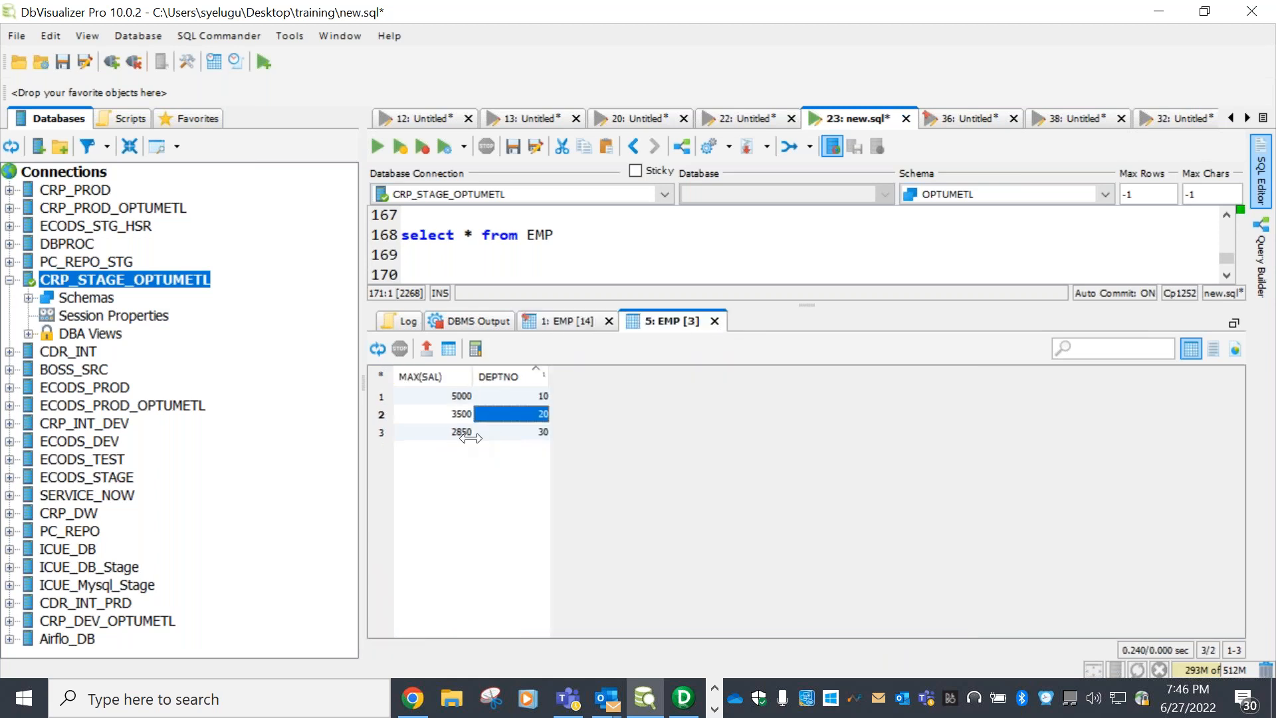
pyautogui.moveTo(465, 431); pyautogui.dragTo(502, 433)
pyautogui.moveTo(817, 304); pyautogui.dragTo(824, 450)
pyautogui.click(577, 343)
pyautogui.doubleClick(525, 317)
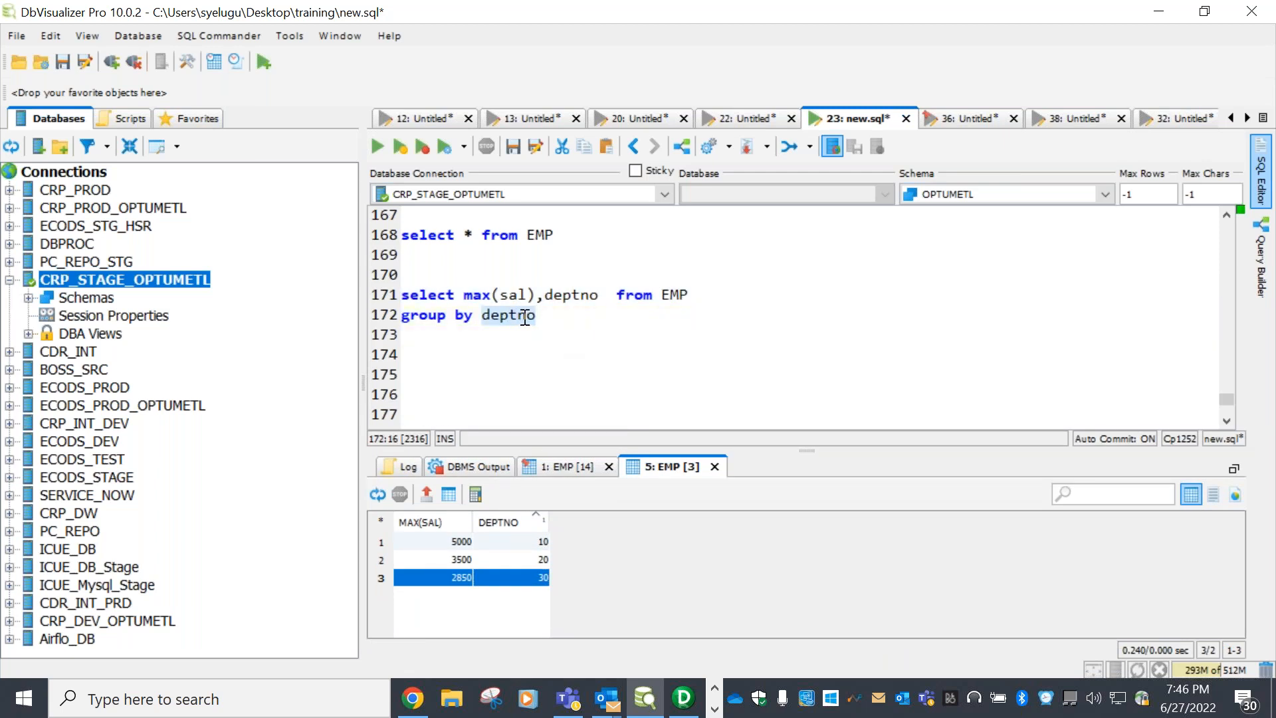
pyautogui.doubleClick(581, 295)
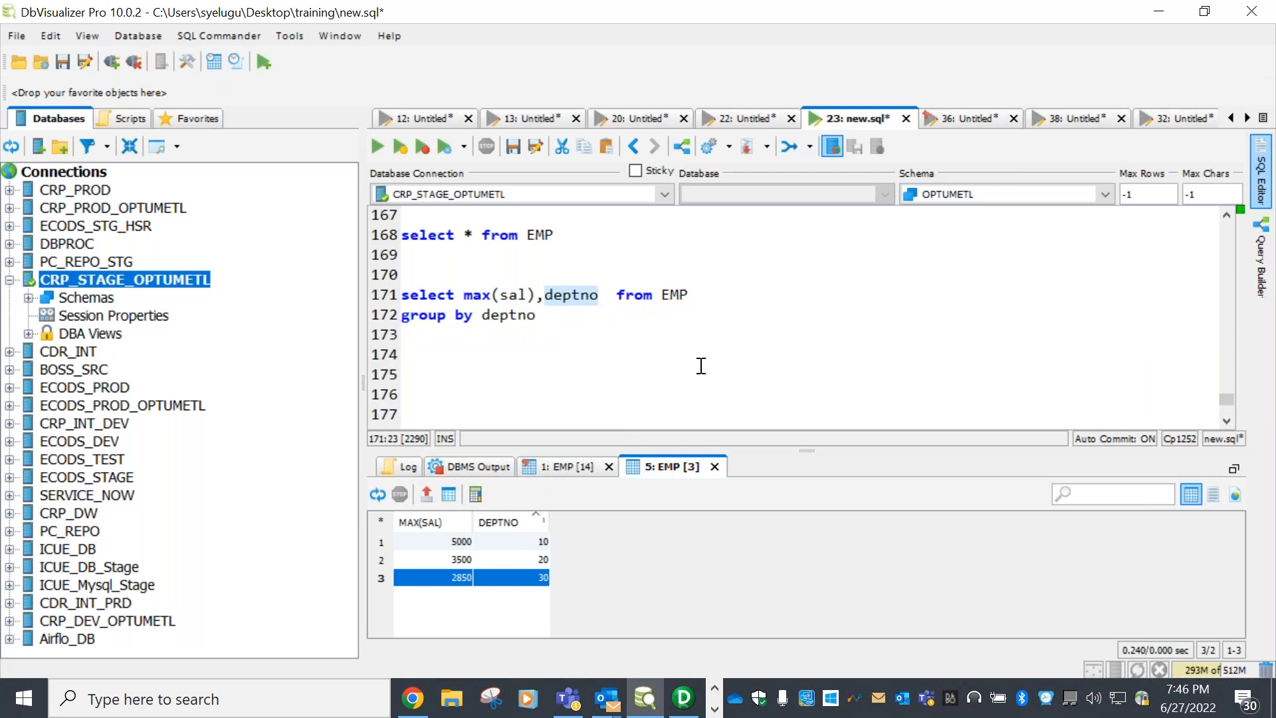
pyautogui.moveTo(812, 450); pyautogui.dragTo(686, 386)
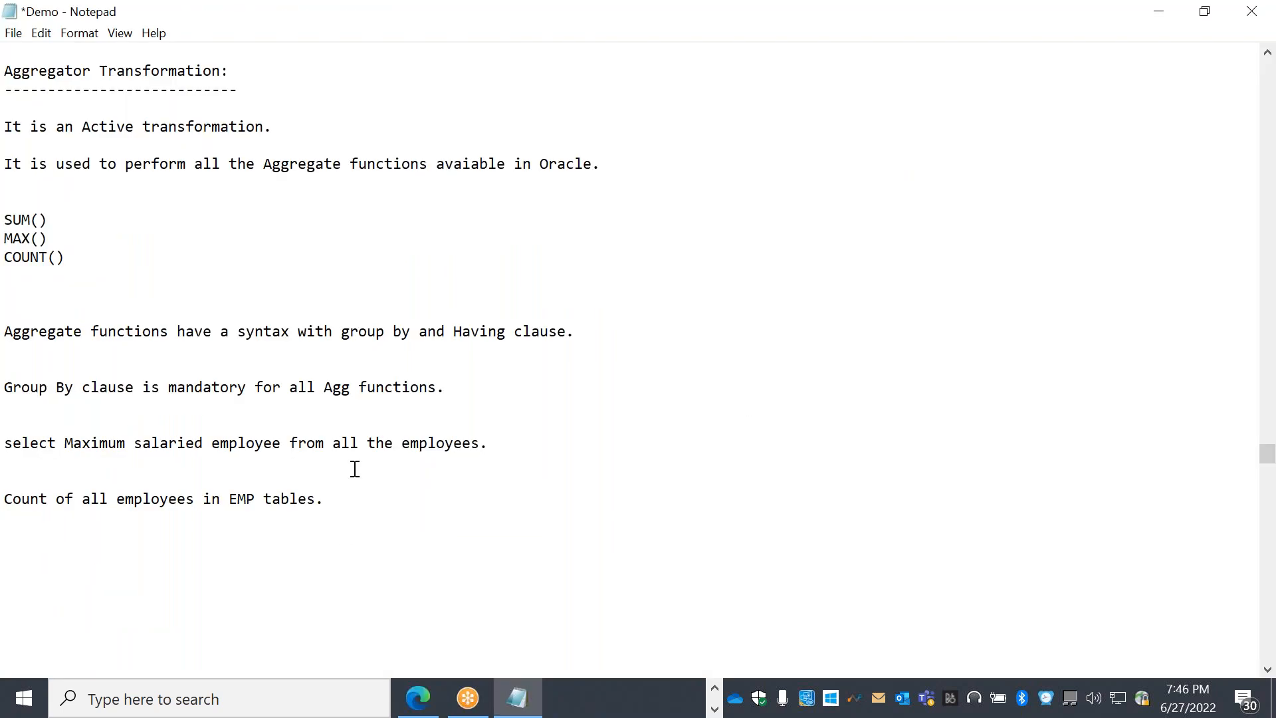
pyautogui.moveTo(341, 507); pyautogui.dragTo(12, 512)
pyautogui.click(396, 518)
pyautogui.moveTo(366, 505); pyautogui.dragTo(11, 507)
pyautogui.click(341, 505)
pyautogui.moveTo(342, 501); pyautogui.dragTo(11, 501)
pyautogui.hotkey('alt', 'Tab')
pyautogui.click(731, 317)
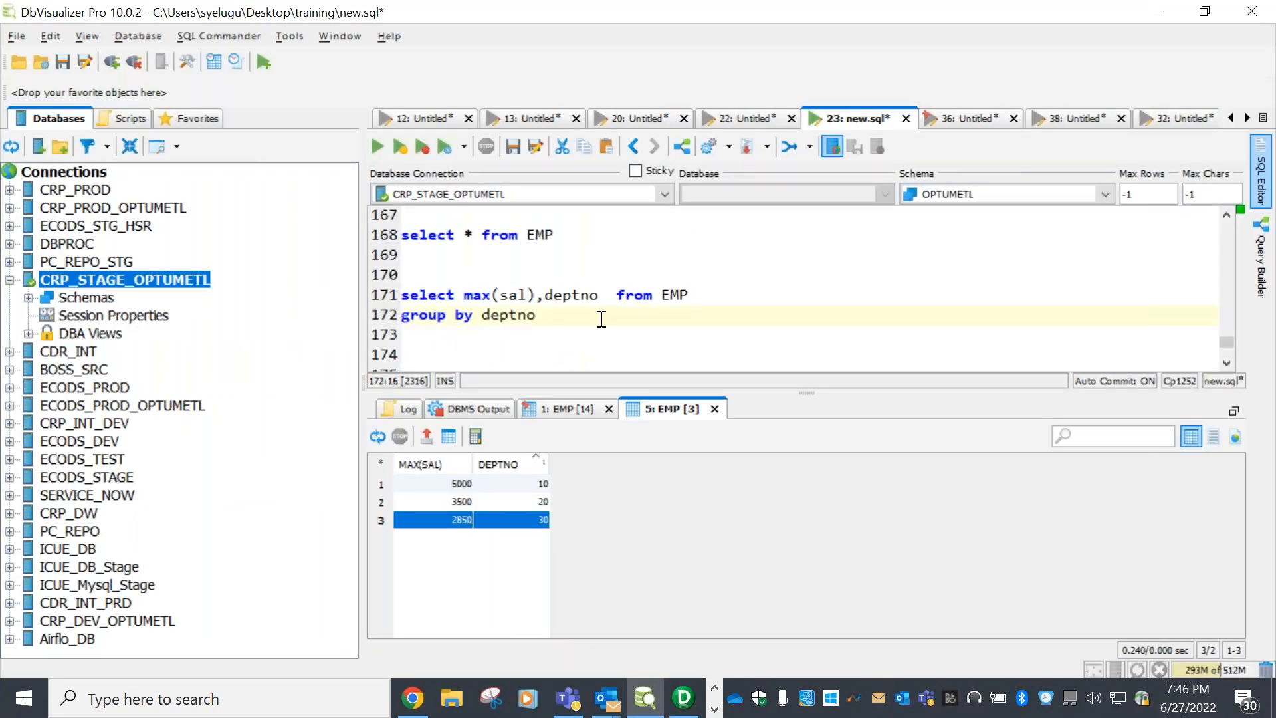
# Enter and run select count(empno) from emp, returning a COUNT(EMPNO) of 14
pyautogui.press('Return')
pyautogui.press('Return')
pyautogui.press('Return')
pyautogui.write('select count(empno')
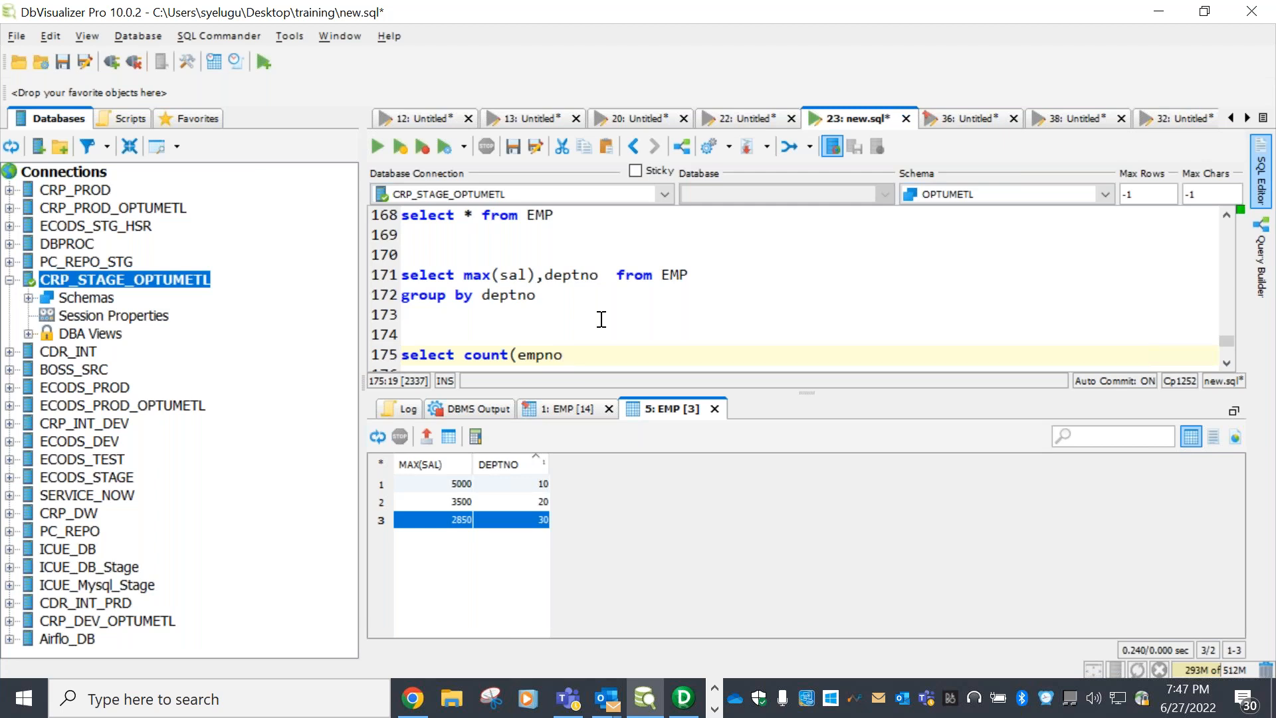
pyautogui.write(') from emp')
pyautogui.press('Return')
pyautogui.press('Return')
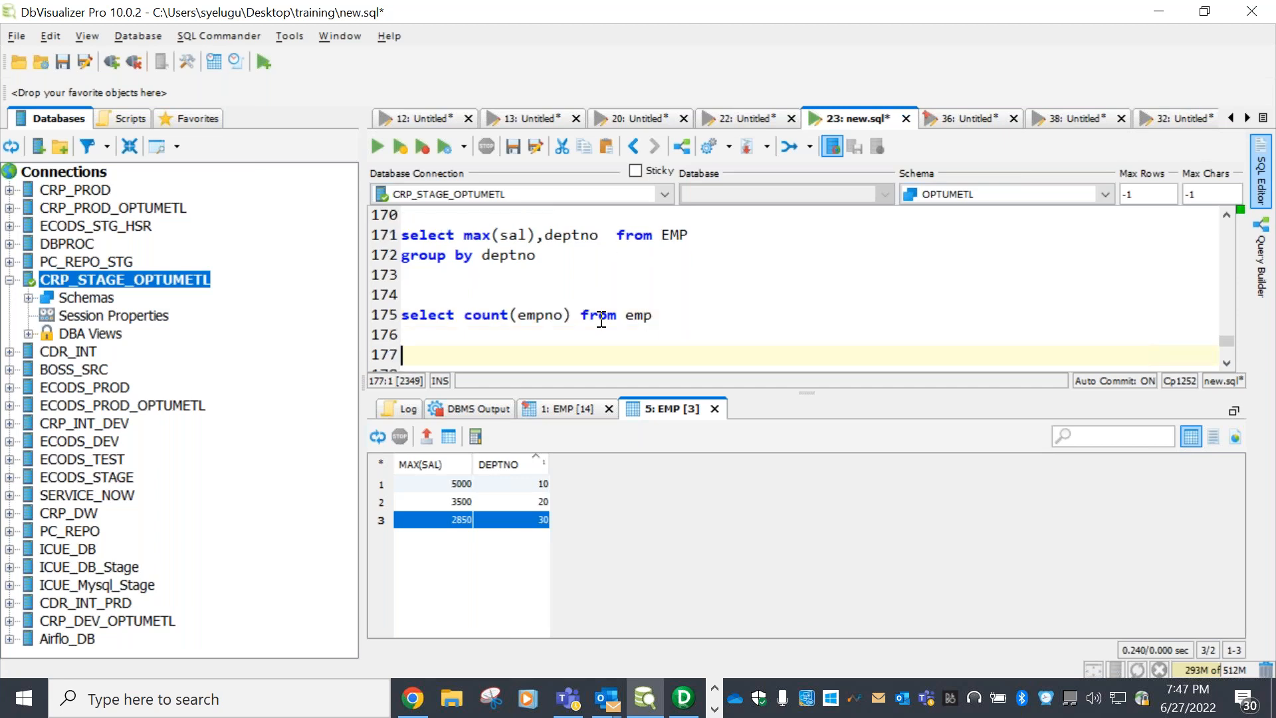
pyautogui.moveTo(653, 317); pyautogui.dragTo(401, 294)
pyautogui.click(376, 144)
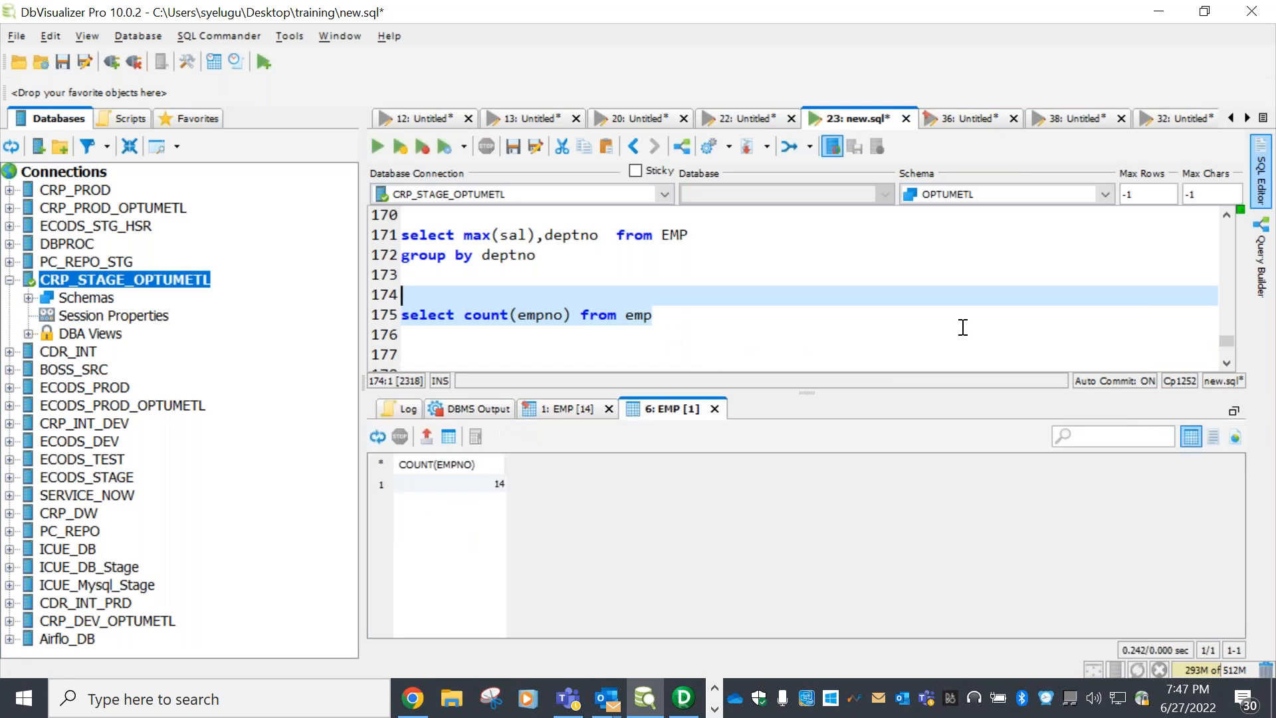
pyautogui.click(497, 487)
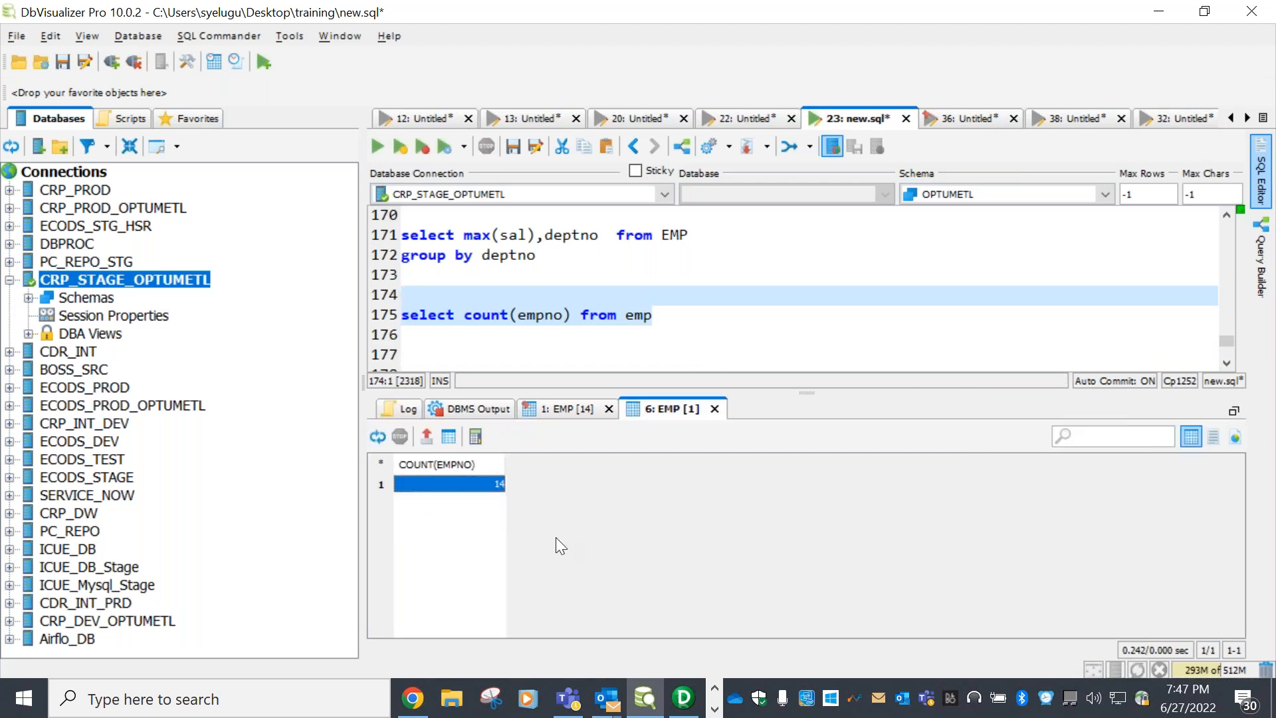
pyautogui.click(739, 322)
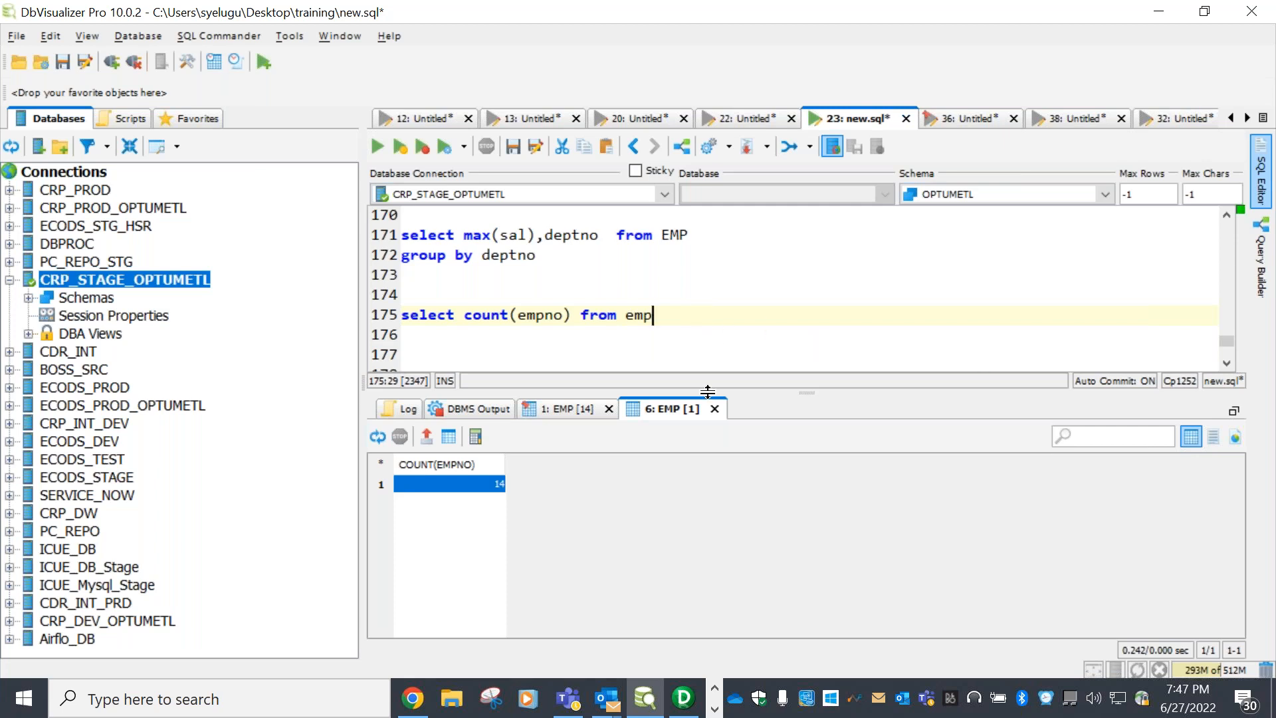
# Restore the full 14-row EMP result and mark the department 10, 20 and 30 employee groups
pyautogui.click(579, 408)
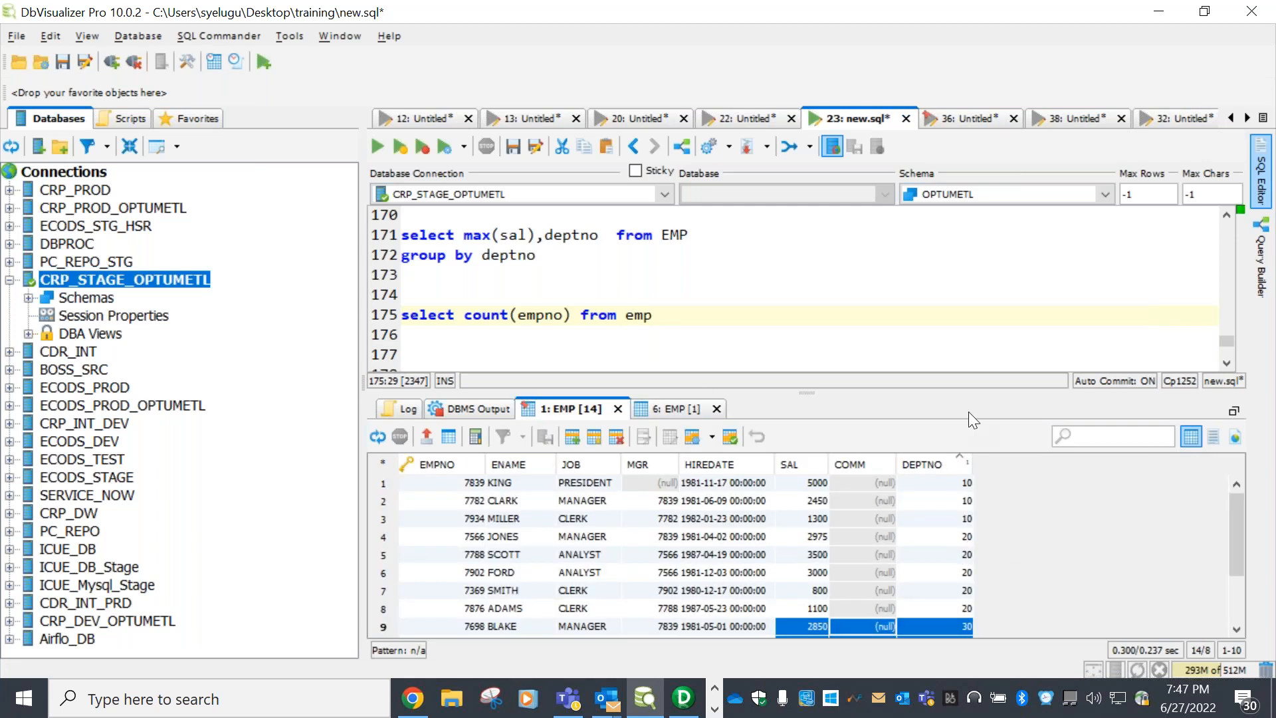
pyautogui.moveTo(1000, 391); pyautogui.dragTo(998, 303)
pyautogui.moveTo(811, 392); pyautogui.dragTo(811, 558)
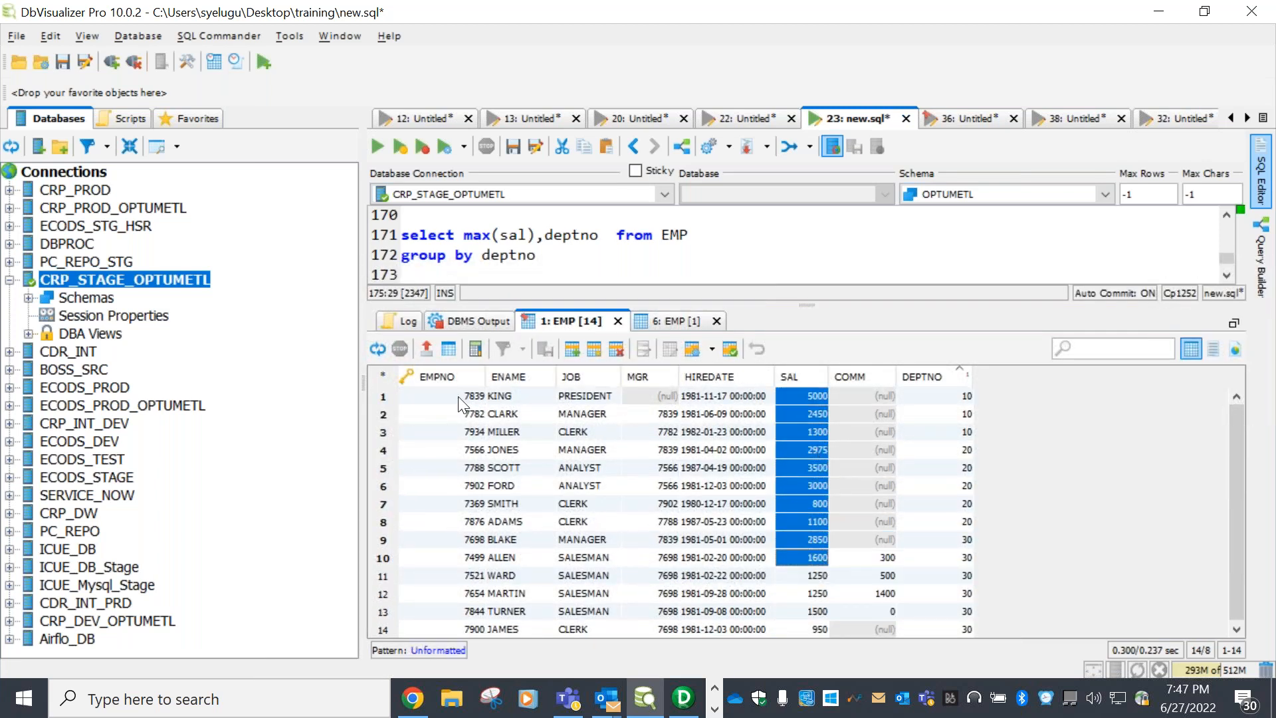
pyautogui.moveTo(938, 397); pyautogui.dragTo(463, 429)
pyautogui.moveTo(942, 451); pyautogui.dragTo(465, 522)
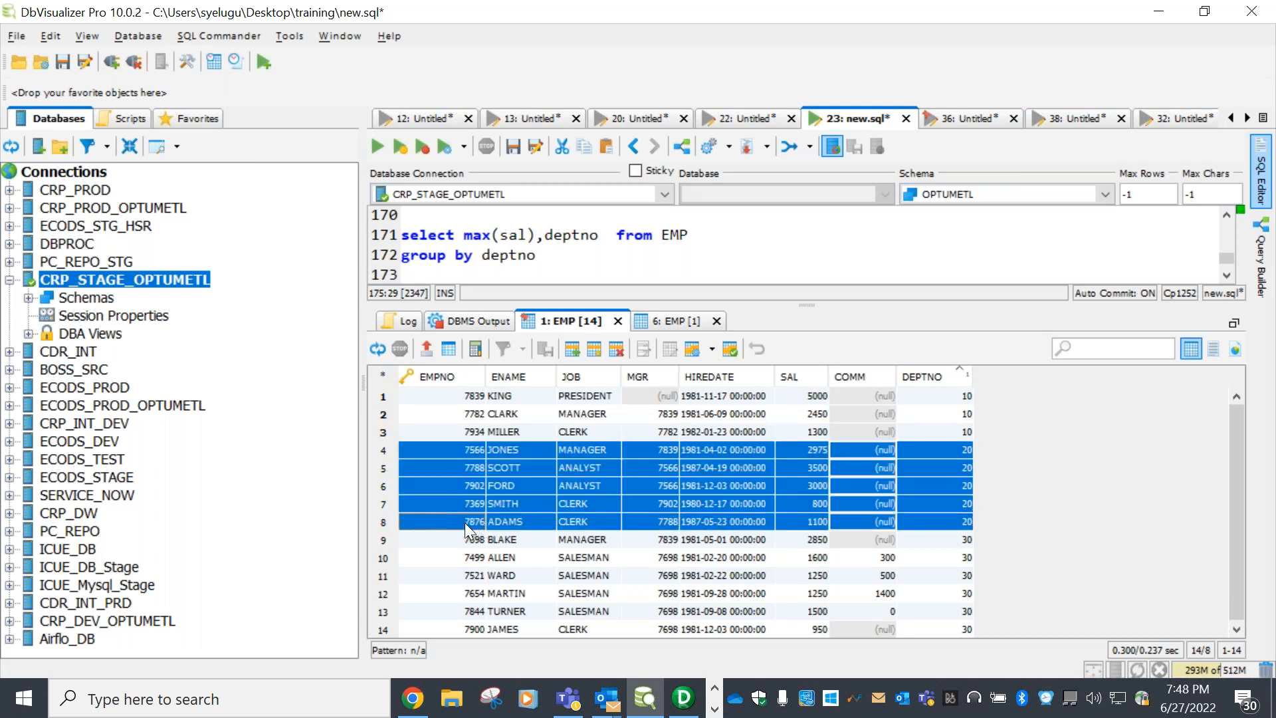
pyautogui.moveTo(940, 541); pyautogui.dragTo(465, 610)
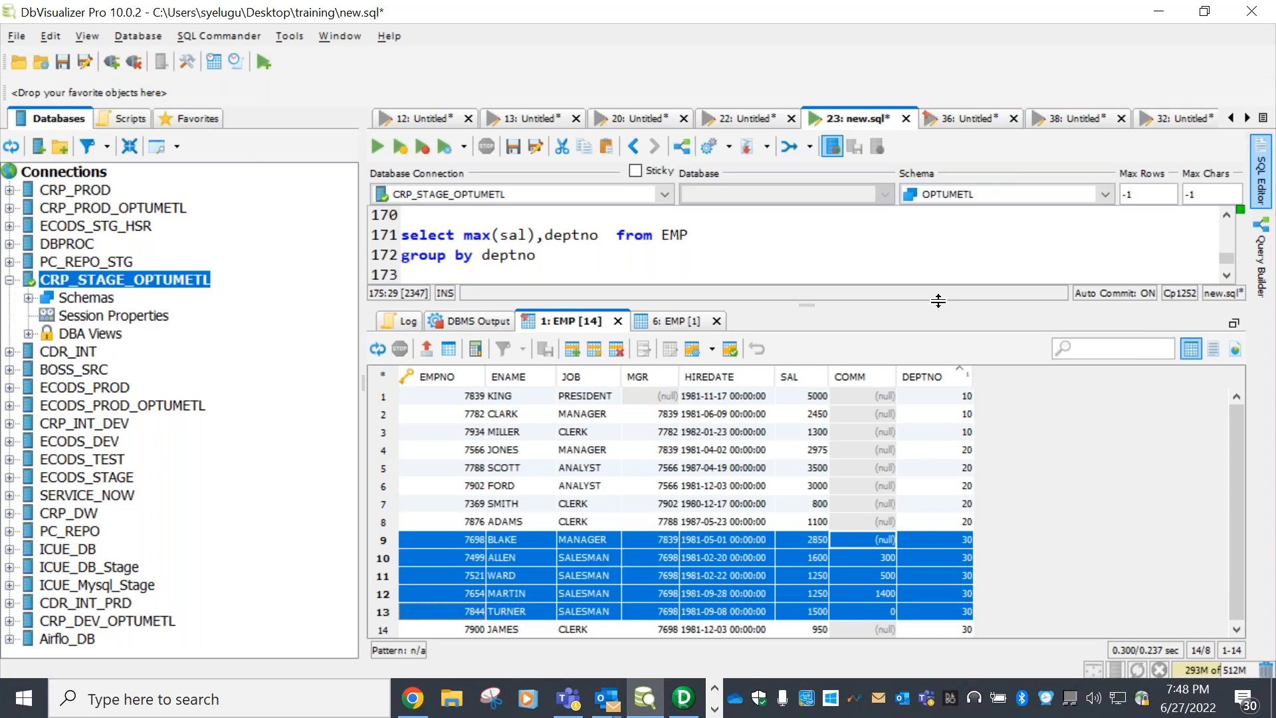
pyautogui.moveTo(937, 301); pyautogui.dragTo(937, 408)
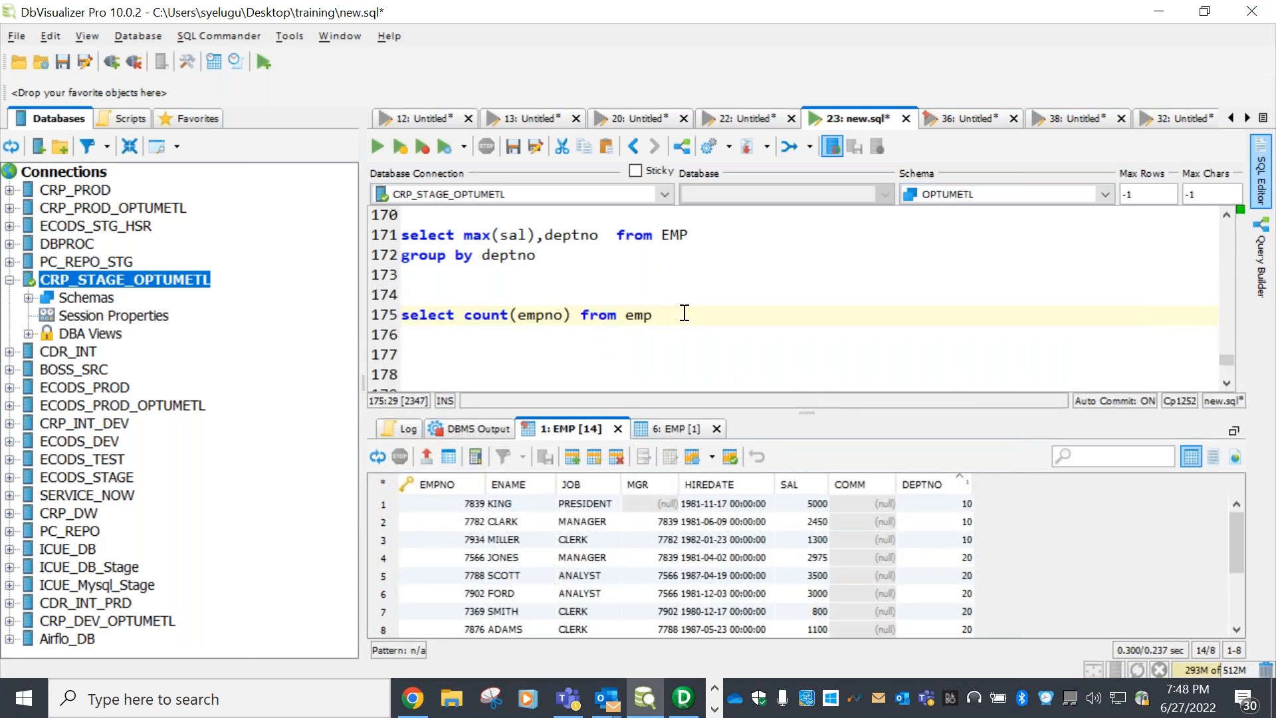
pyautogui.press('Return')
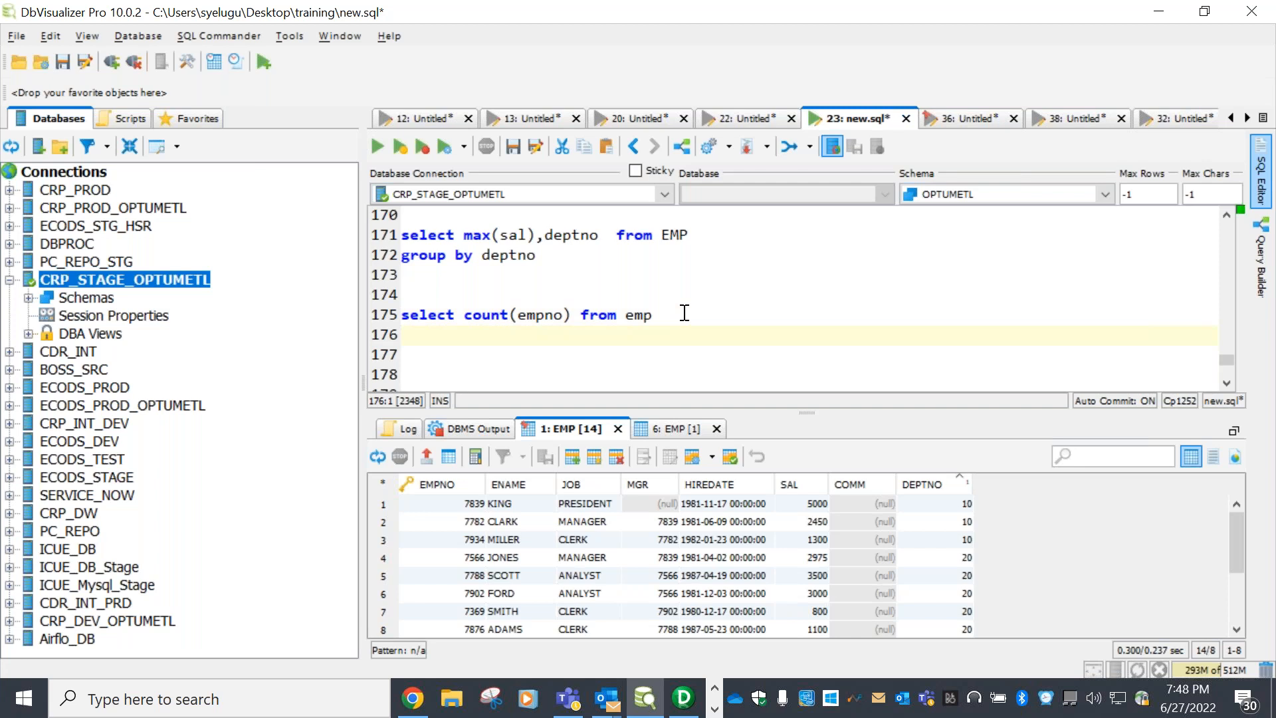
# Add ,deptno and a 'group by deptno' line to the count query, then run it
pyautogui.click(572, 324)
pyautogui.write(',deptno')
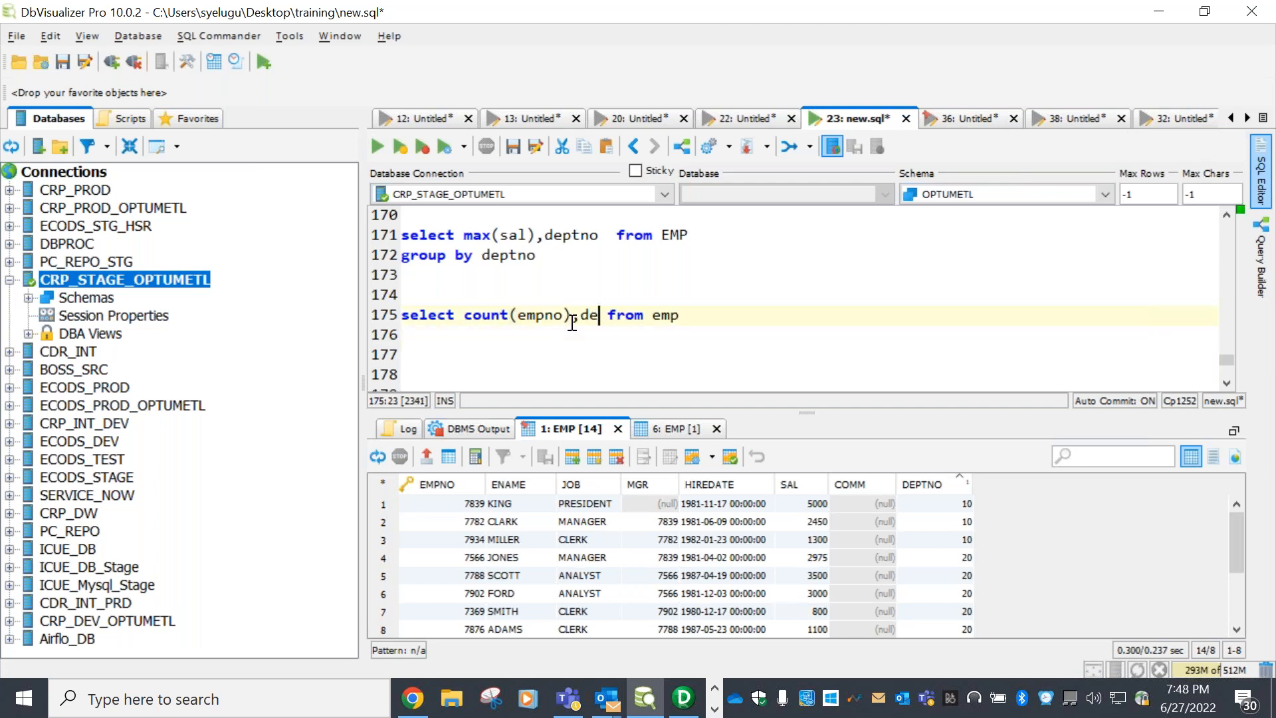
pyautogui.click(726, 317)
pyautogui.press('Return')
pyautogui.write('group ')
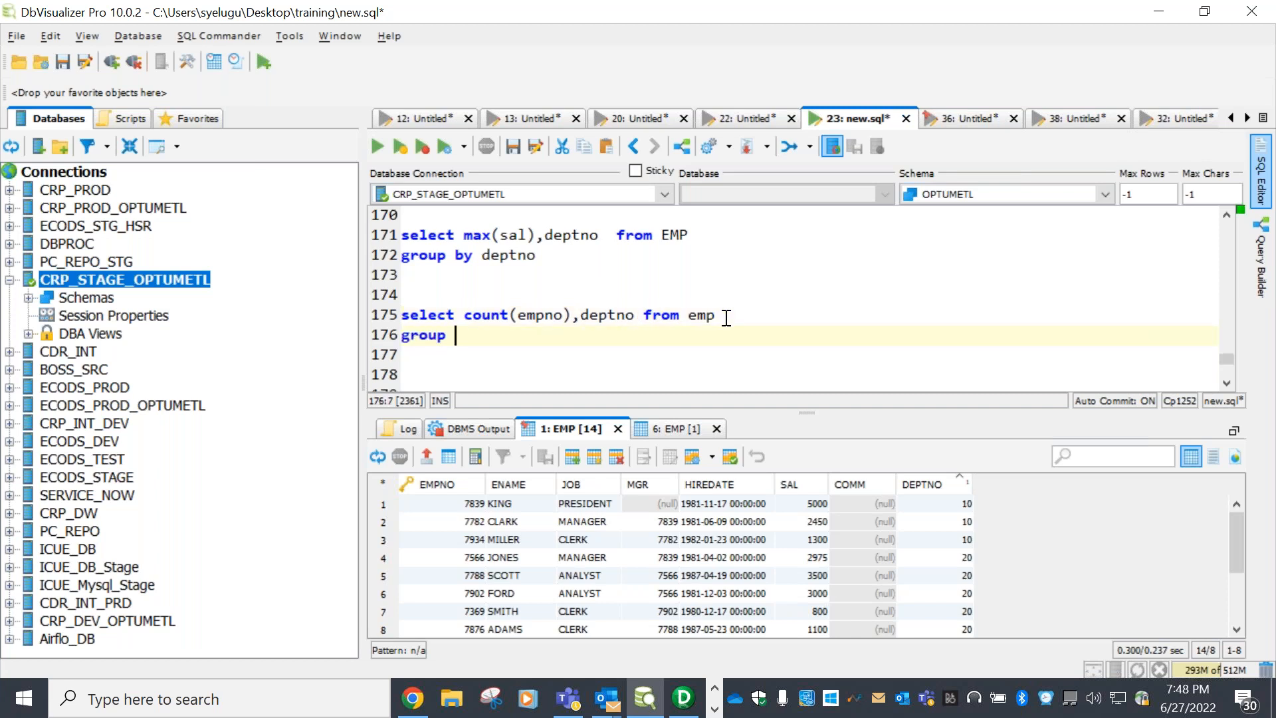
pyautogui.write('by detno')
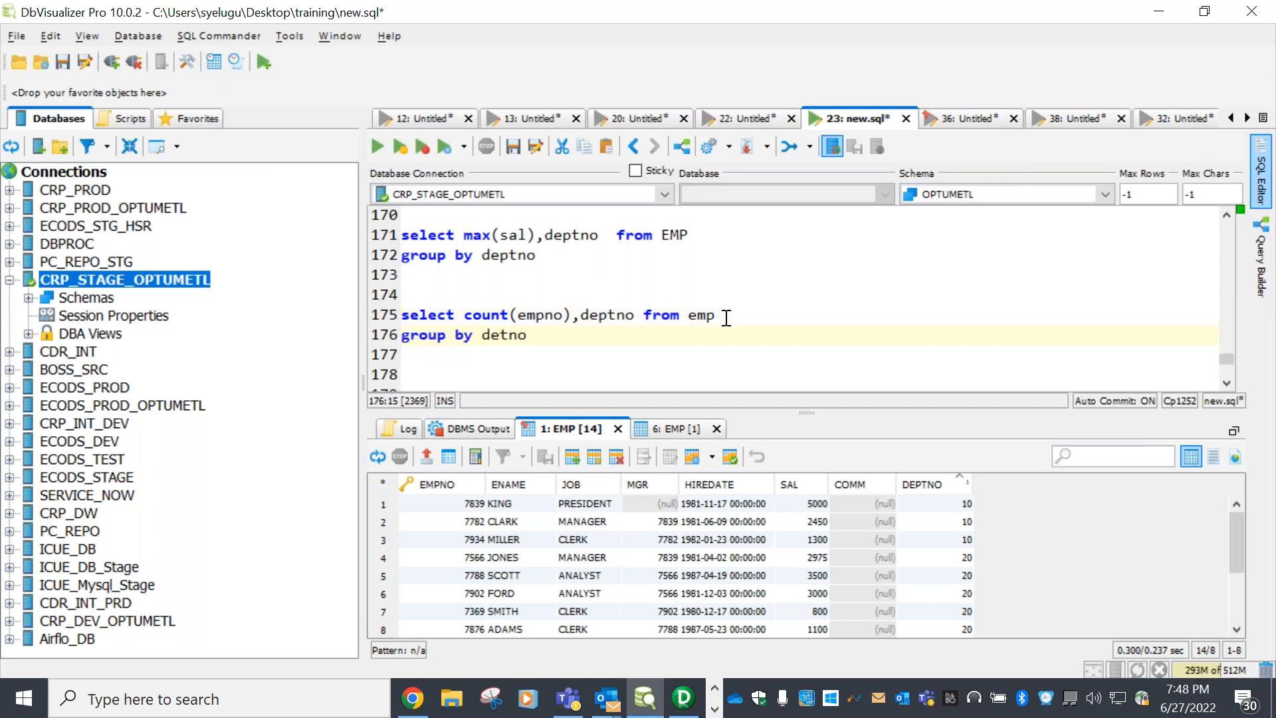
pyautogui.press('BackSpace')
pyautogui.press('BackSpace')
pyautogui.press('BackSpace')
pyautogui.write('pt')
pyautogui.press('BackSpace')
pyautogui.write('tno')
pyautogui.moveTo(518, 349); pyautogui.dragTo(391, 312)
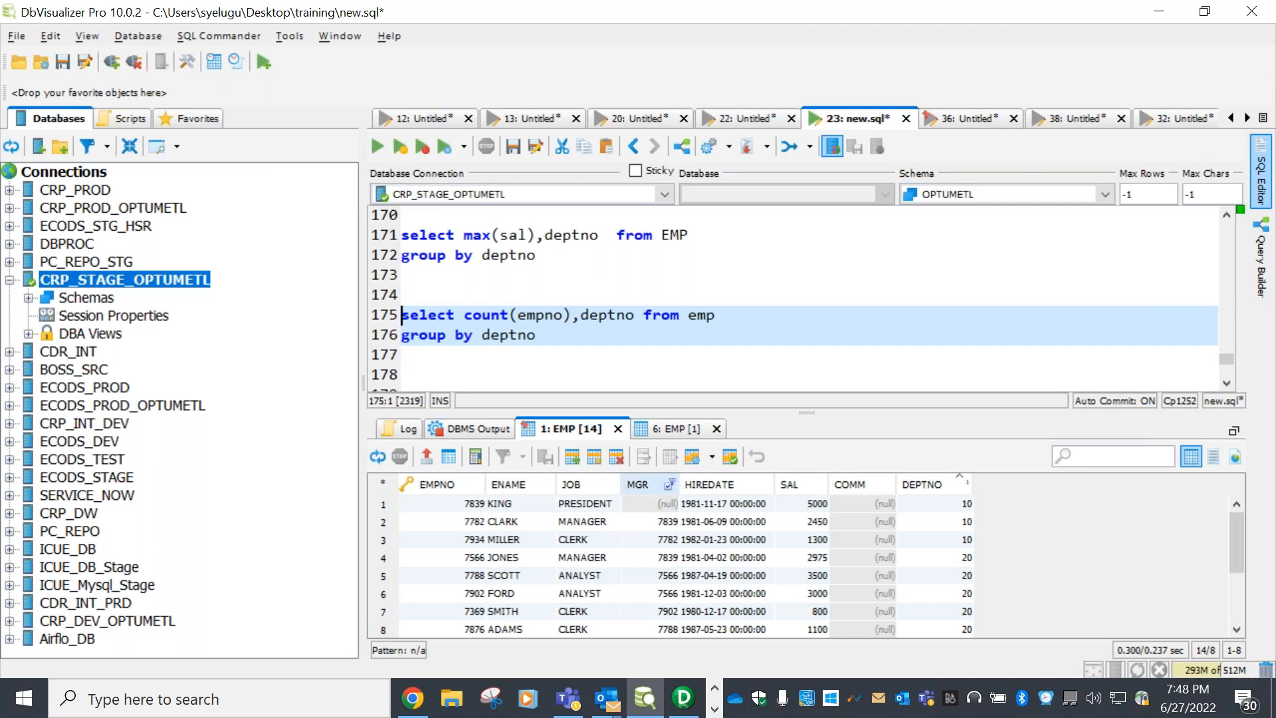
pyautogui.click(378, 149)
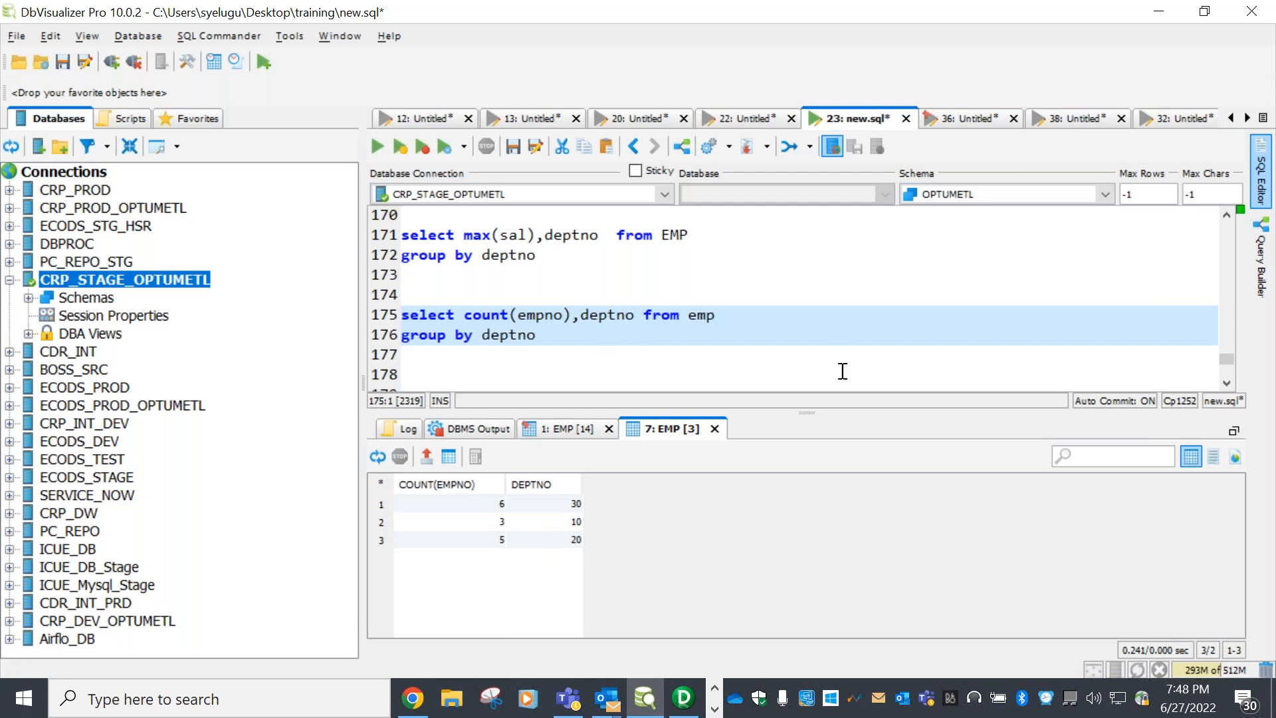
# Sort the counts by DEPTNO and review 3, 5 and 6 employees for departments 10, 20, 30
pyautogui.moveTo(796, 415); pyautogui.dragTo(801, 496)
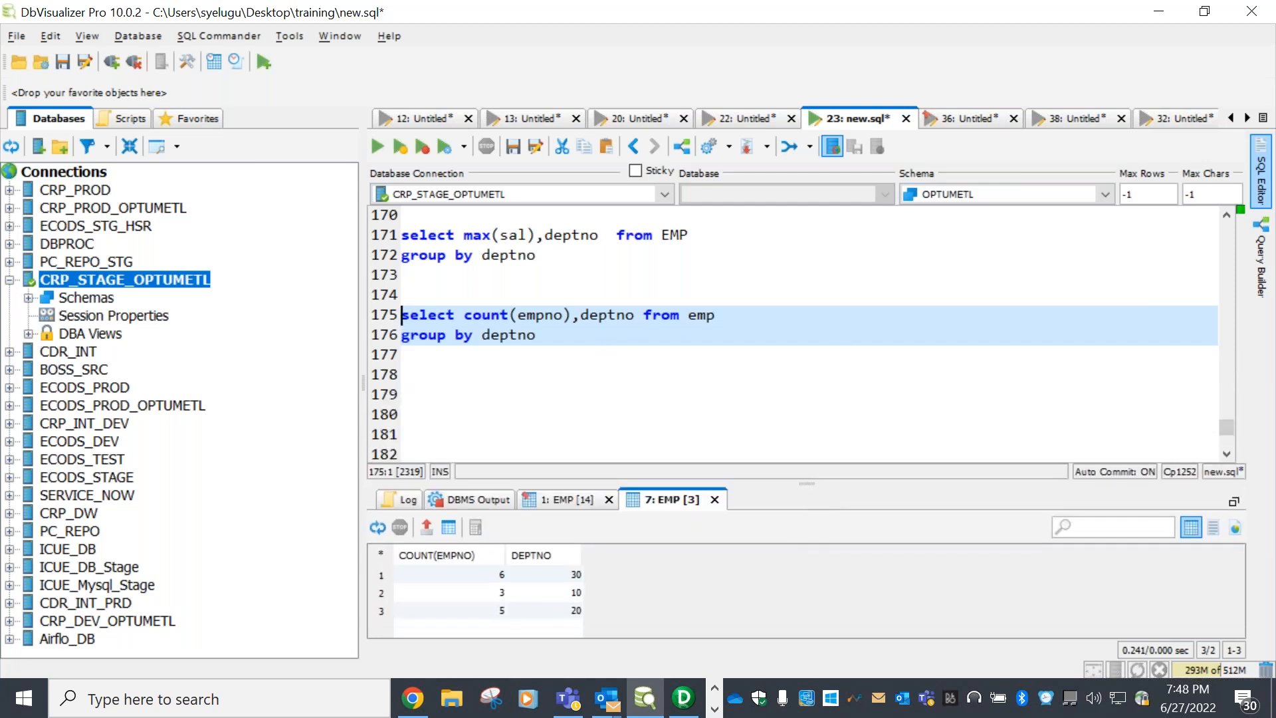
pyautogui.moveTo(814, 499); pyautogui.dragTo(811, 439)
pyautogui.click(539, 505)
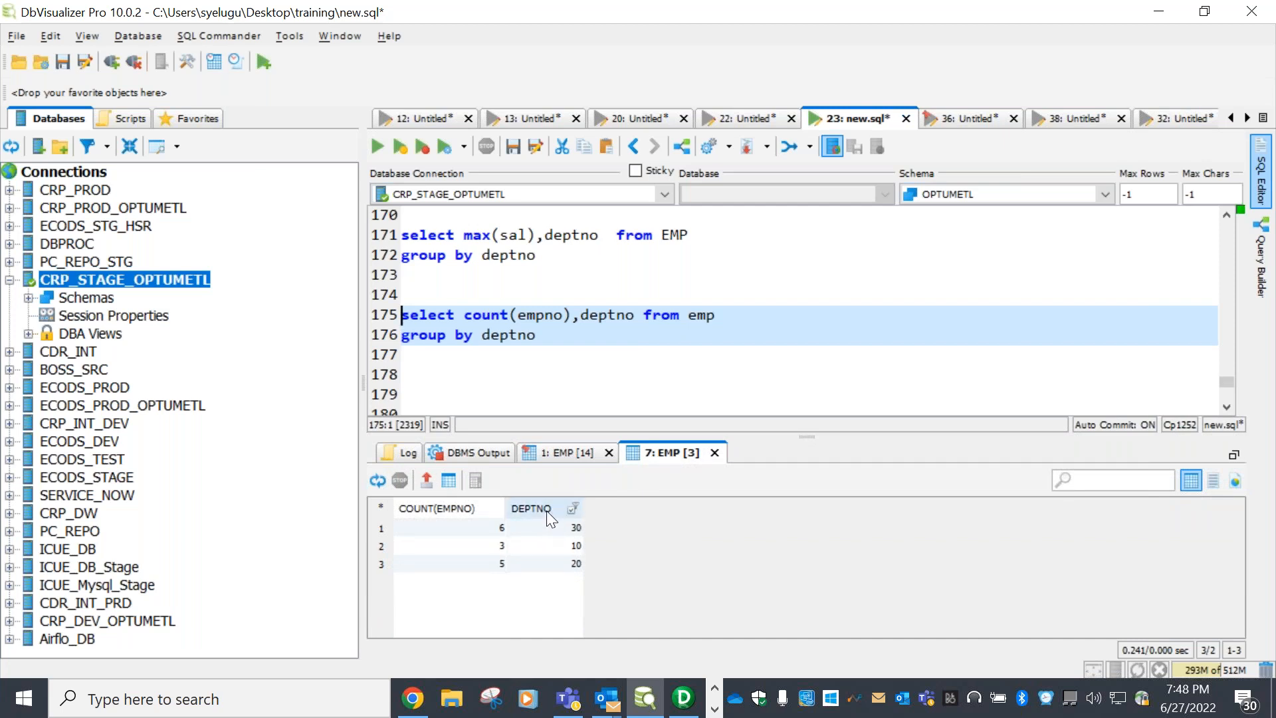
pyautogui.click(456, 528)
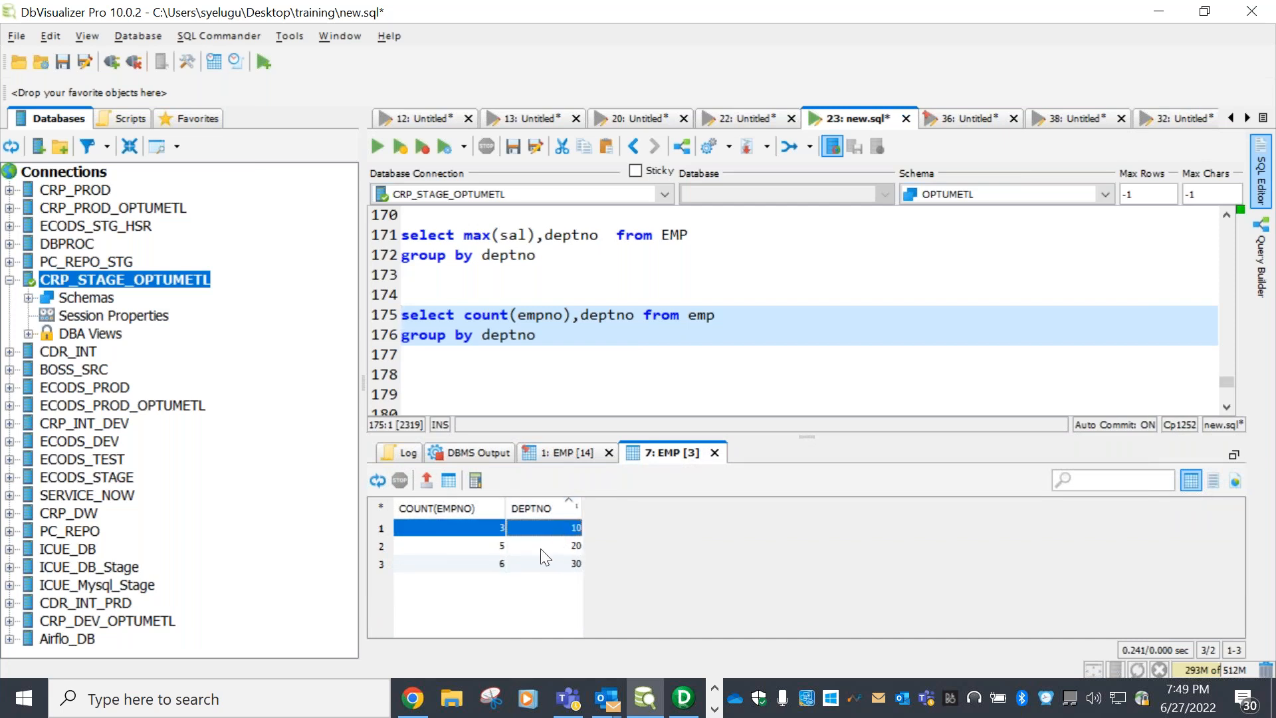
pyautogui.click(472, 543)
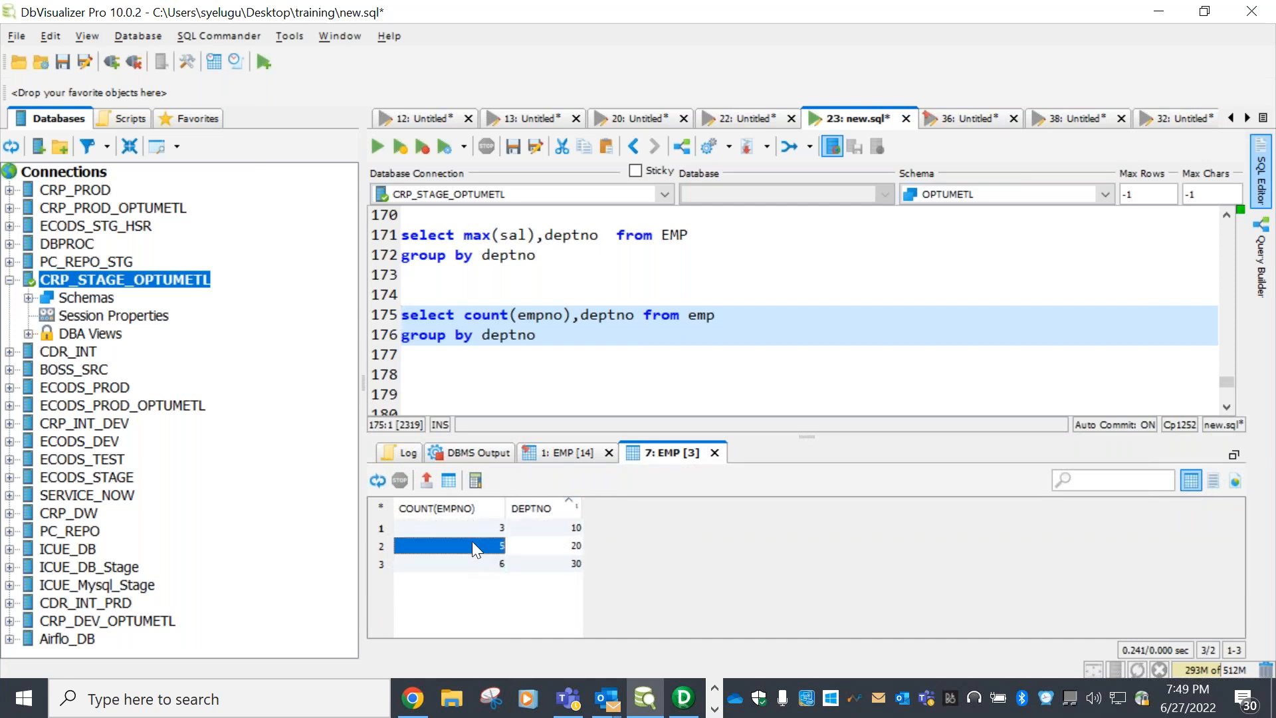
pyautogui.click(544, 563)
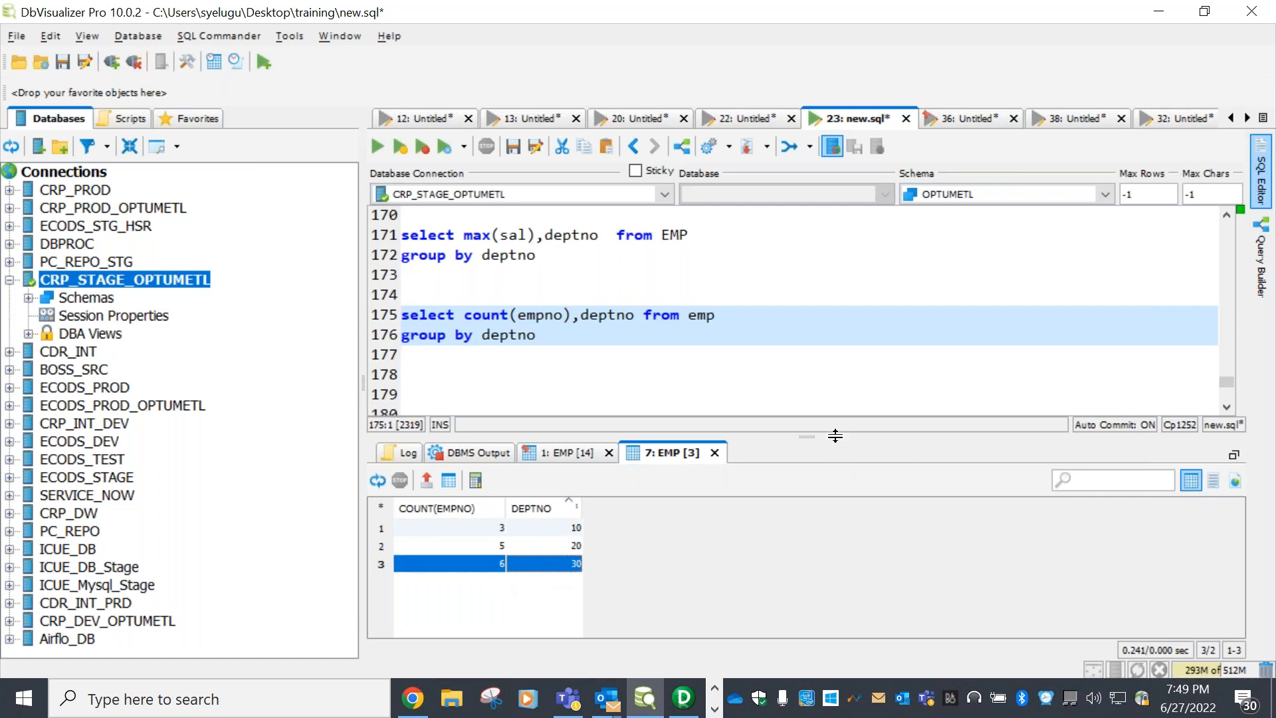
pyautogui.moveTo(835, 435); pyautogui.dragTo(835, 487)
pyautogui.click(570, 389)
# Run create table emp_agg as select * from emp where 1=2 to make an empty copy
pyautogui.write('create table ')
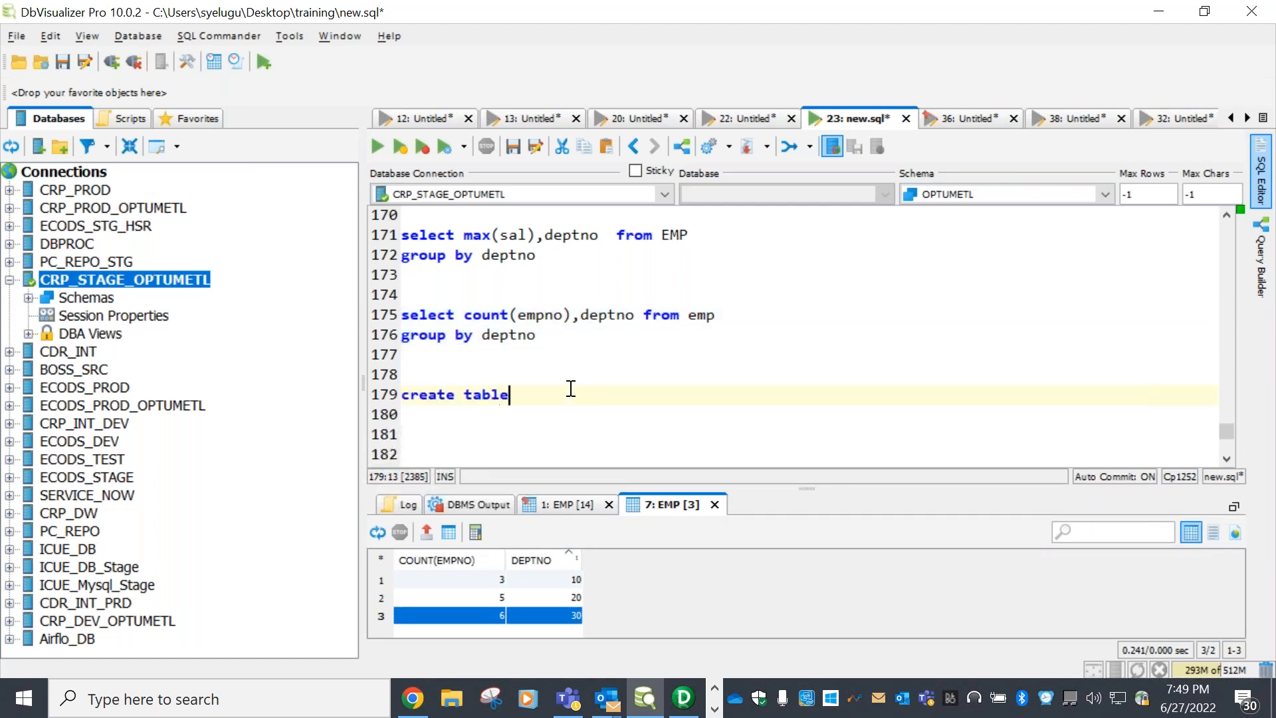
pyautogui.write('emp_agg as select * from emp where 1=2')
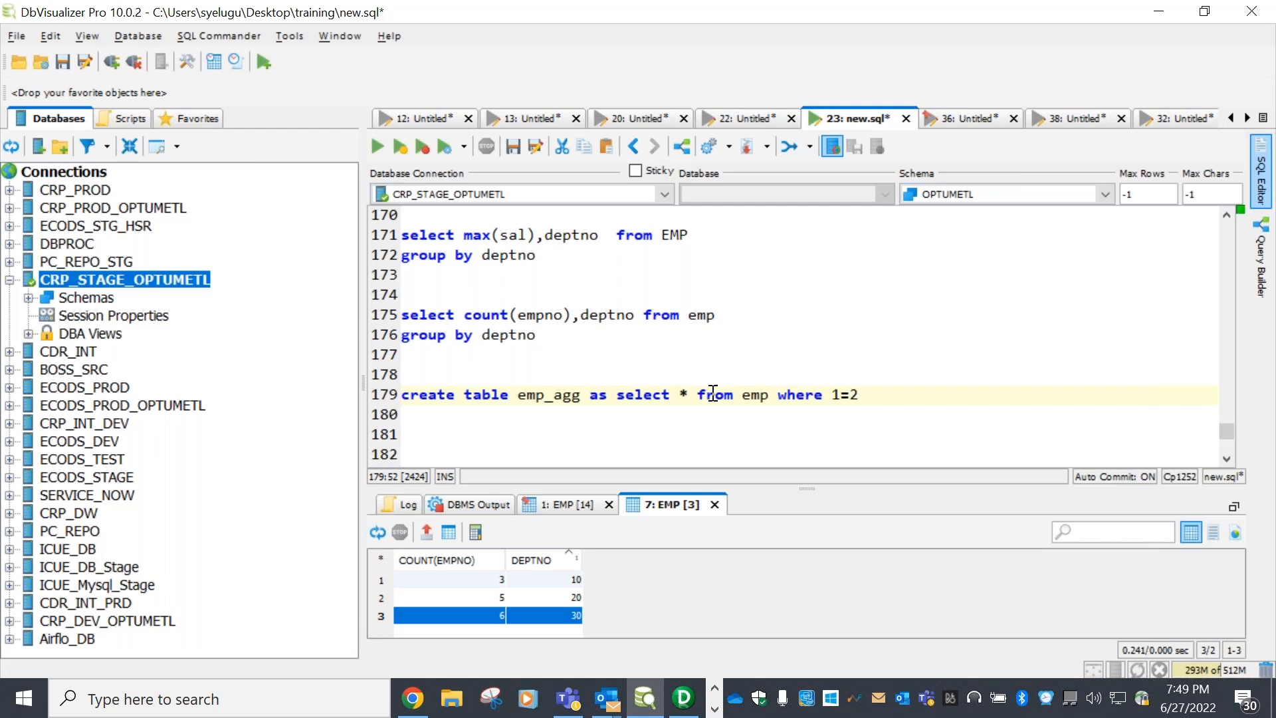
pyautogui.hotkey('shift', 'Up')
pyautogui.hotkey('shift', 'Up')
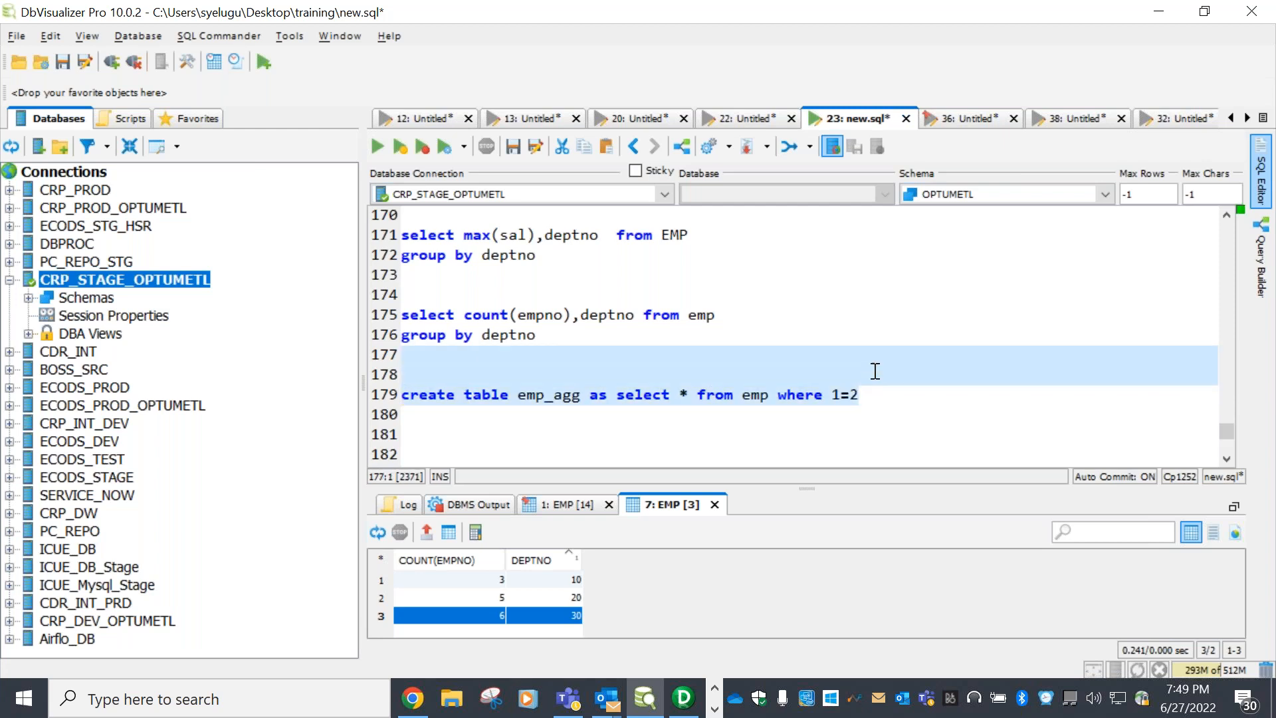
pyautogui.click(378, 146)
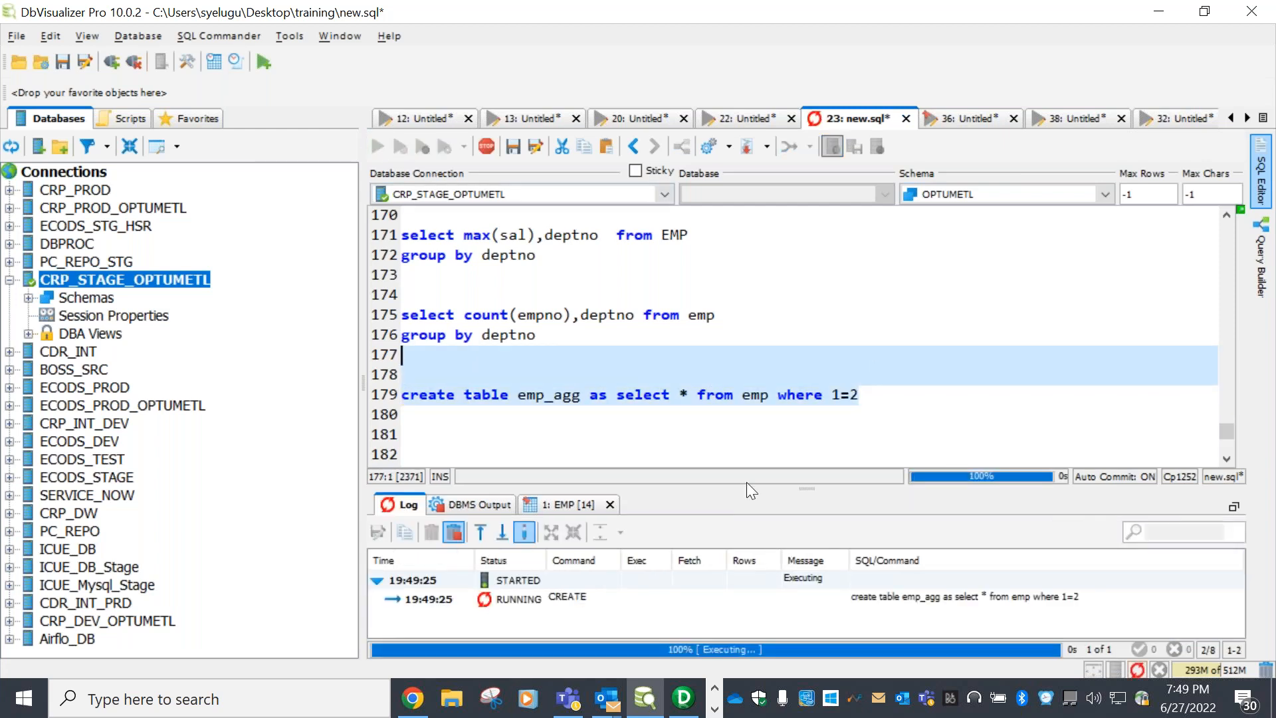
pyautogui.moveTo(793, 484); pyautogui.dragTo(797, 426)
pyautogui.scroll(-2, 957, 345)
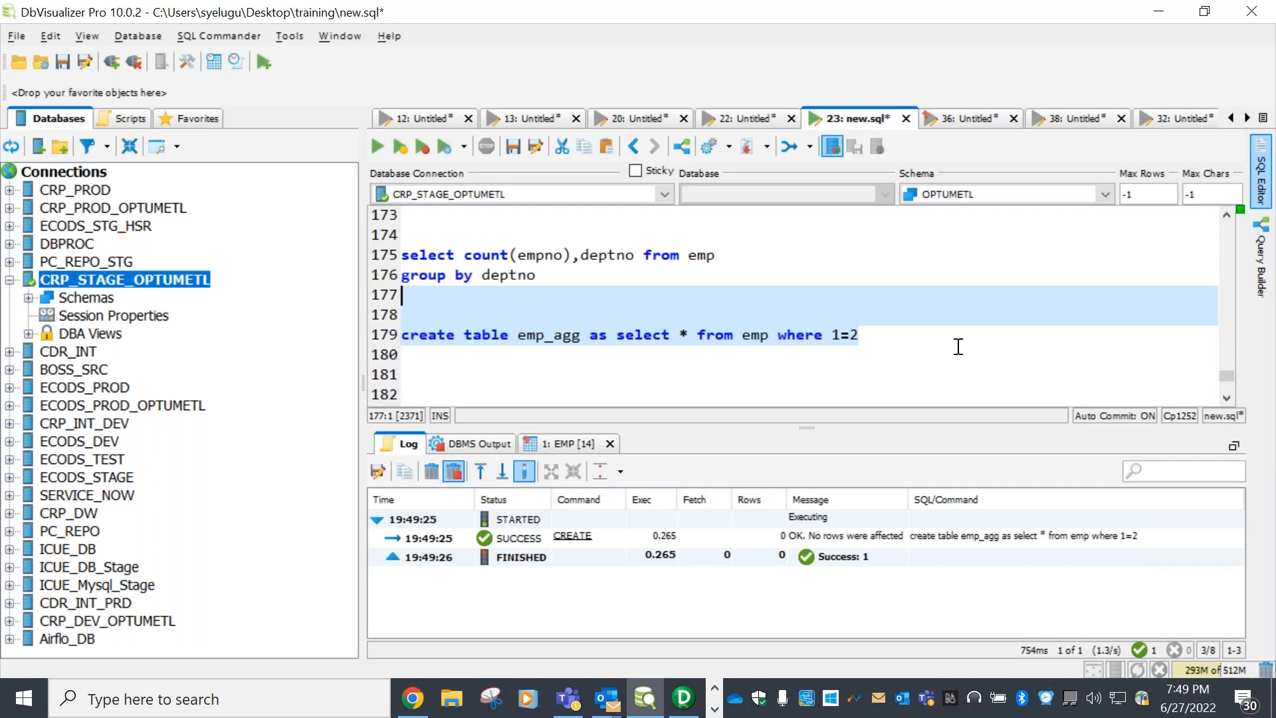
# Switch to PowerCenter Designer and open the Source Analyzer showing the EMP source
pyautogui.click(683, 701)
pyautogui.click(368, 565)
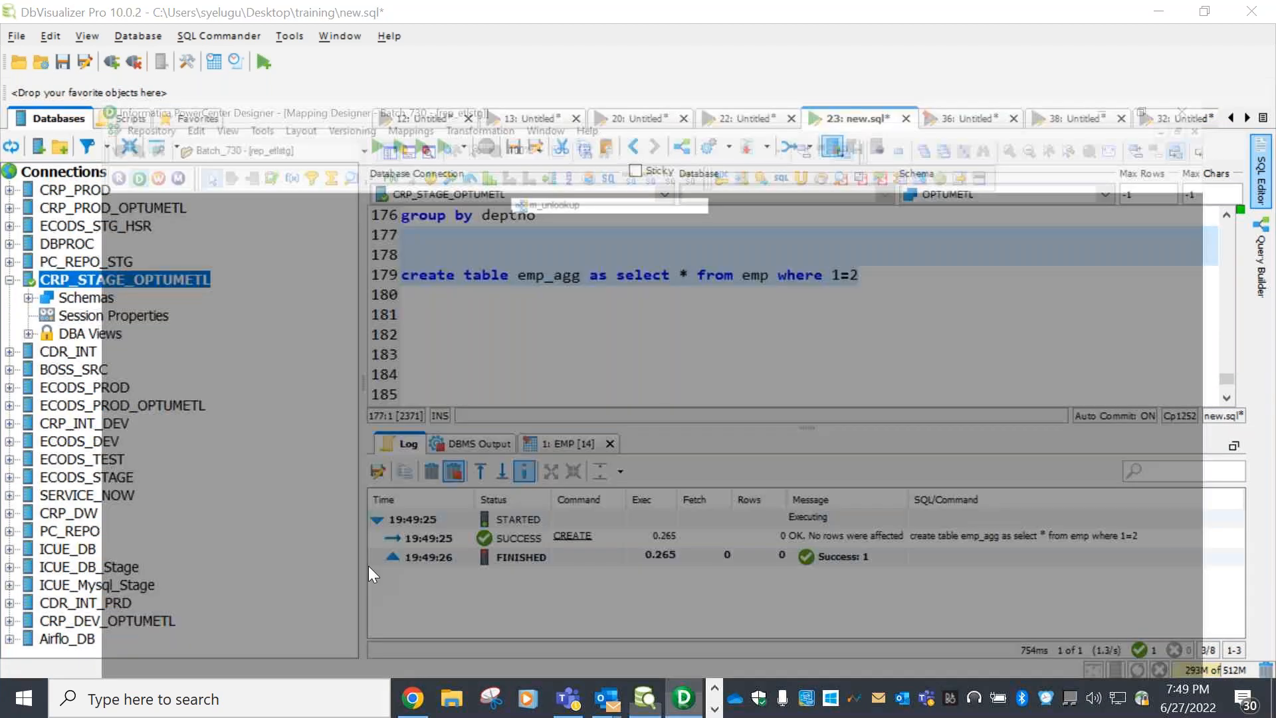
pyautogui.click(361, 120)
# Clear everything from the Target Designer workspace
pyautogui.rightClick(417, 178)
pyautogui.click(366, 158)
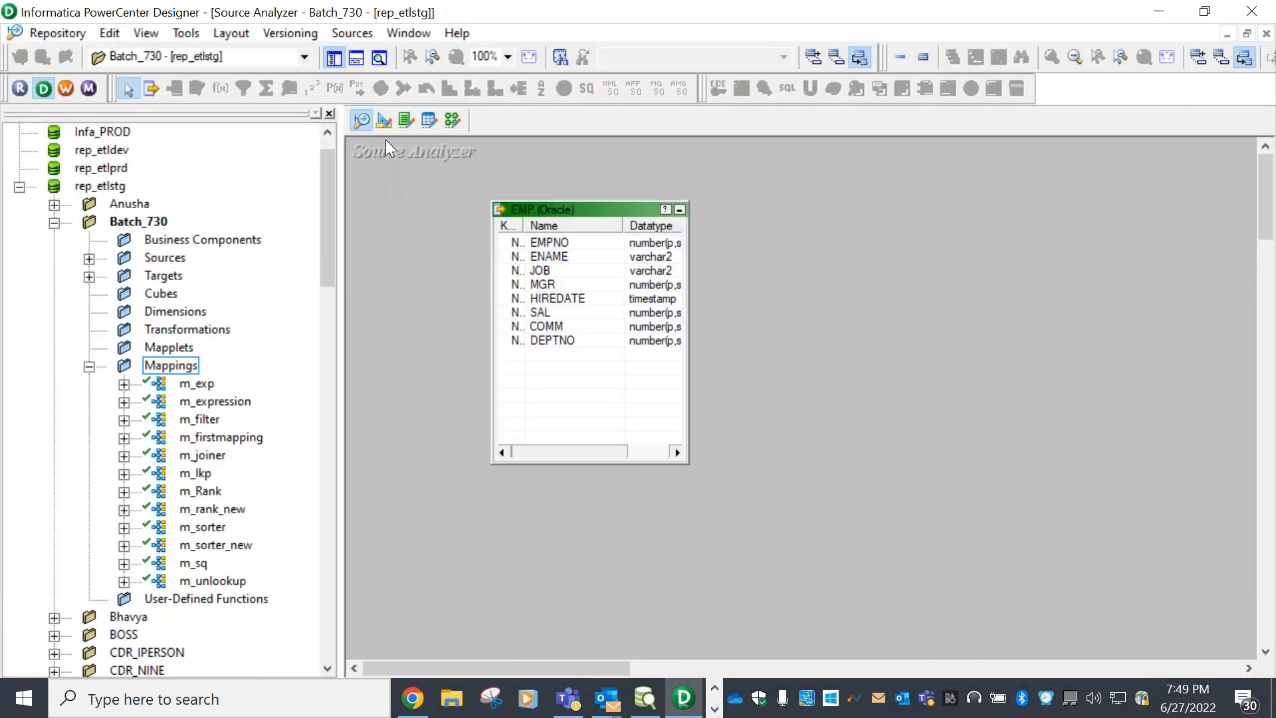
pyautogui.click(375, 122)
pyautogui.rightClick(422, 180)
pyautogui.click(452, 221)
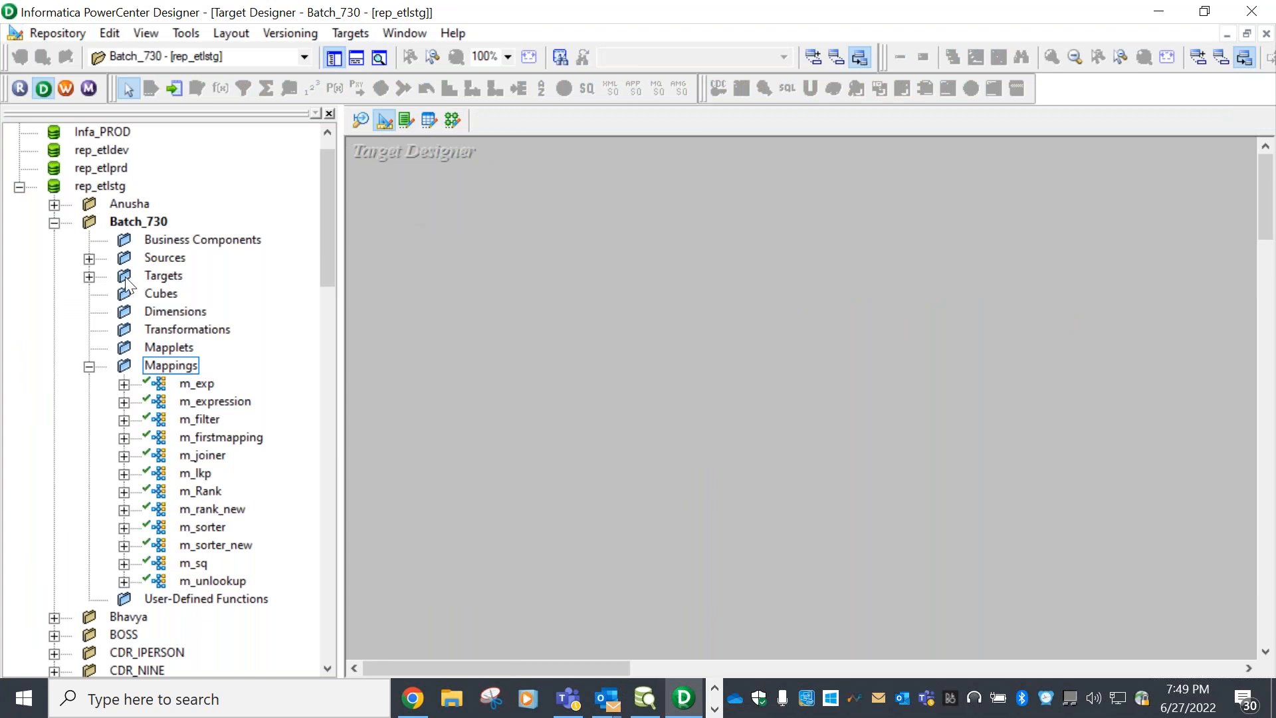
# Copy the Oracle EMP source table into the Target Designer as a target definition
pyautogui.doubleClick(164, 257)
pyautogui.doubleClick(196, 275)
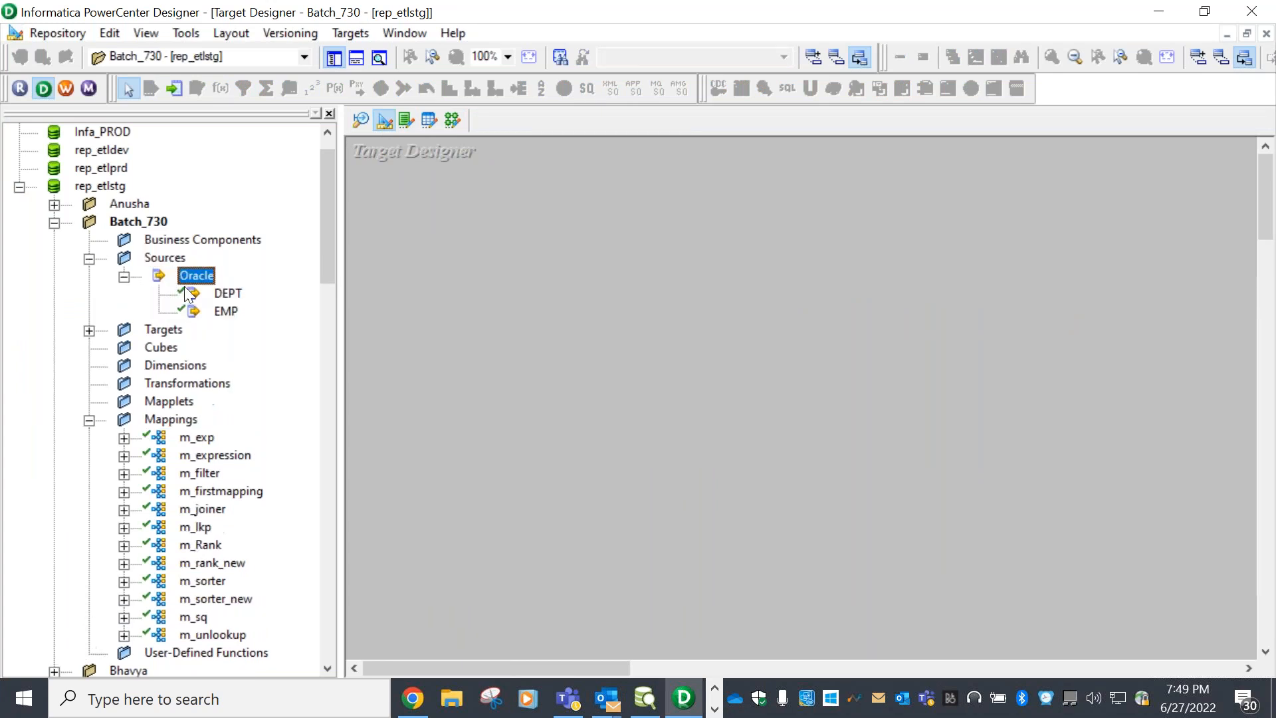
pyautogui.click(226, 311)
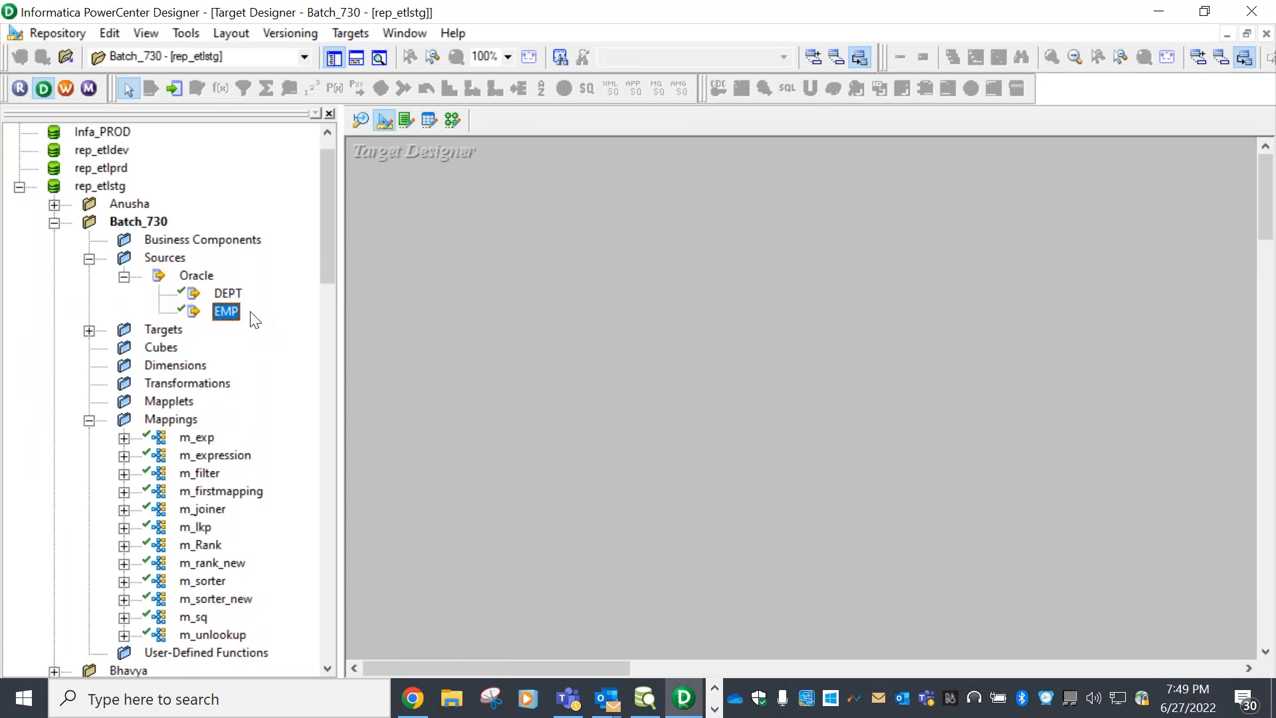
pyautogui.moveTo(229, 313); pyautogui.dragTo(648, 329)
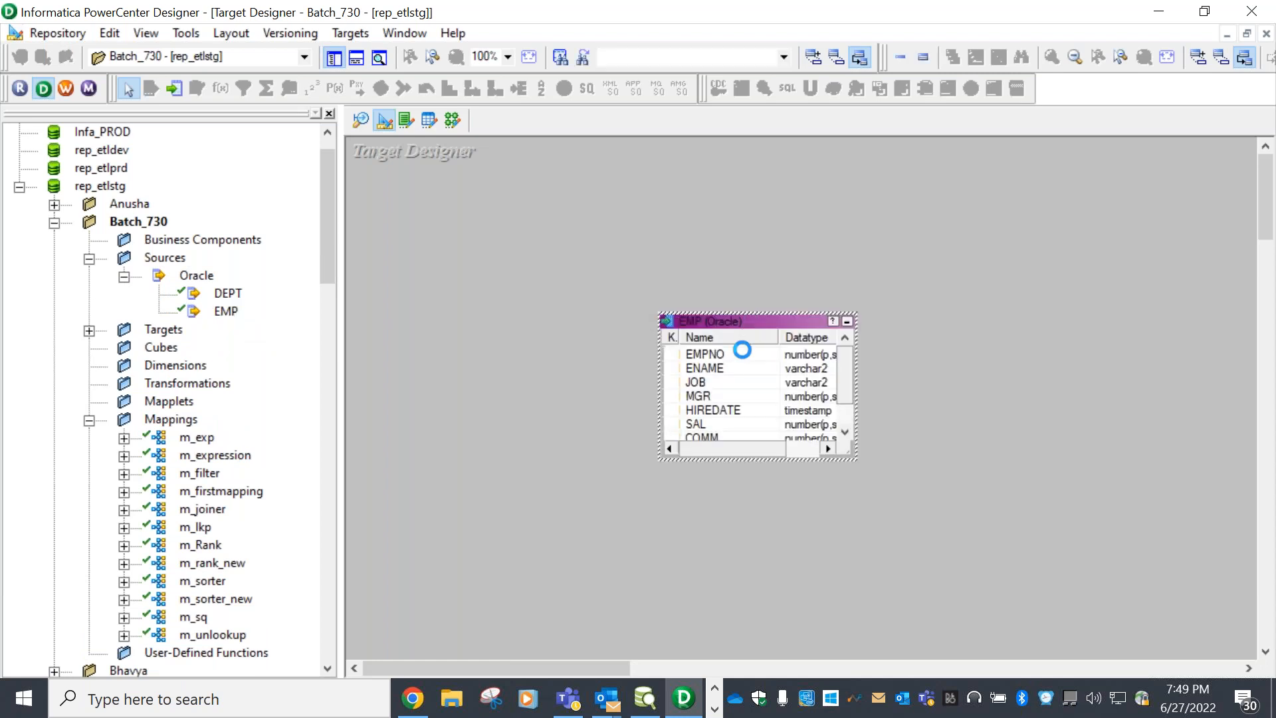
# Rename the EMP target table to EMP_Agg, keeping its eight columns, and apply the change
pyautogui.doubleClick(793, 324)
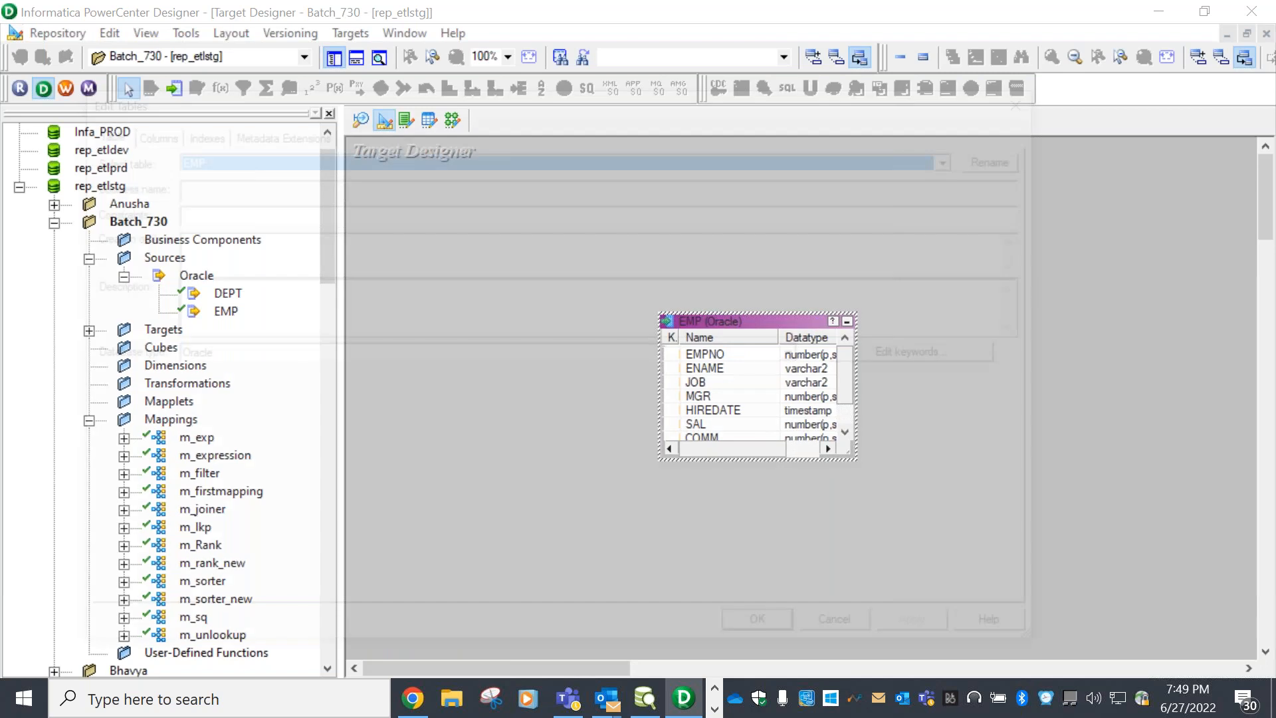
pyautogui.click(1015, 158)
pyautogui.click(495, 369)
pyautogui.write('_Agg')
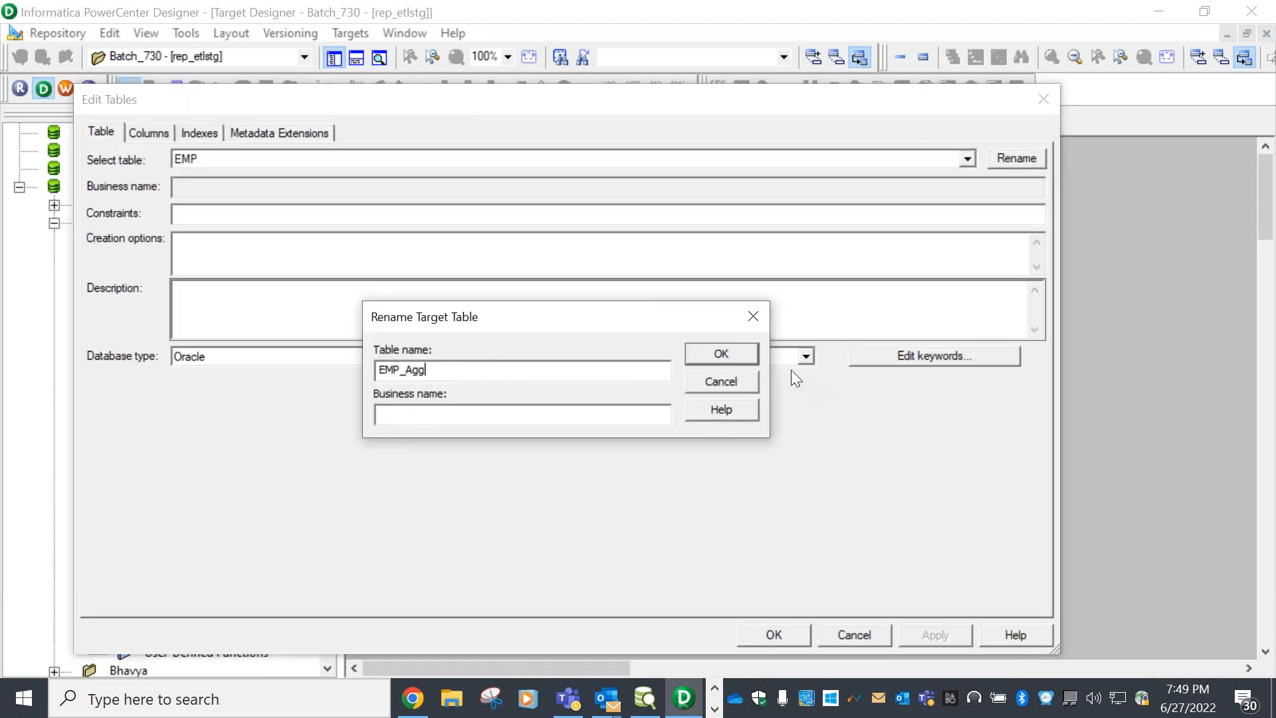
pyautogui.click(725, 346)
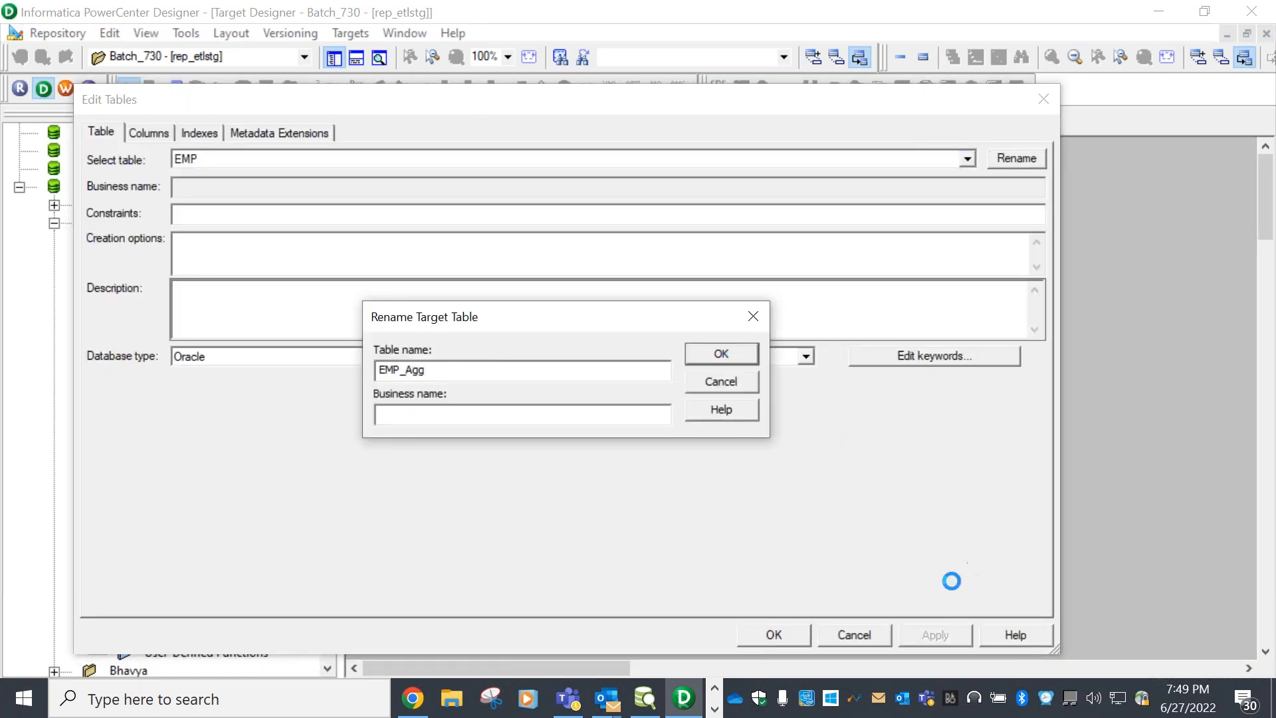
pyautogui.click(154, 132)
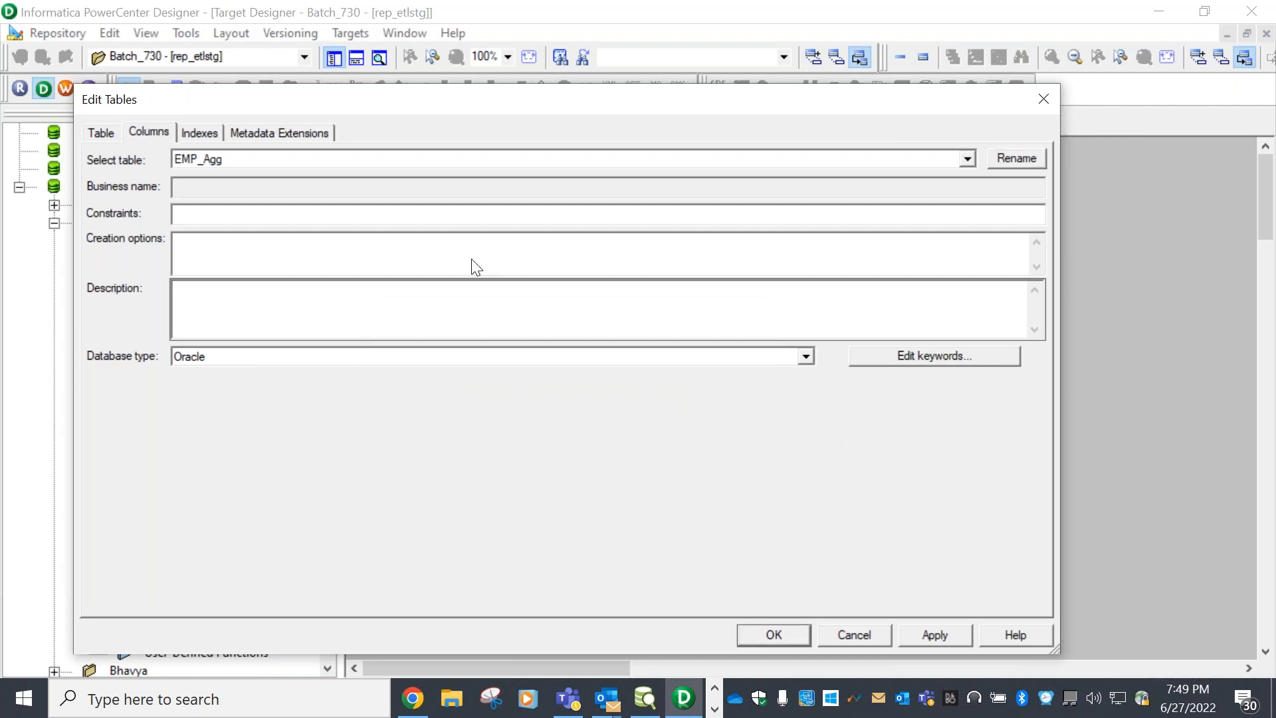
pyautogui.click(921, 636)
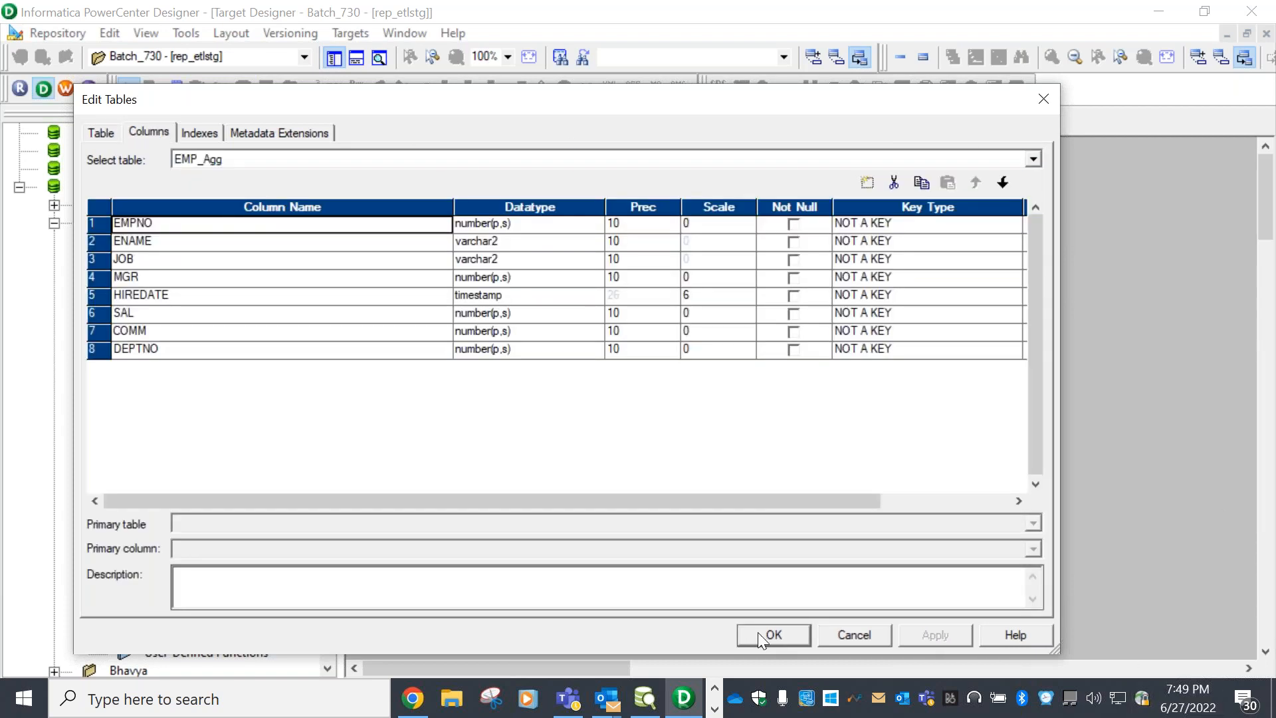
pyautogui.click(770, 635)
# Bring DbVisualizer Pro forward and scroll up in the new.sql script
pyautogui.click(644, 698)
pyautogui.click(639, 356)
pyautogui.scroll(2, 639, 356)
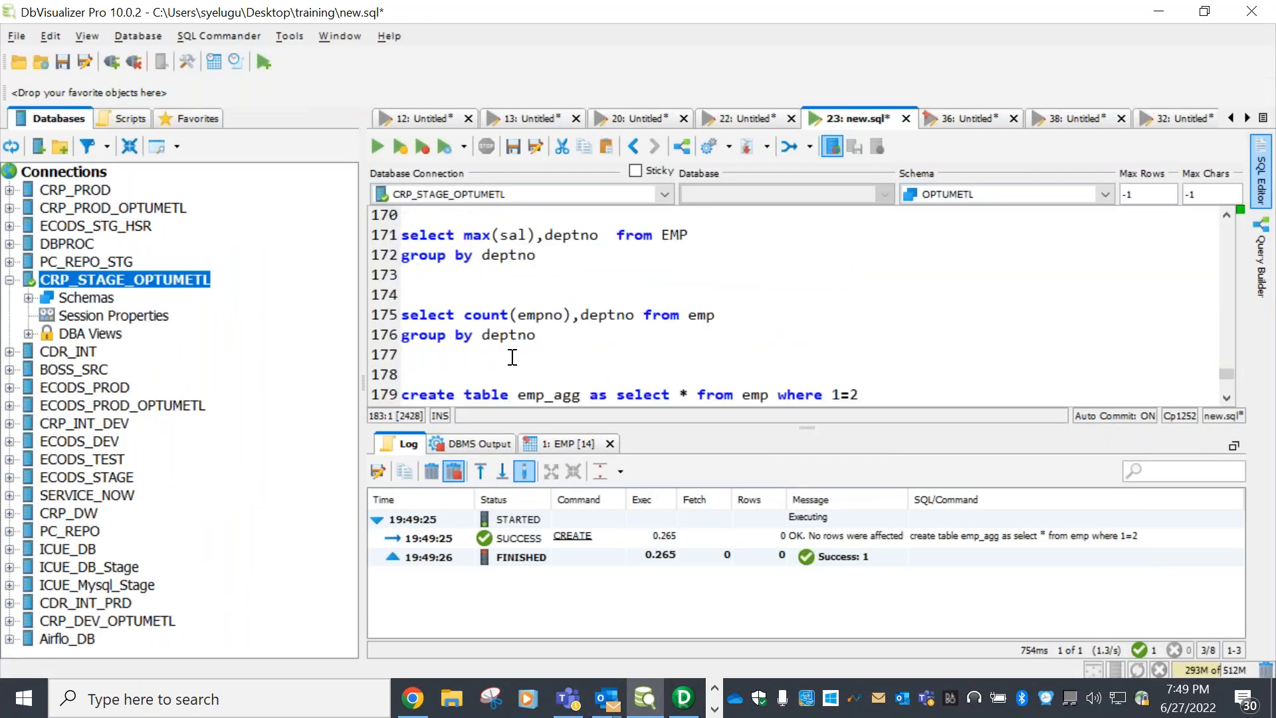
# Run the count(empno), deptno group by deptno query to get three department rows, then return to PowerCenter
pyautogui.scroll(1, 582, 308)
pyautogui.moveTo(535, 315); pyautogui.dragTo(401, 294)
pyautogui.doubleClick(572, 294)
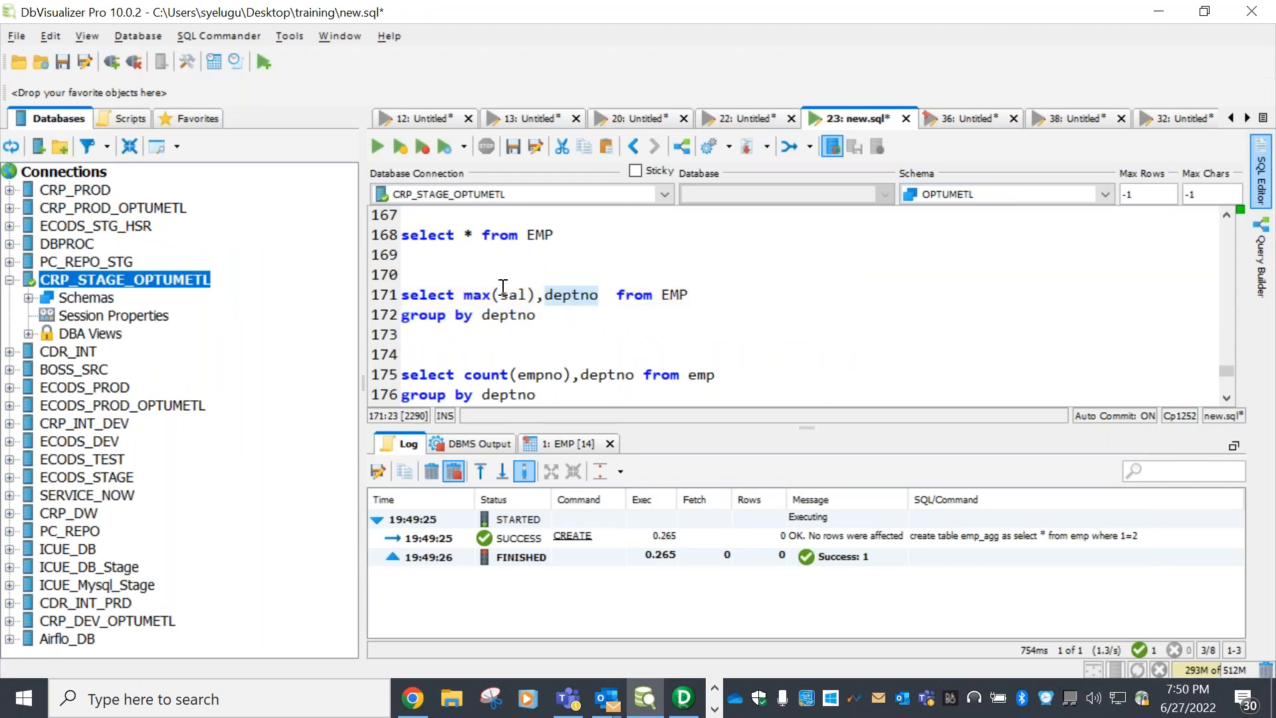
pyautogui.click(504, 295)
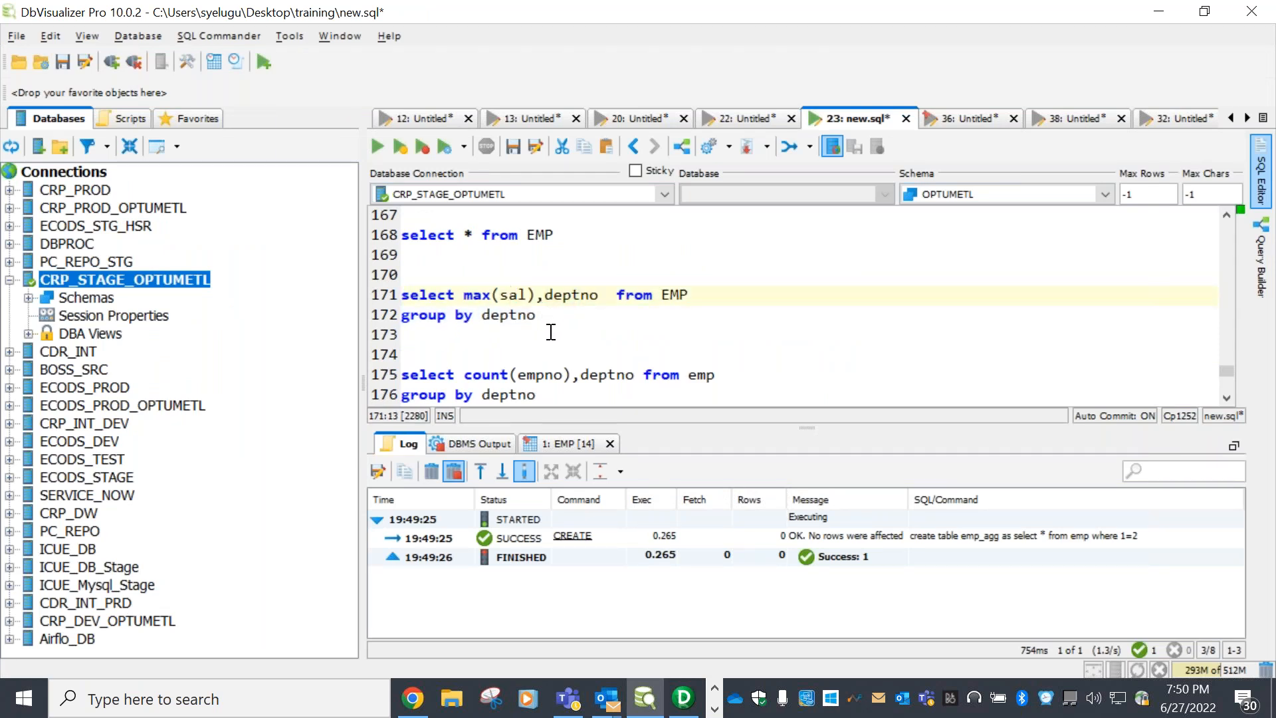
pyautogui.scroll(-1, 547, 357)
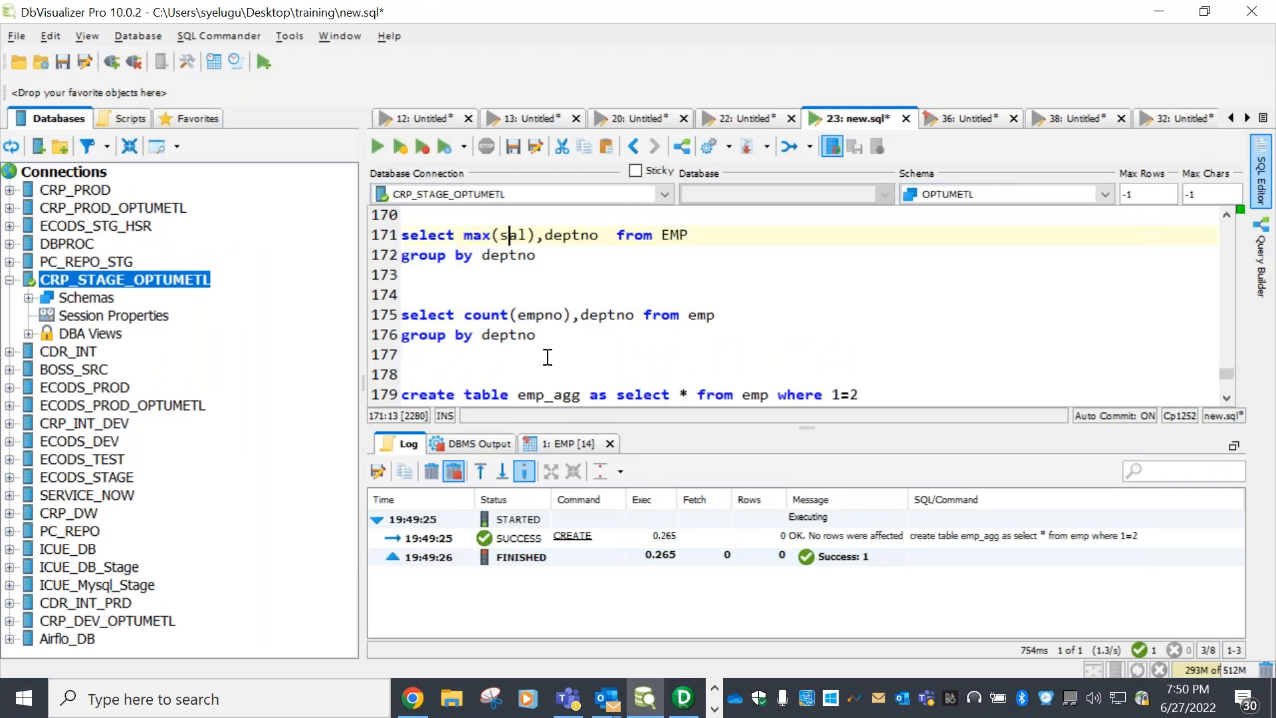
pyautogui.moveTo(576, 334); pyautogui.dragTo(401, 314)
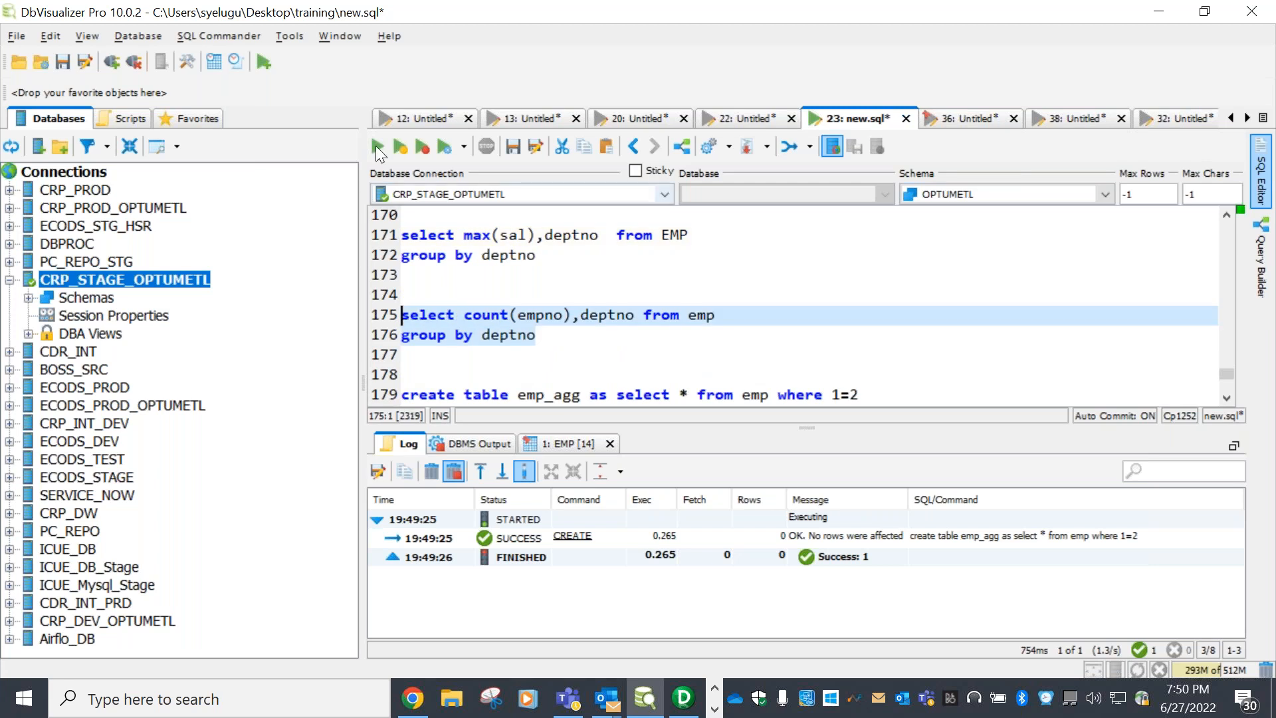
pyautogui.click(376, 146)
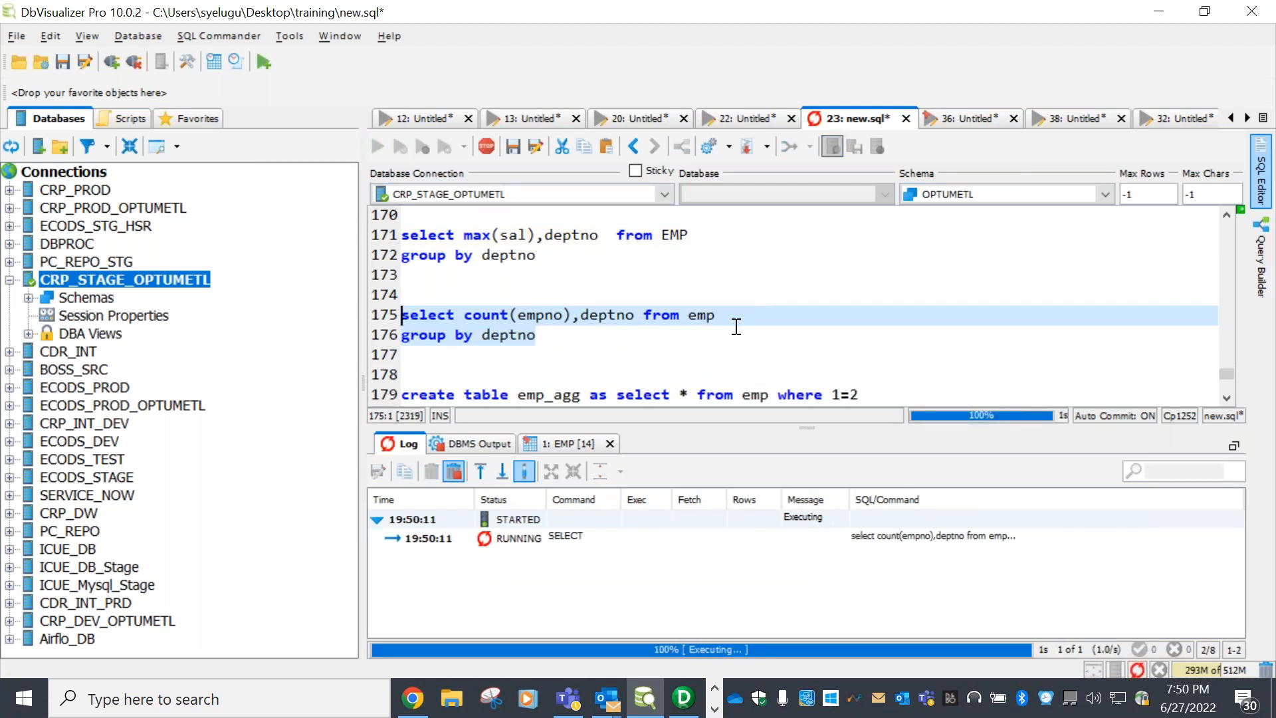
pyautogui.scroll(-1, 728, 331)
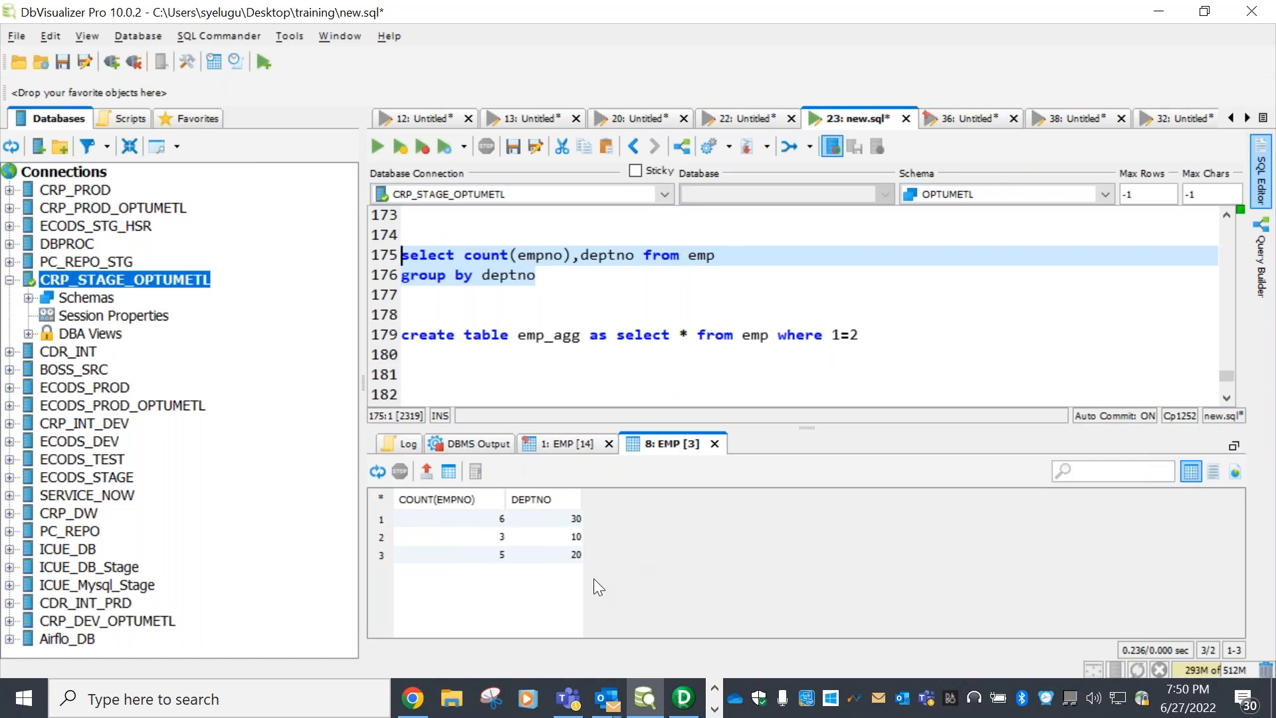
pyautogui.click(683, 697)
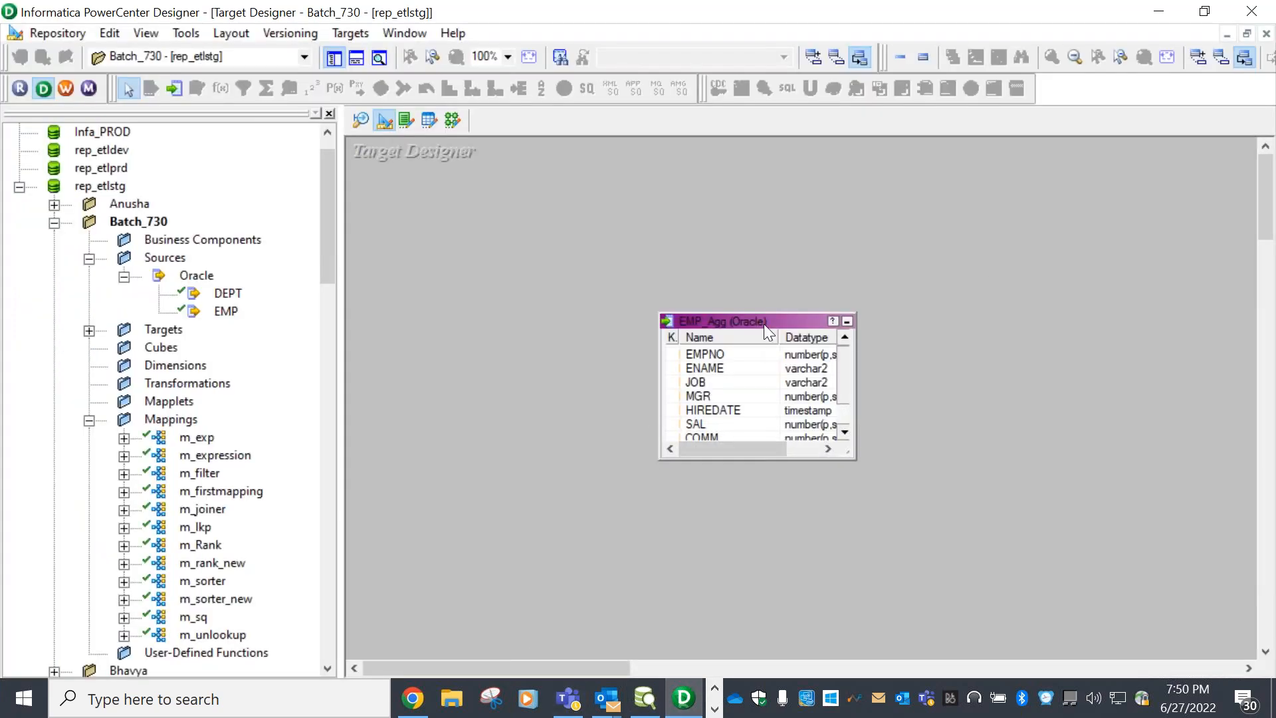
# Enlarge the EMP_Agg target and delete its EMPNO through COMM columns, leaving DEPTNO
pyautogui.moveTo(763, 325); pyautogui.dragTo(842, 256)
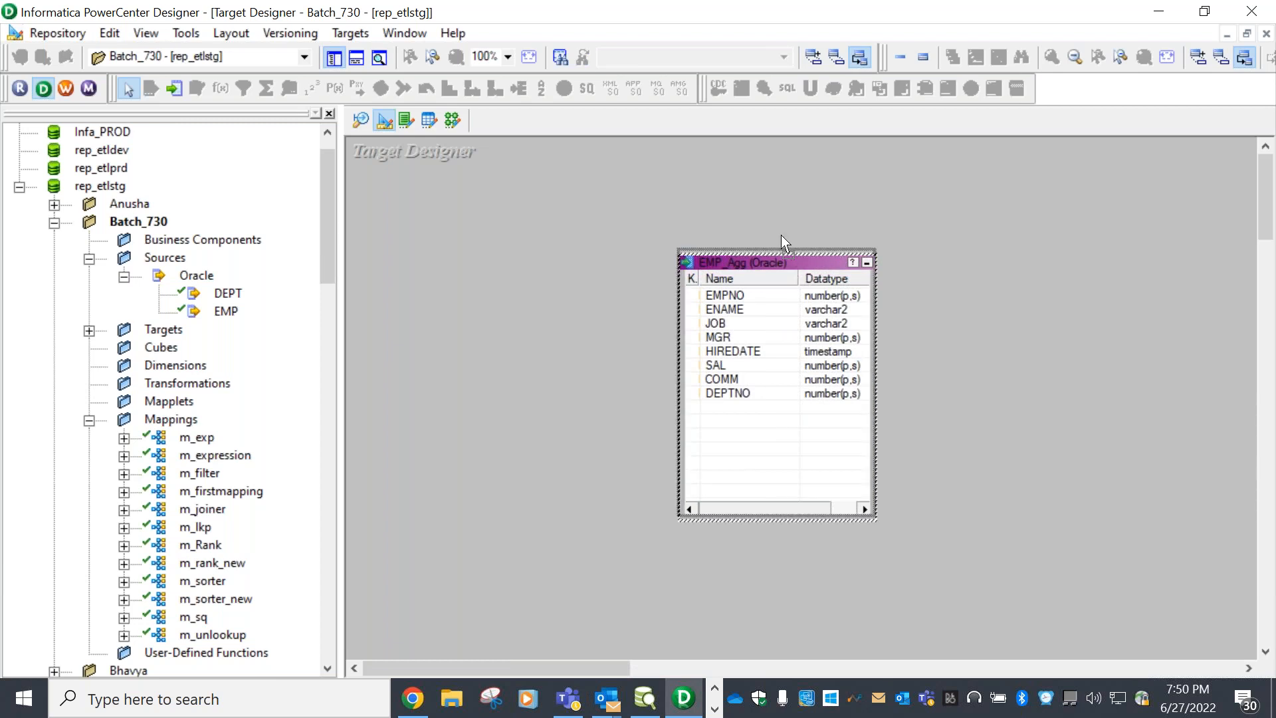
pyautogui.moveTo(769, 266); pyautogui.dragTo(747, 222)
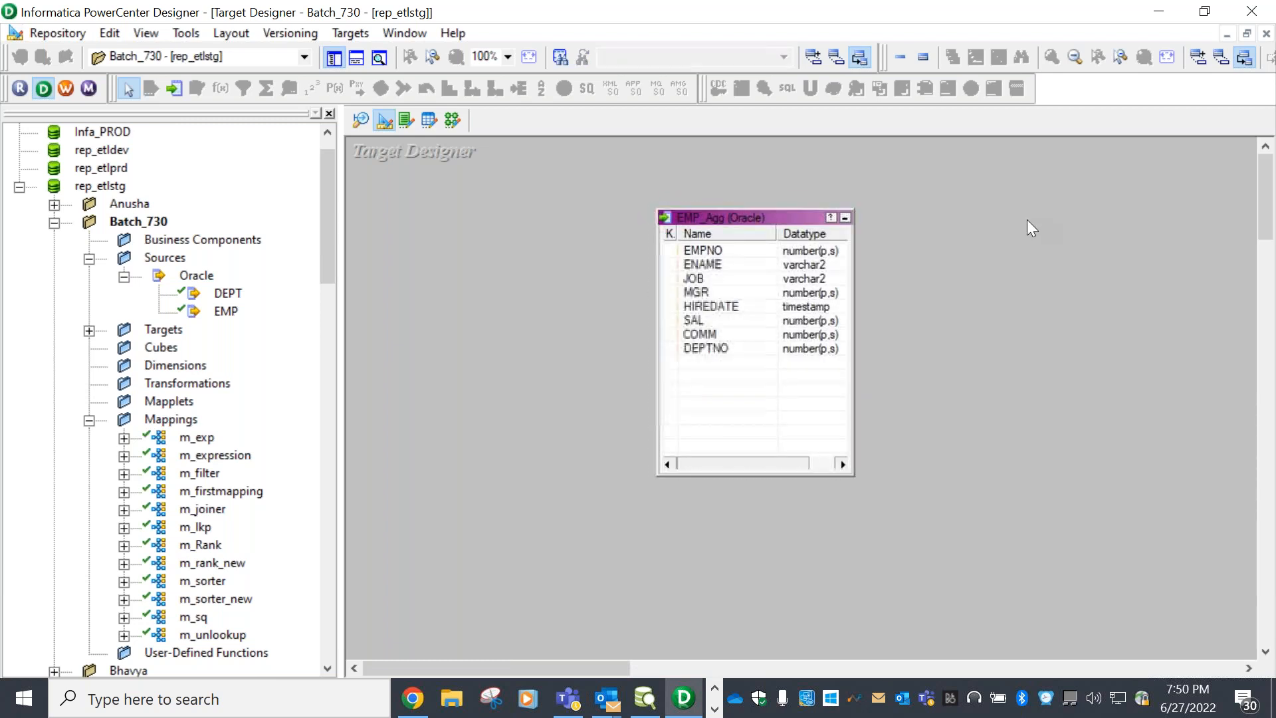
pyautogui.doubleClick(758, 218)
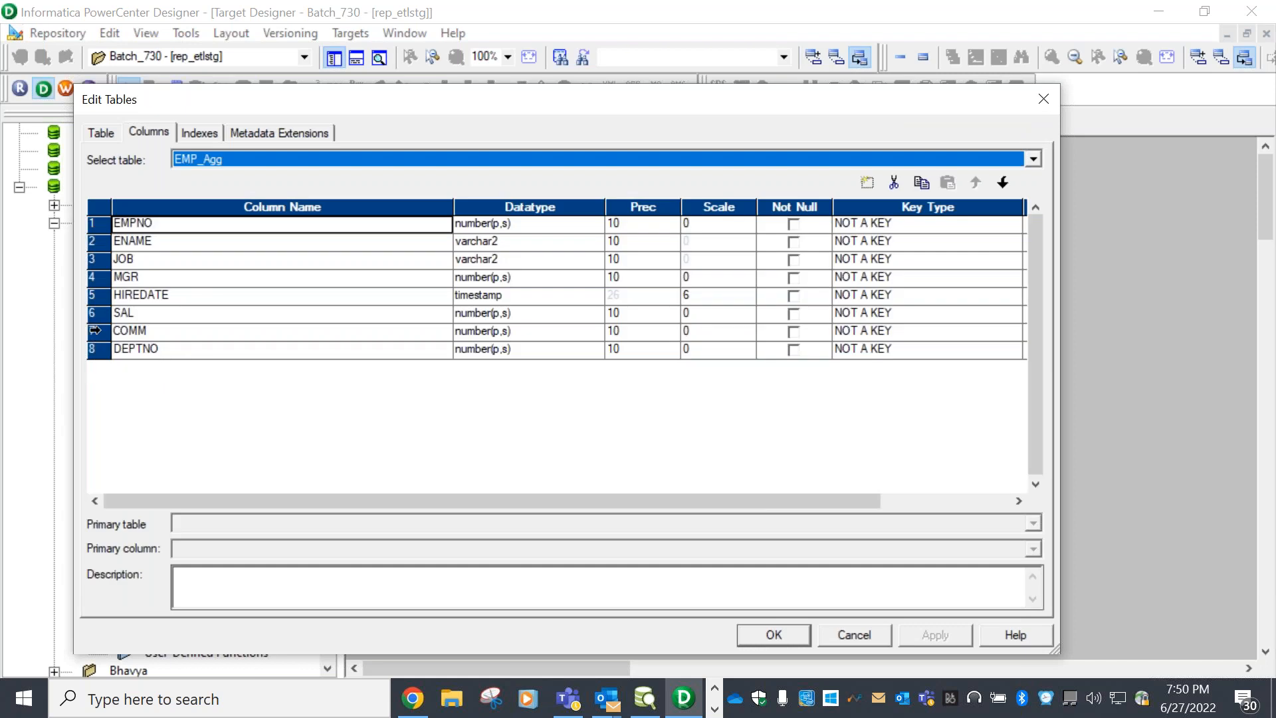
pyautogui.moveTo(95, 331); pyautogui.dragTo(98, 226)
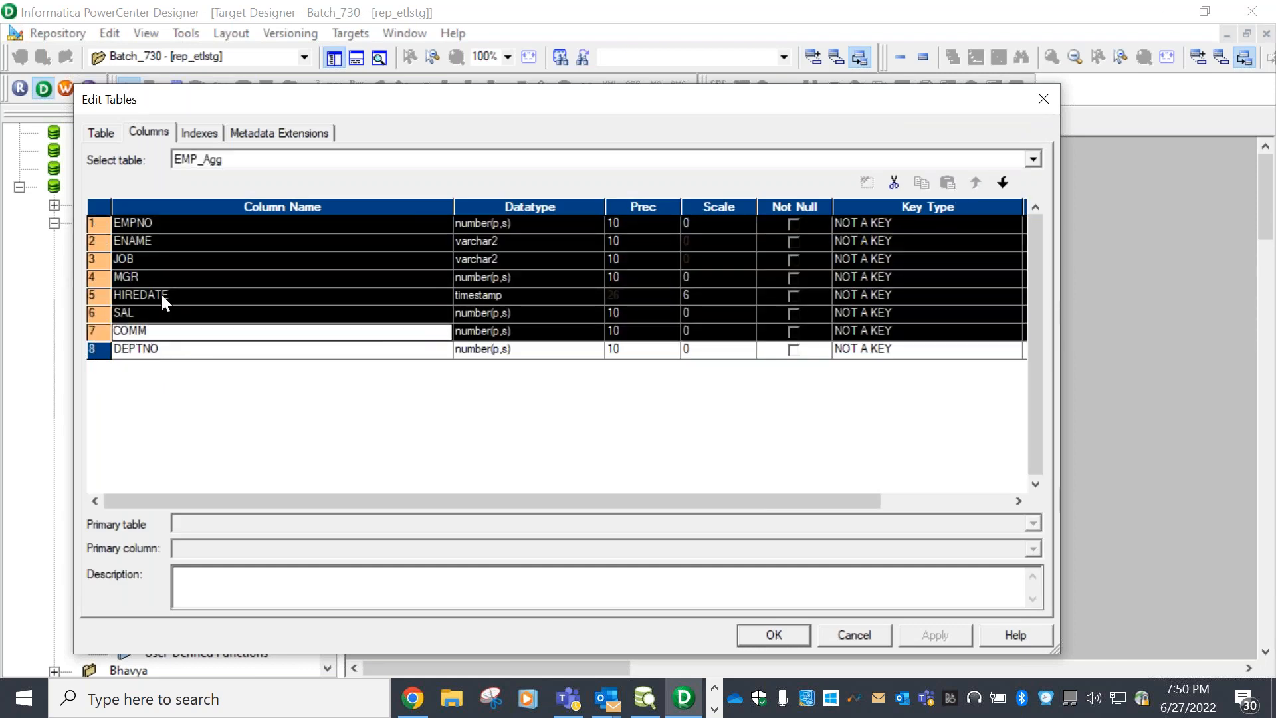
pyautogui.moveTo(101, 332); pyautogui.dragTo(114, 223)
pyautogui.click(893, 183)
# Add a SUM_SAL column of type number(p,s) above DEPTNO and apply the table changes
pyautogui.click(875, 187)
pyautogui.click(975, 185)
pyautogui.click(176, 222)
pyautogui.moveTo(177, 222); pyautogui.dragTo(44, 223)
pyautogui.write('S')
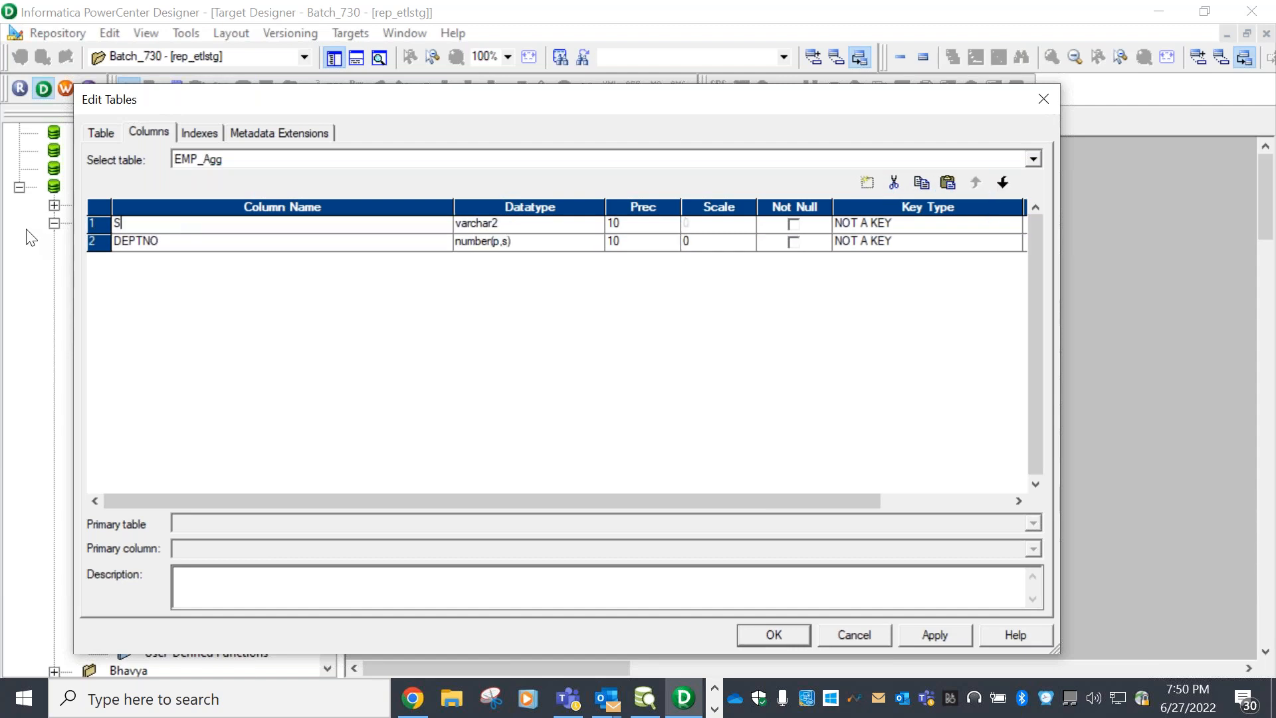
pyautogui.write('UM_SAL')
pyautogui.click(596, 225)
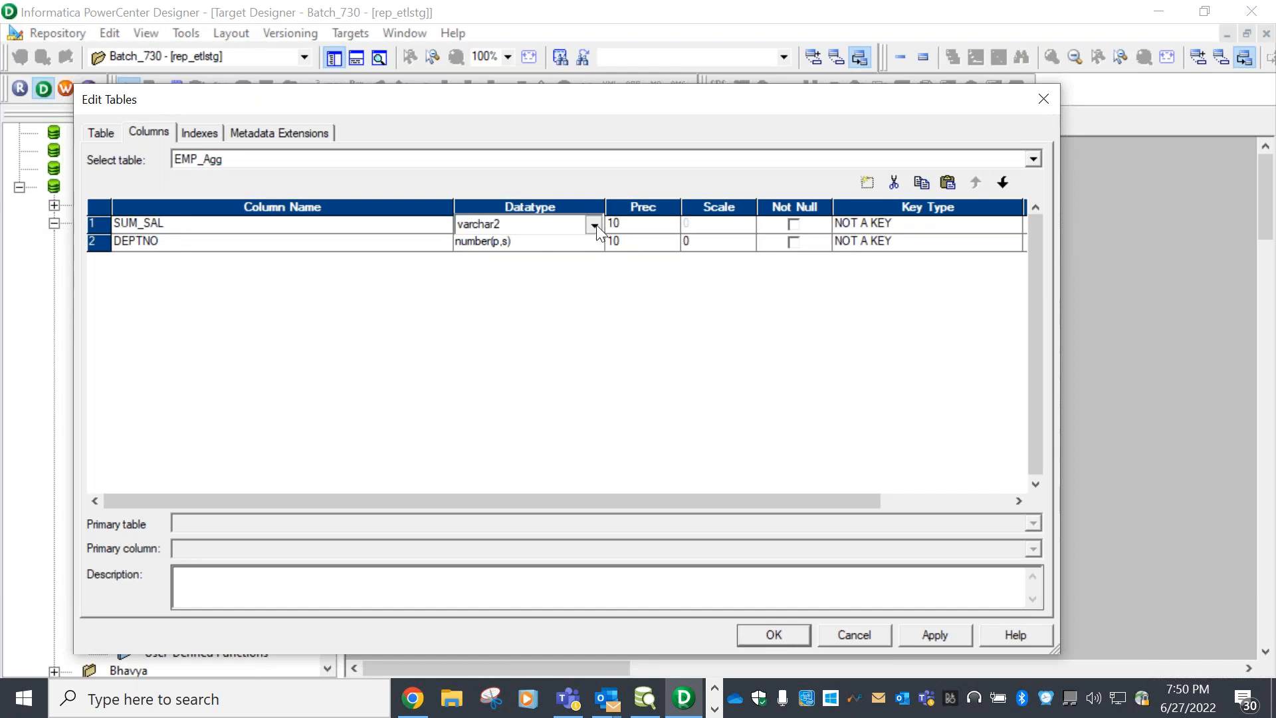
pyautogui.click(596, 225)
pyautogui.click(514, 305)
pyautogui.click(934, 634)
pyautogui.click(787, 637)
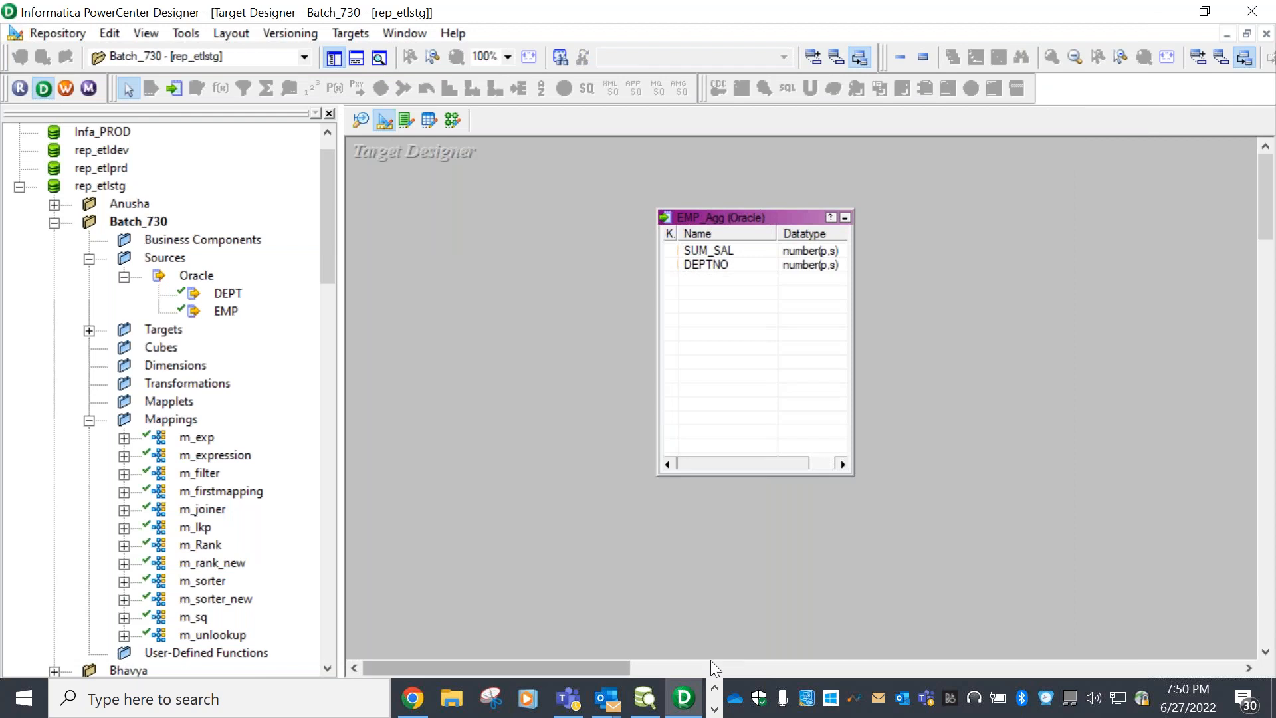
pyautogui.click(645, 697)
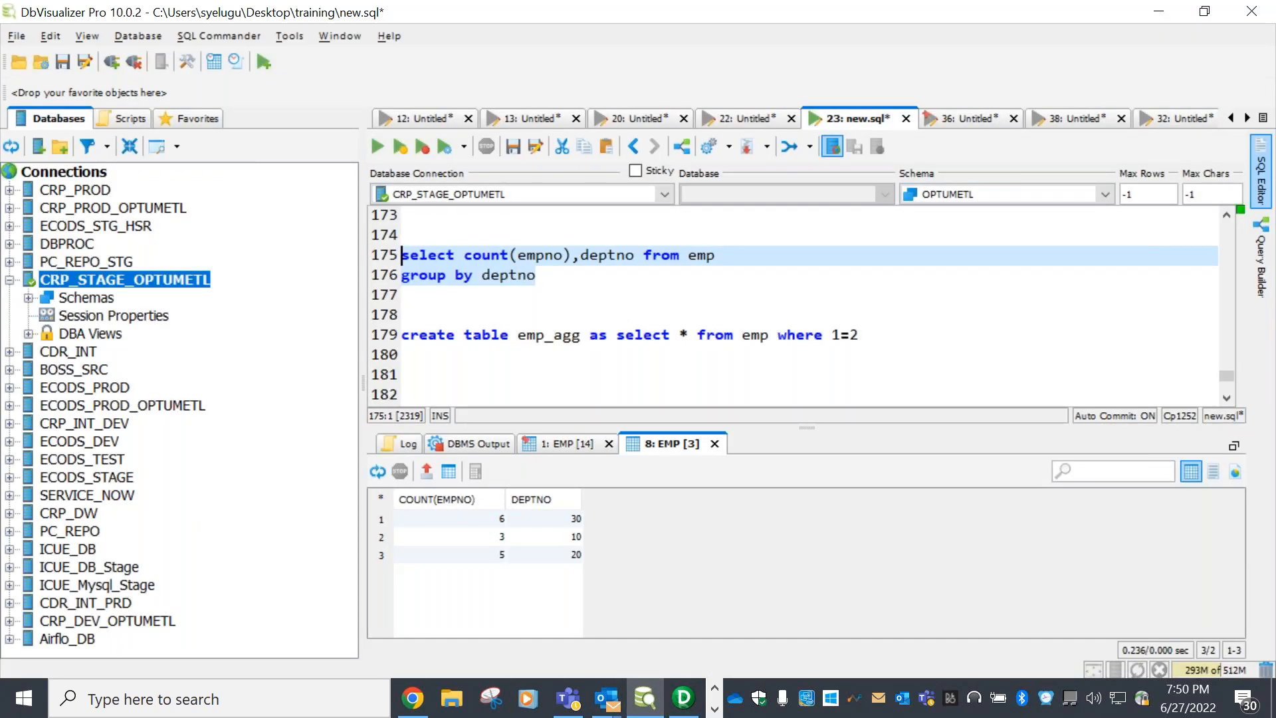
# Paste the emp_unlookup create-table script on line 182 of new.sql
pyautogui.moveTo(838, 422); pyautogui.dragTo(839, 506)
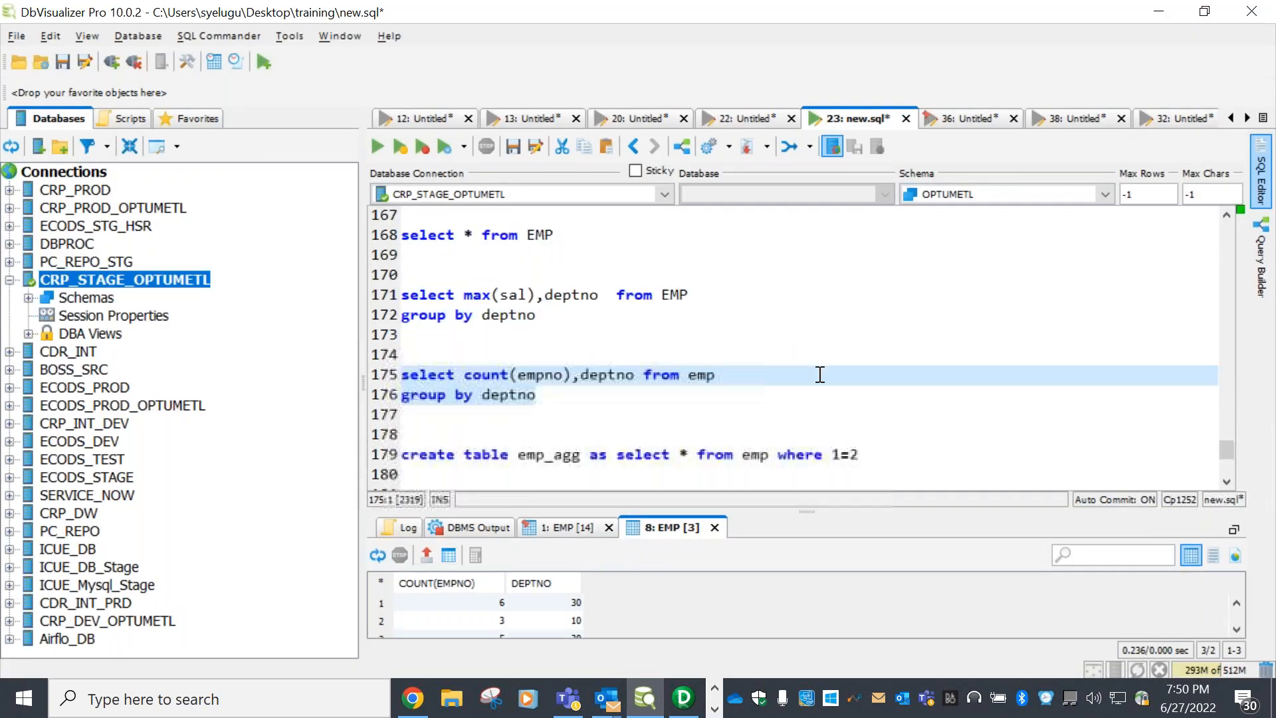
pyautogui.scroll(20, 820, 374)
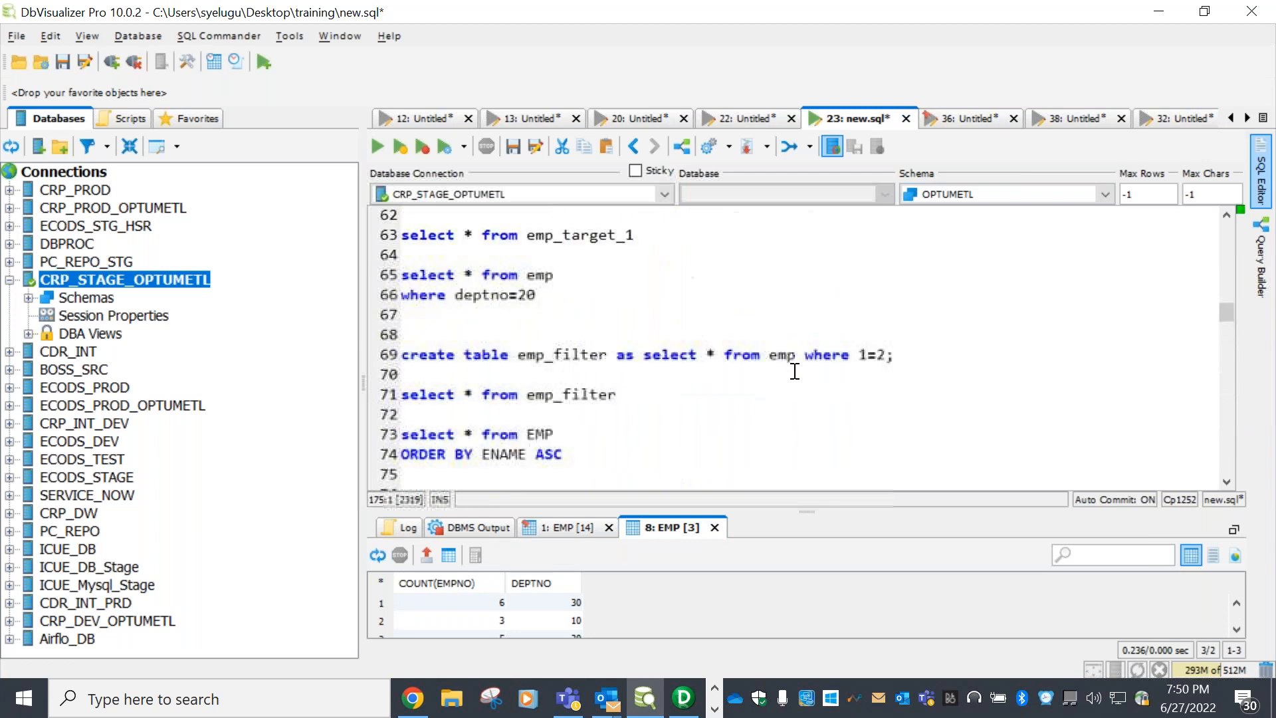
pyautogui.scroll(18, 794, 370)
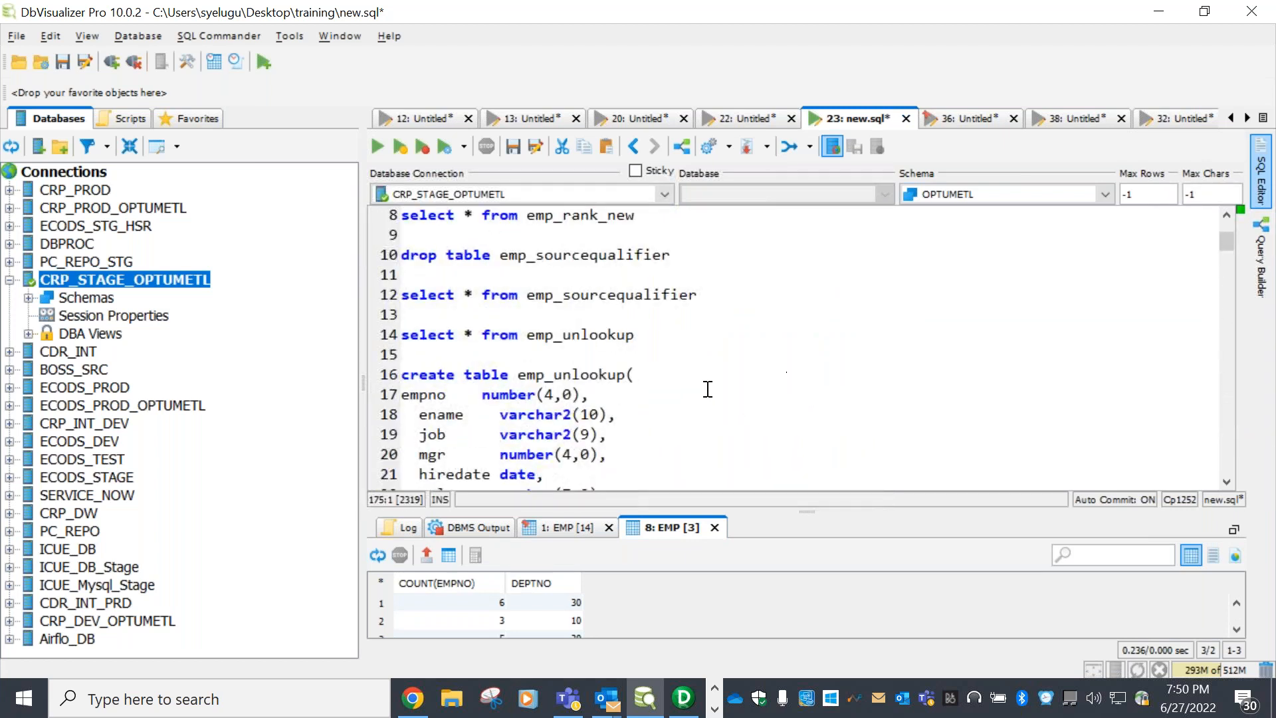
pyautogui.scroll(-3, 708, 389)
pyautogui.moveTo(402, 394); pyautogui.dragTo(401, 290)
pyautogui.scroll(-7, 834, 407)
pyautogui.scroll(-17, 831, 411)
pyautogui.scroll(-7, 1218, 399)
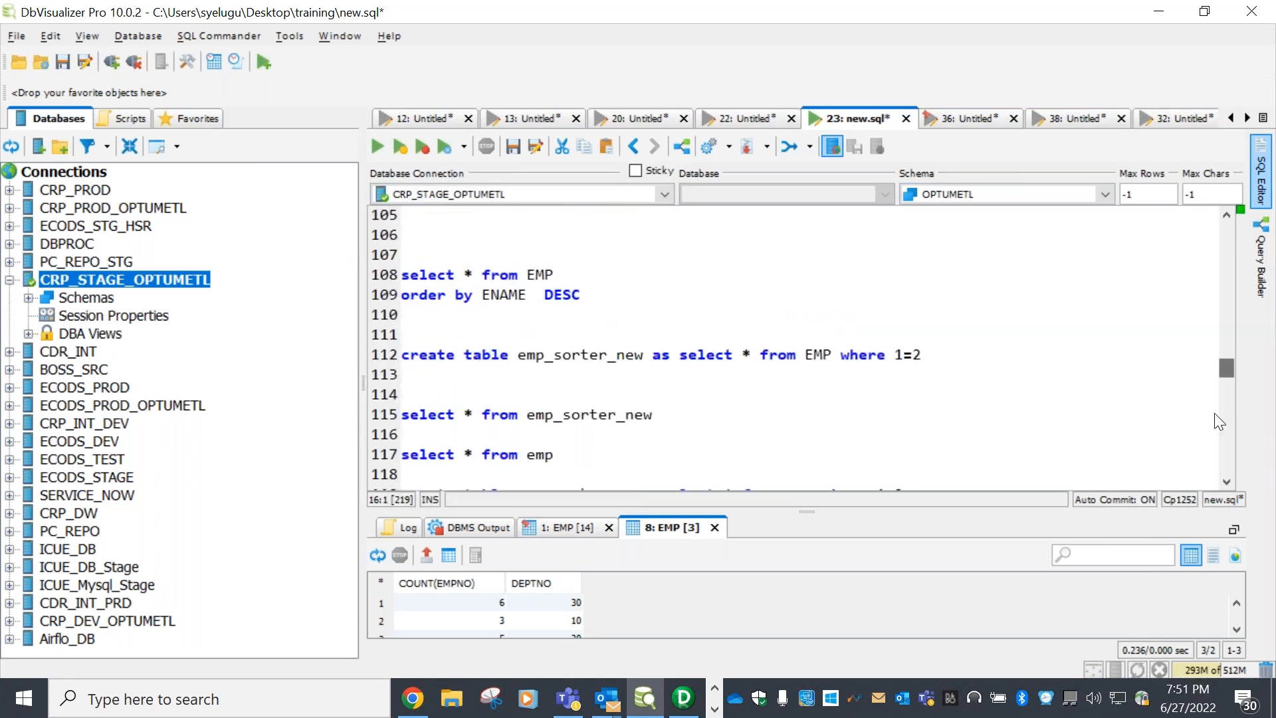
pyautogui.scroll(-20, 1218, 422)
pyautogui.click(435, 339)
pyautogui.hotkey('ctrl', 'v')
# Write 'drop table emp_agg' on line 181 and run it to drop the table
pyautogui.click(515, 237)
pyautogui.press('Return')
pyautogui.write('drop tabe')
pyautogui.press('BackSpace')
pyautogui.press('BackSpace')
pyautogui.write('le')
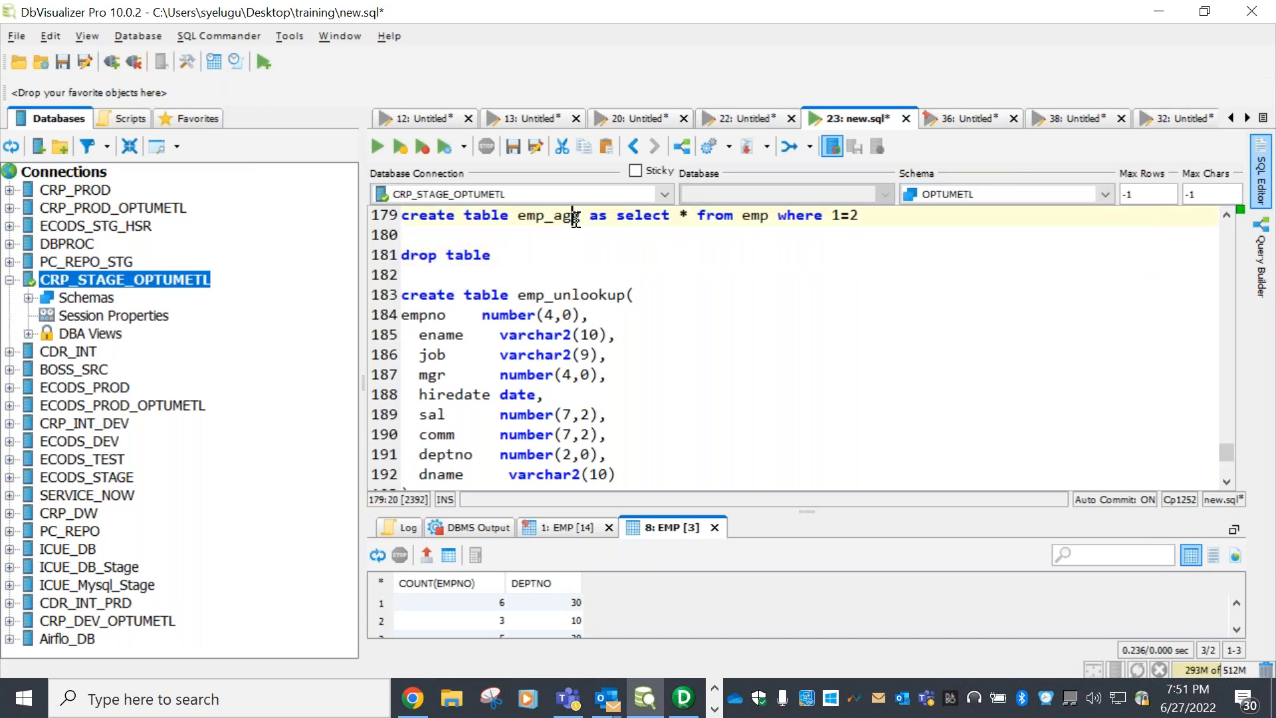
pyautogui.doubleClick(573, 215)
pyautogui.click(536, 279)
pyautogui.hotkey('ctrl', 'v')
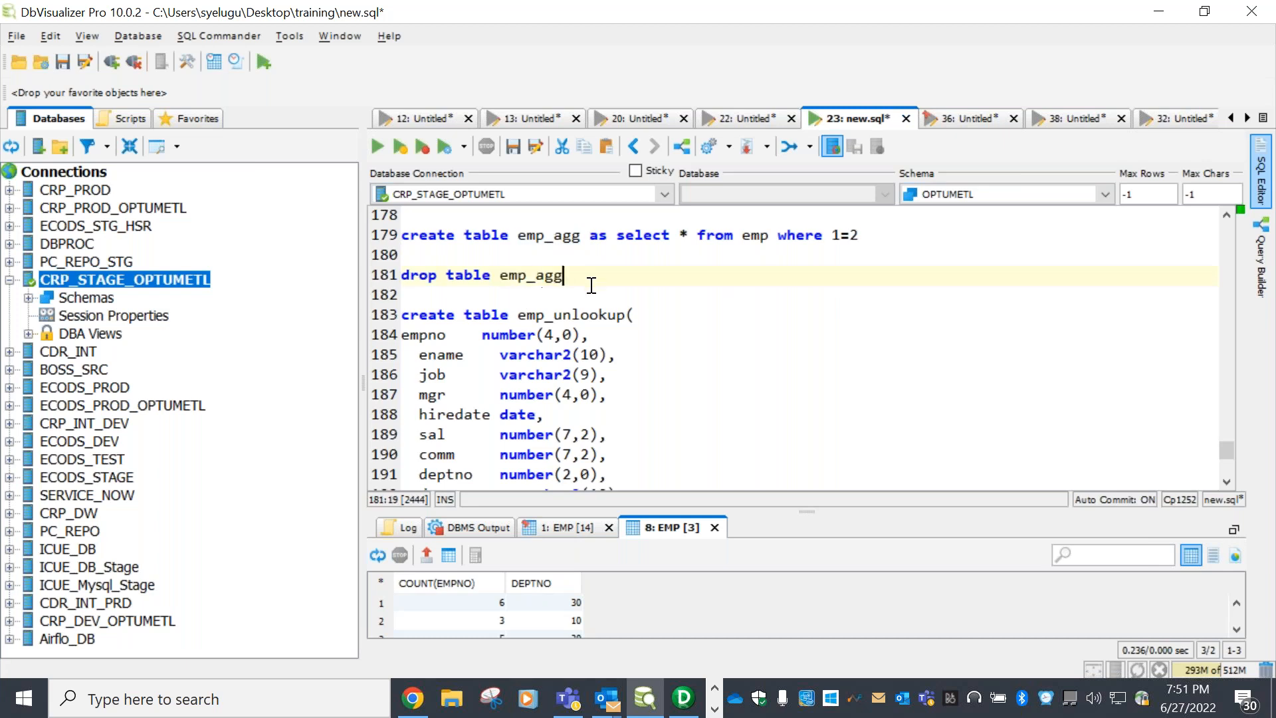
pyautogui.hotkey('shift', 'Home')
pyautogui.click(376, 147)
pyautogui.click(662, 274)
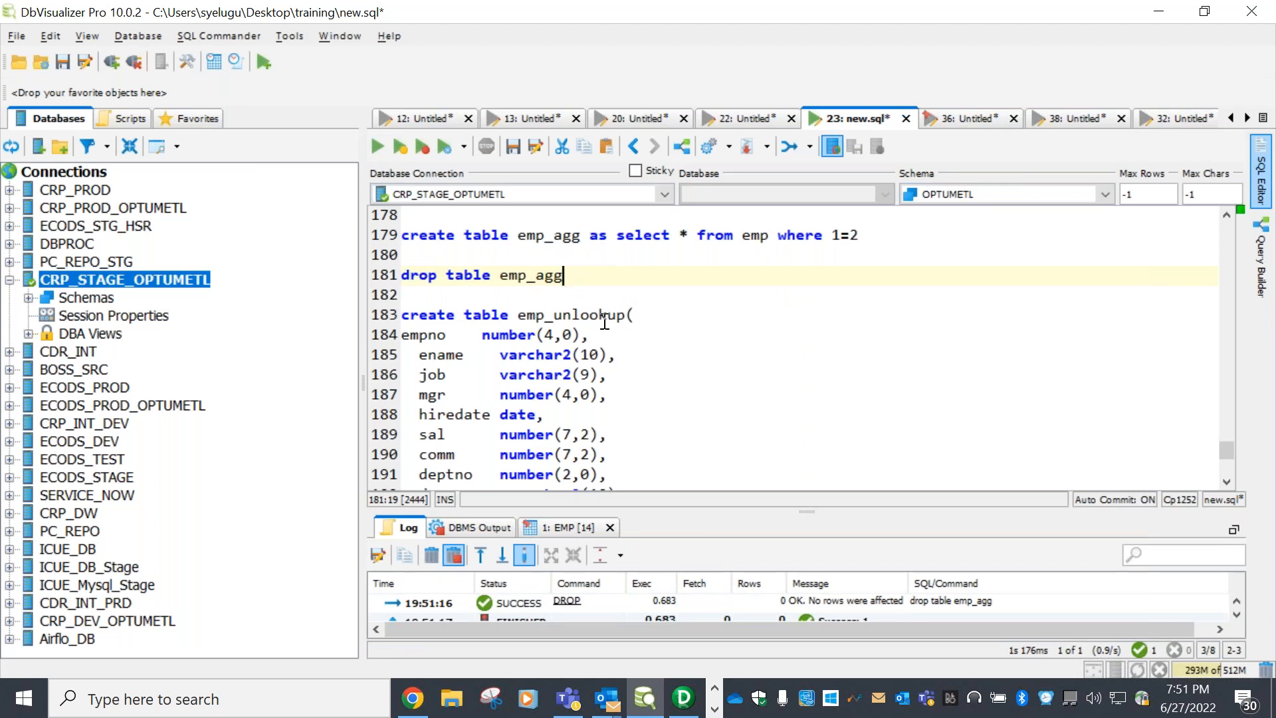
pyautogui.doubleClick(566, 278)
# Change the create script's table name from emp_unlookup to emp_agg
pyautogui.doubleClick(560, 313)
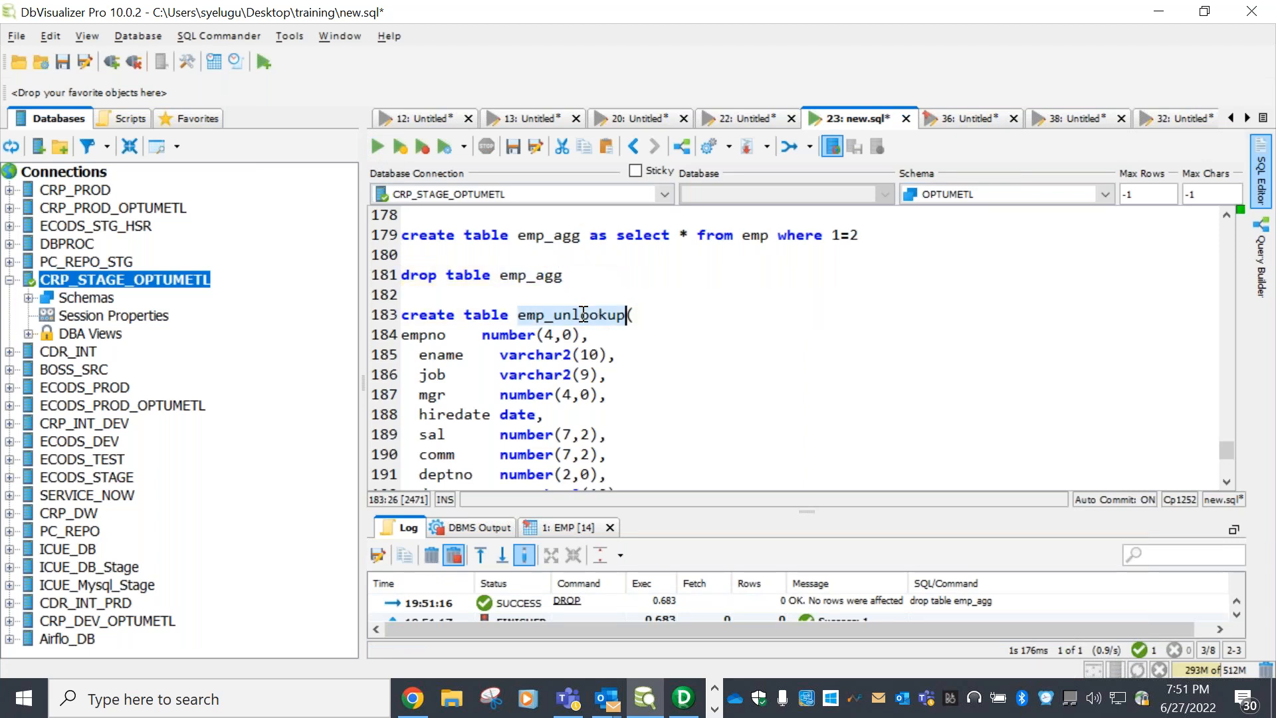
pyautogui.press('Right')
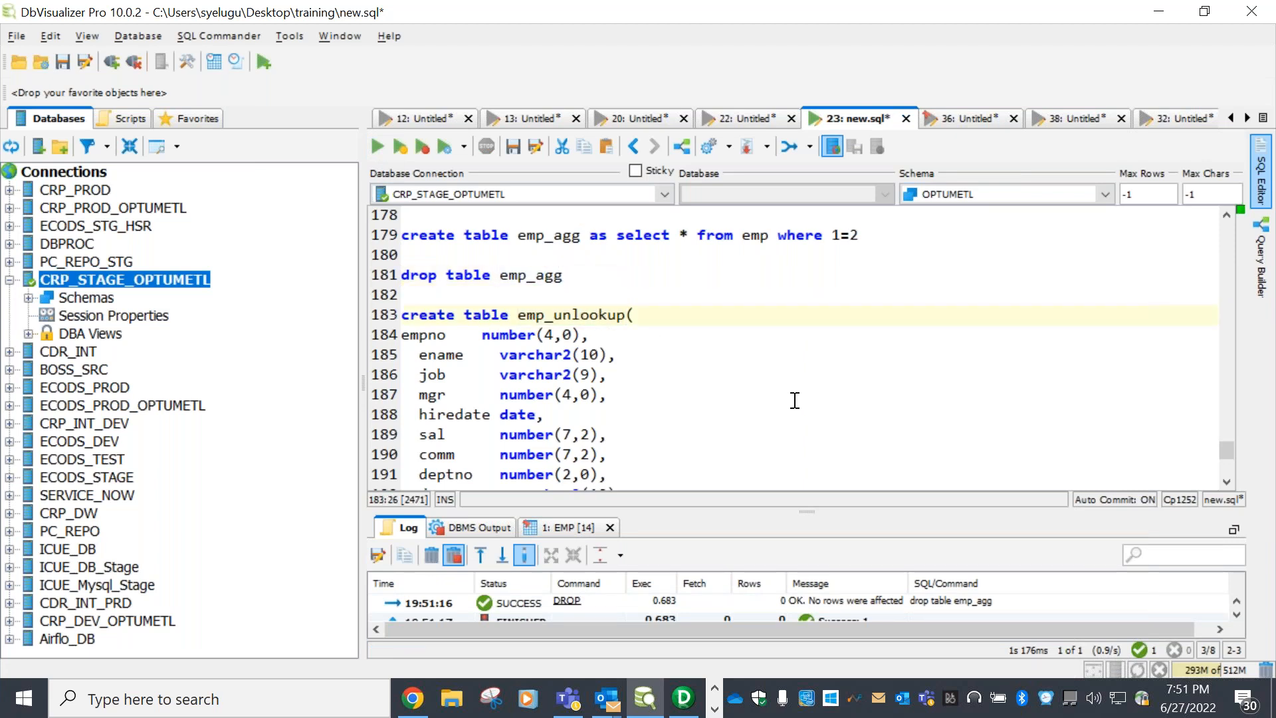
pyautogui.doubleClick(554, 276)
pyautogui.doubleClick(574, 316)
pyautogui.hotkey('ctrl', 'v')
pyautogui.scroll(-2, 655, 368)
pyautogui.scroll(1, 609, 393)
# Replace the columns with sum_sal number(10,0) and deptno number(2,0), then run the CREATE TABLE
pyautogui.moveTo(630, 432); pyautogui.dragTo(410, 434)
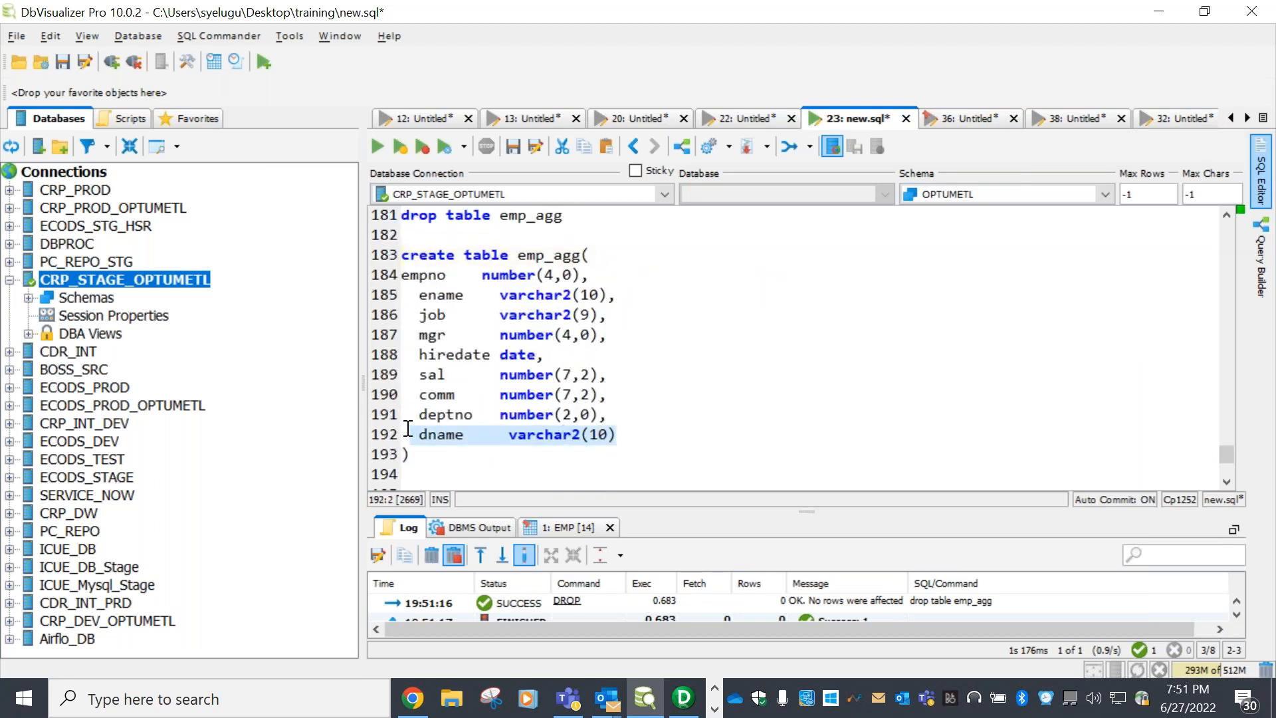
pyautogui.press('BackSpace')
pyautogui.moveTo(618, 400); pyautogui.dragTo(402, 274)
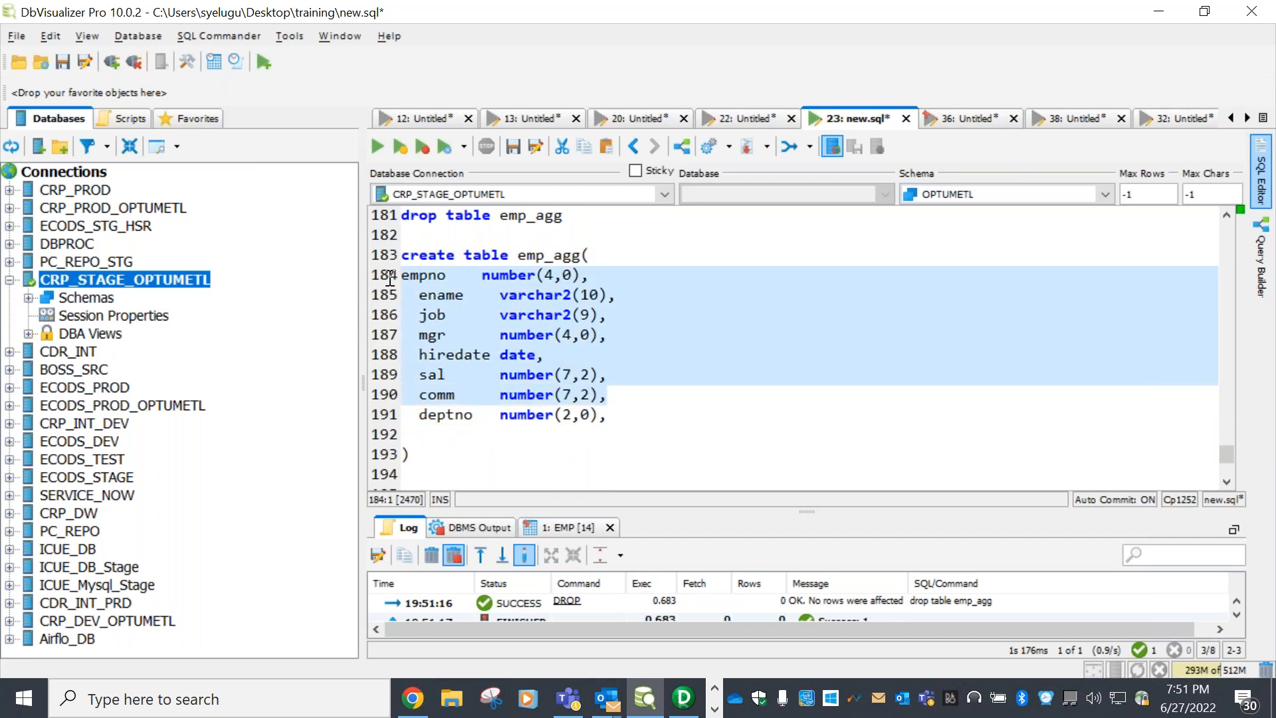
pyautogui.press('BackSpace')
pyautogui.write('su')
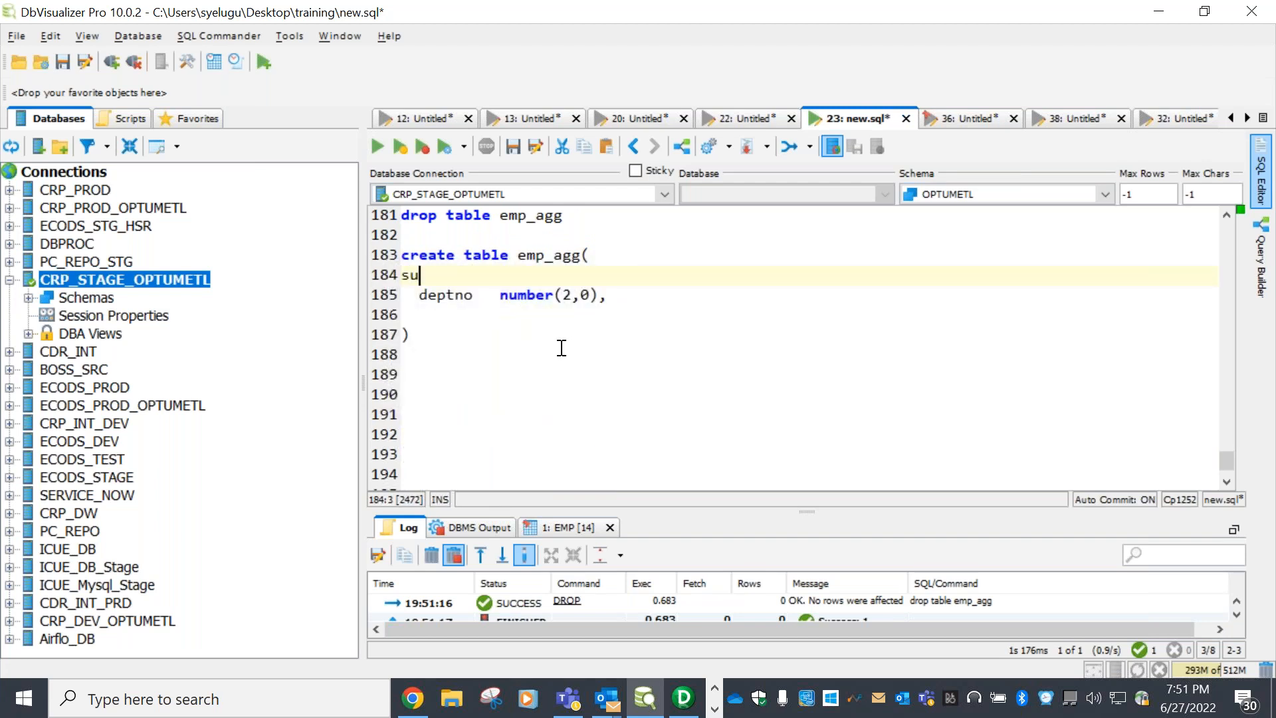
pyautogui.write('m_sal  num')
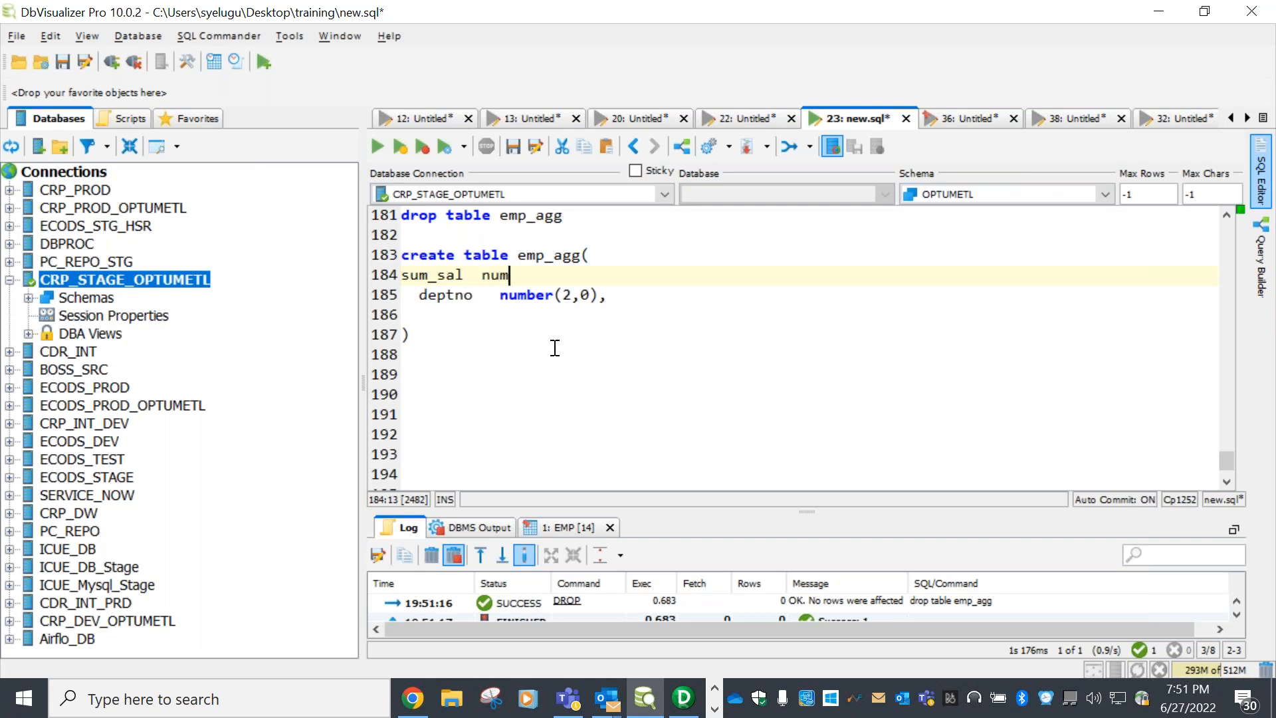
pyautogui.write('ber(10,0),')
pyautogui.click(632, 295)
pyautogui.press('BackSpace')
pyautogui.moveTo(432, 347); pyautogui.dragTo(400, 255)
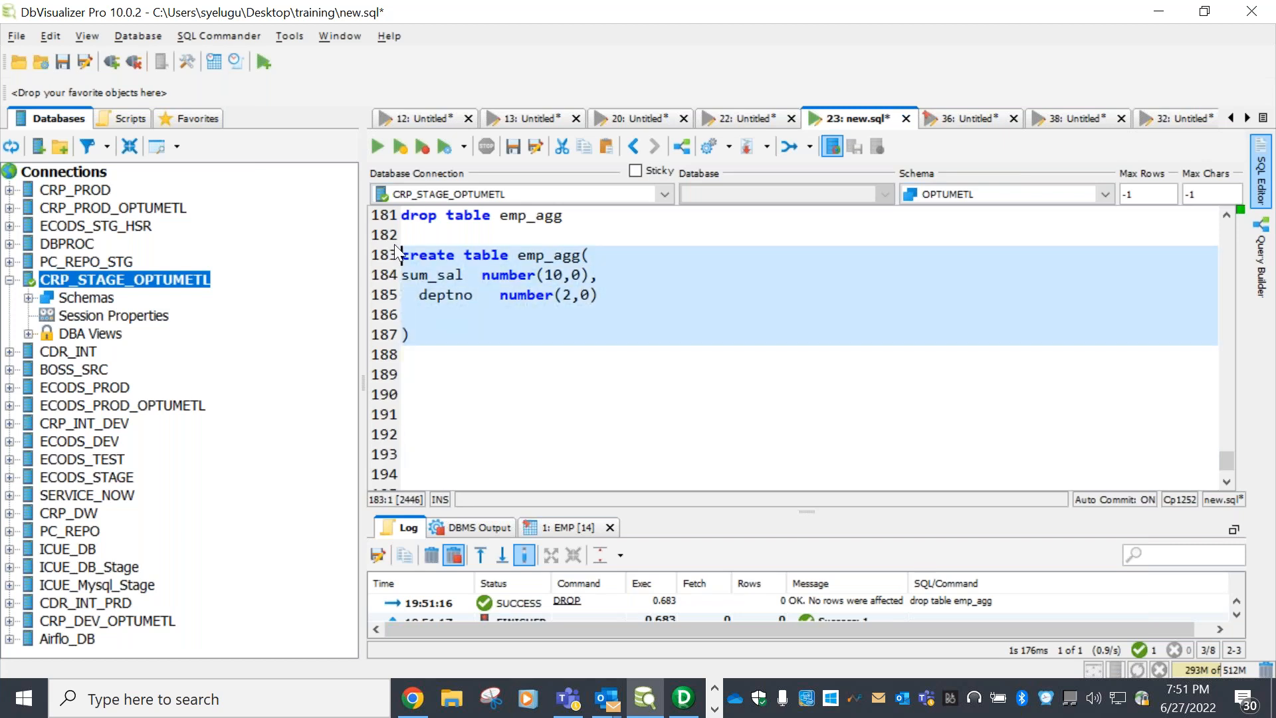
pyautogui.click(384, 149)
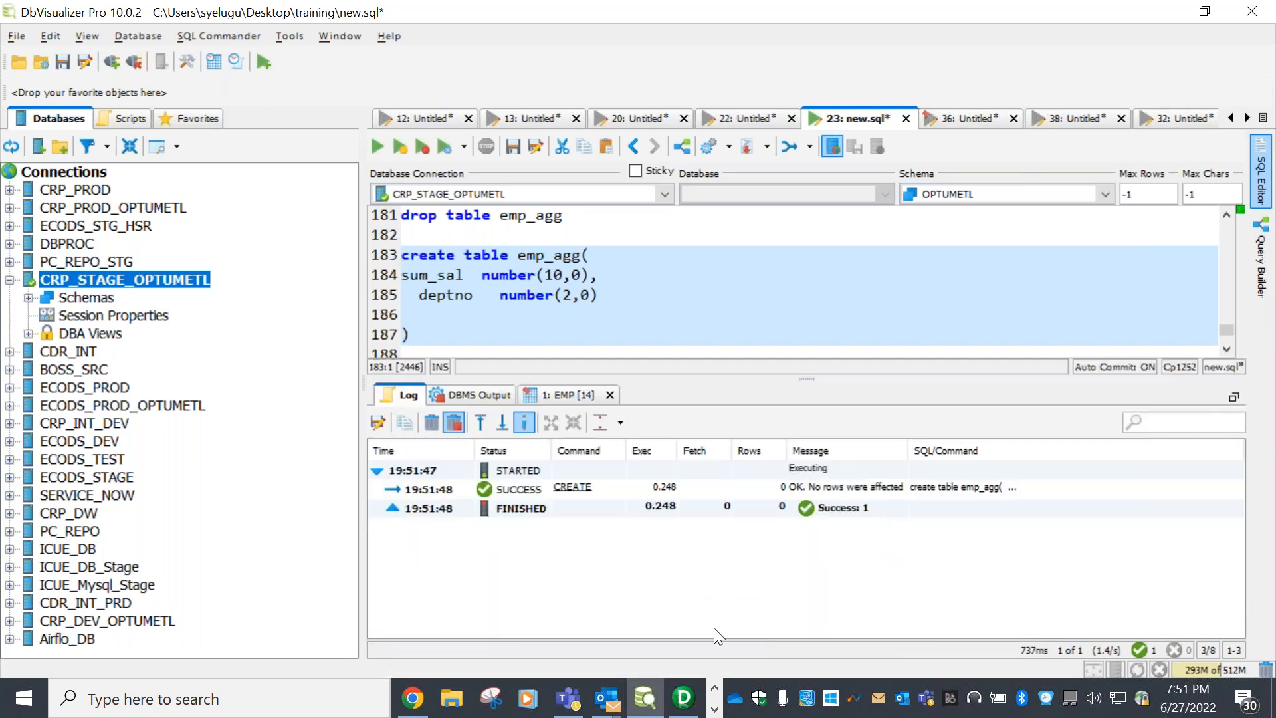
pyautogui.click(683, 698)
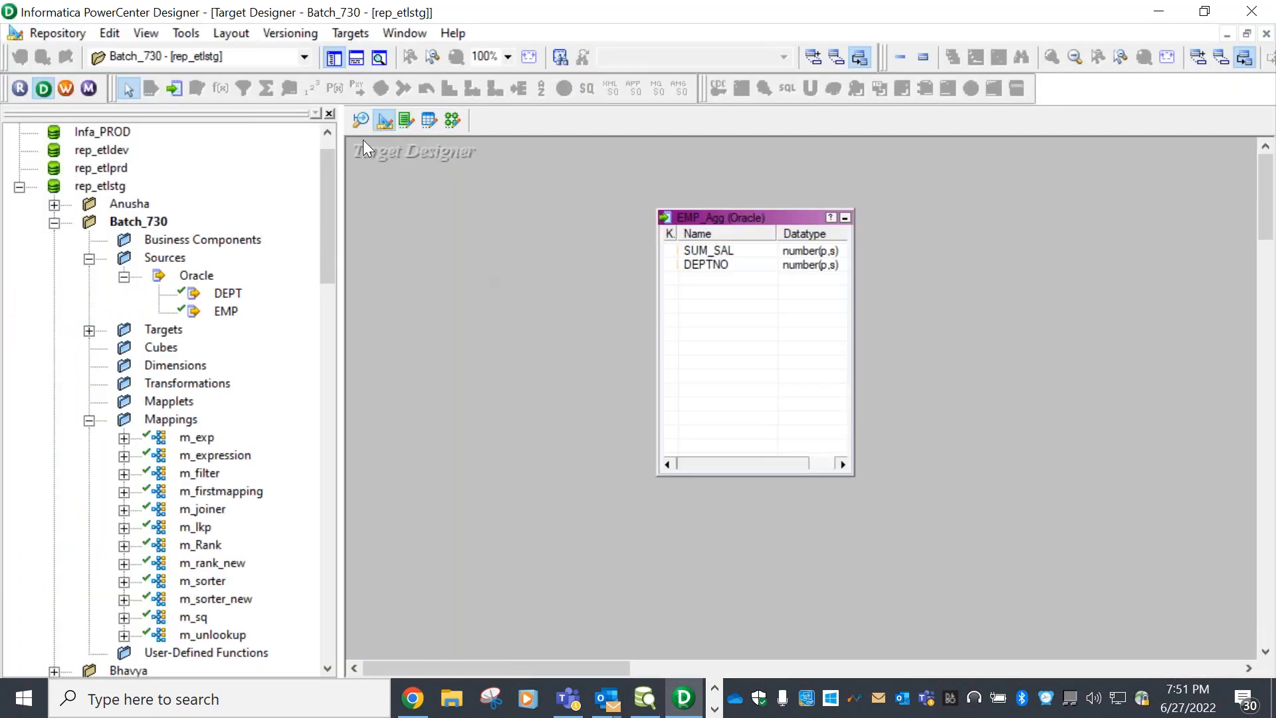
# Create a new mapping named m_agg in the Mapping Designer
pyautogui.click(453, 119)
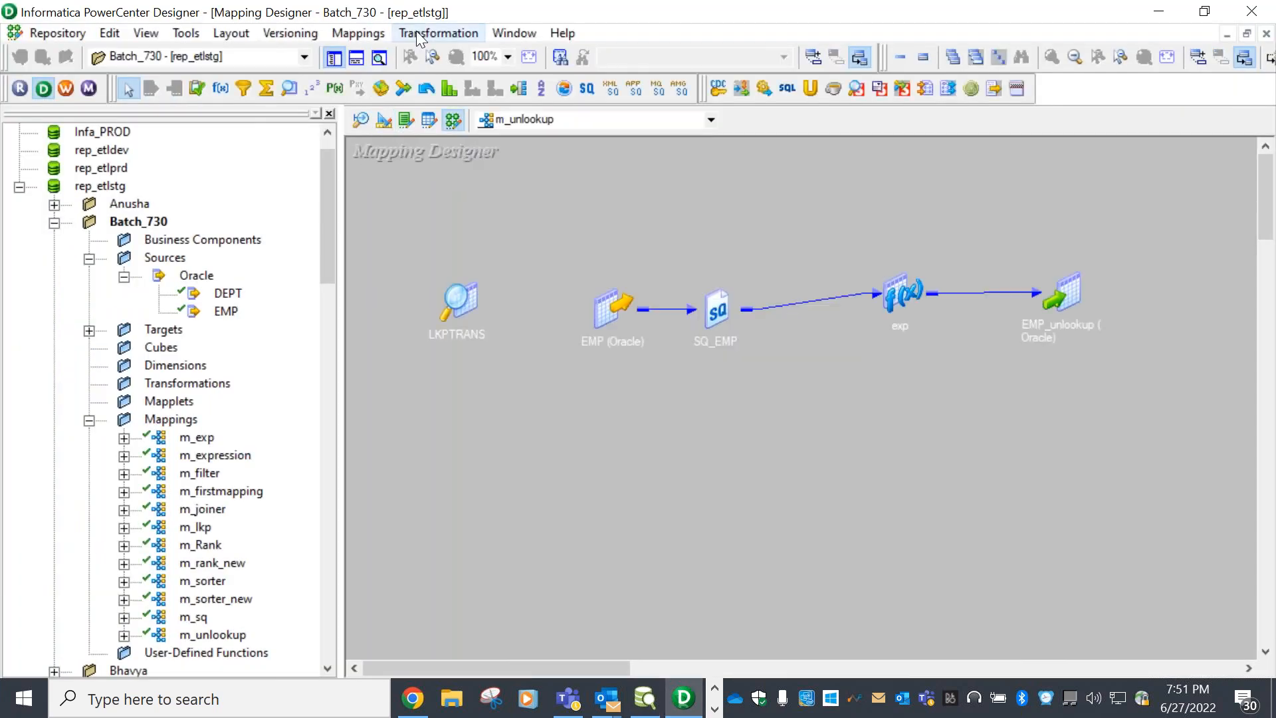
pyautogui.click(359, 34)
pyautogui.click(392, 53)
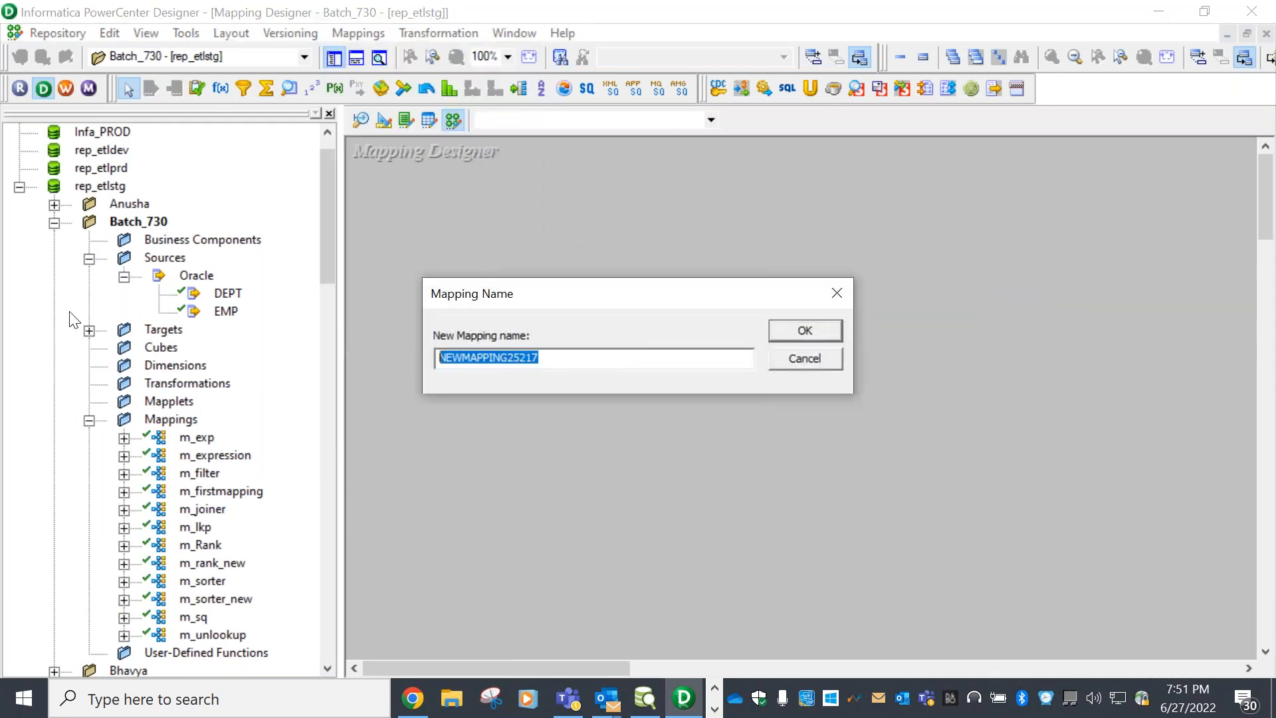
pyautogui.write('m_agg')
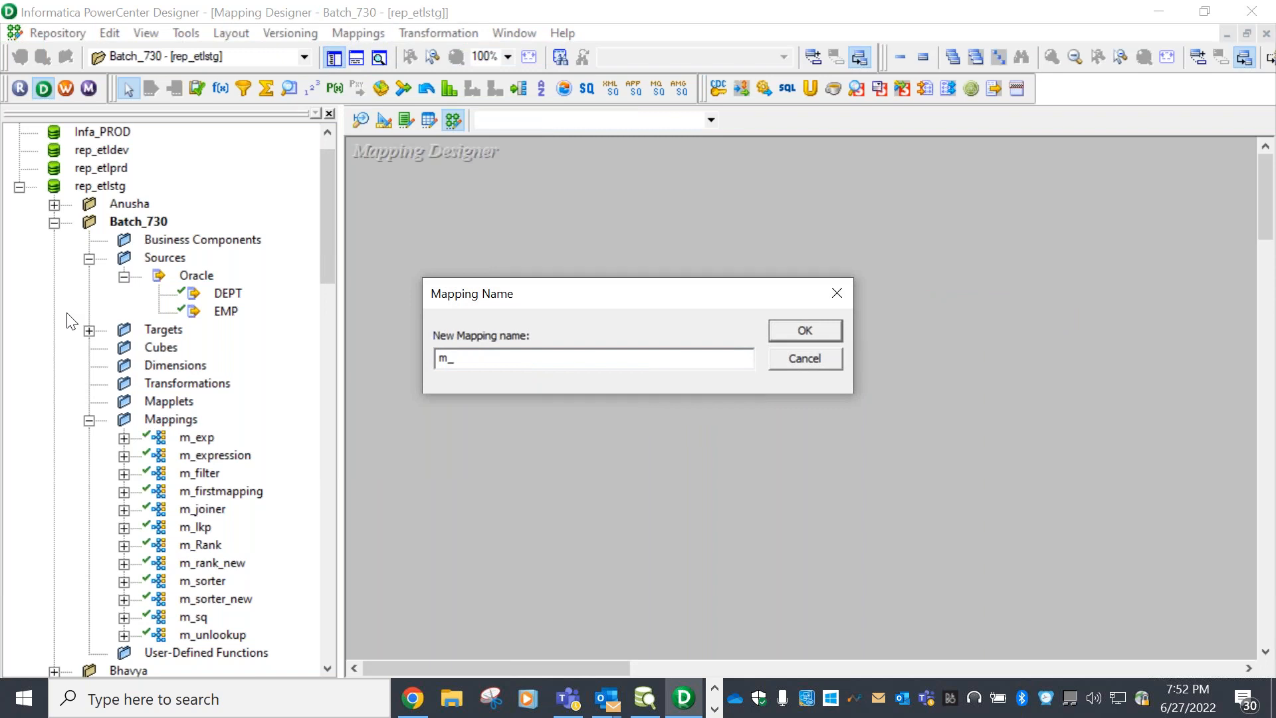
pyautogui.click(798, 329)
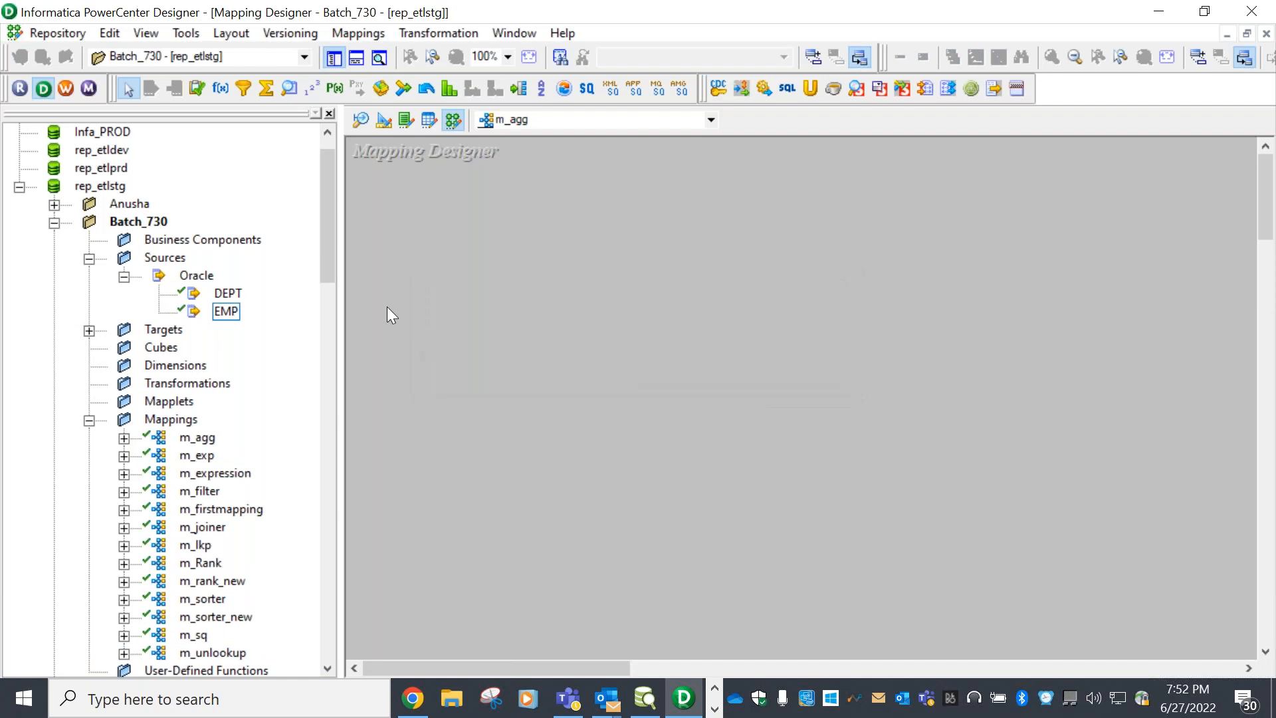
# Place the EMP source with SQ_EMP and the EMP_Agg target on the canvas and arrange them
pyautogui.moveTo(226, 311); pyautogui.dragTo(638, 286)
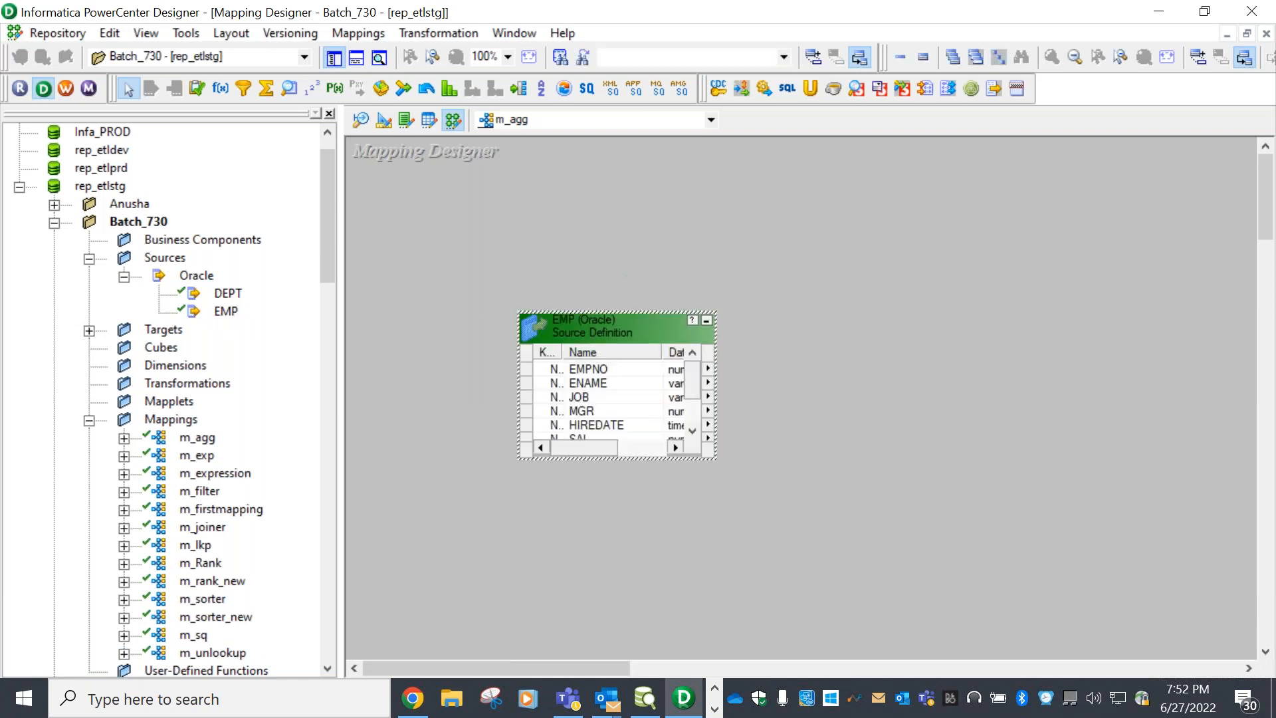
pyautogui.click(89, 330)
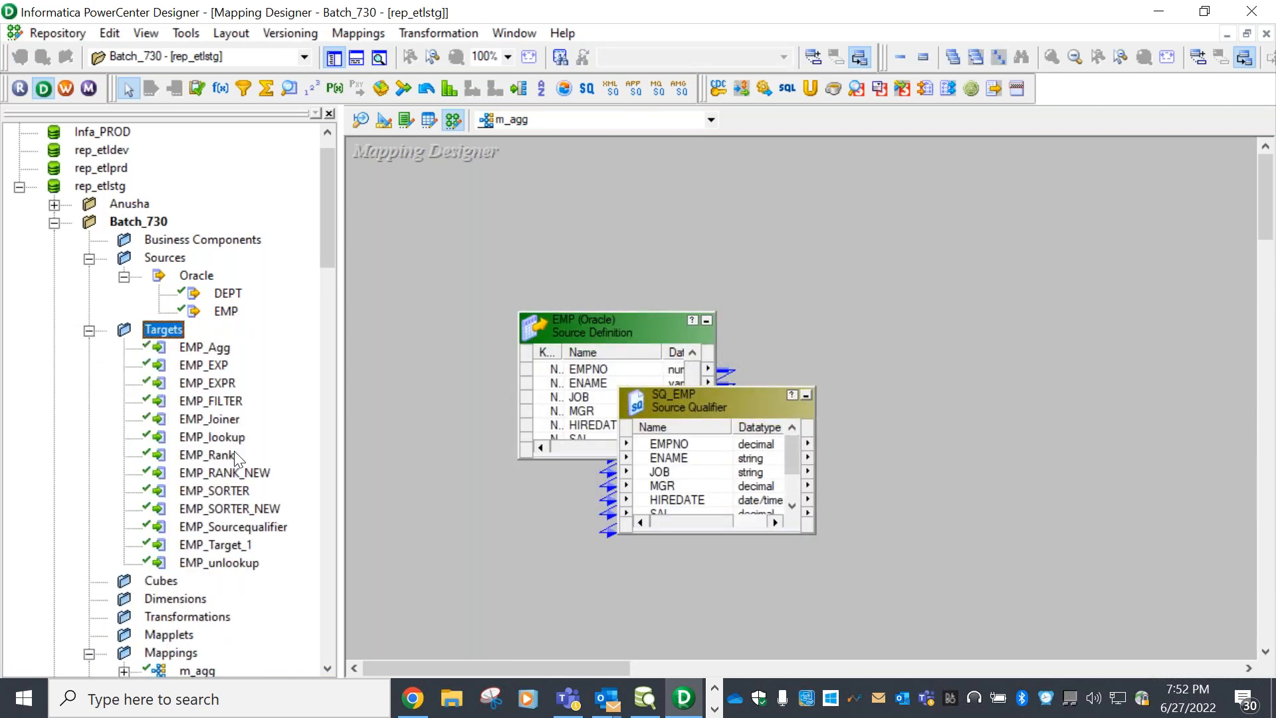
pyautogui.moveTo(204, 347); pyautogui.dragTo(1098, 358)
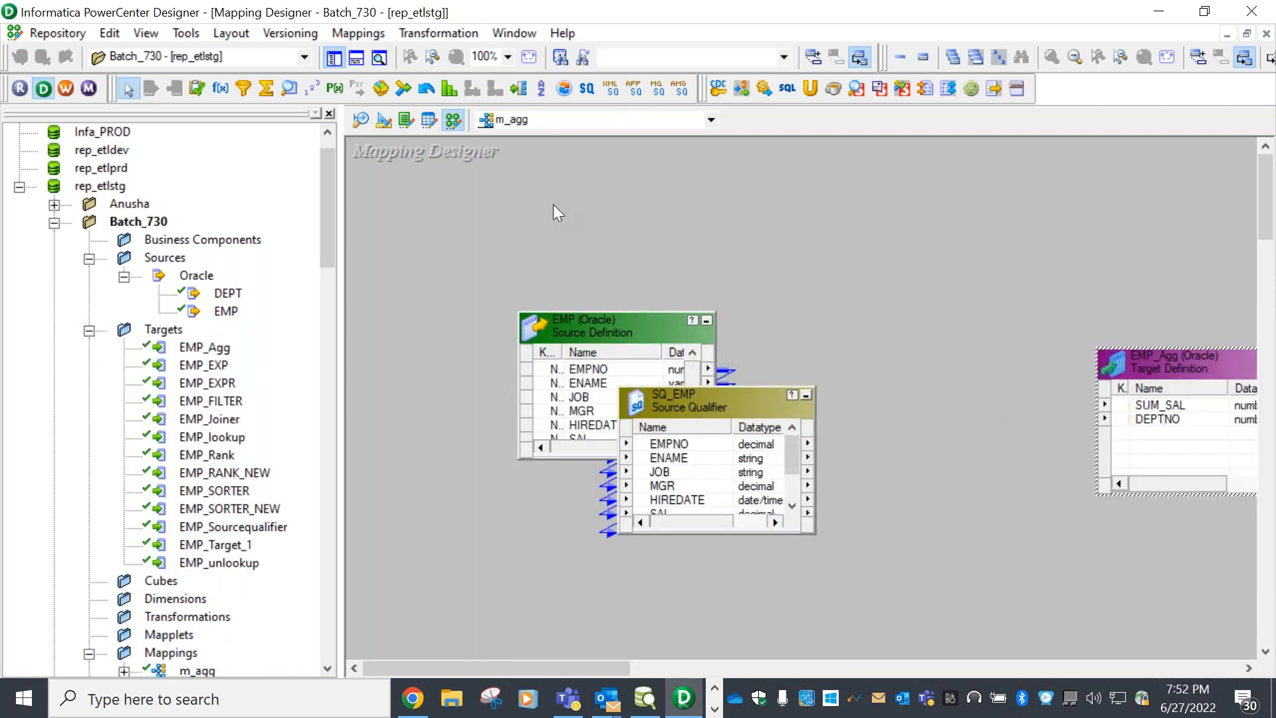
pyautogui.click(336, 59)
pyautogui.moveTo(901, 370); pyautogui.dragTo(1039, 401)
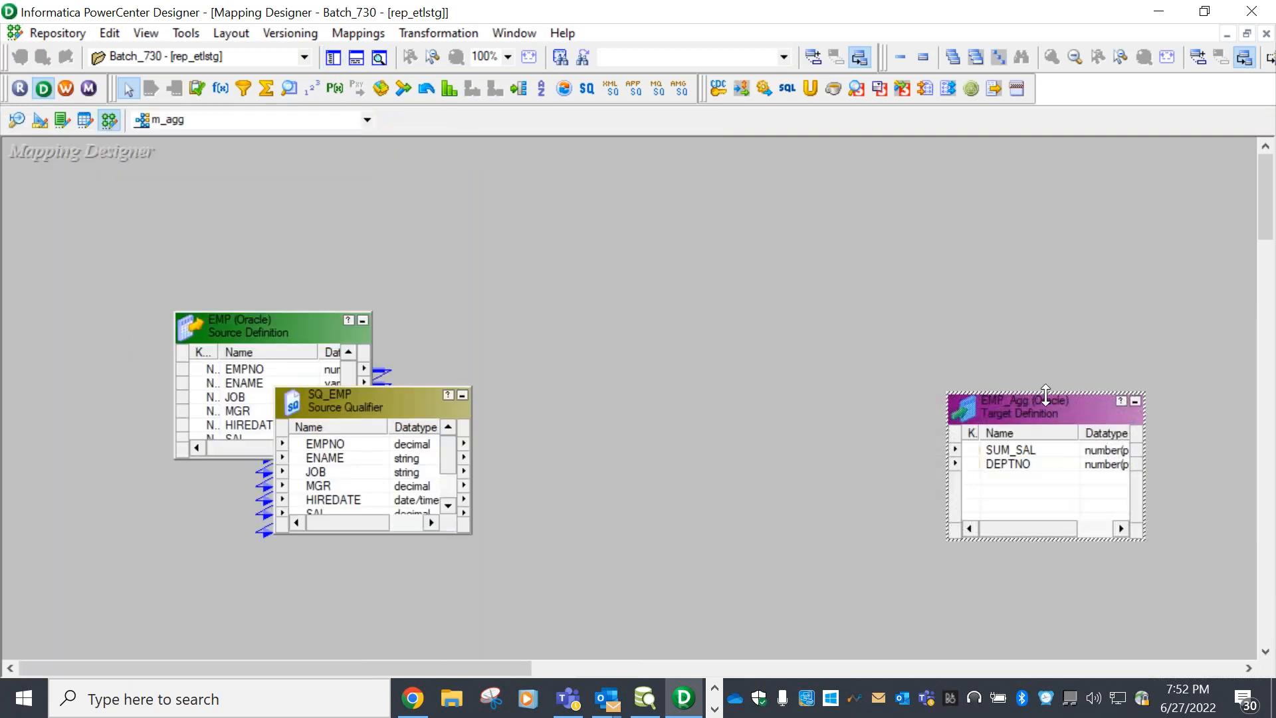
pyautogui.moveTo(258, 316); pyautogui.dragTo(217, 292)
pyautogui.moveTo(396, 404); pyautogui.dragTo(557, 285)
pyautogui.click(219, 290)
pyautogui.moveTo(220, 289)
pyautogui.mouseDown()
pyautogui.moveTo(220, 197)
pyautogui.moveTo(241, 225)
pyautogui.moveTo(204, 284)
pyautogui.mouseUp()
pyautogui.moveTo(536, 297); pyautogui.dragTo(513, 308)
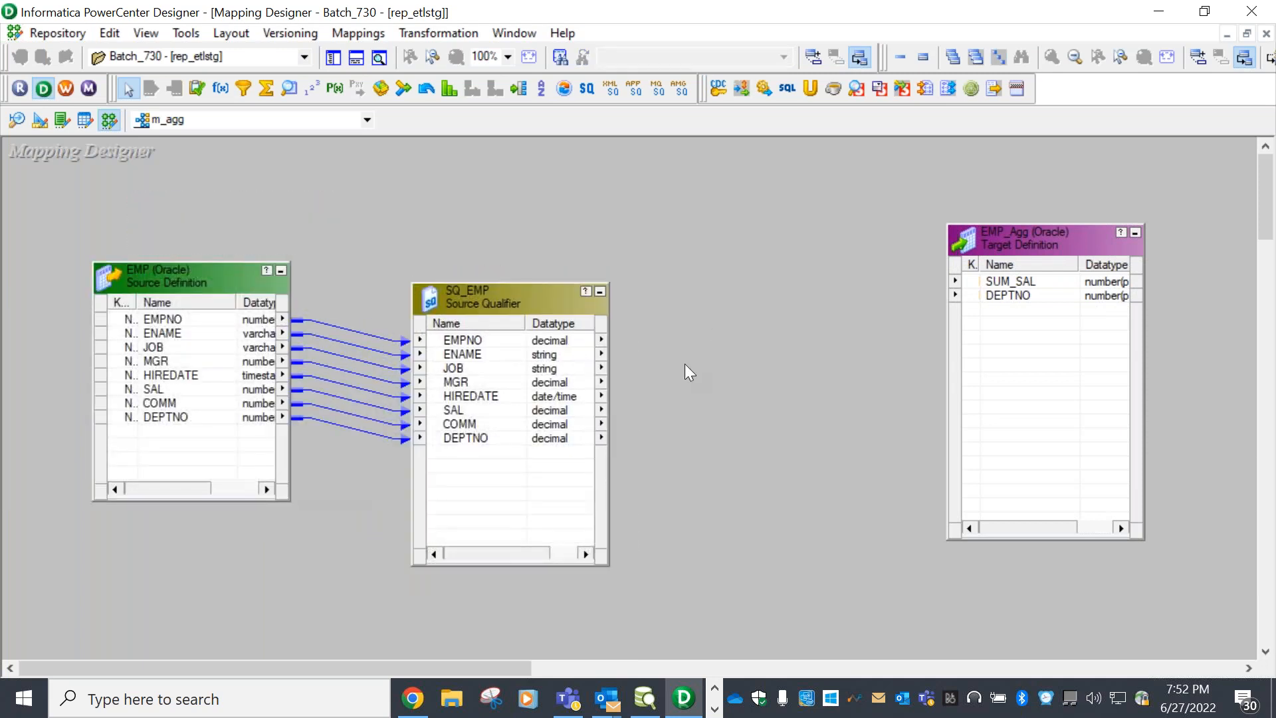
pyautogui.click(444, 32)
pyautogui.click(469, 83)
# Create an Aggregator transformation named Agg and arrange the boxes on the canvas
pyautogui.click(679, 383)
pyautogui.click(521, 129)
pyautogui.click(566, 429)
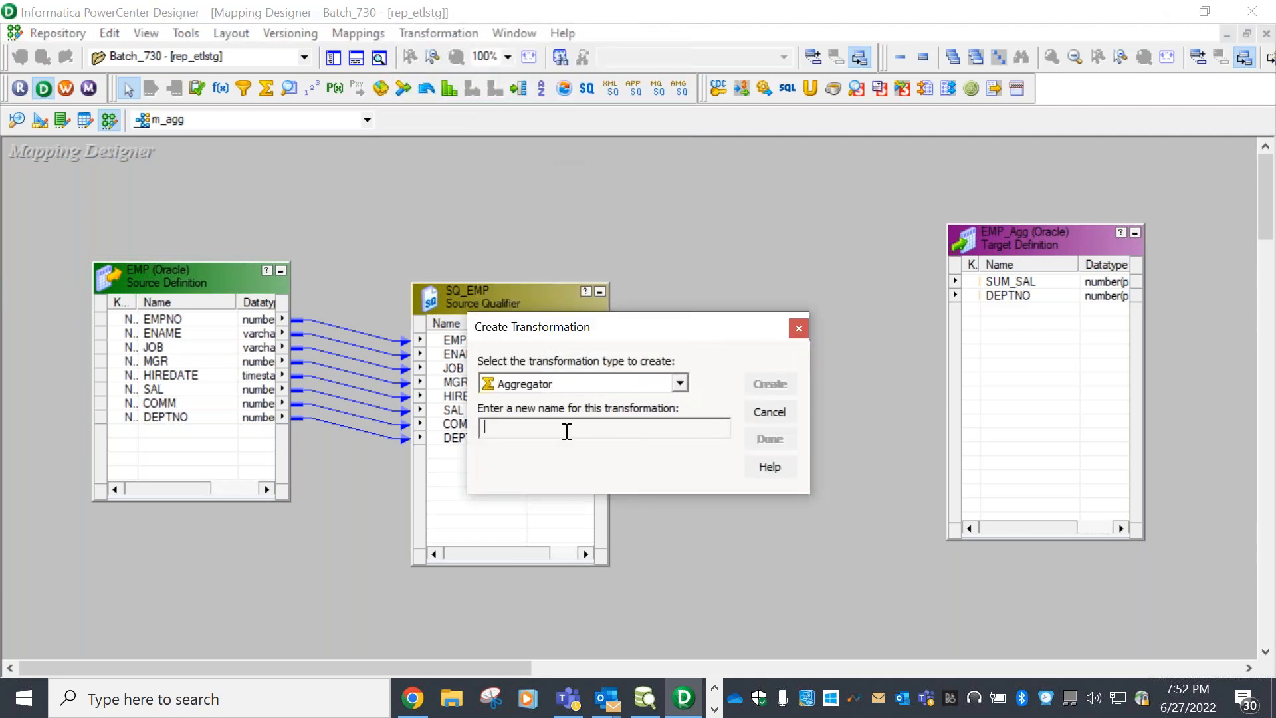
pyautogui.write('Agg')
pyautogui.click(775, 389)
pyautogui.click(769, 439)
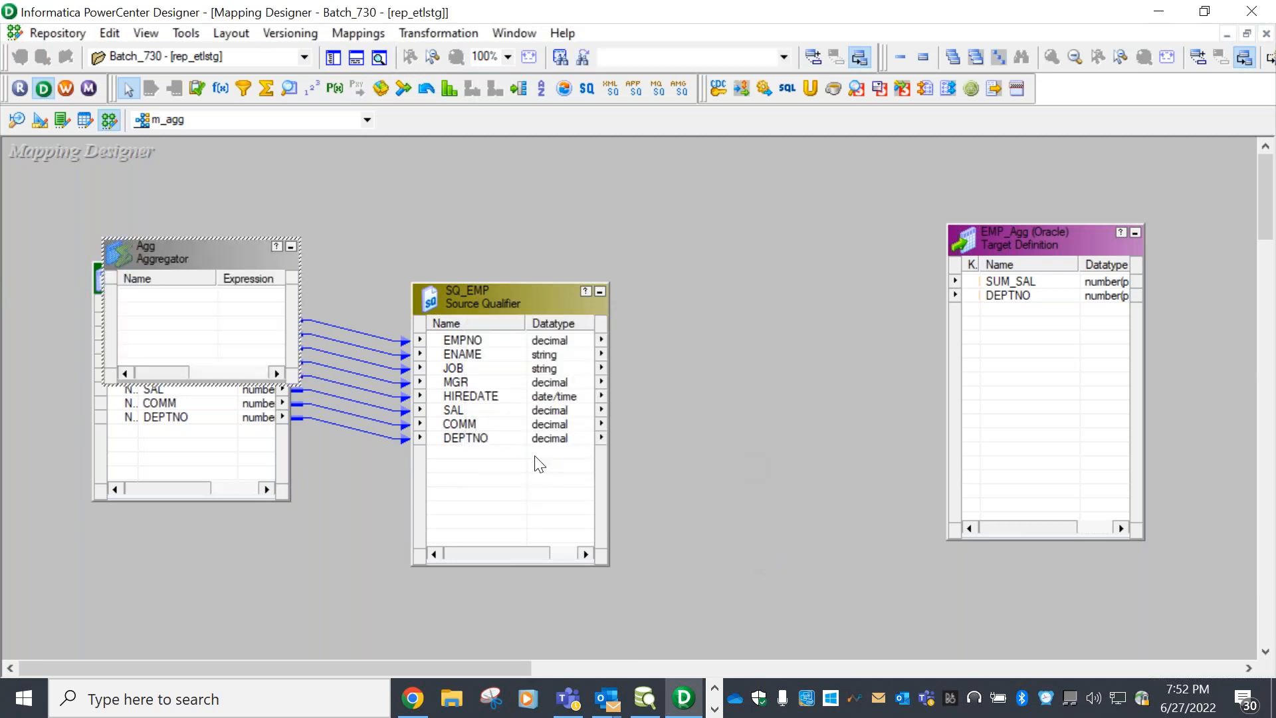
pyautogui.moveTo(142, 246); pyautogui.dragTo(708, 295)
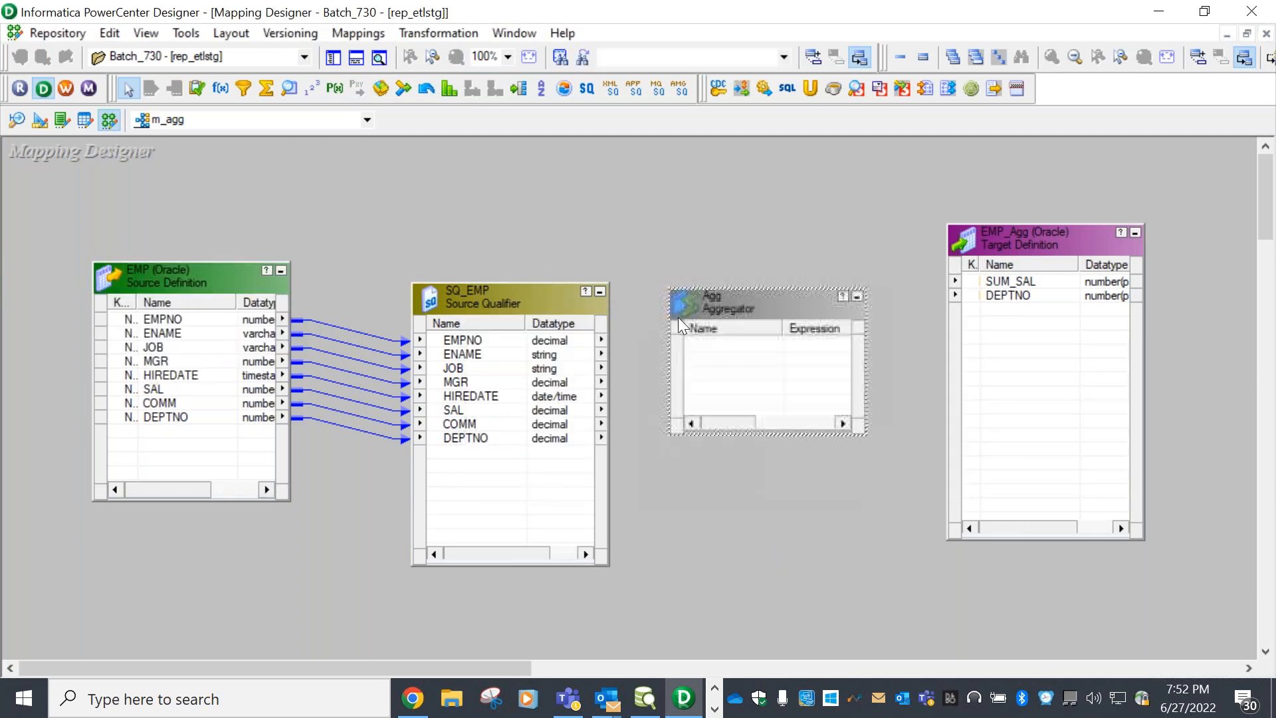
pyautogui.moveTo(210, 282); pyautogui.dragTo(190, 246)
pyautogui.moveTo(485, 309); pyautogui.dragTo(447, 269)
pyautogui.moveTo(1031, 252); pyautogui.dragTo(1056, 267)
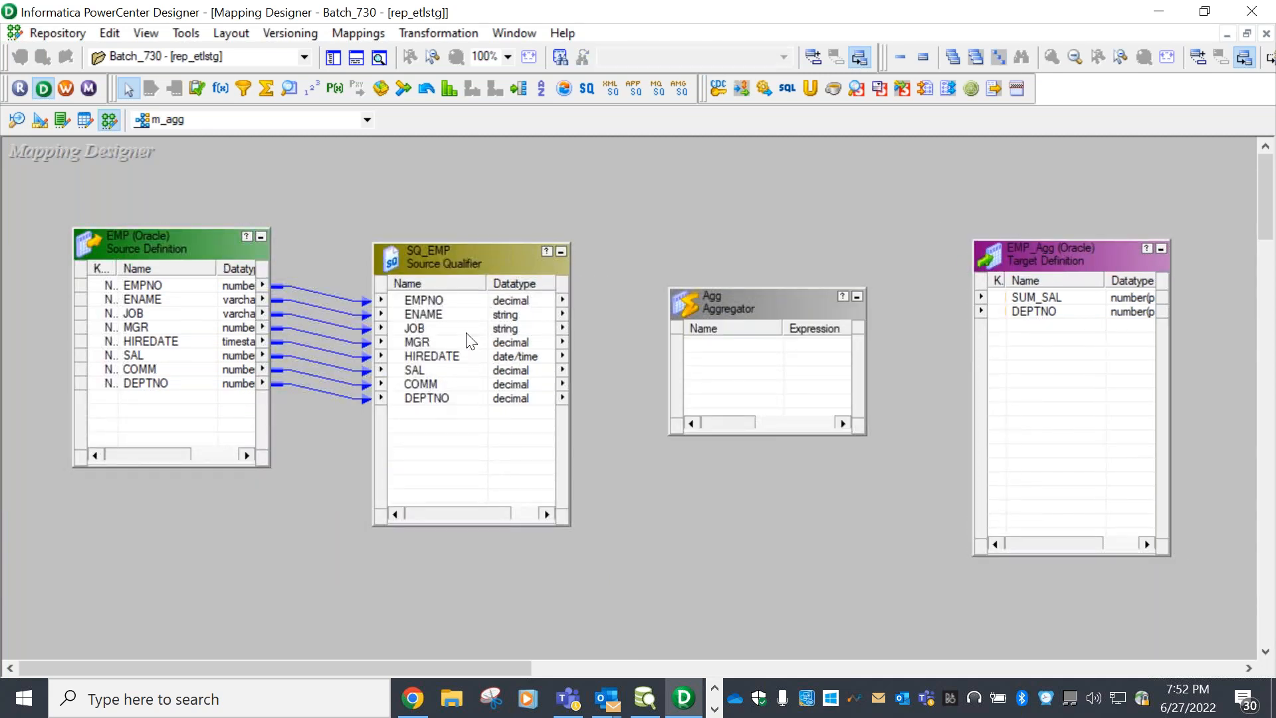
# Link the SAL and DEPTNO ports from SQ_EMP into the Agg aggregator
pyautogui.click(404, 372)
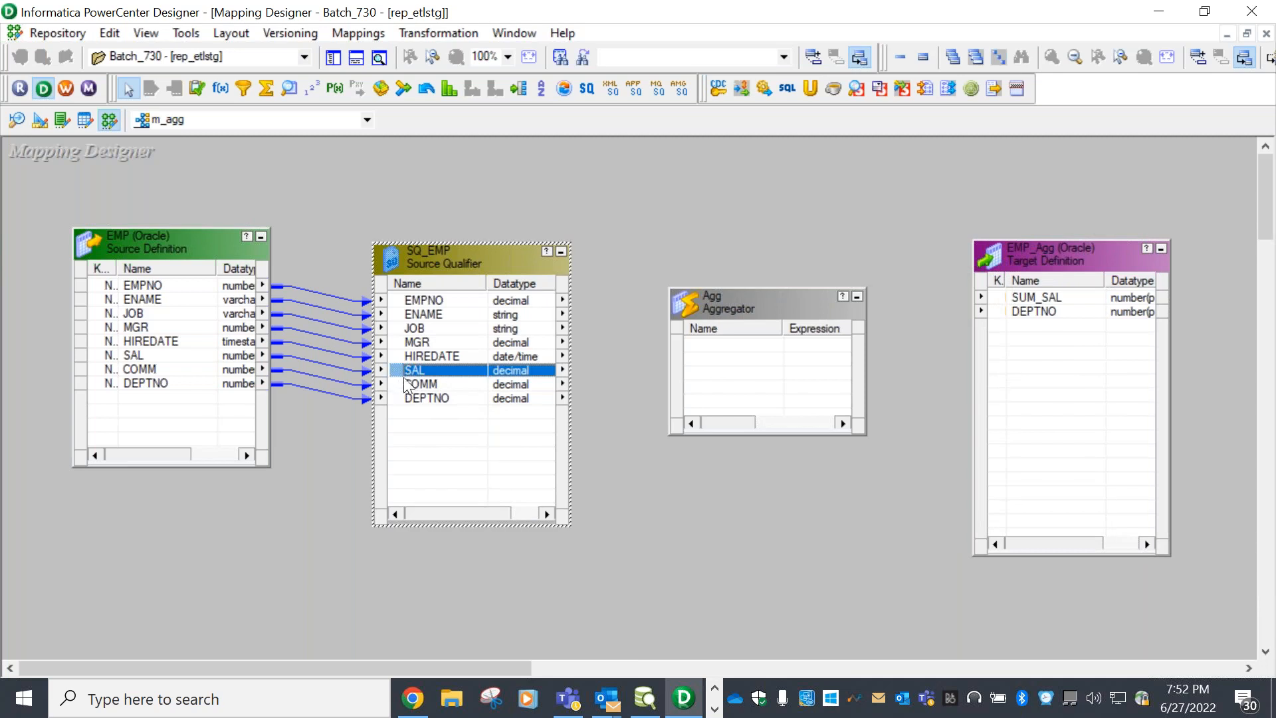
pyautogui.moveTo(401, 376); pyautogui.dragTo(761, 362)
pyautogui.moveTo(447, 401); pyautogui.dragTo(758, 421)
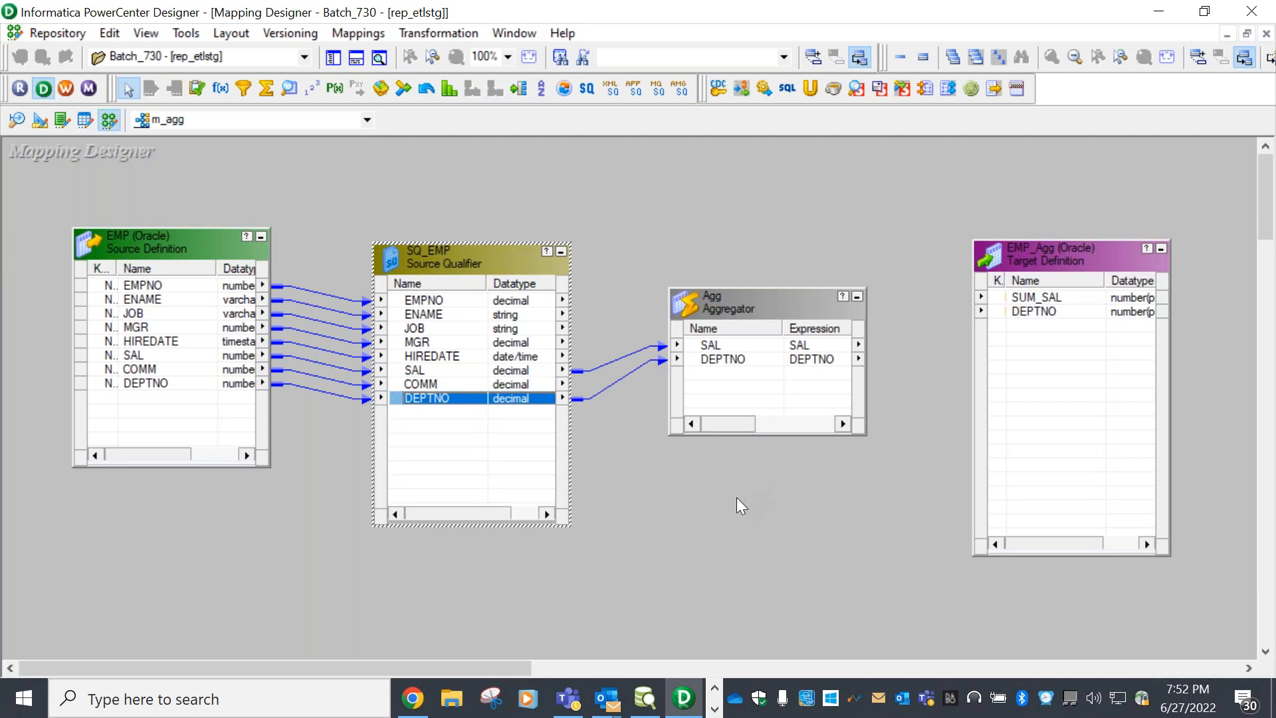
pyautogui.moveTo(773, 313); pyautogui.dragTo(772, 258)
pyautogui.click(771, 205)
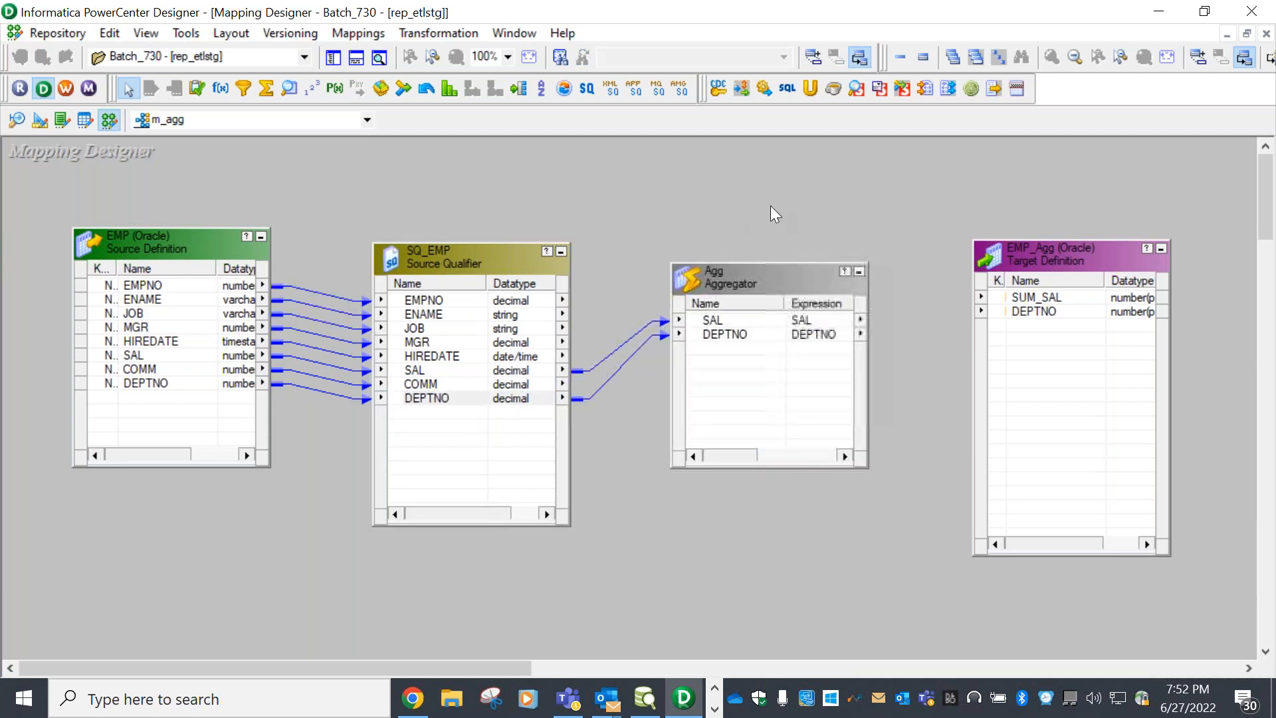
pyautogui.click(785, 277)
# Open the Agg aggregator's Edit Transformations and review its Ports and Properties
pyautogui.doubleClick(786, 276)
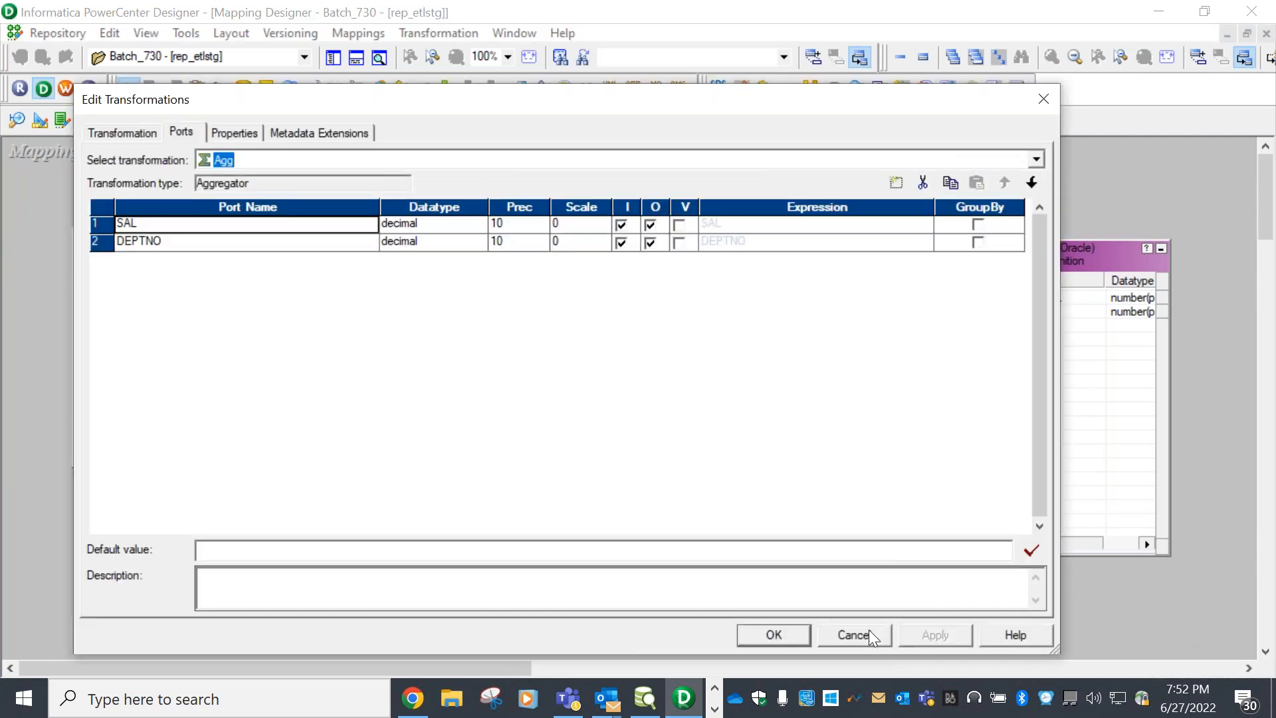
pyautogui.click(216, 246)
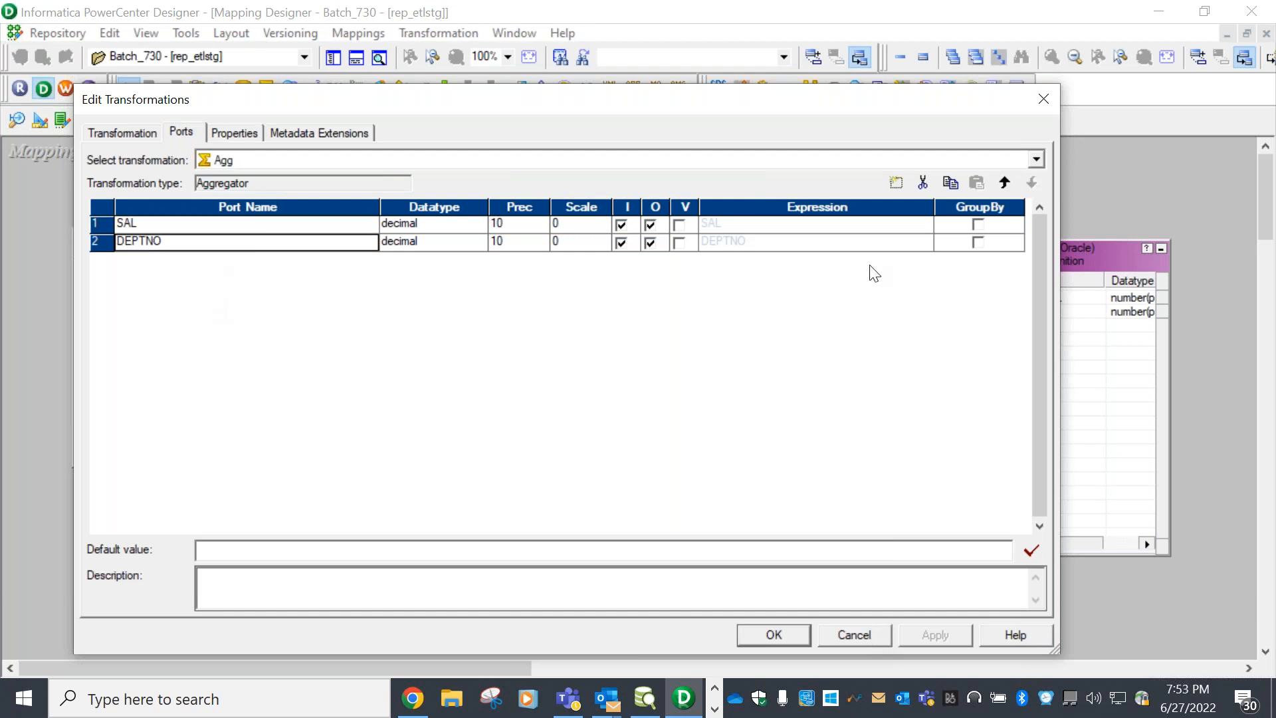
pyautogui.click(1041, 106)
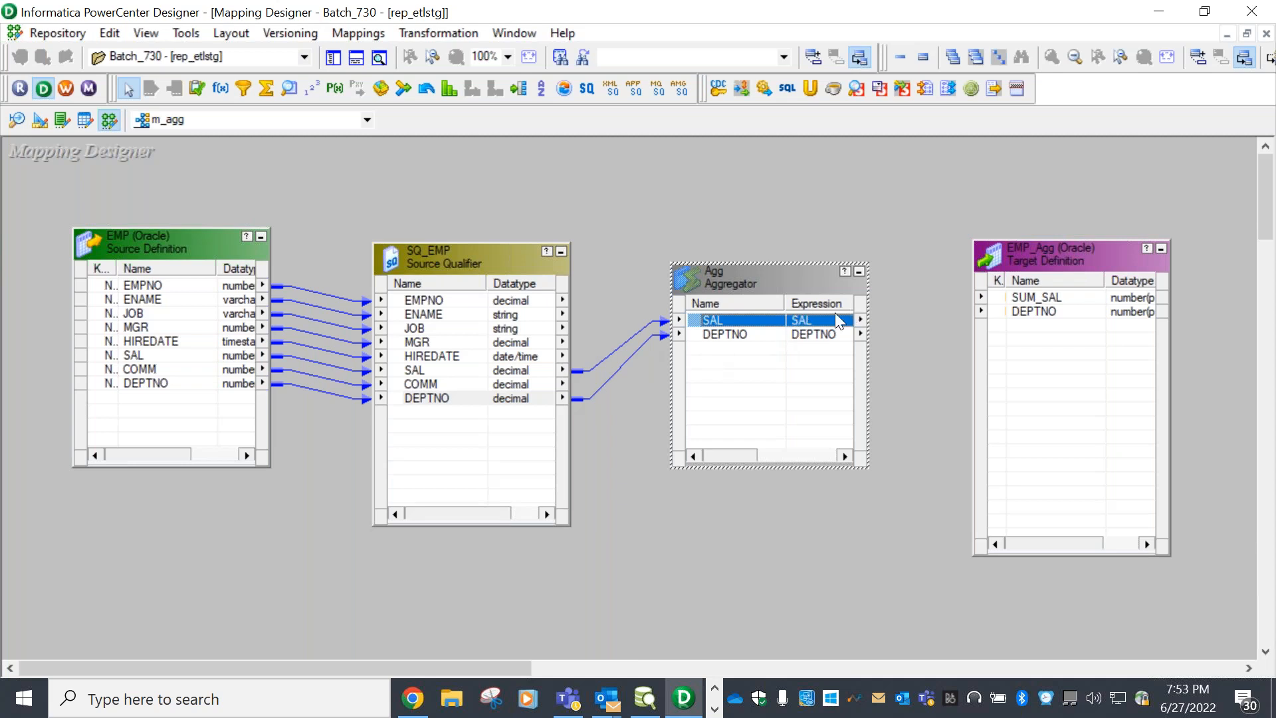
pyautogui.click(764, 335)
pyautogui.click(744, 323)
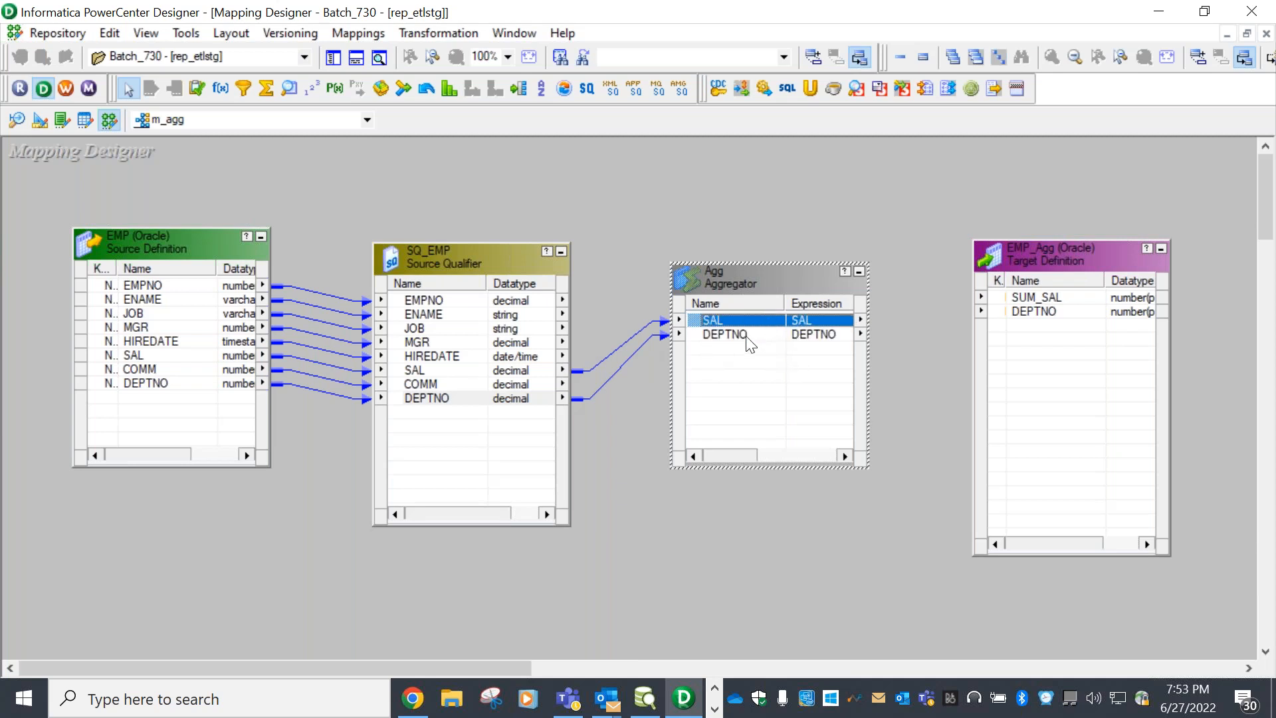
pyautogui.doubleClick(787, 281)
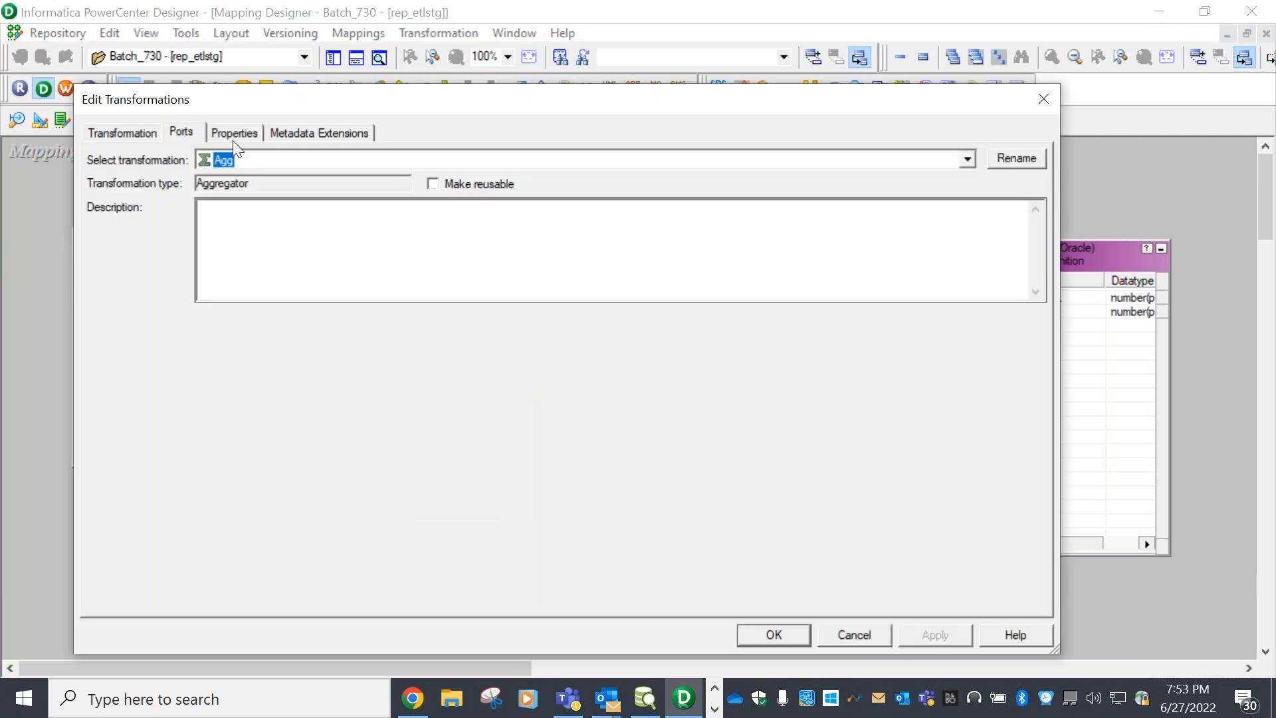
pyautogui.click(192, 131)
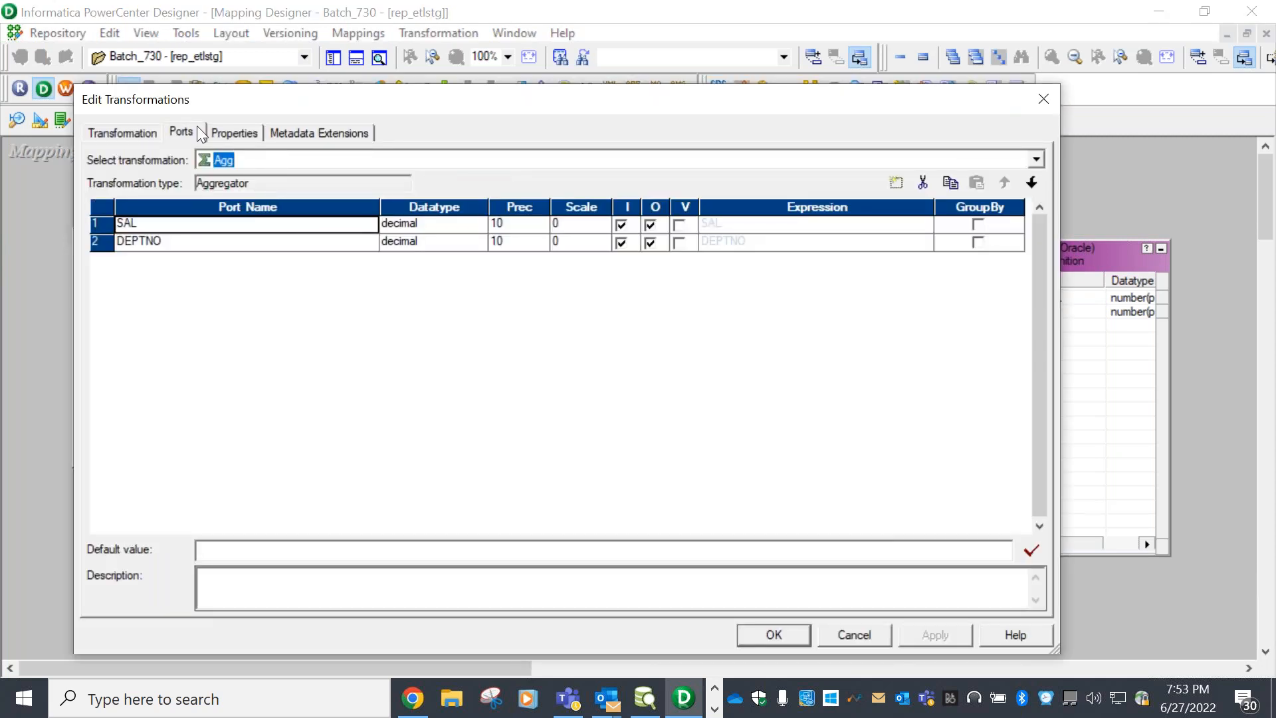
pyautogui.click(229, 132)
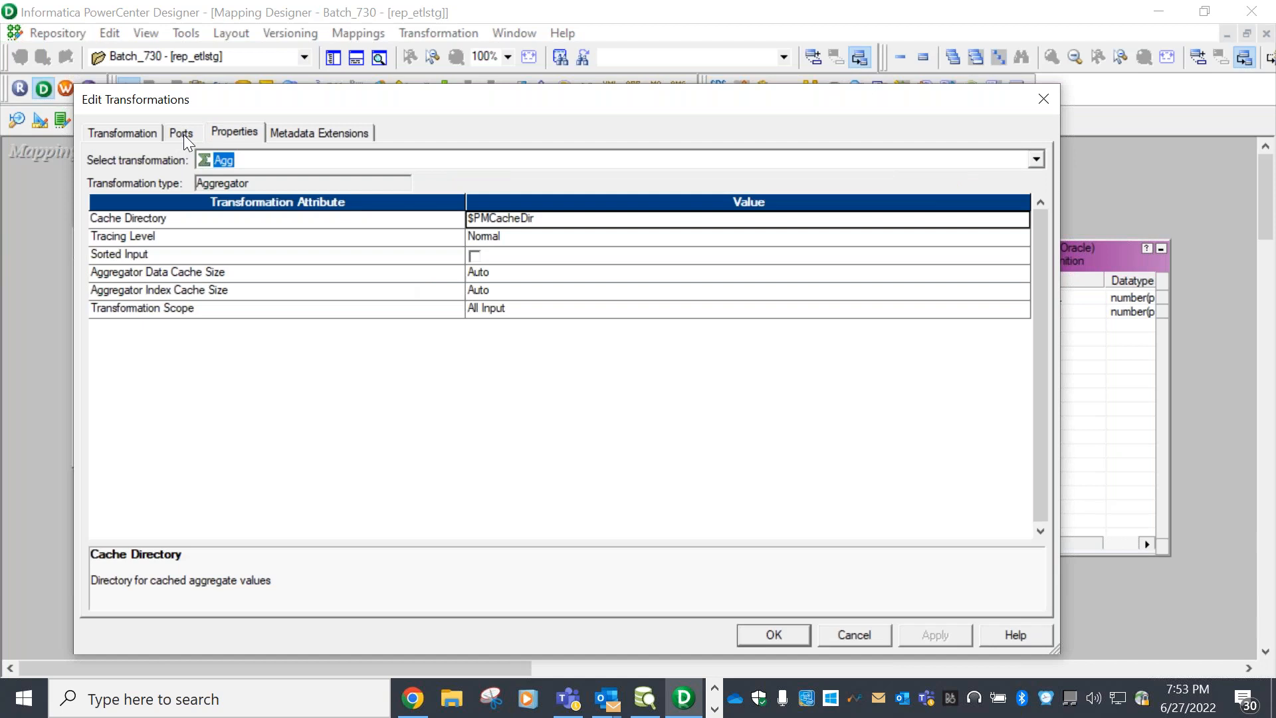
pyautogui.click(183, 134)
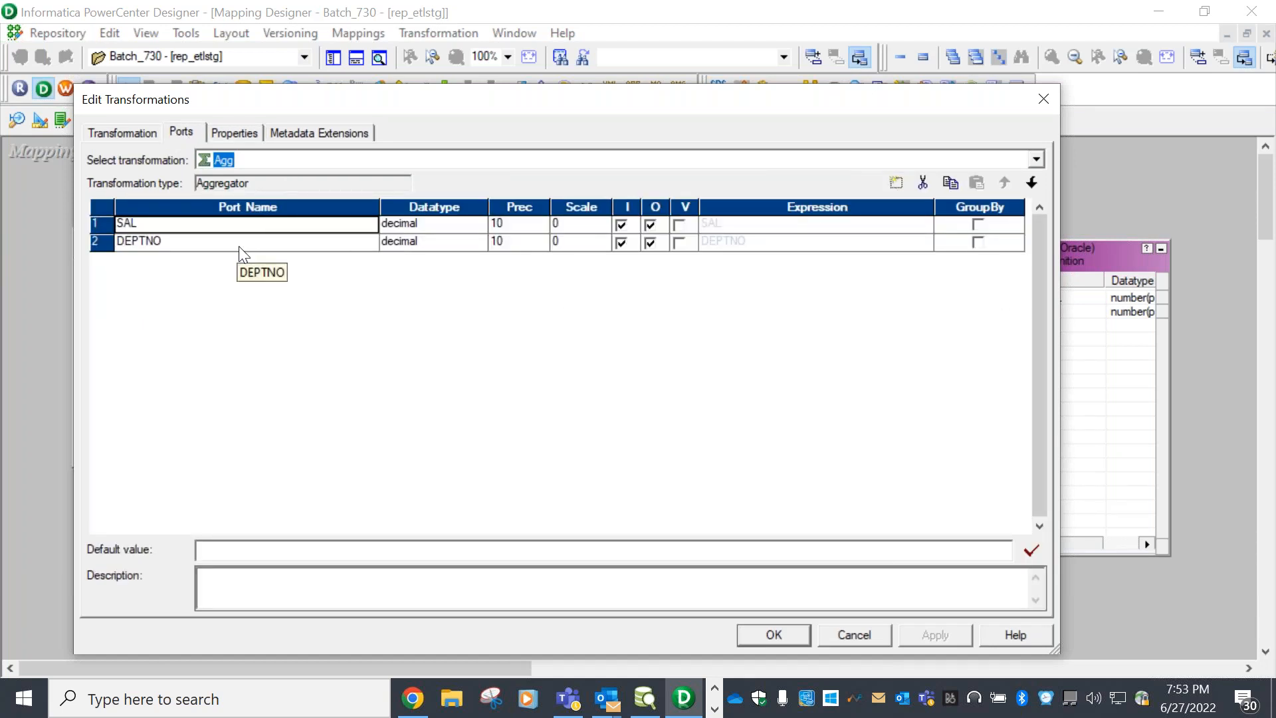
# Add a decimal output-only port SUM_SAL below SAL and open its expression editor
pyautogui.click(897, 191)
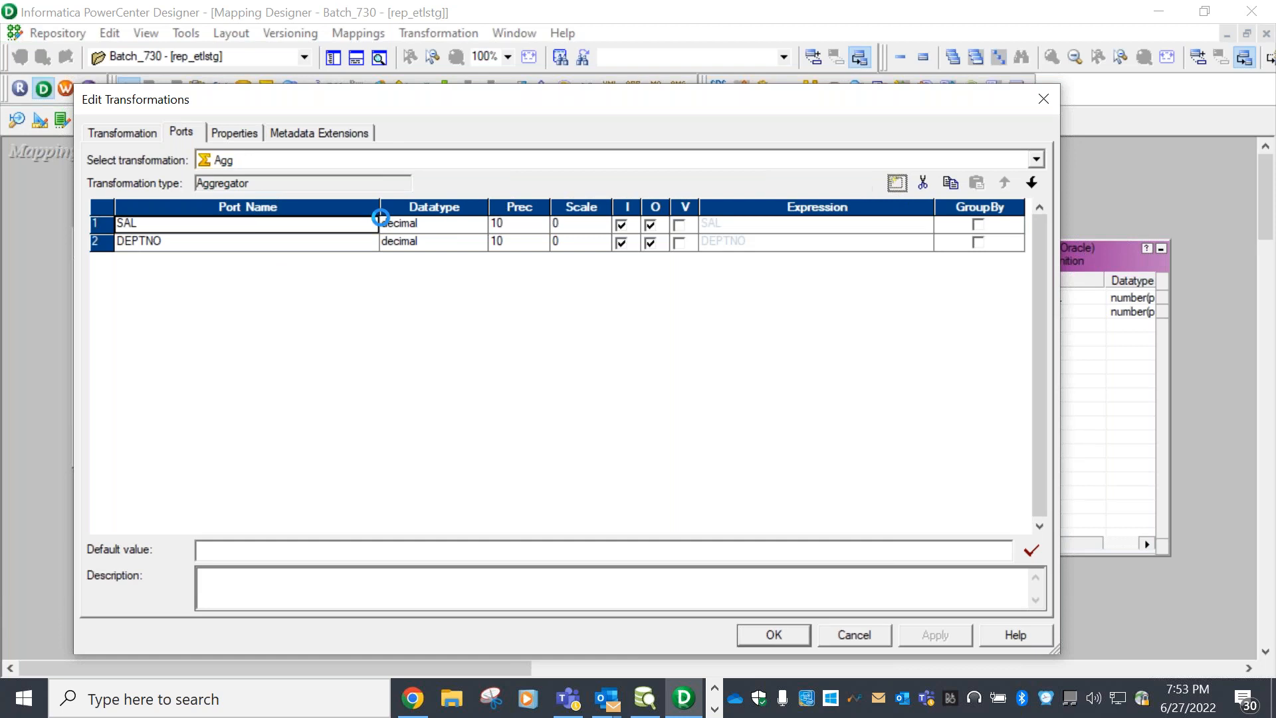
pyautogui.click(180, 243)
pyautogui.moveTo(179, 243); pyautogui.dragTo(11, 232)
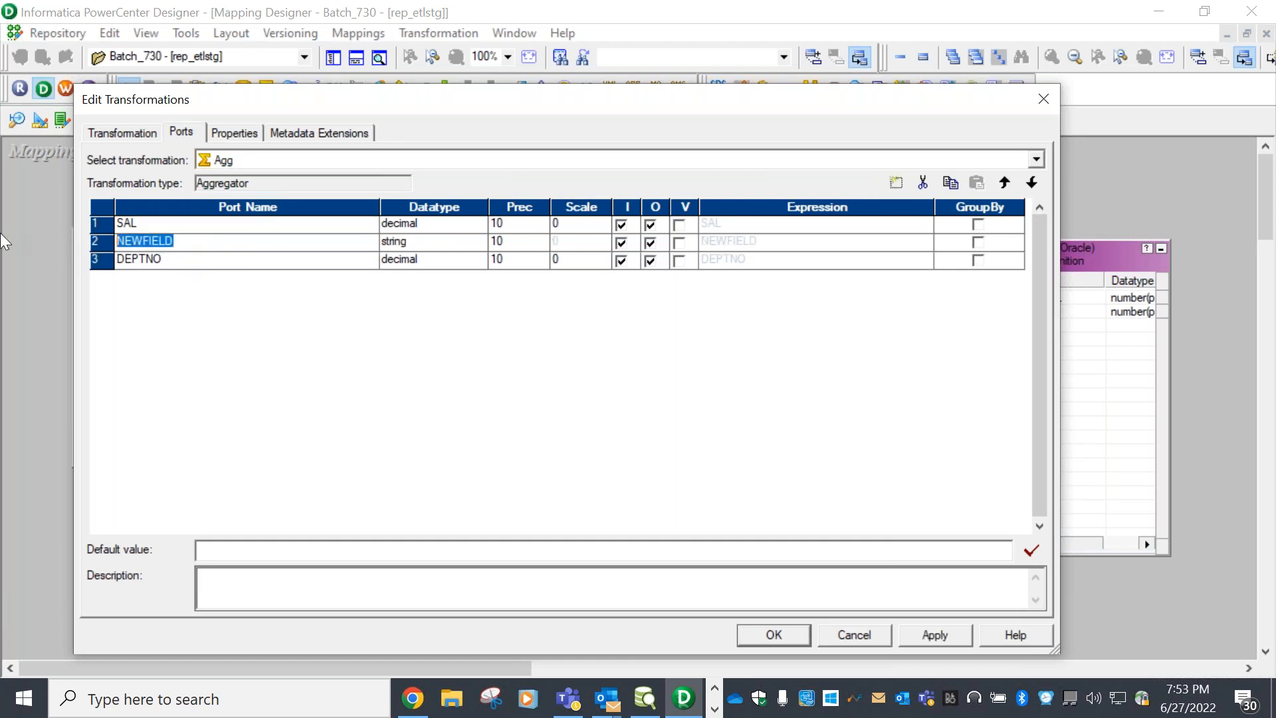
pyautogui.write('SUM_SAL')
pyautogui.click(455, 248)
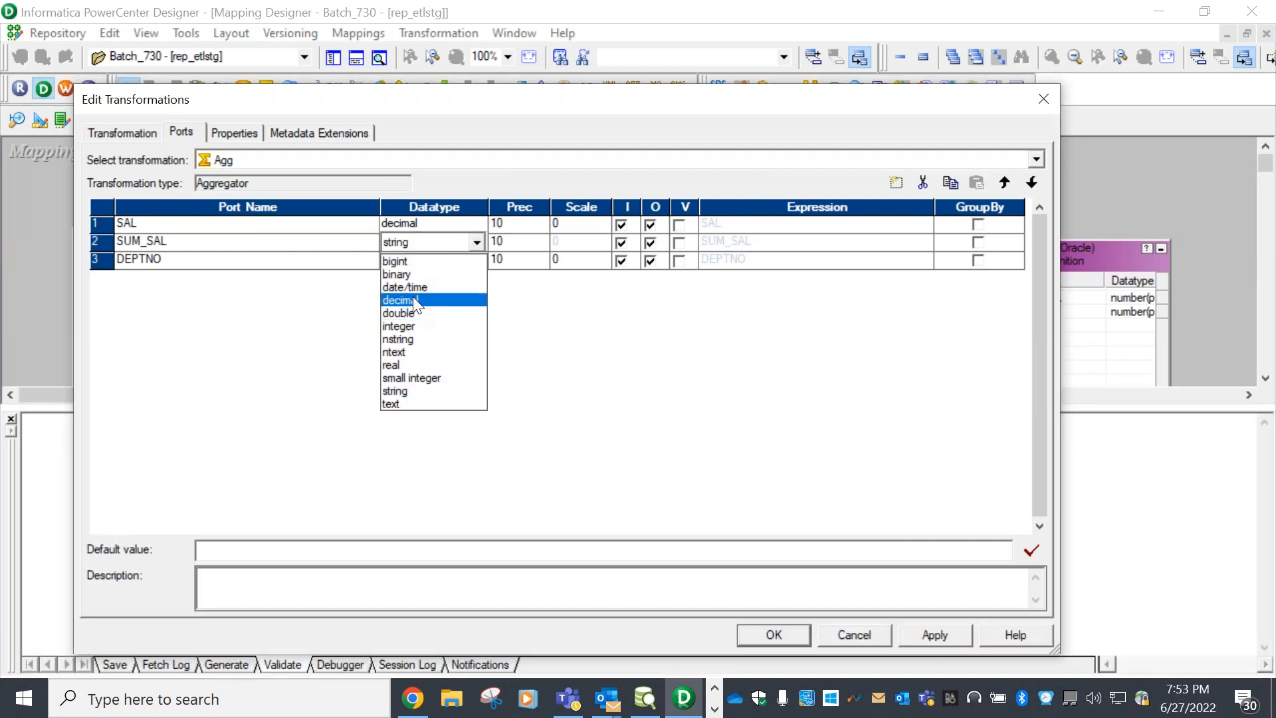
pyautogui.click(415, 300)
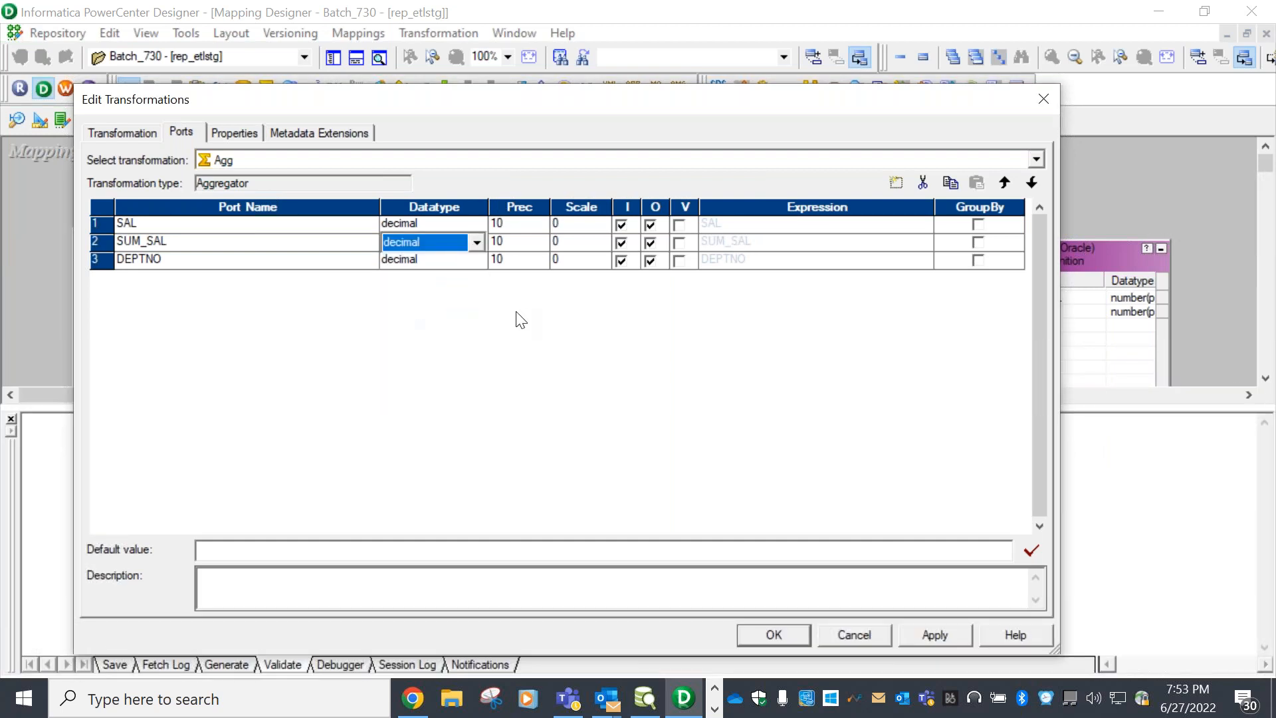
pyautogui.click(620, 242)
pyautogui.click(802, 245)
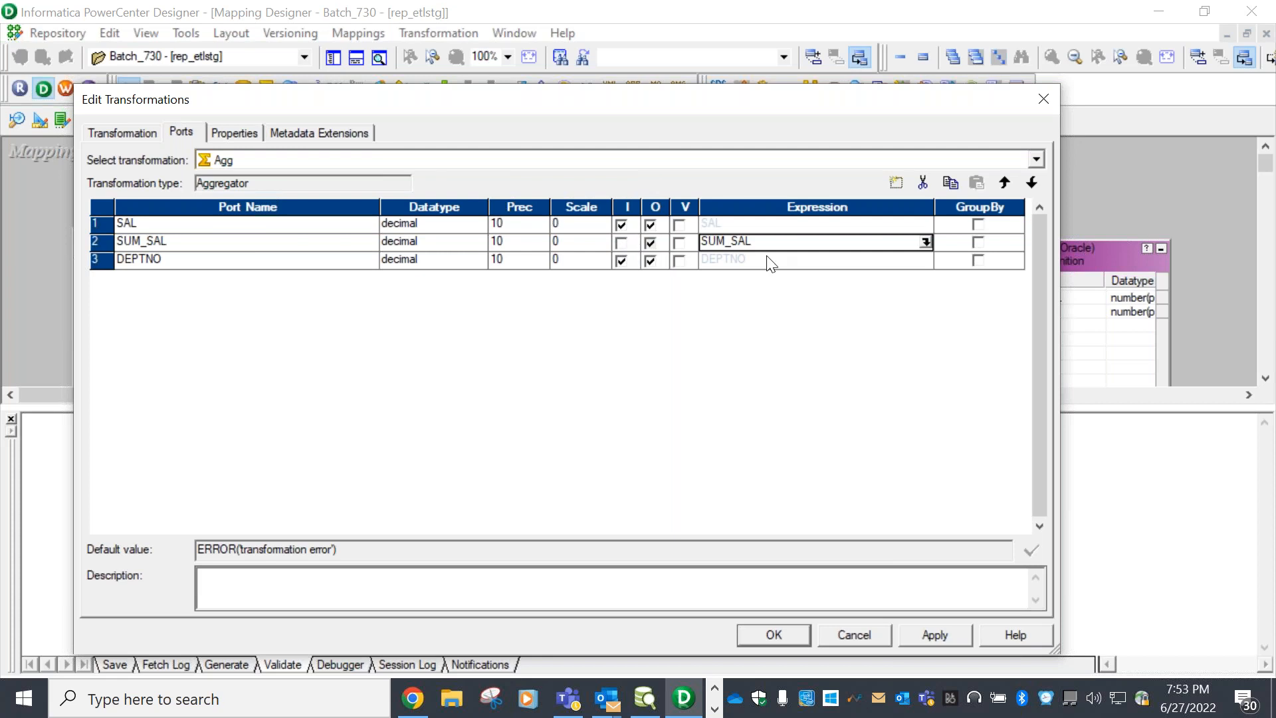
pyautogui.click(926, 243)
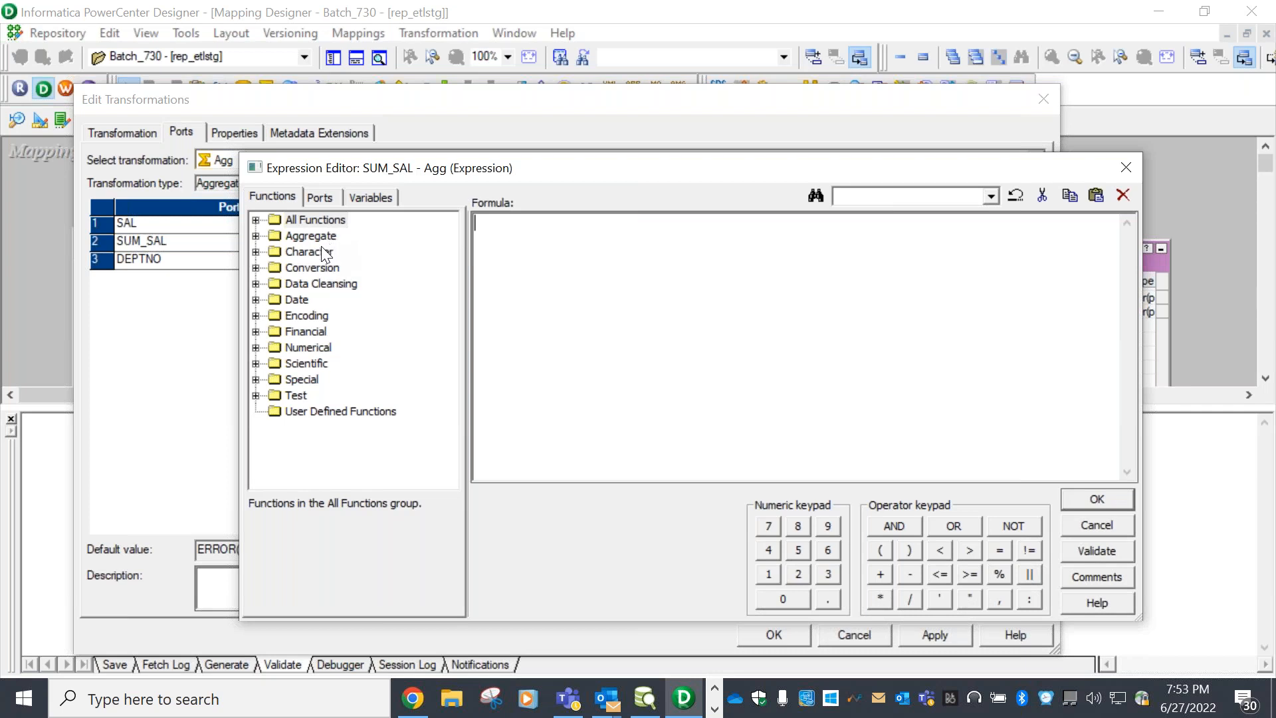
# Browse the Aggregate function group and insert MAX into SUM_SAL's formula
pyautogui.click(255, 236)
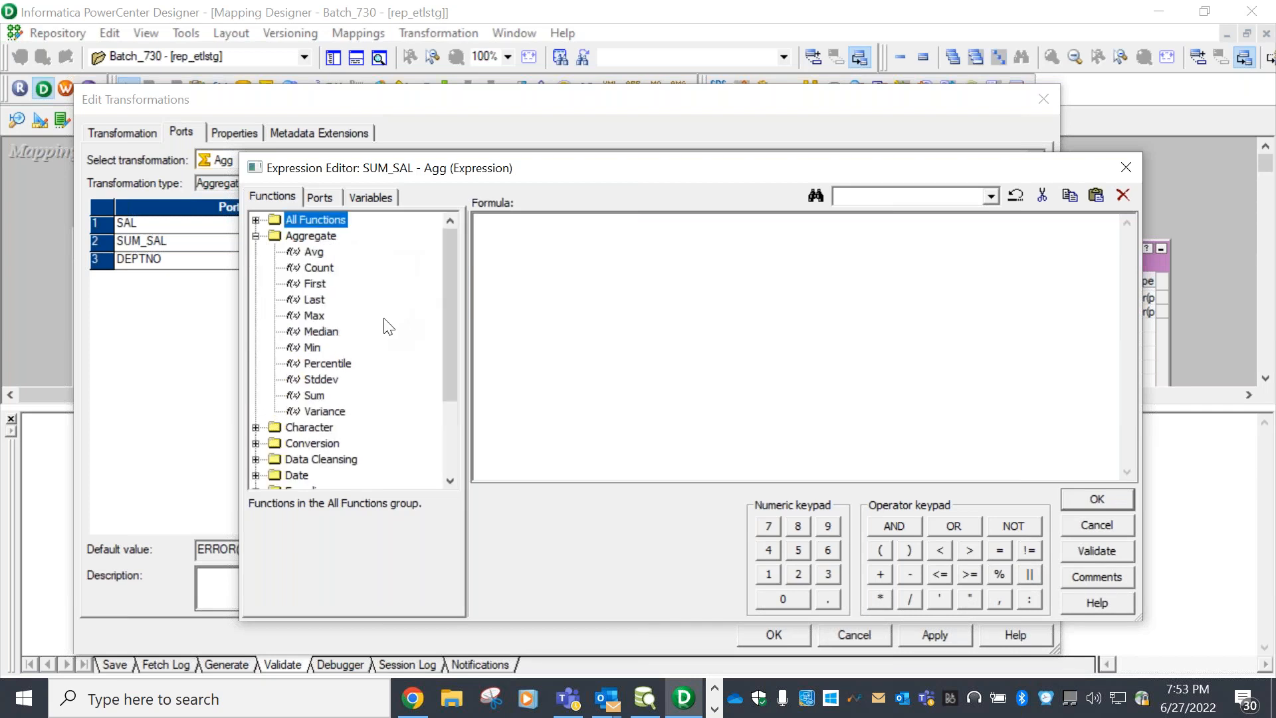
pyautogui.click(313, 253)
pyautogui.click(319, 267)
pyautogui.click(315, 284)
pyautogui.click(315, 300)
pyautogui.click(320, 332)
pyautogui.click(324, 363)
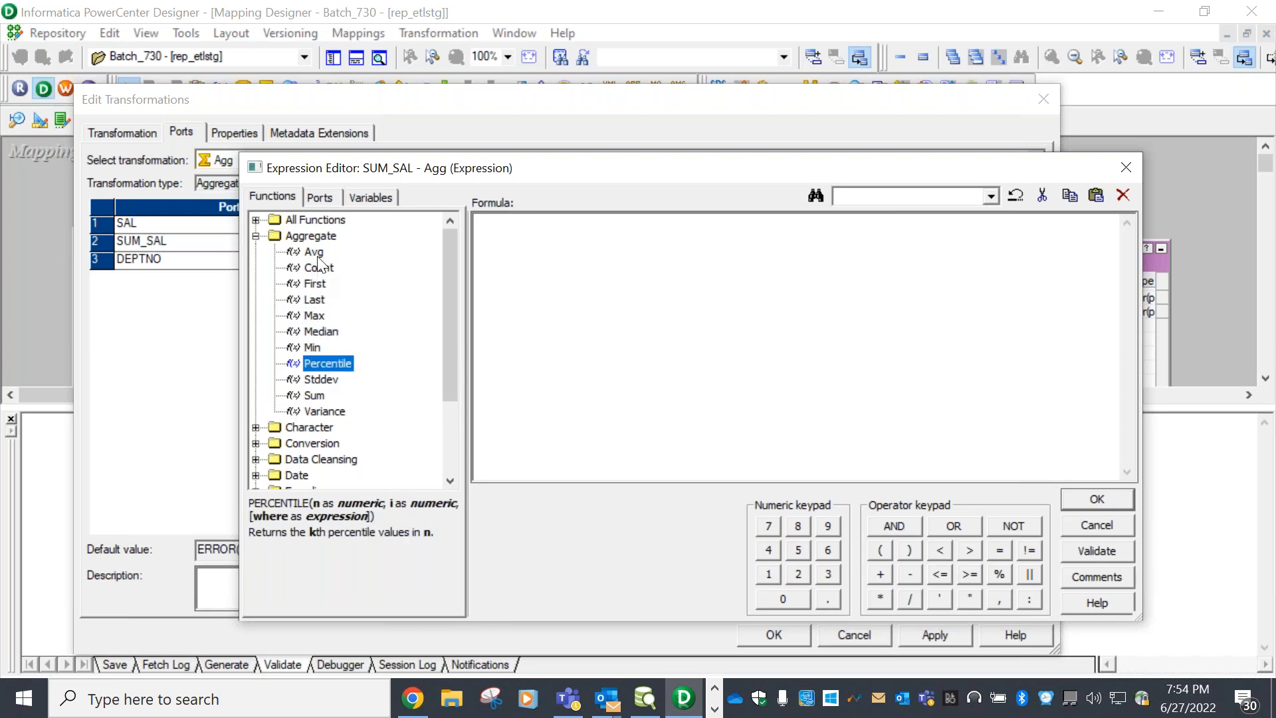
pyautogui.doubleClick(312, 315)
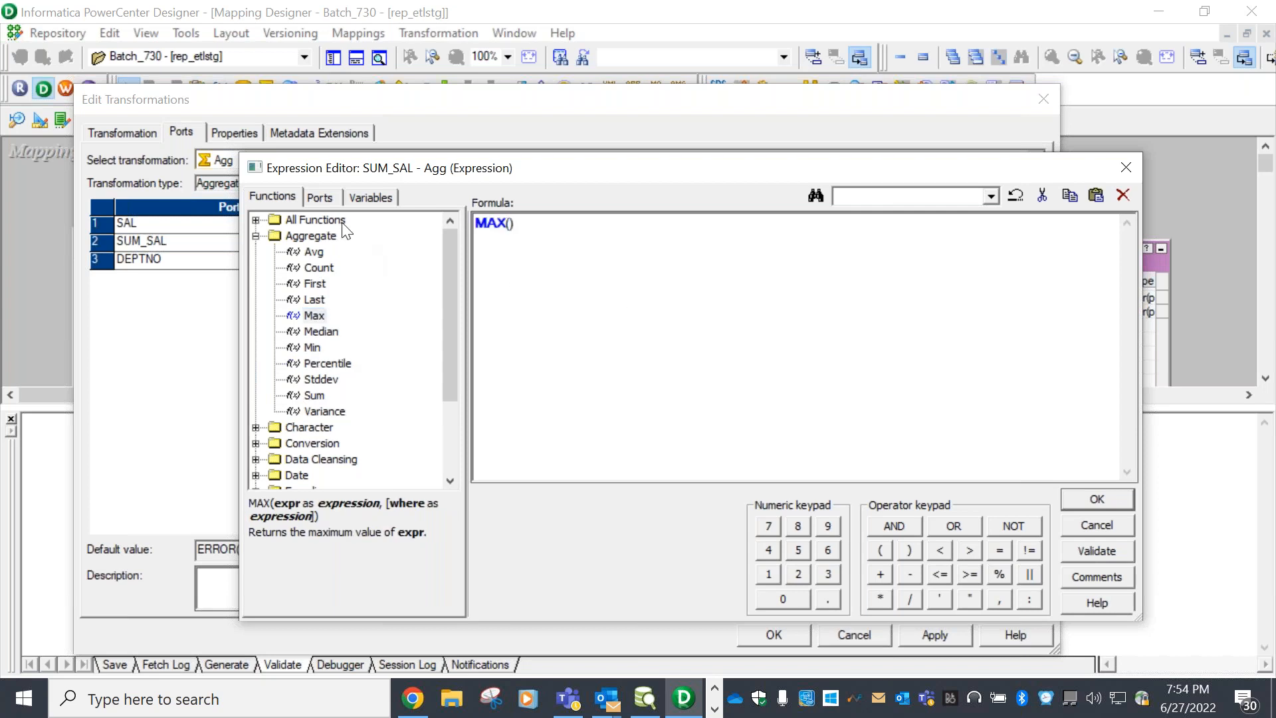
# Insert the SAL port as MAX's argument, giving MAX(SAL)
pyautogui.click(320, 197)
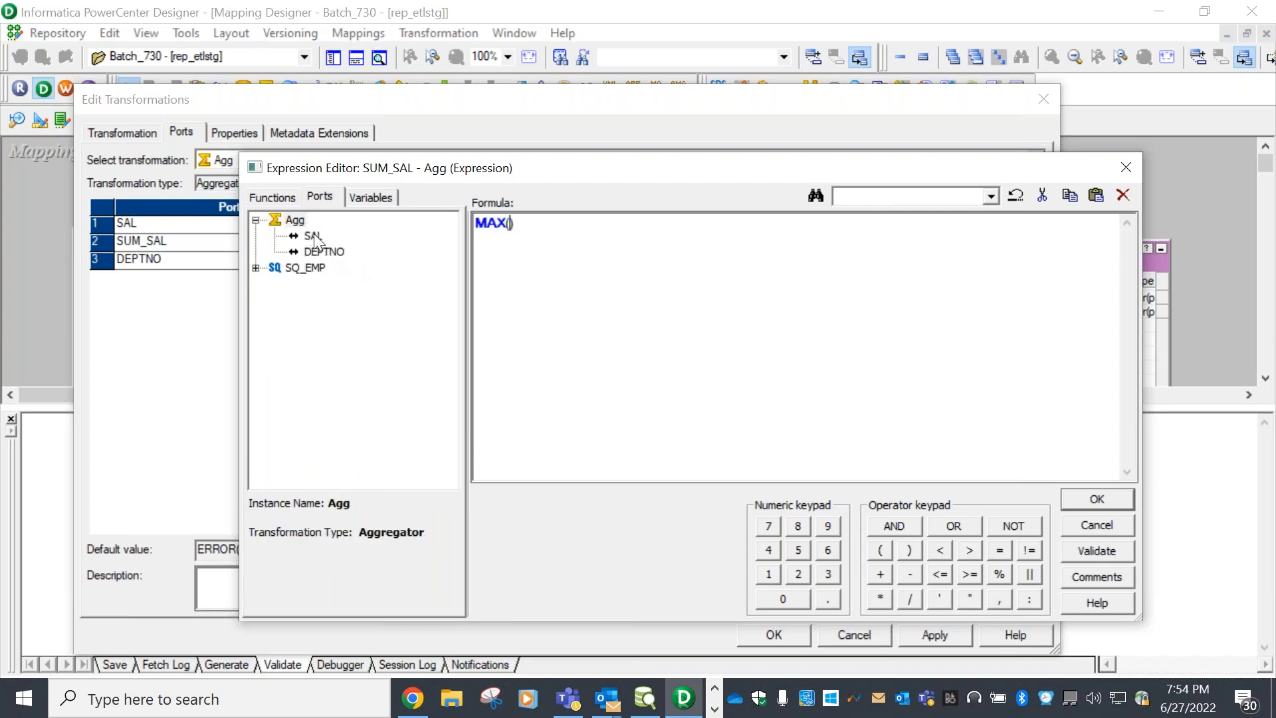
pyautogui.click(314, 236)
pyautogui.doubleClick(314, 236)
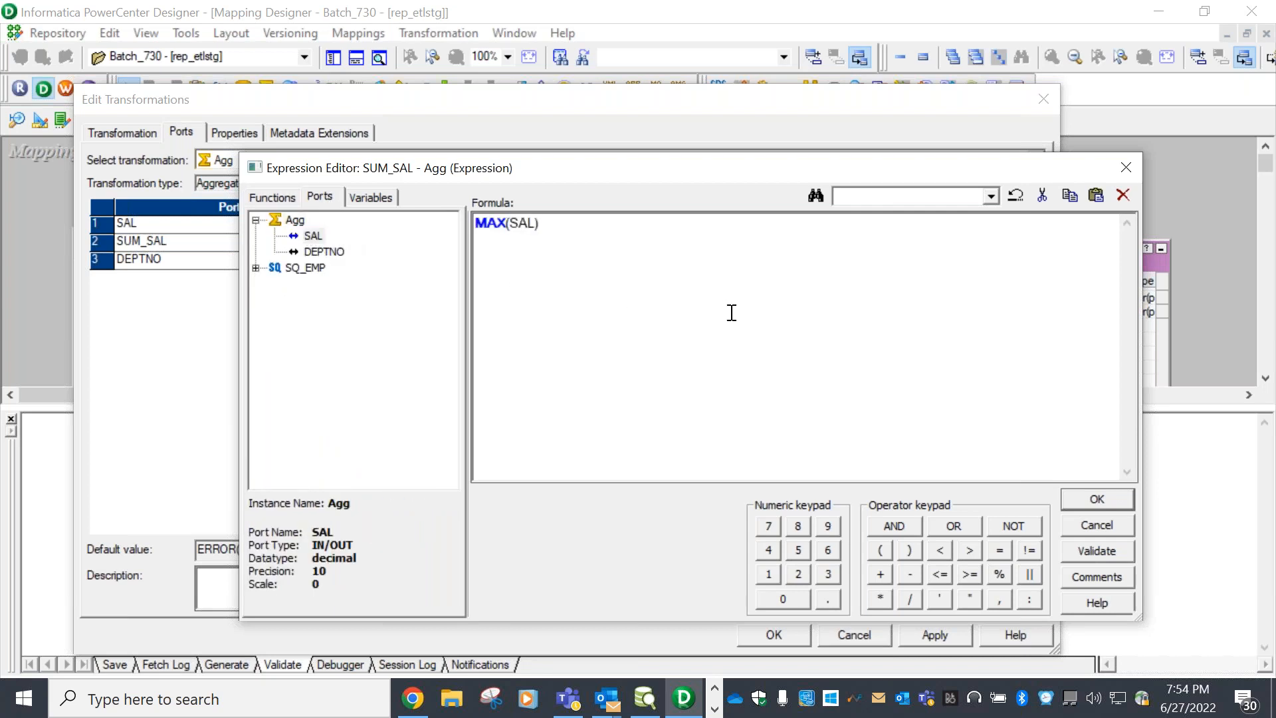
pyautogui.click(272, 197)
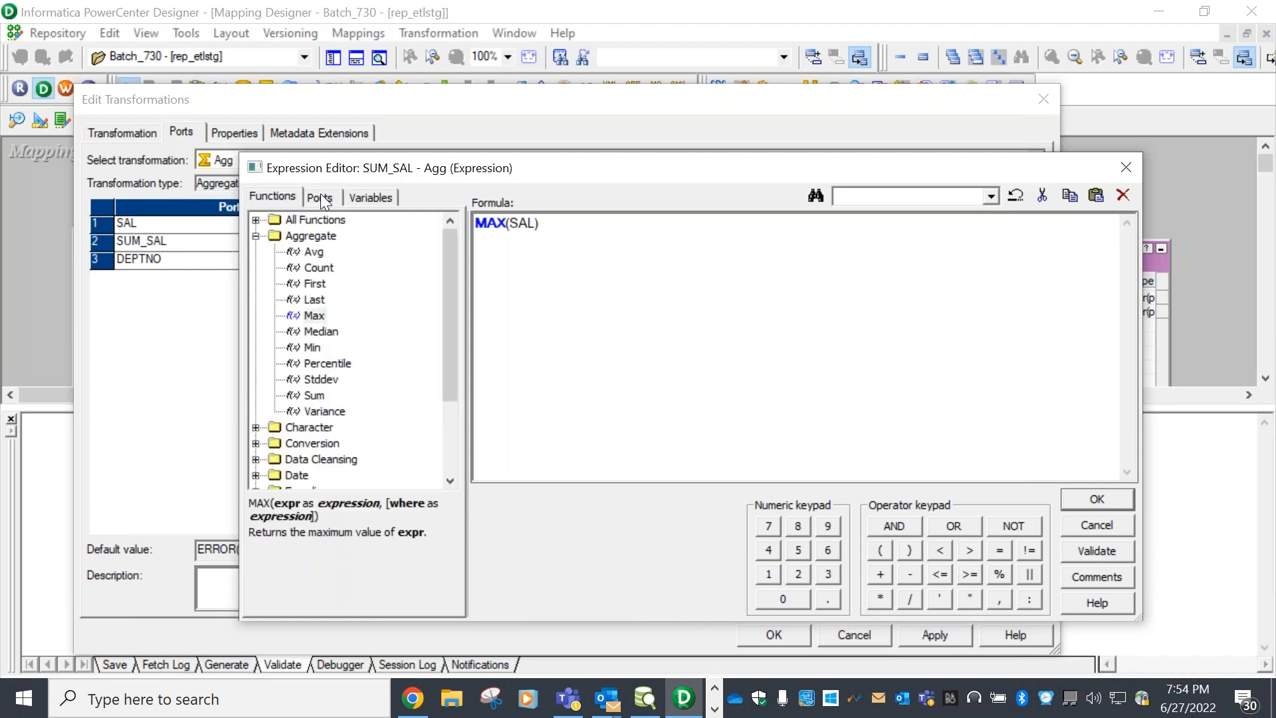
pyautogui.click(320, 196)
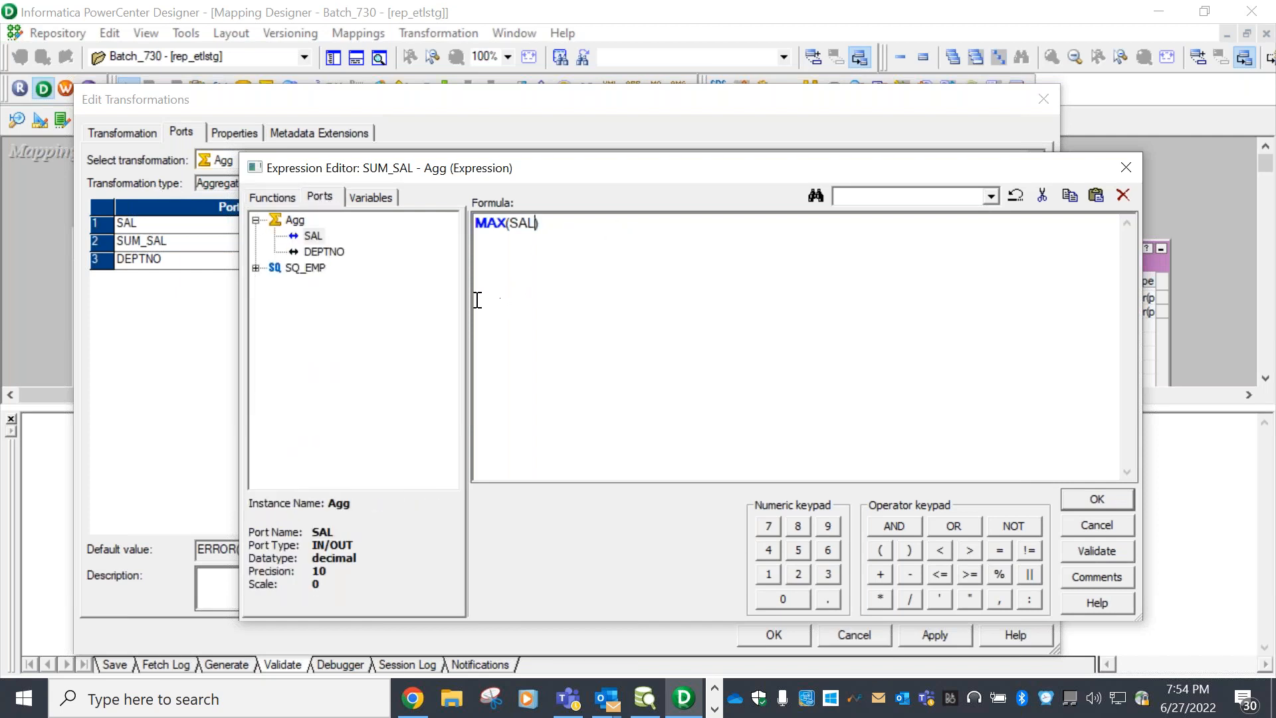
pyautogui.click(292, 198)
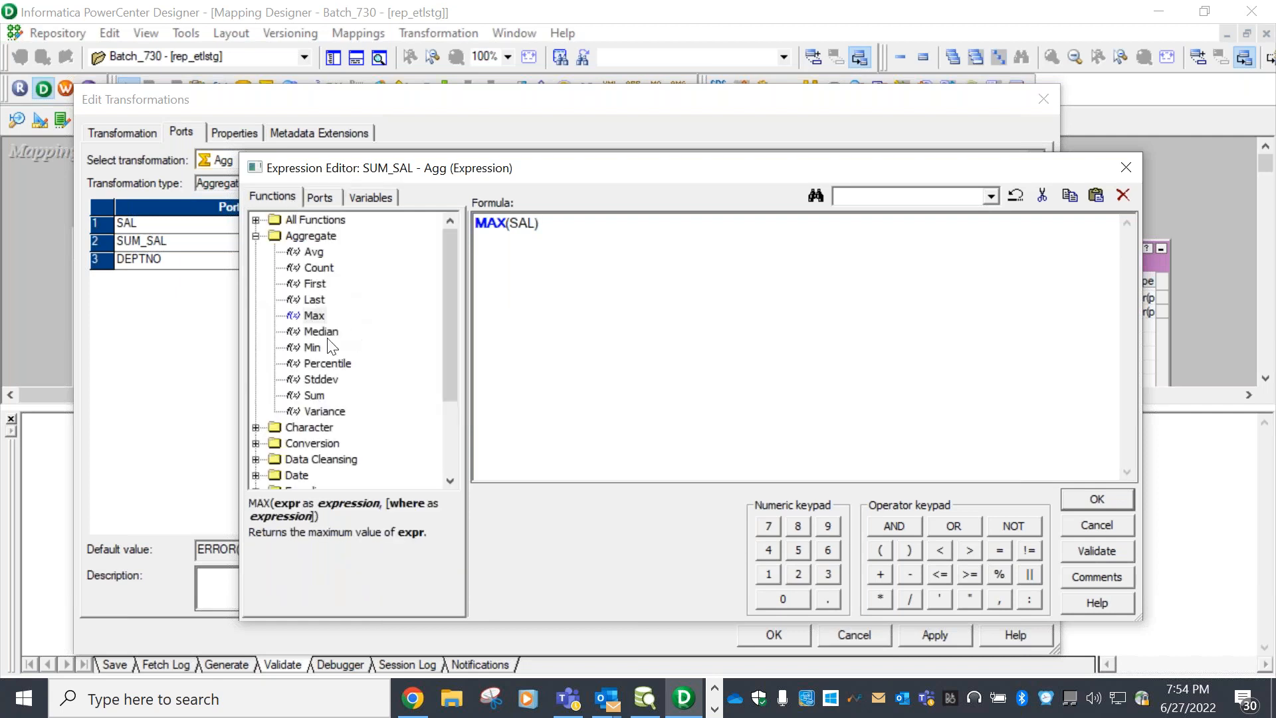
pyautogui.click(328, 195)
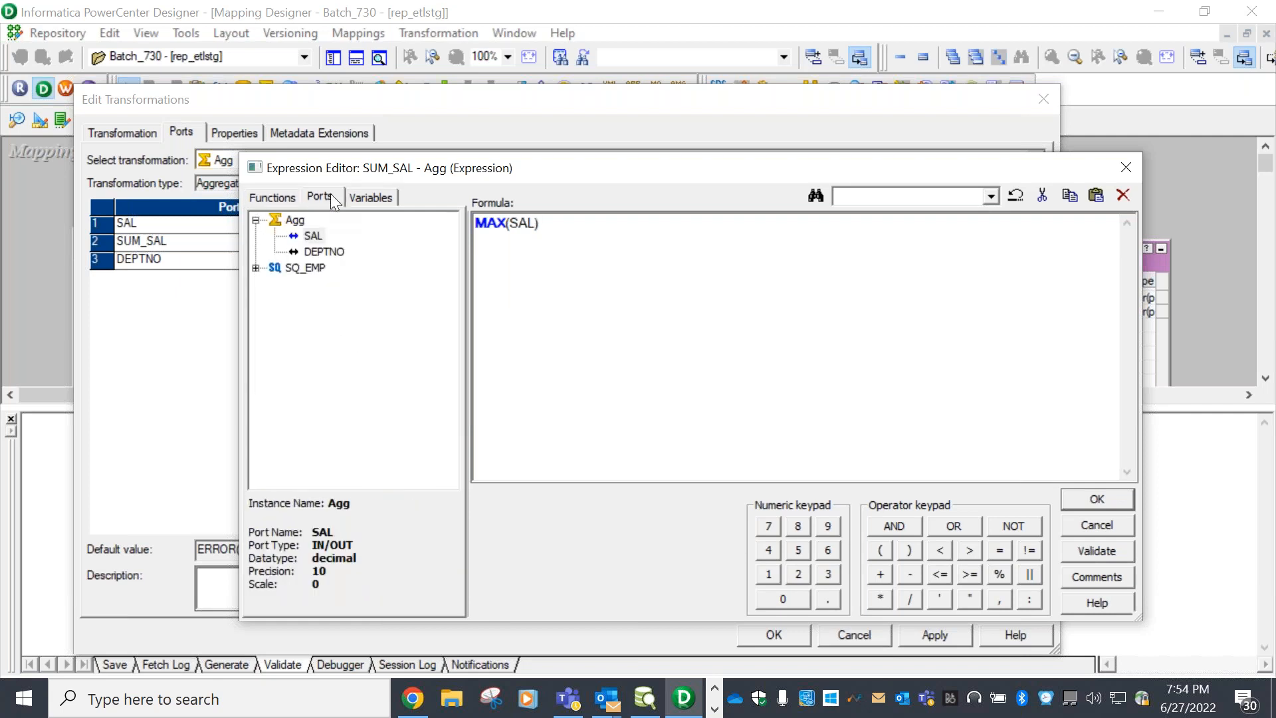
# Validate that MAX(SAL) parses successfully and accept it as SUM_SAL's expression
pyautogui.click(1095, 551)
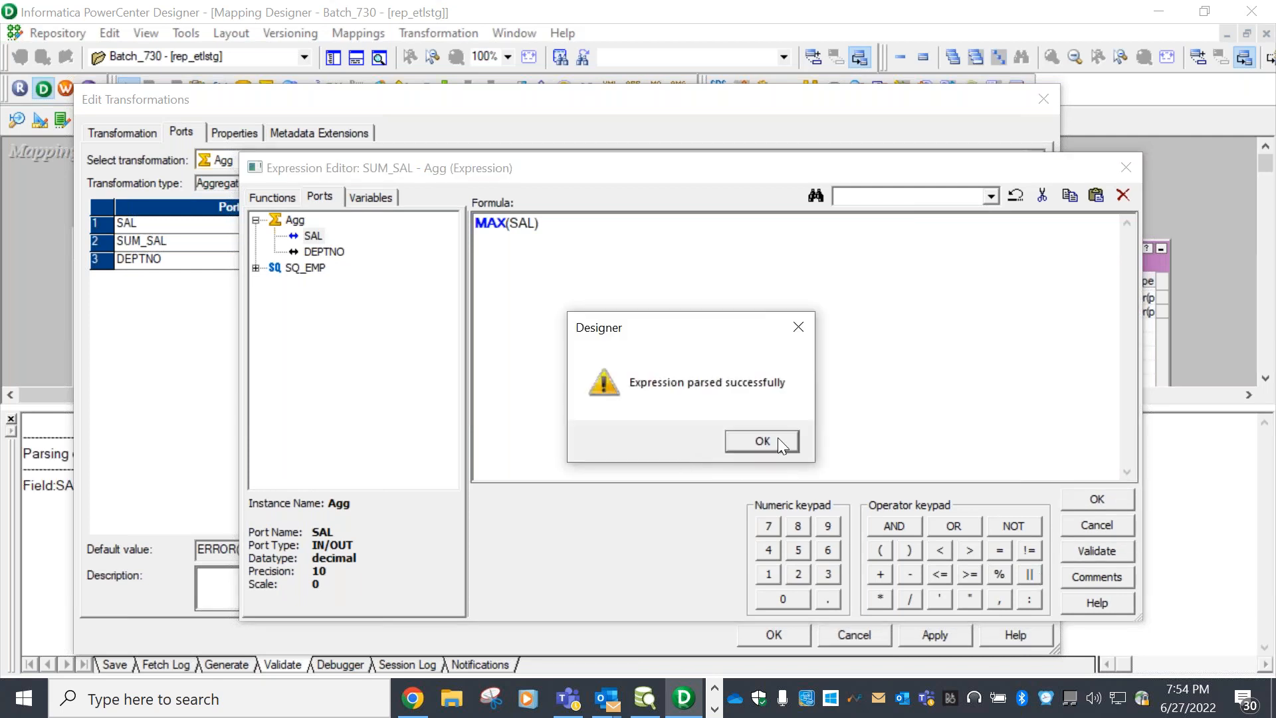
pyautogui.click(777, 440)
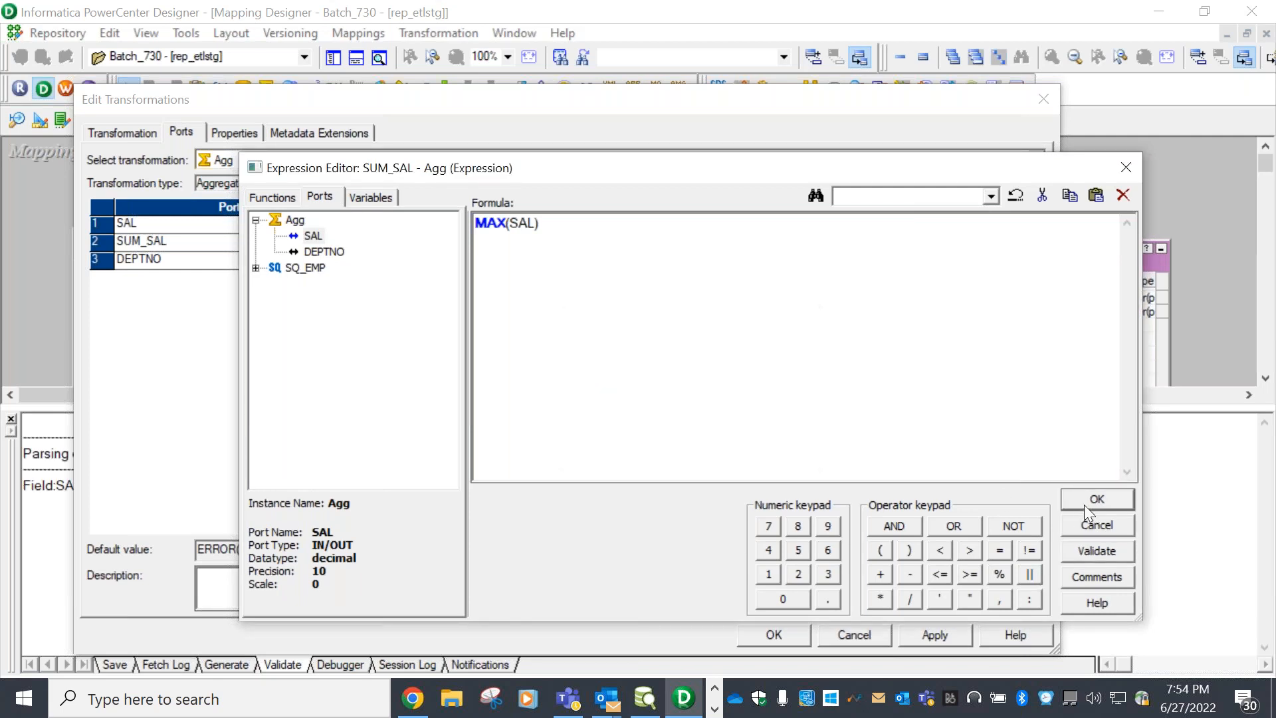
pyautogui.click(1083, 499)
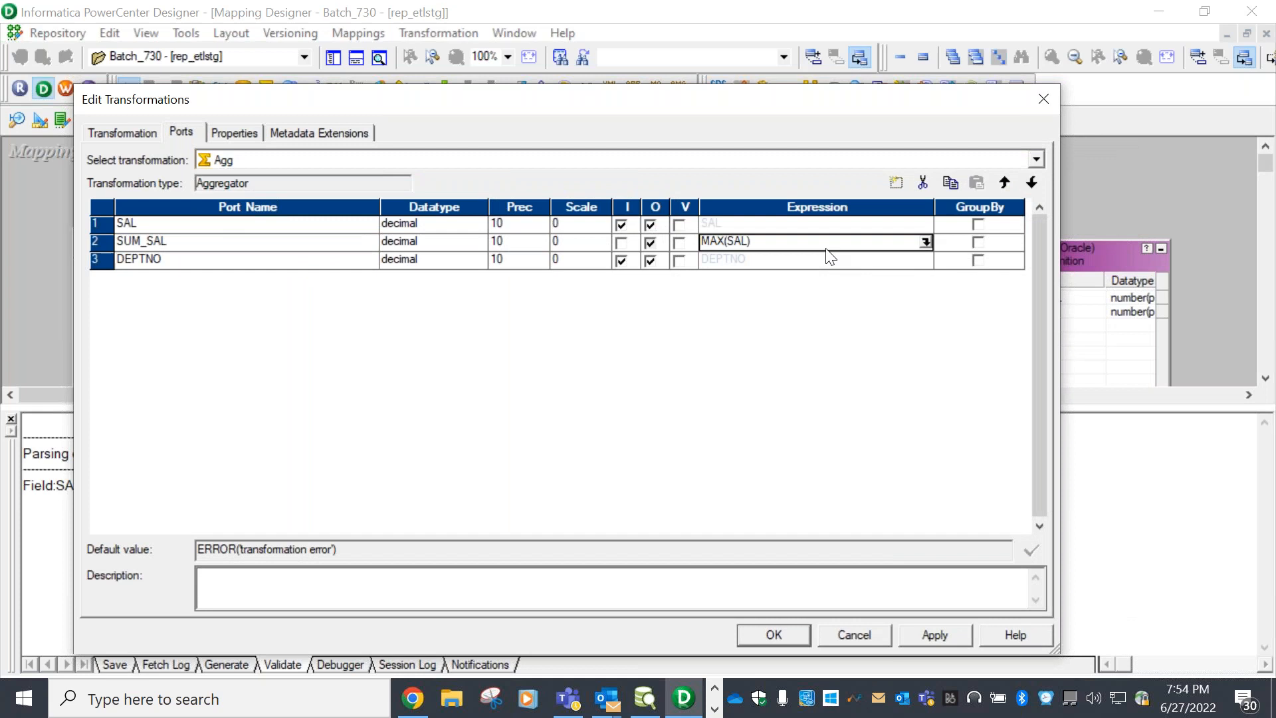
# Mark DEPTNO as the Group By port on Agg and apply the transformation changes
pyautogui.click(978, 261)
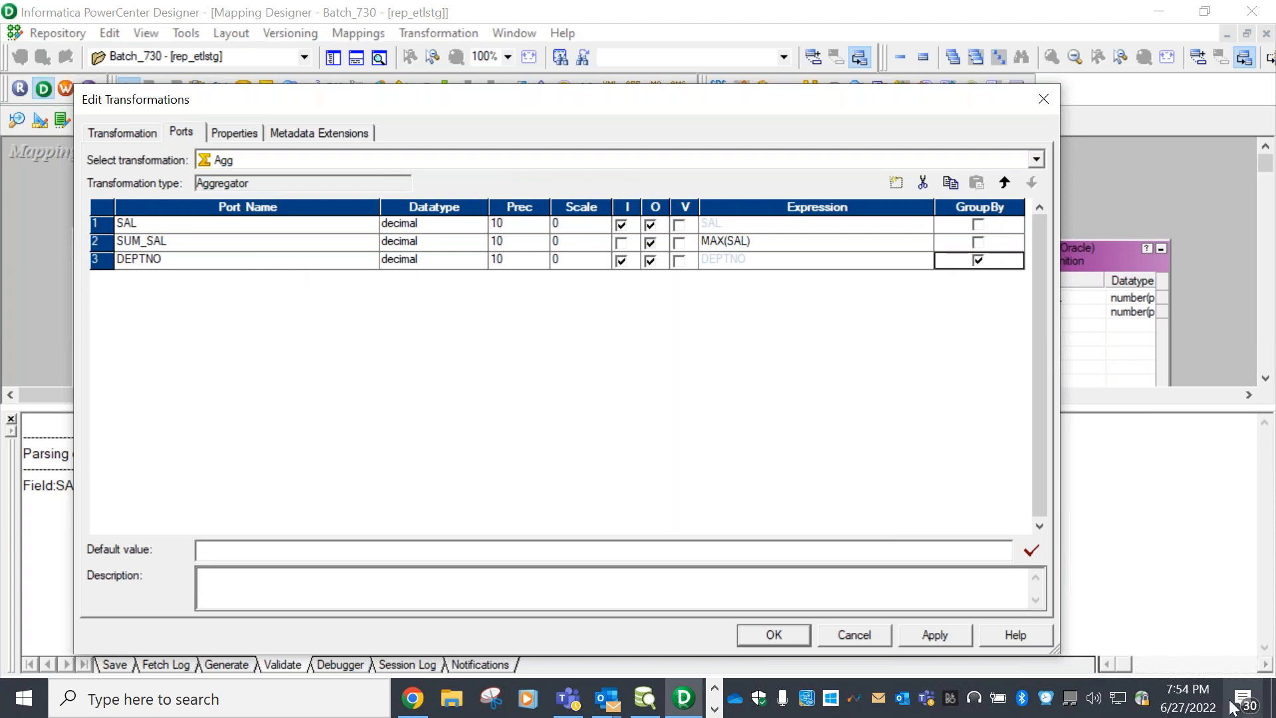
pyautogui.click(774, 635)
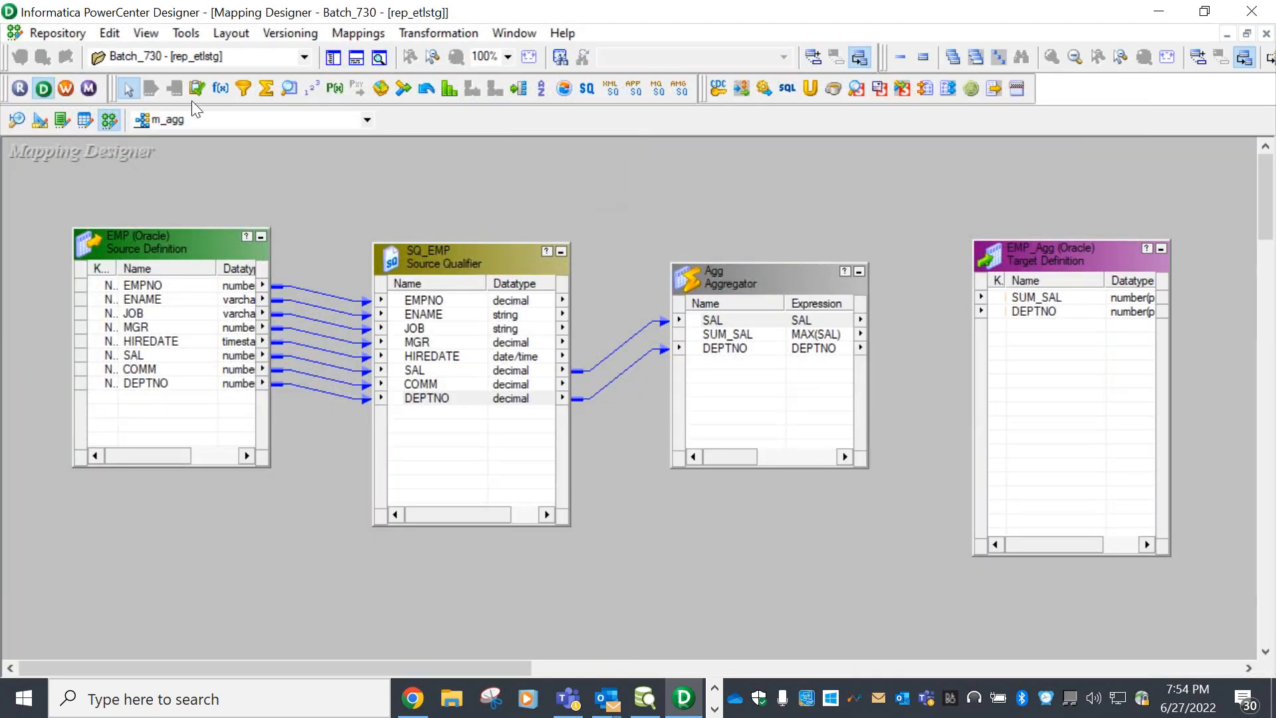
# Link Agg's SUM_SAL and DEPTNO ports to the matching EMP_Agg target ports
pyautogui.click(754, 334)
pyautogui.moveTo(696, 337)
pyautogui.mouseDown()
pyautogui.moveTo(966, 345)
pyautogui.moveTo(1016, 300)
pyautogui.mouseUp()
pyautogui.click(709, 353)
pyautogui.moveTo(705, 351); pyautogui.dragTo(1048, 313)
# Save the m_agg mapping to the repository, which reports it VALID
pyautogui.click(728, 321)
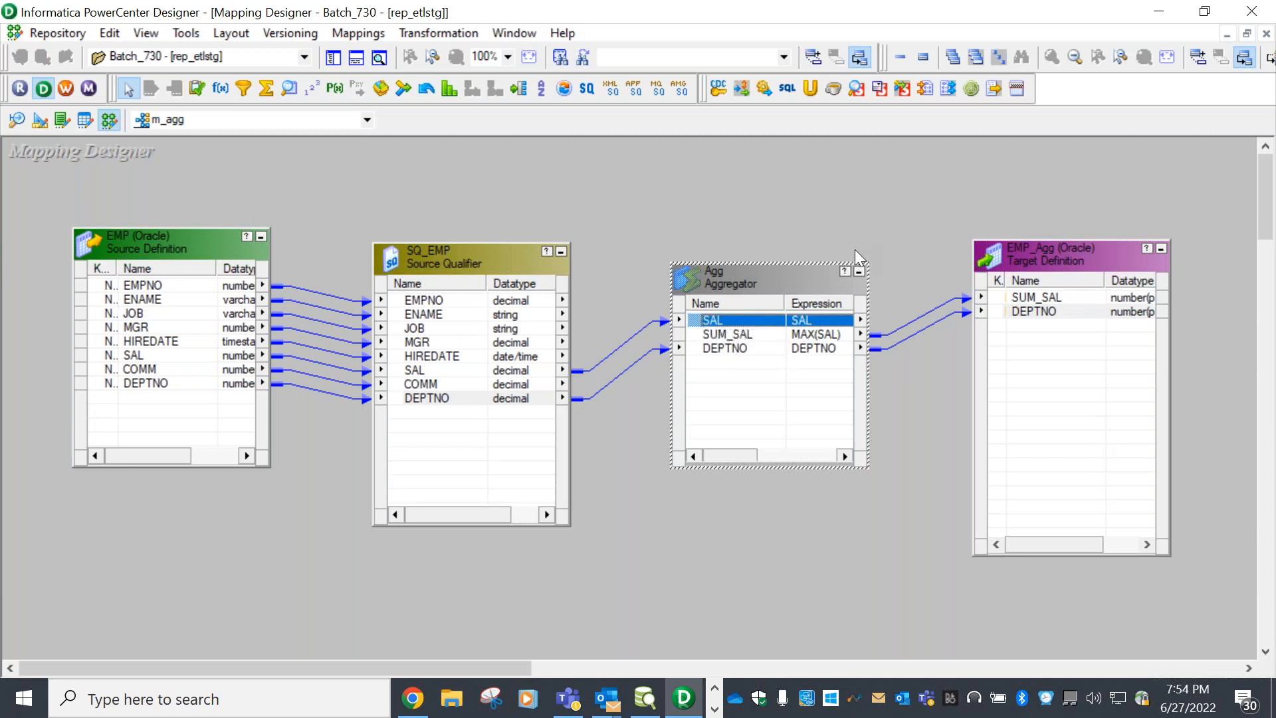
pyautogui.click(782, 198)
pyautogui.click(58, 32)
pyautogui.click(135, 299)
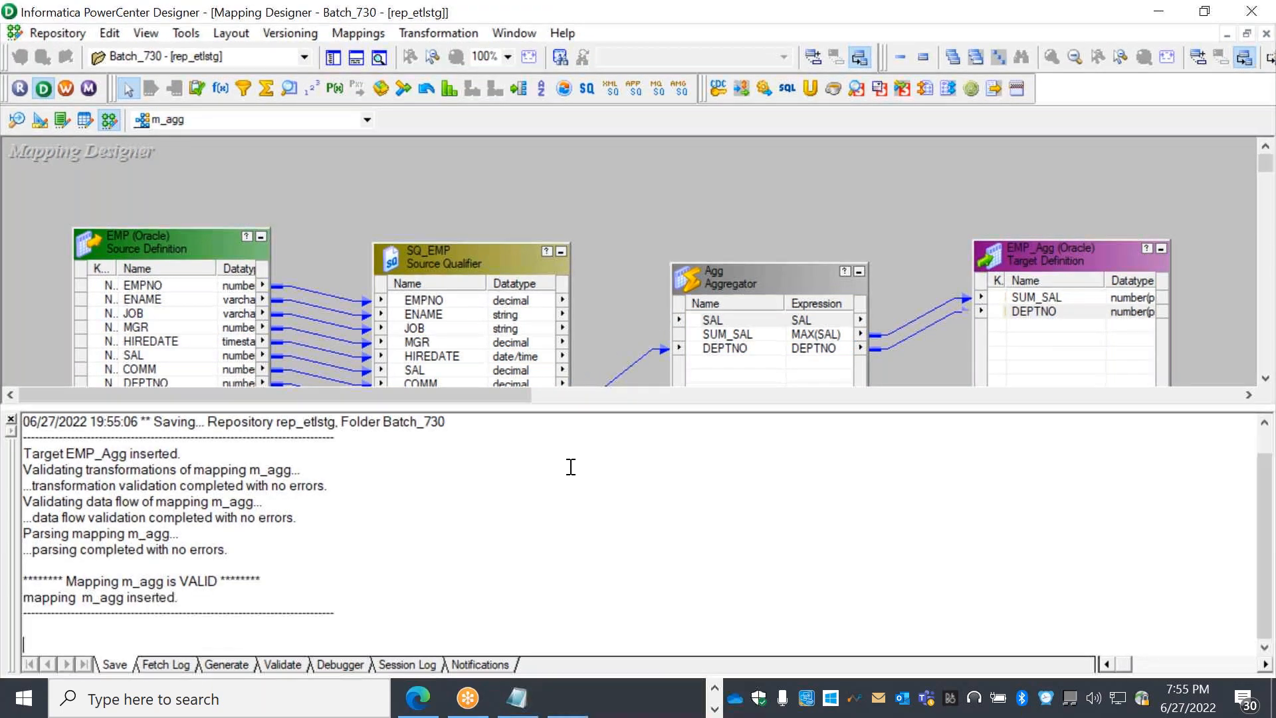
# Hide the Output window, check the EMP–SQ_EMP–Agg links, then return to Designer
pyautogui.click(357, 57)
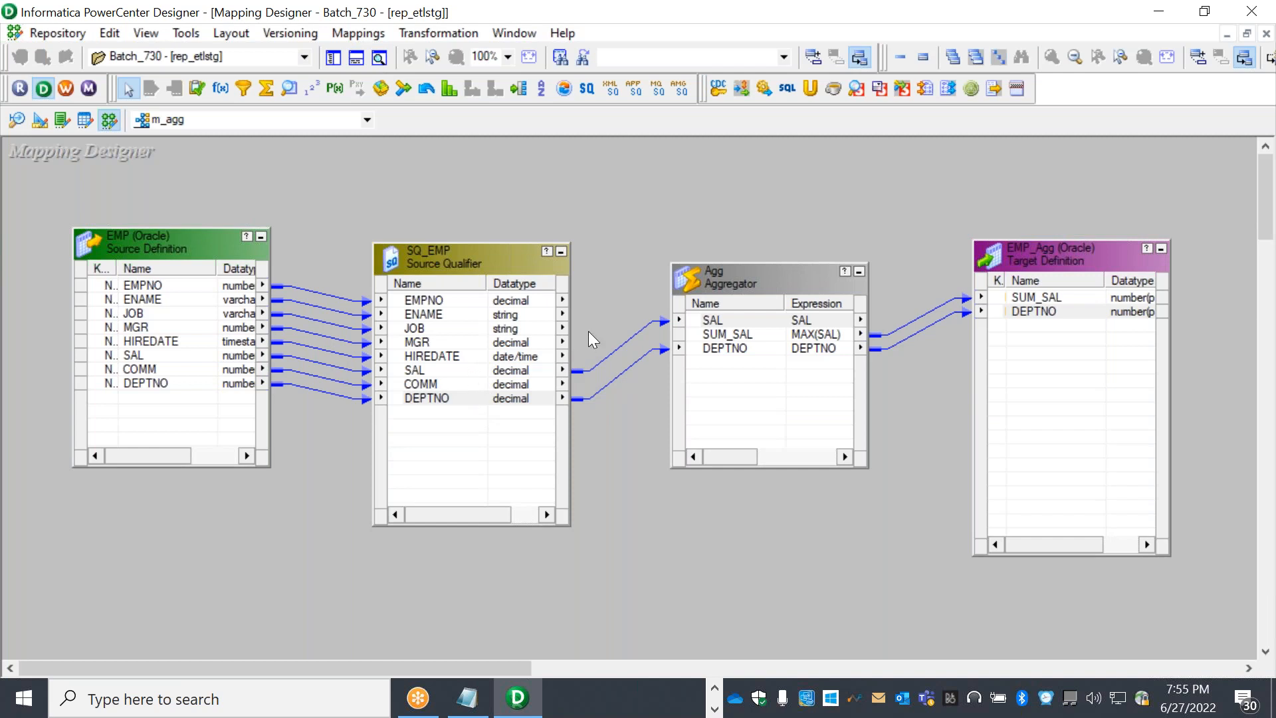
pyautogui.moveTo(606, 326); pyautogui.dragTo(613, 409)
pyautogui.click(628, 269)
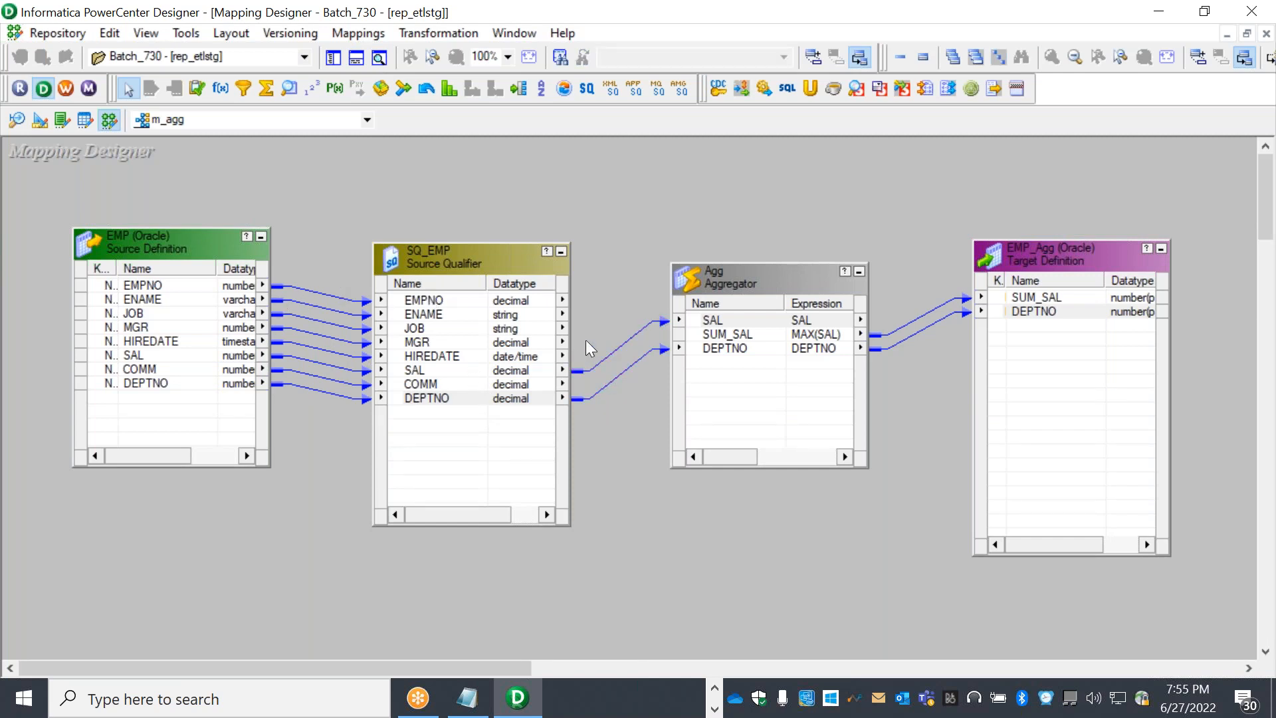
pyautogui.moveTo(307, 271); pyautogui.dragTo(318, 409)
pyautogui.moveTo(624, 284); pyautogui.dragTo(635, 419)
pyautogui.click(637, 233)
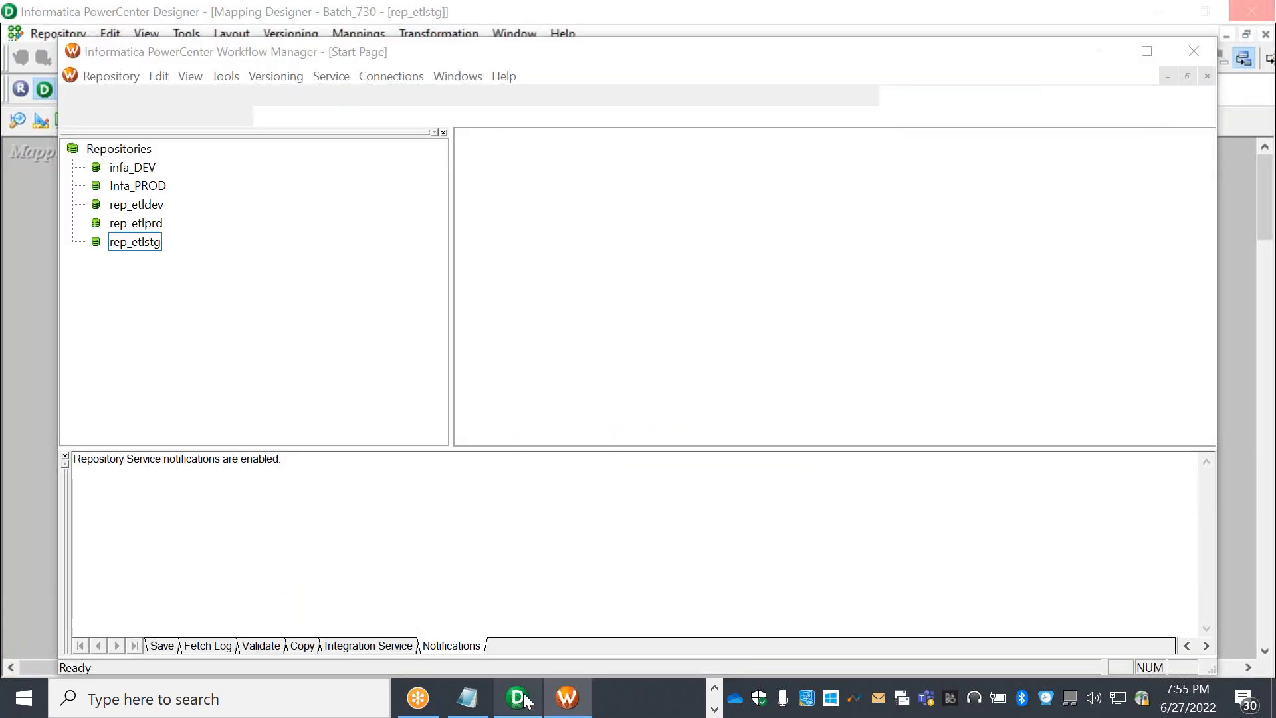
pyautogui.click(519, 698)
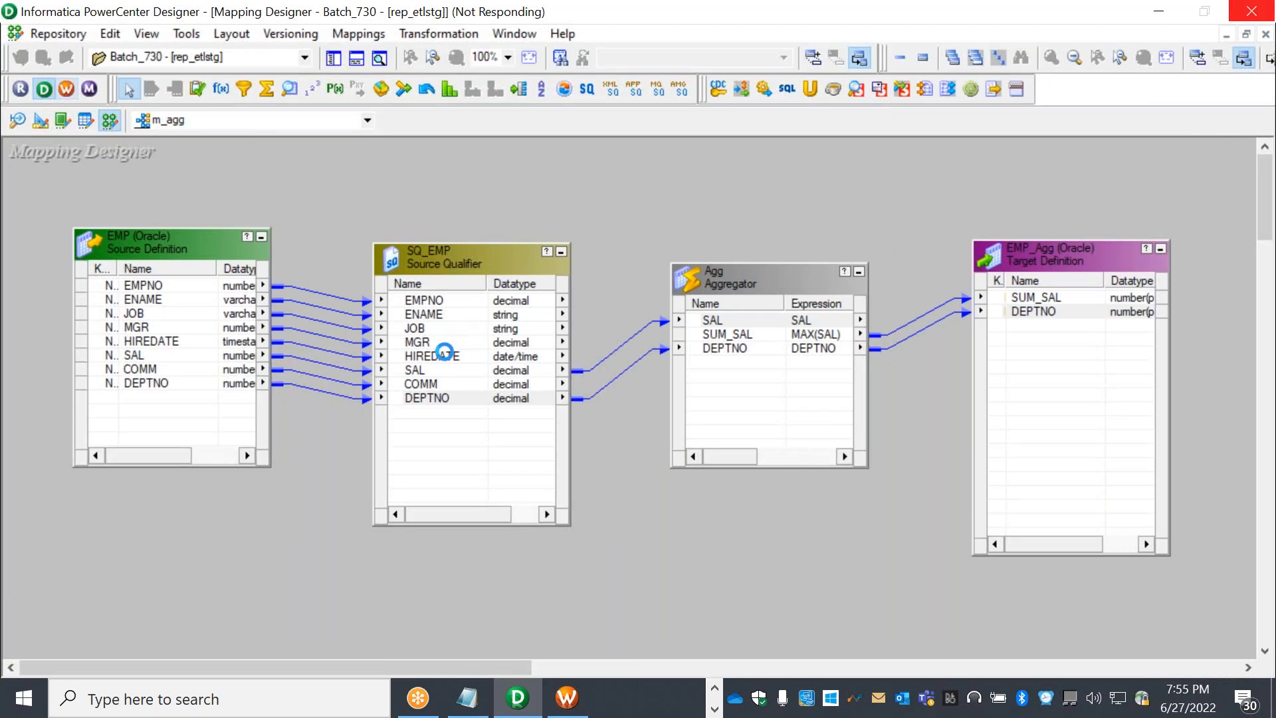
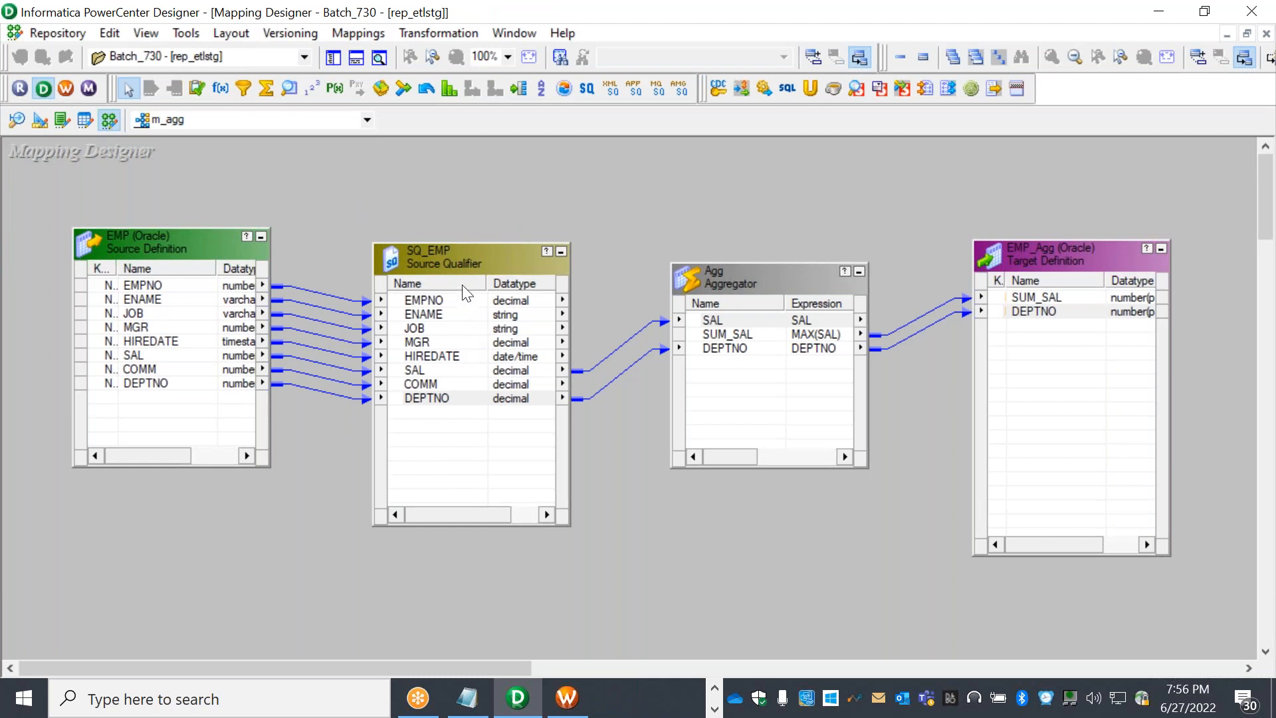
# Bring Workflow Manager forward, dismiss the tip, and clear the Task Developer workspace
pyautogui.click(568, 697)
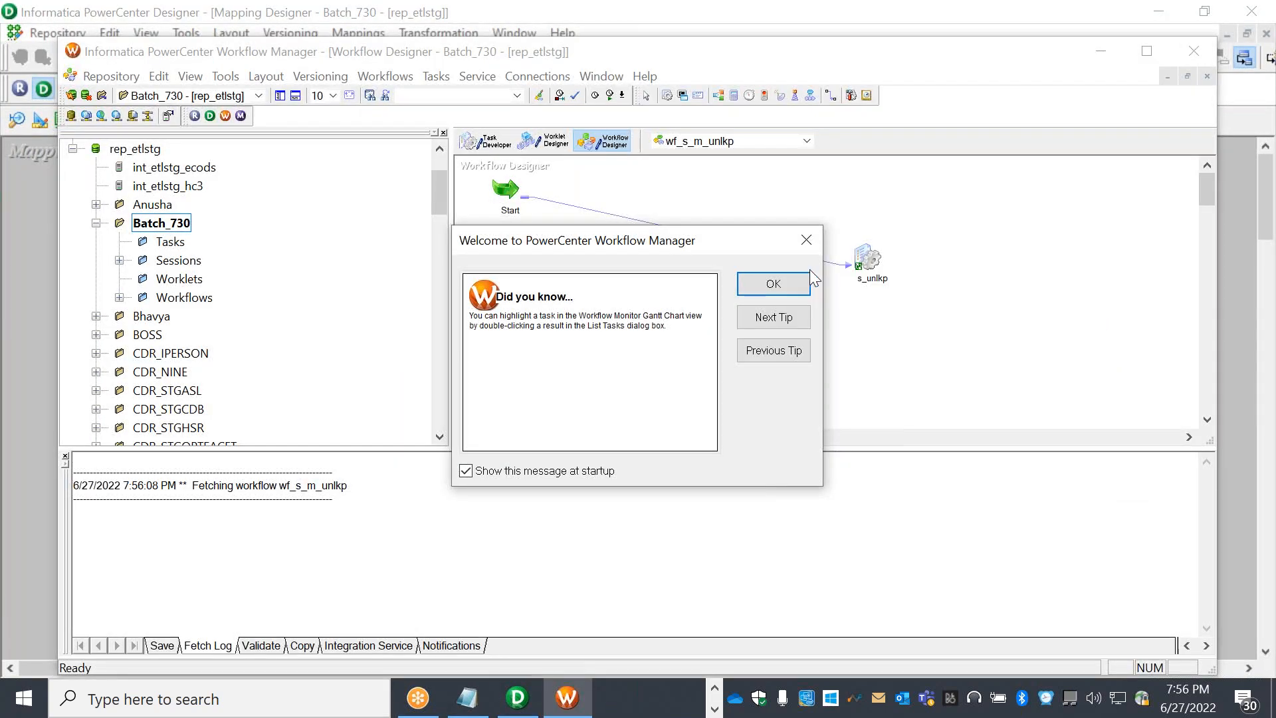
pyautogui.click(800, 291)
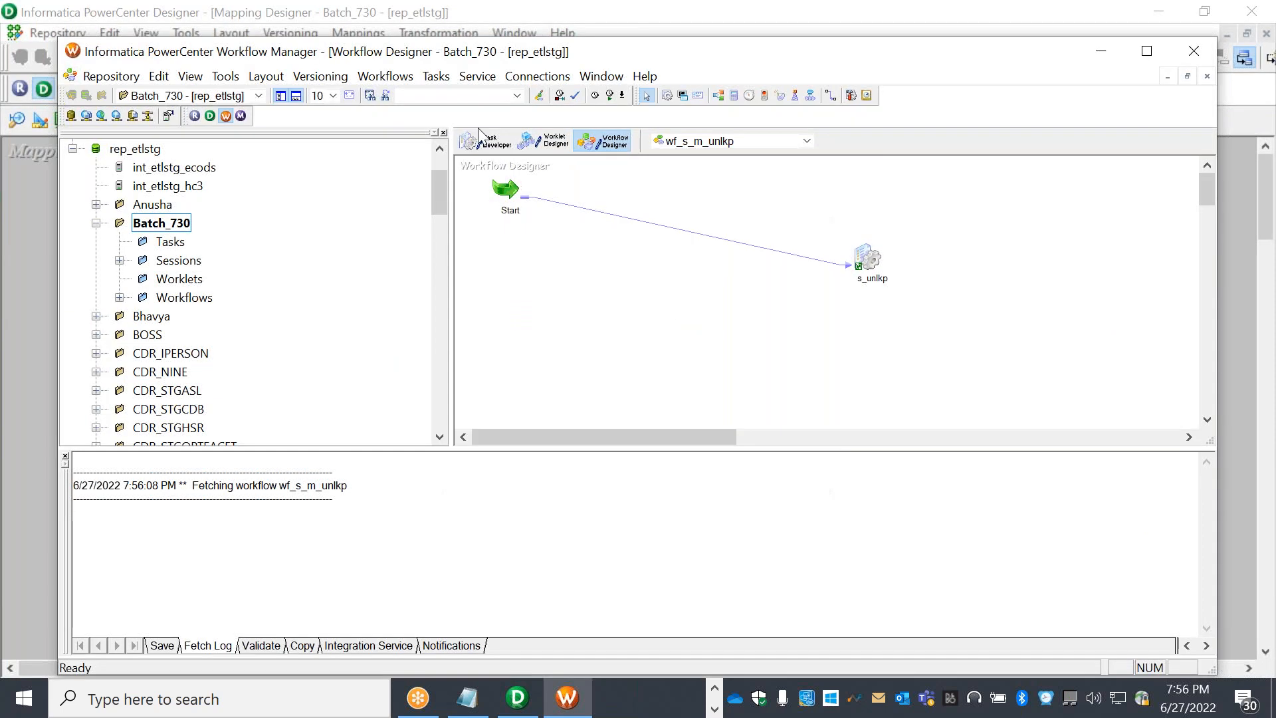
pyautogui.rightClick(617, 199)
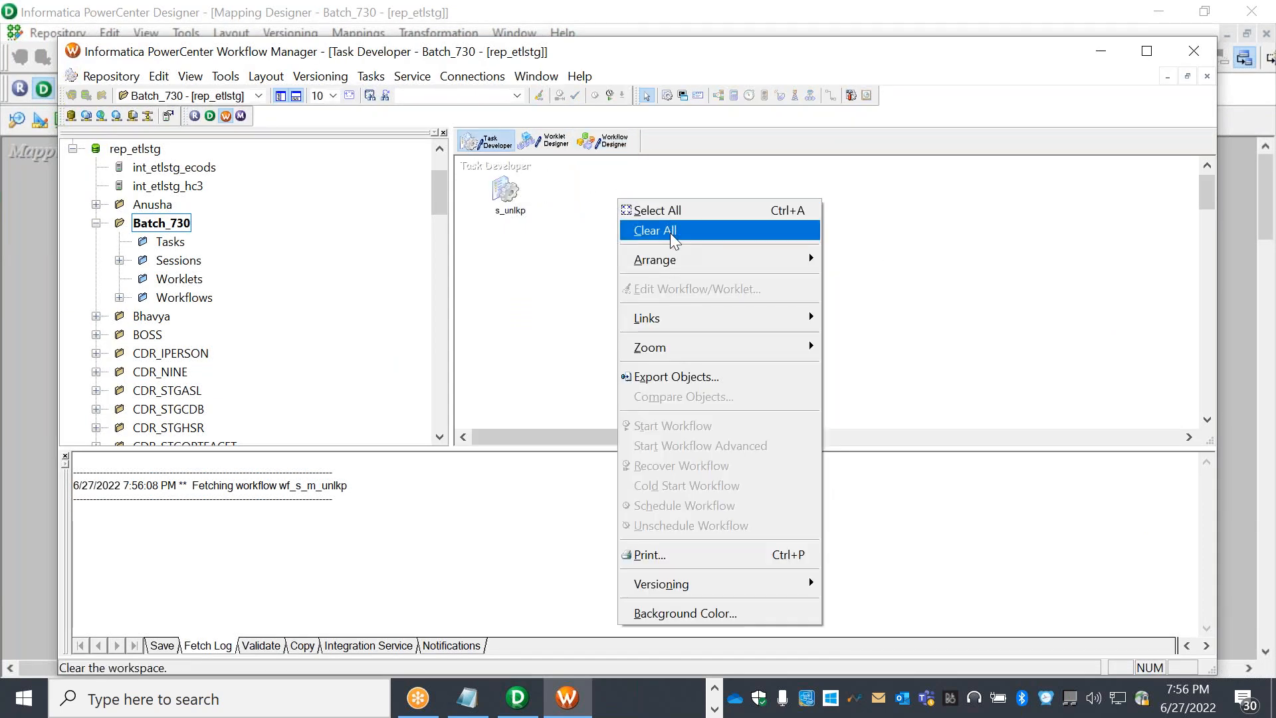
pyautogui.click(648, 229)
# Create a session task named s_agg that uses the m_agg mapping
pyautogui.click(370, 76)
pyautogui.click(381, 100)
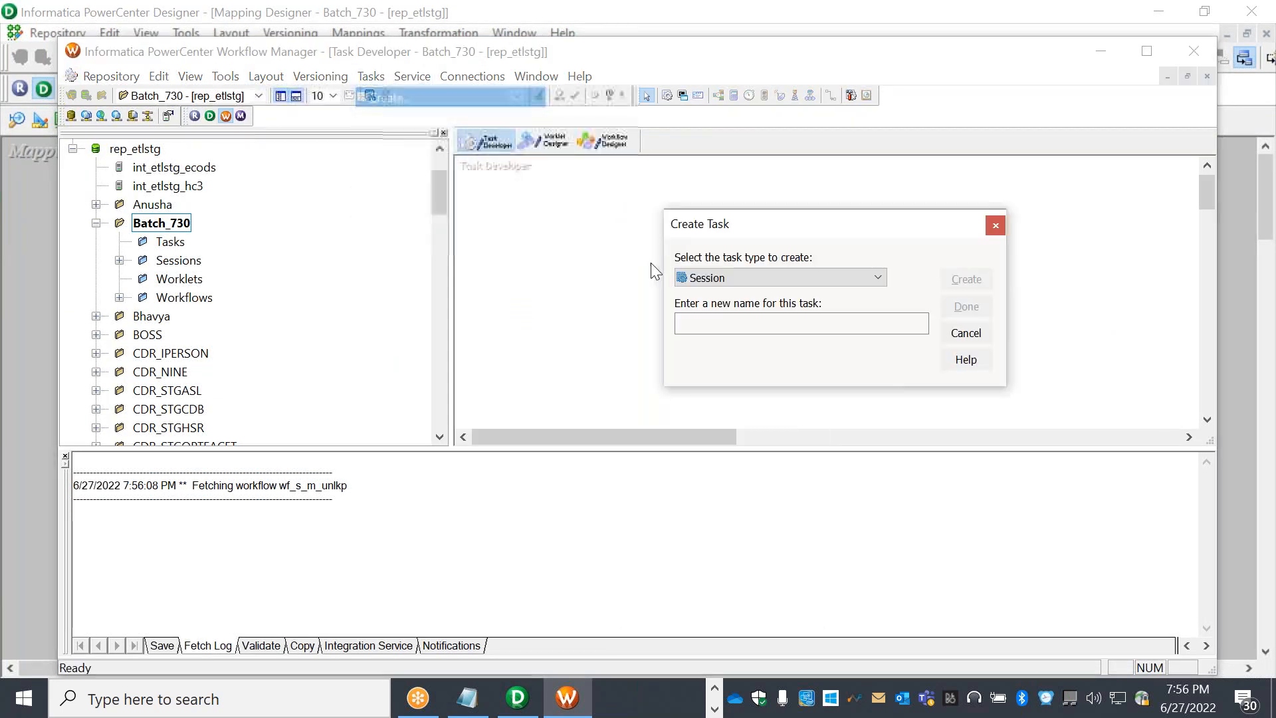
pyautogui.click(762, 319)
pyautogui.write('s')
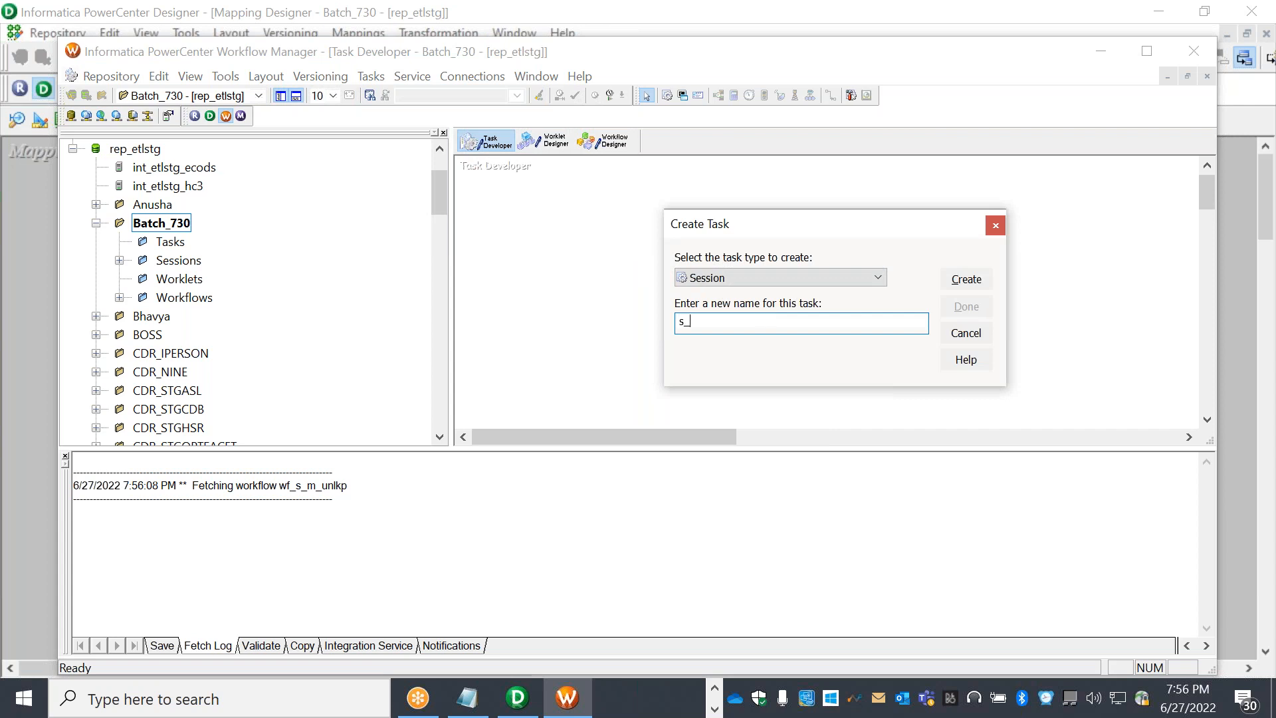
pyautogui.write('_agg')
pyautogui.click(952, 283)
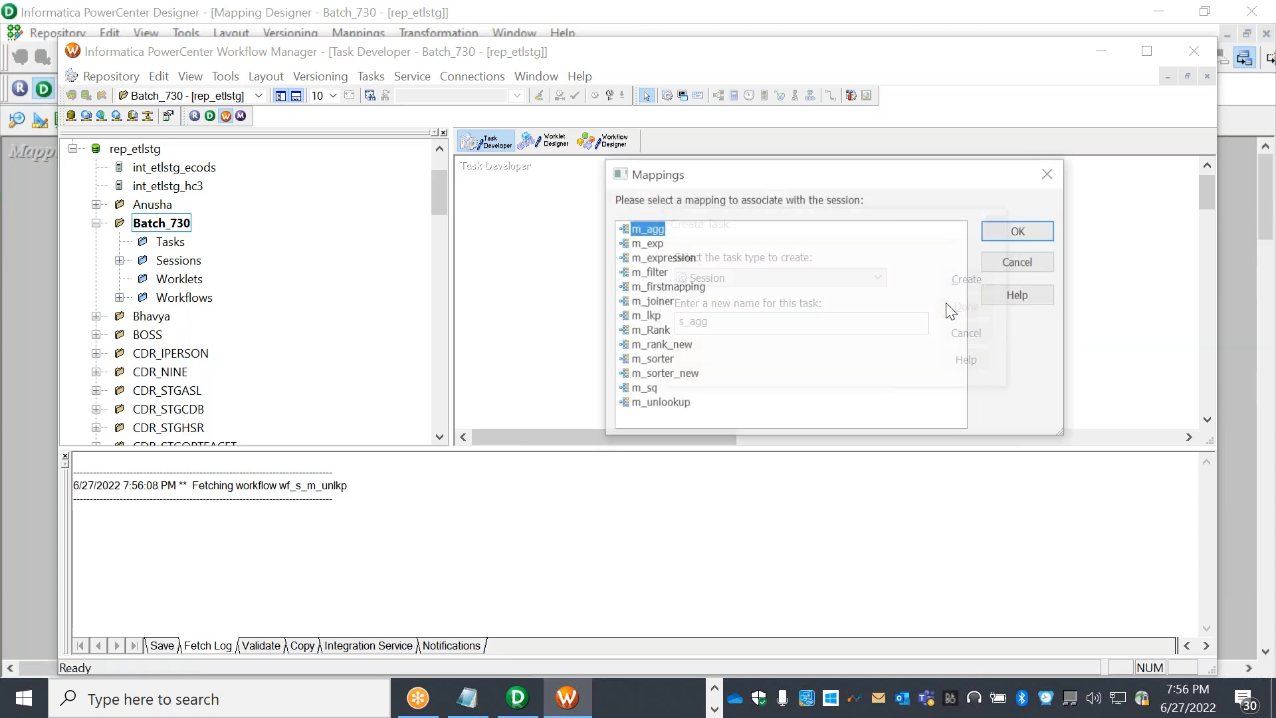
pyautogui.click(1020, 230)
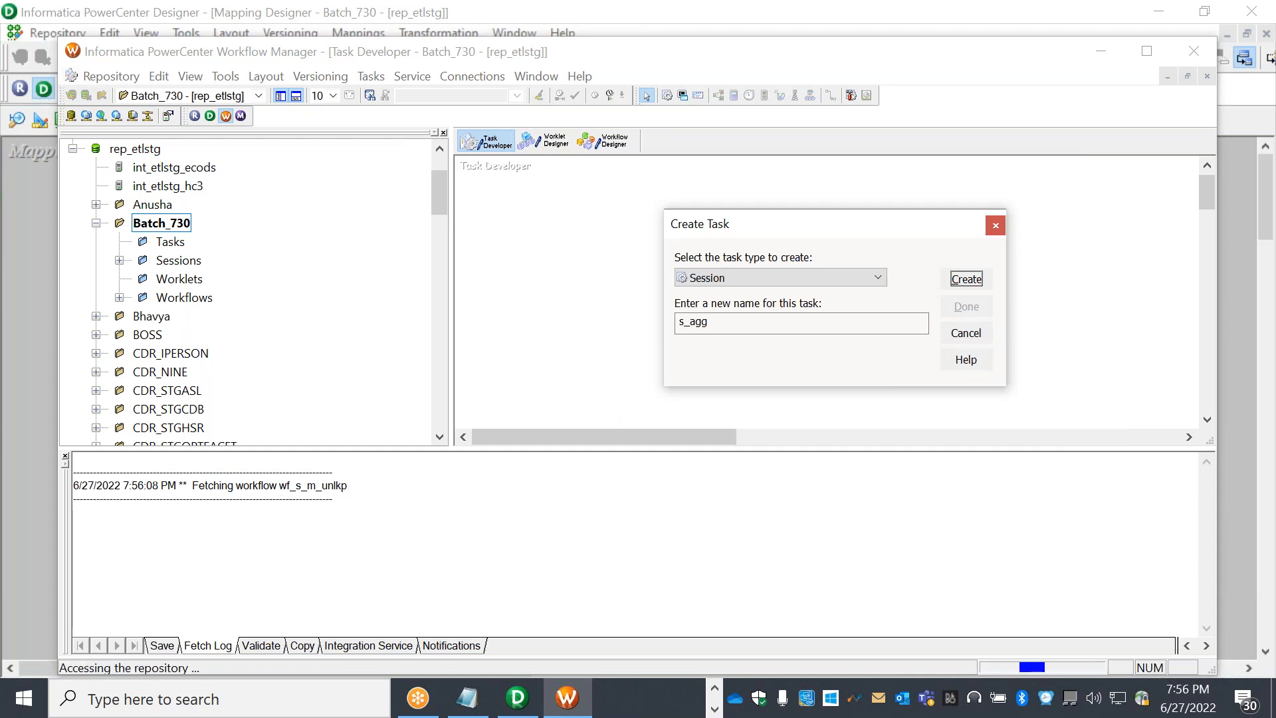
pyautogui.click(989, 308)
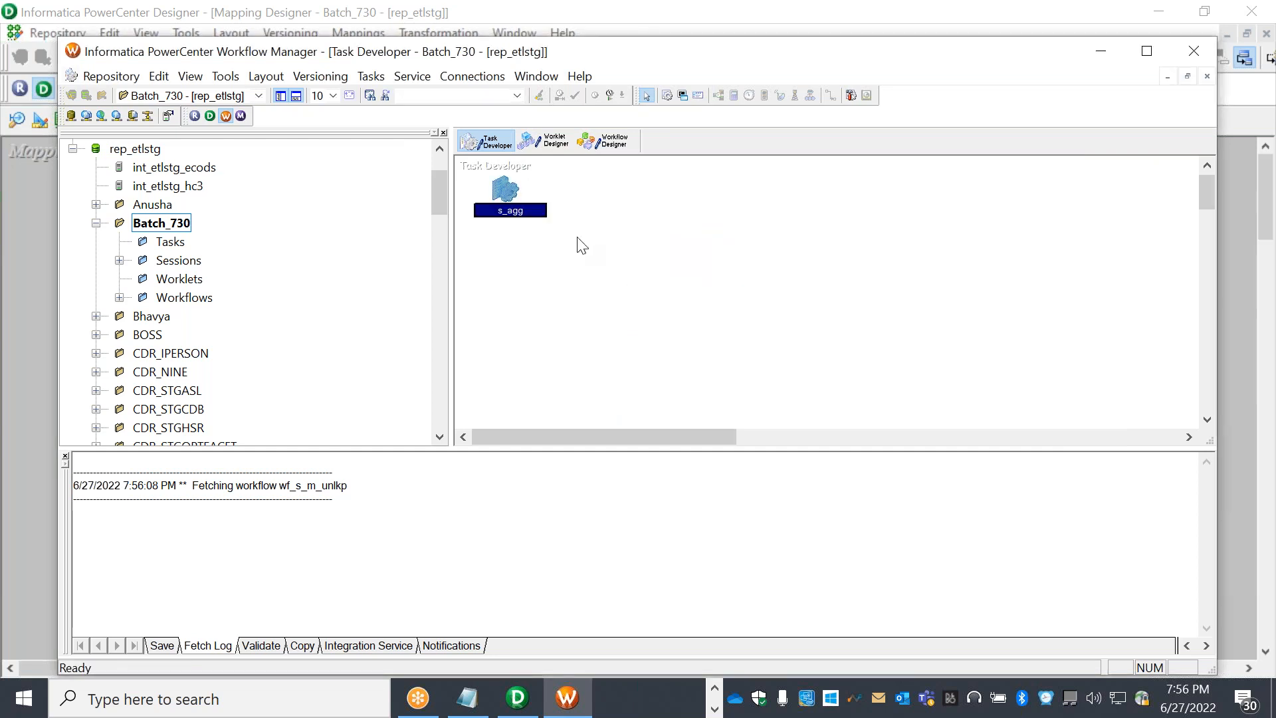
# In the s_agg session's mapping settings, set the SQ_EMP source connection to CRP_R4
pyautogui.doubleClick(512, 185)
pyautogui.click(359, 62)
pyautogui.click(226, 218)
pyautogui.click(943, 329)
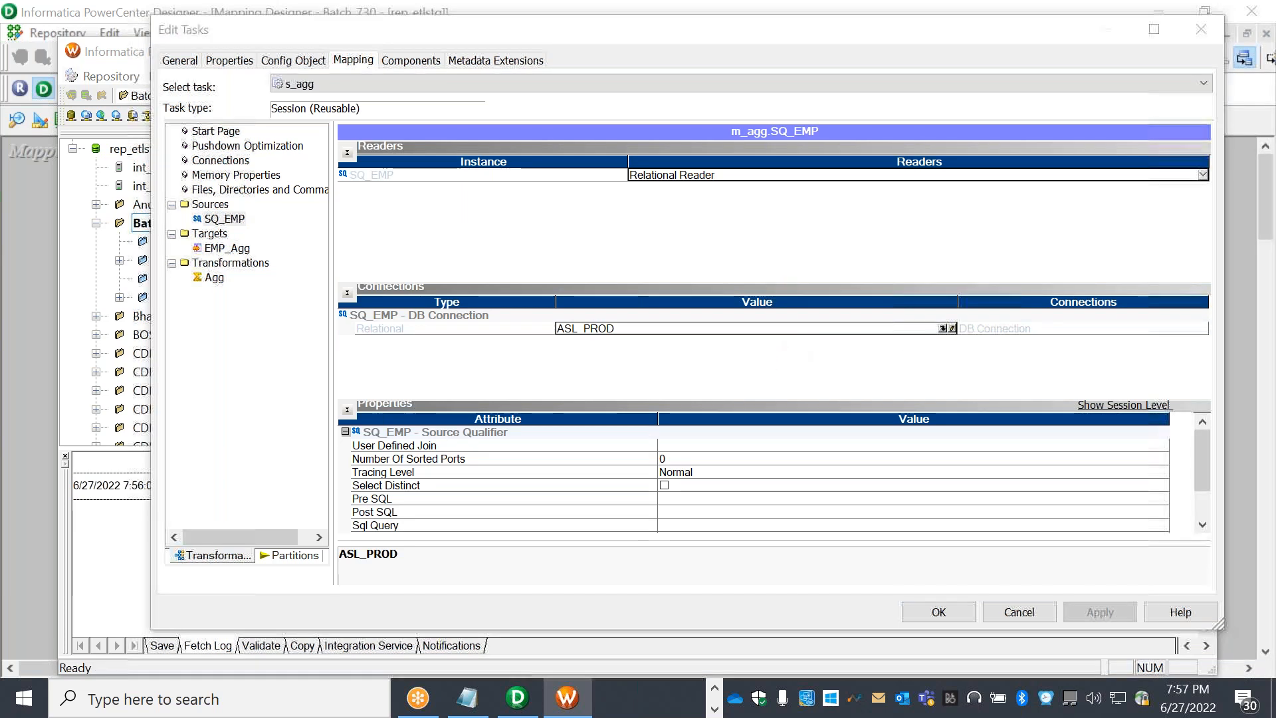
pyautogui.click(729, 432)
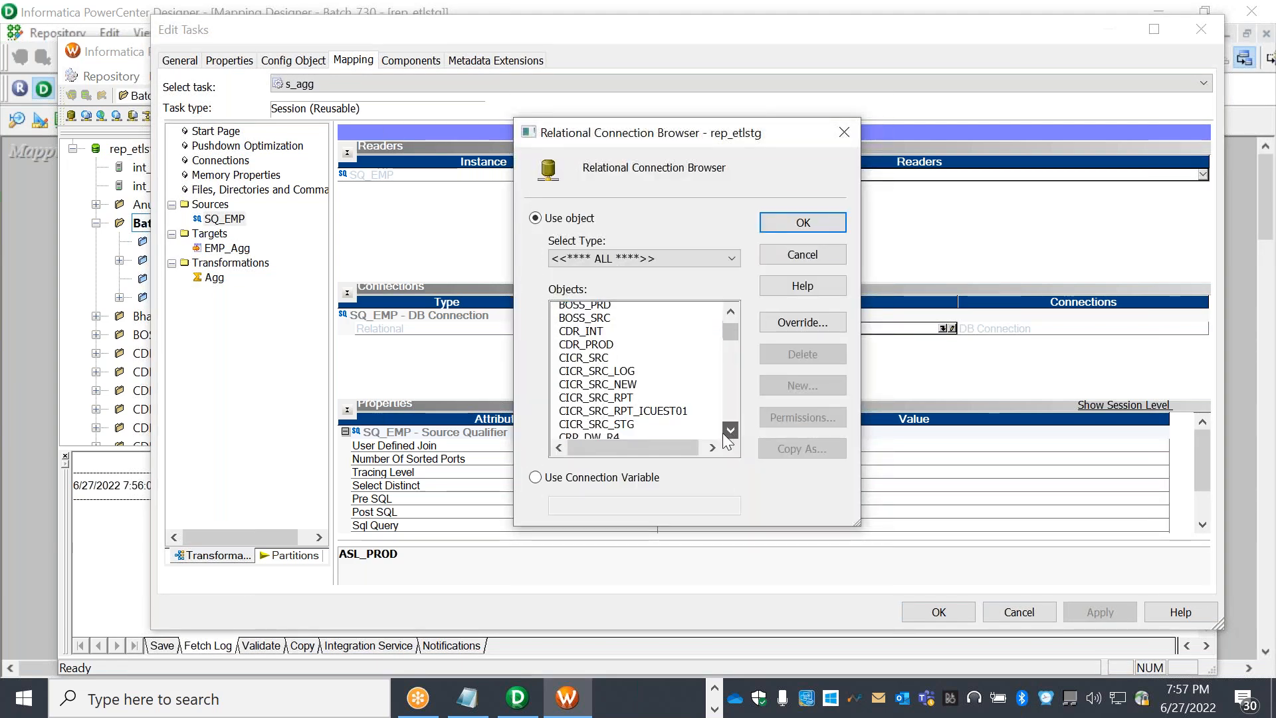
pyautogui.click(730, 432)
pyautogui.click(729, 431)
pyautogui.click(729, 431)
pyautogui.click(730, 431)
pyautogui.click(729, 430)
pyautogui.click(730, 430)
pyautogui.click(729, 431)
pyautogui.click(729, 431)
pyautogui.click(729, 432)
pyautogui.click(729, 432)
pyautogui.click(730, 432)
pyautogui.click(730, 432)
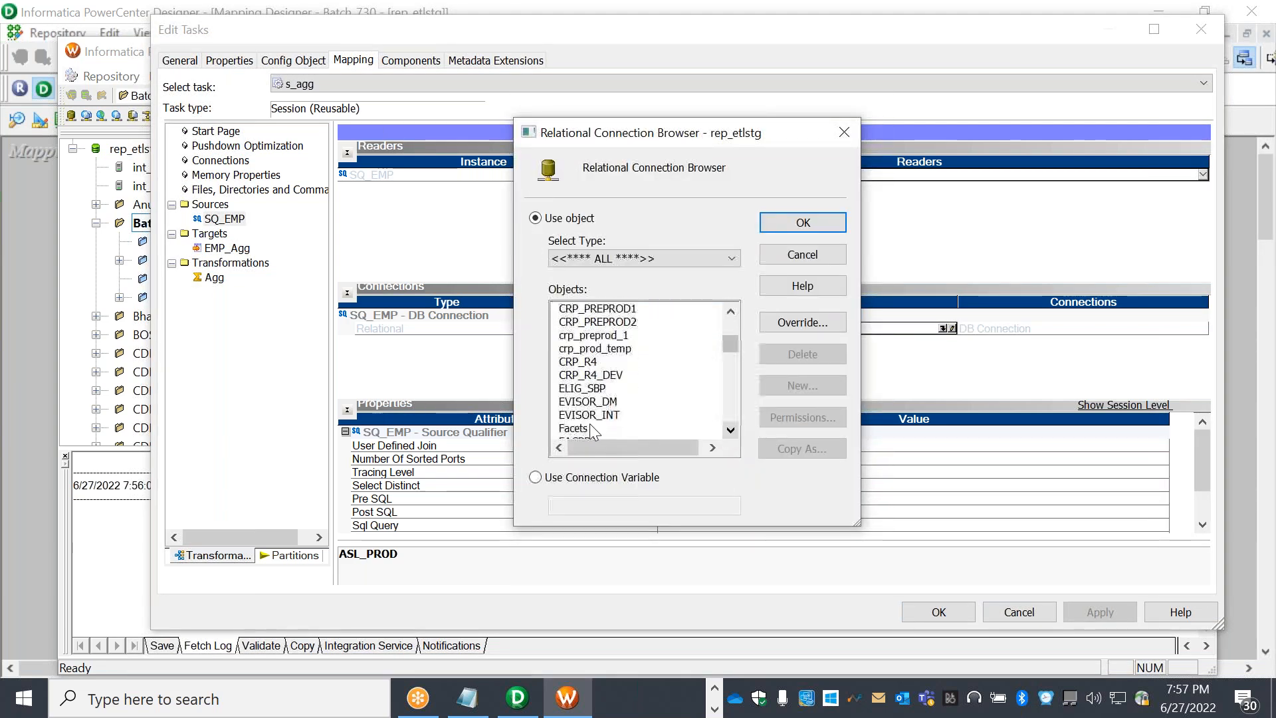
pyautogui.click(585, 361)
pyautogui.click(809, 232)
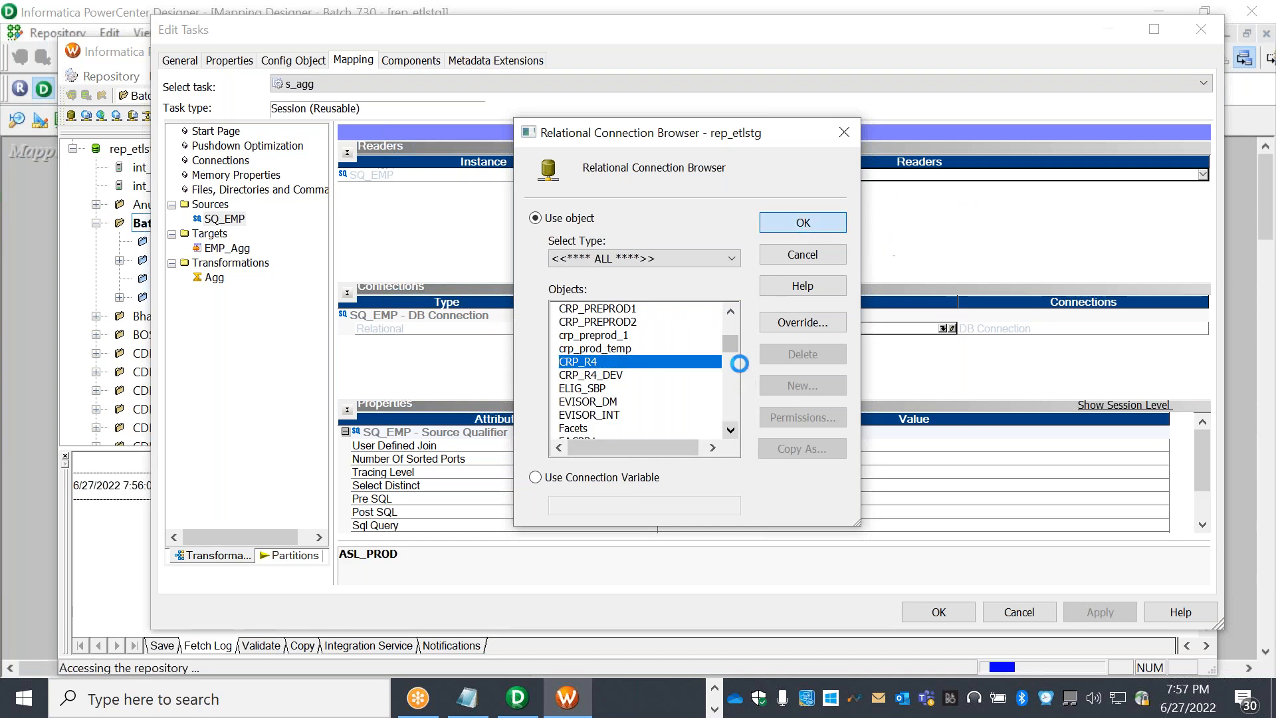
# Set the EMP_Agg target connection to CRP_R4 with Normal load type, and apply
pyautogui.click(236, 262)
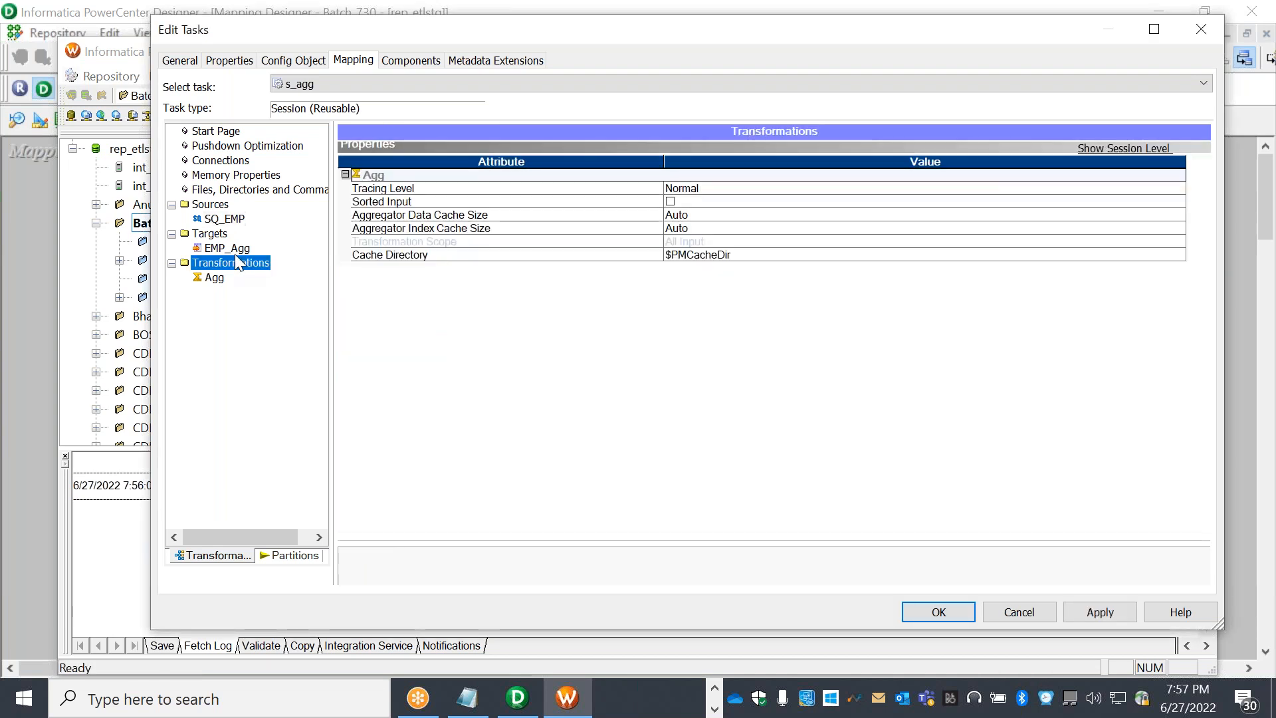
pyautogui.click(227, 248)
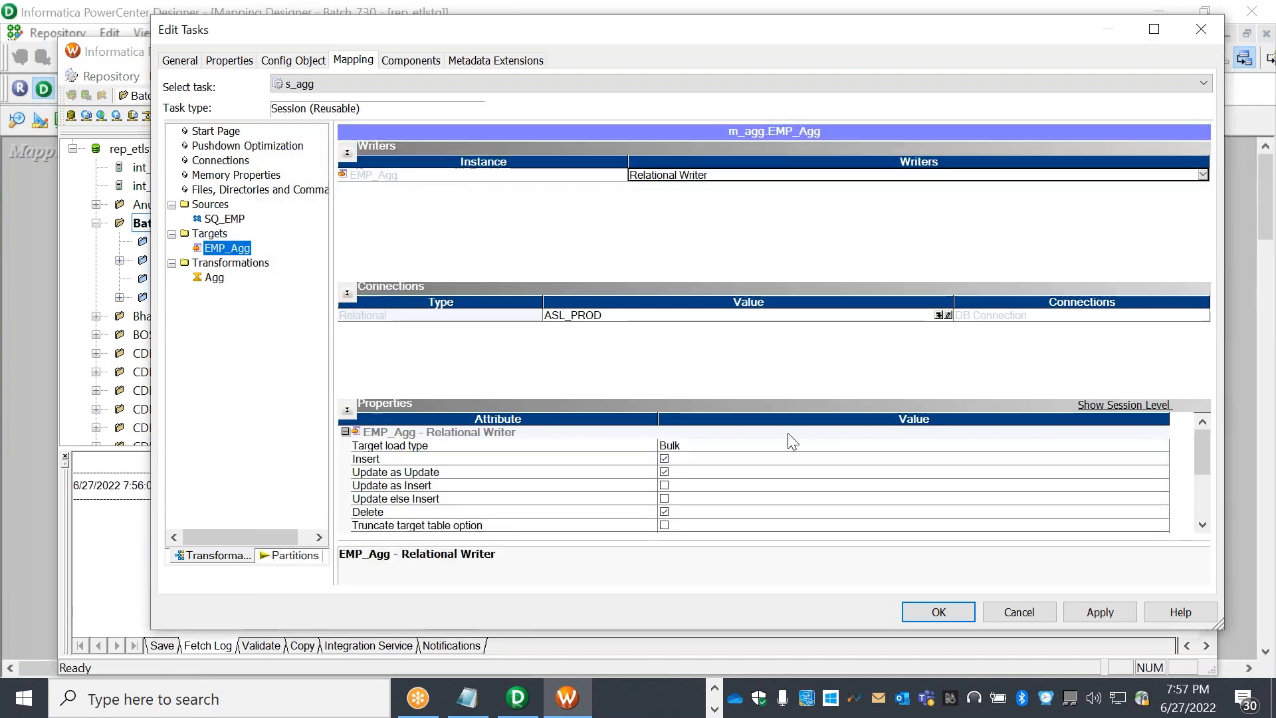
pyautogui.click(931, 315)
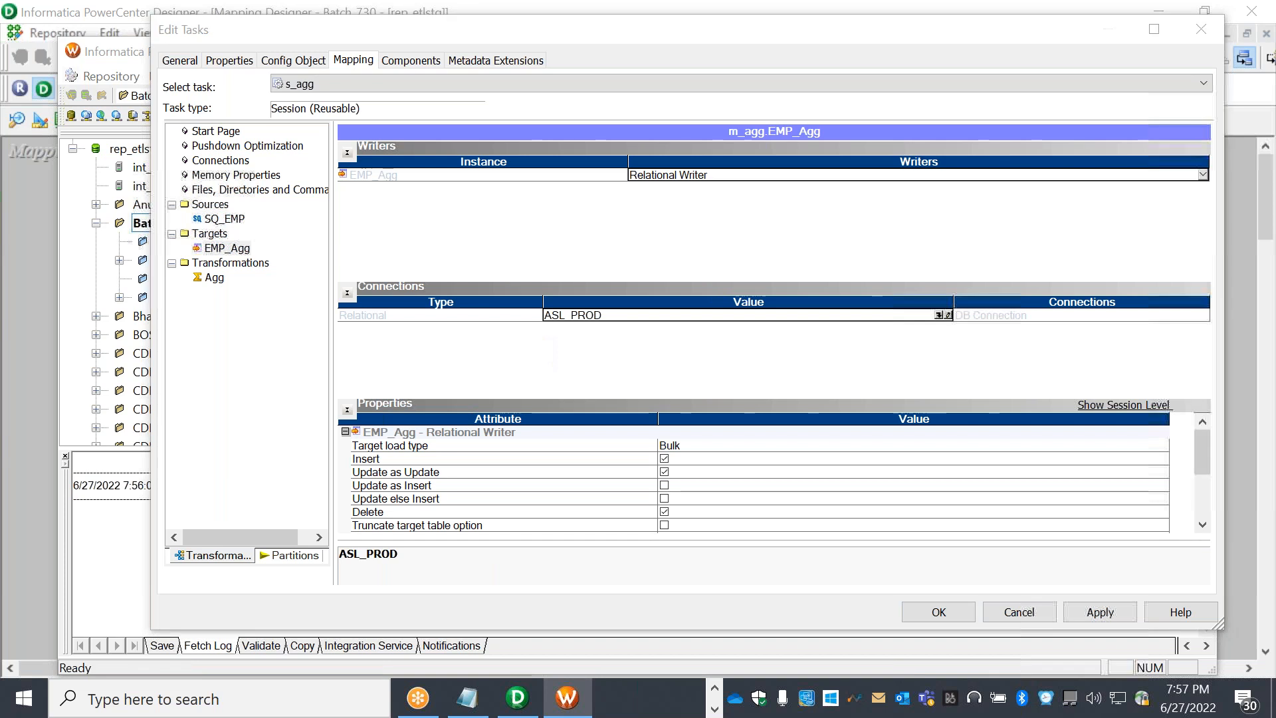
pyautogui.click(730, 433)
pyautogui.click(731, 433)
pyautogui.click(731, 432)
pyautogui.scroll(-3, 731, 433)
pyautogui.click(578, 401)
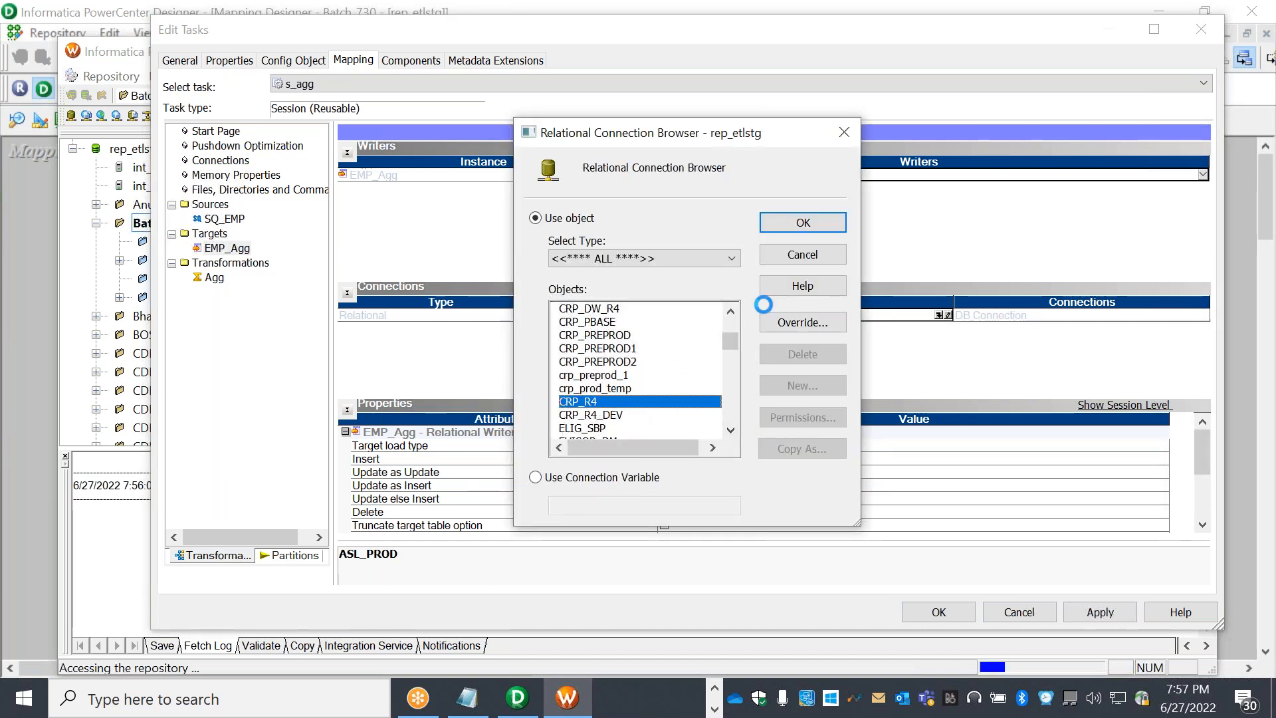
pyautogui.click(804, 222)
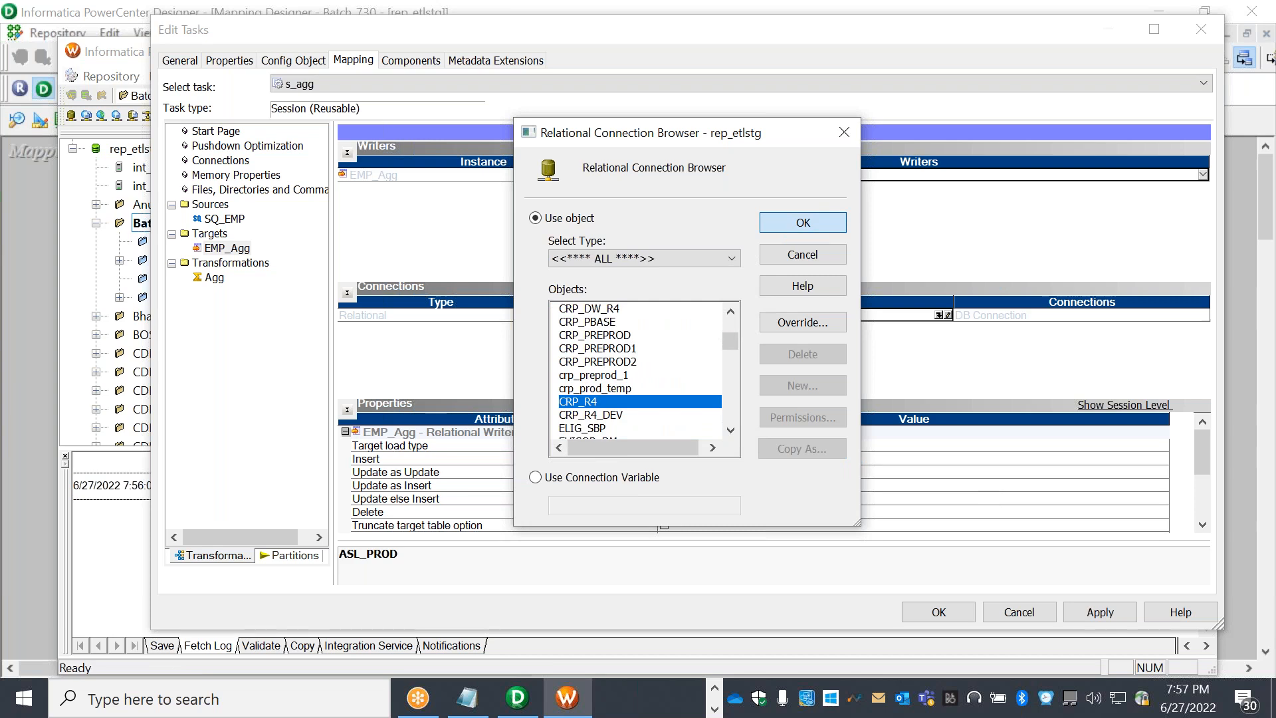
pyautogui.click(753, 449)
pyautogui.click(680, 459)
pyautogui.click(1116, 615)
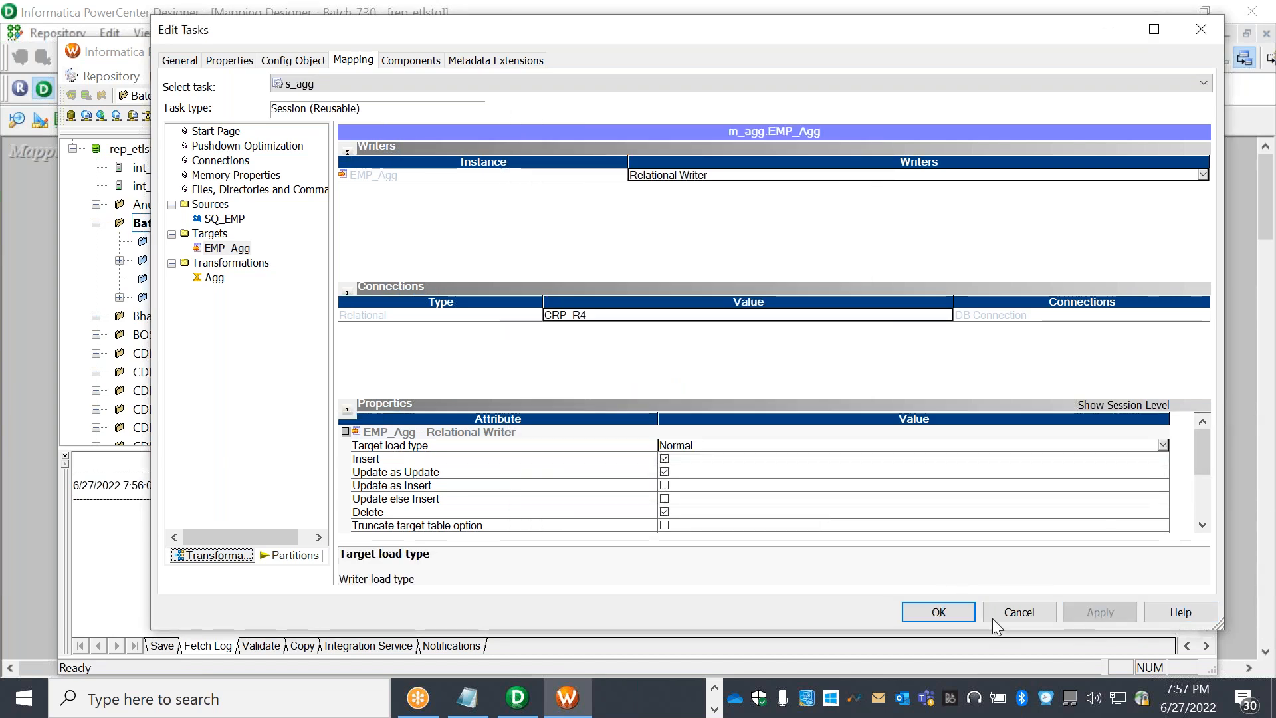
pyautogui.click(914, 616)
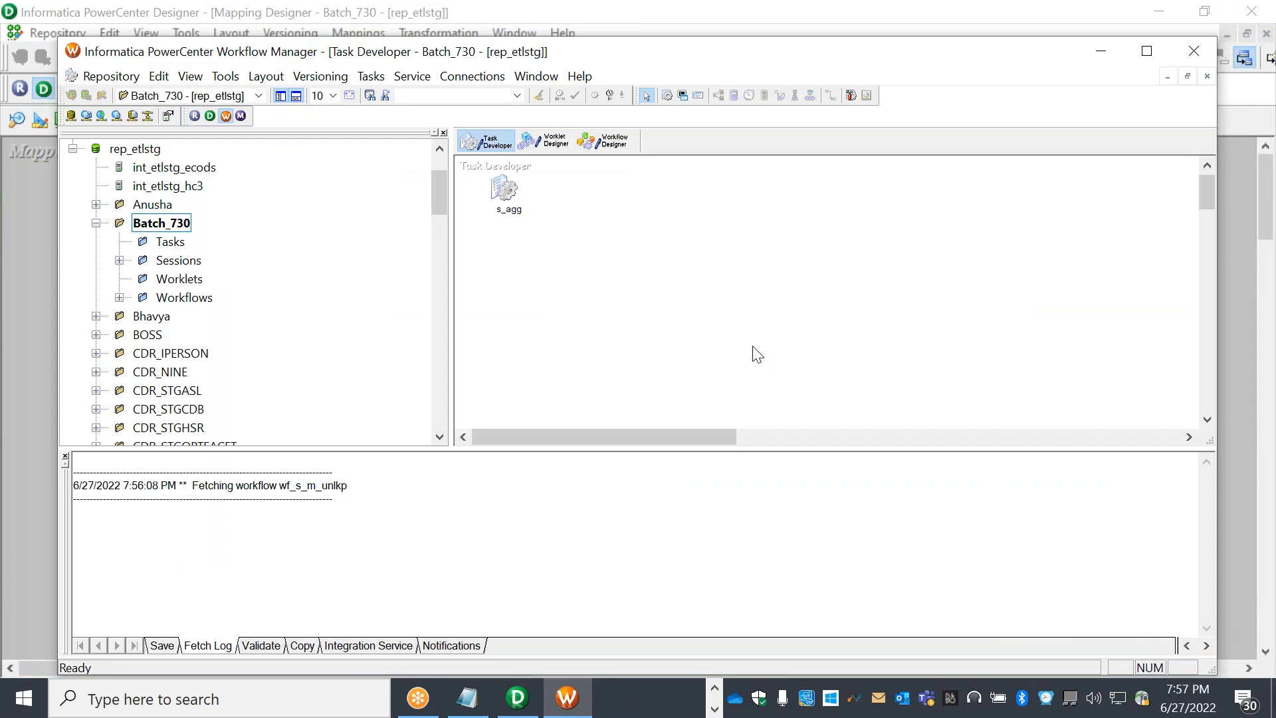
# Save s_agg, then create workflow wf_s_m_agg on integration service int_etlstg_ecods
pyautogui.hotkey('ctrl', 's')
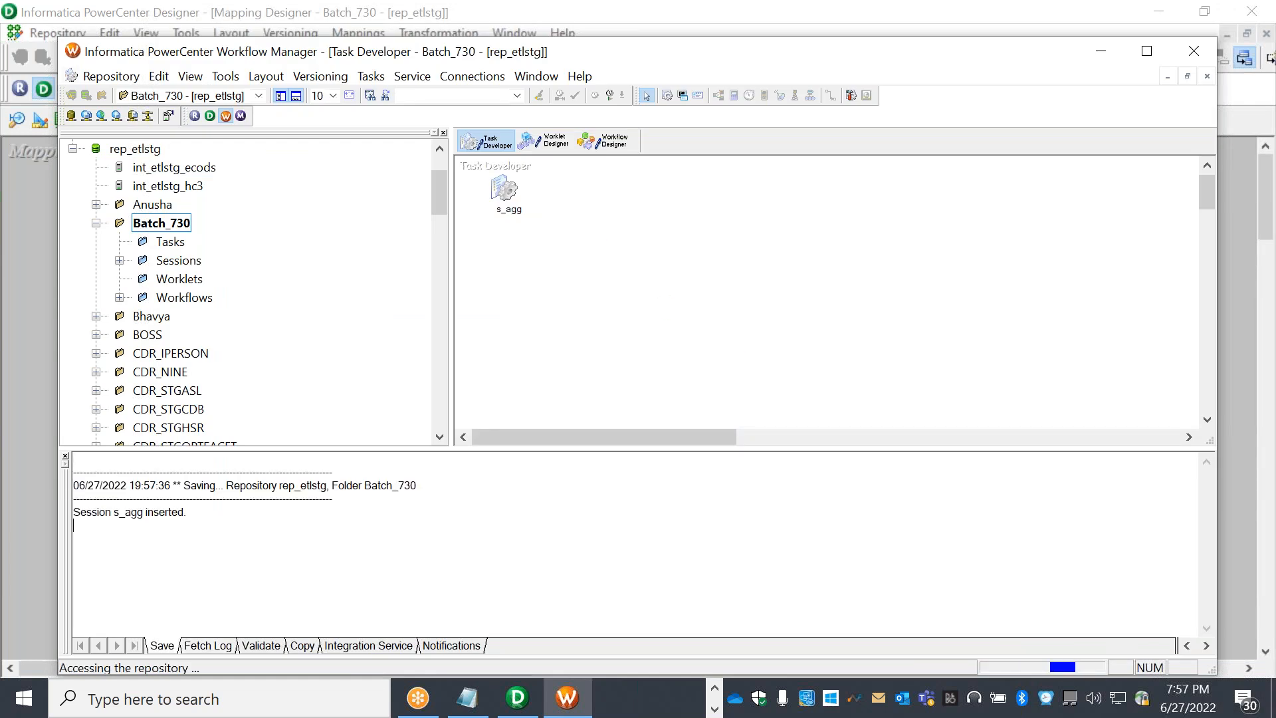
pyautogui.click(603, 140)
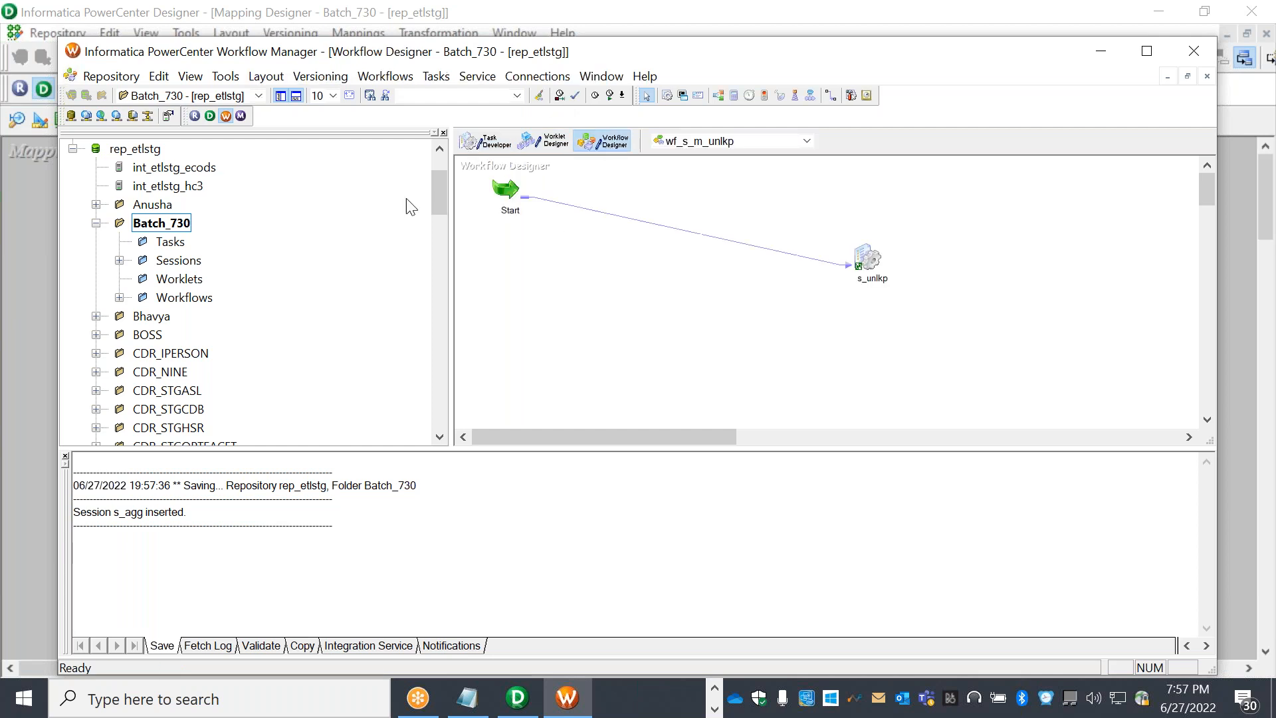
pyautogui.click(388, 76)
pyautogui.click(400, 95)
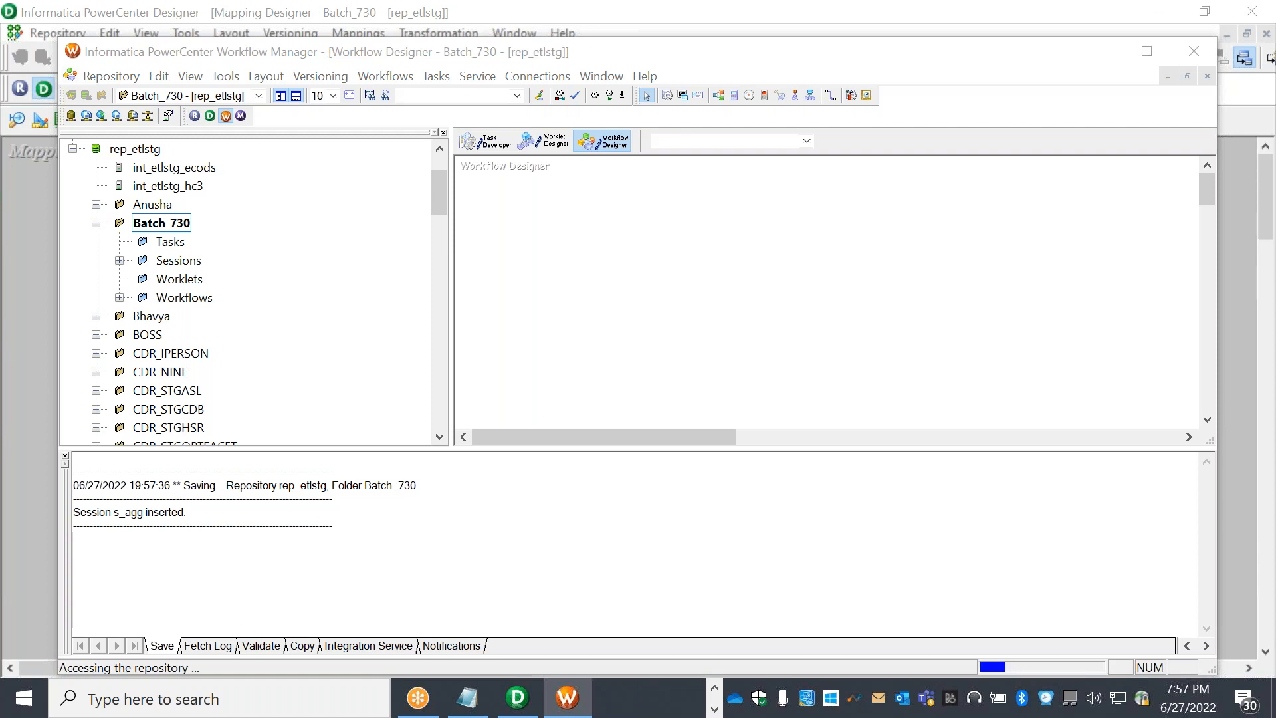
pyautogui.write('w')
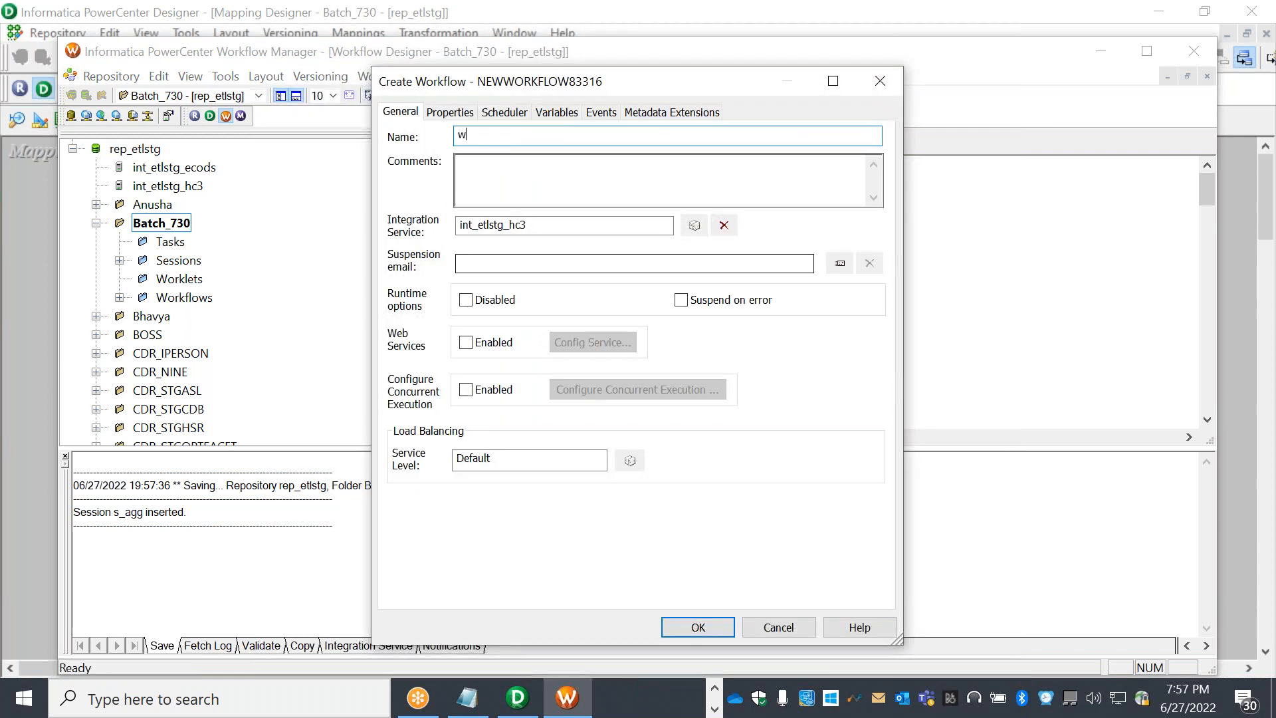
pyautogui.write('f_s_m_agg')
pyautogui.click(693, 225)
pyautogui.click(564, 285)
pyautogui.click(721, 291)
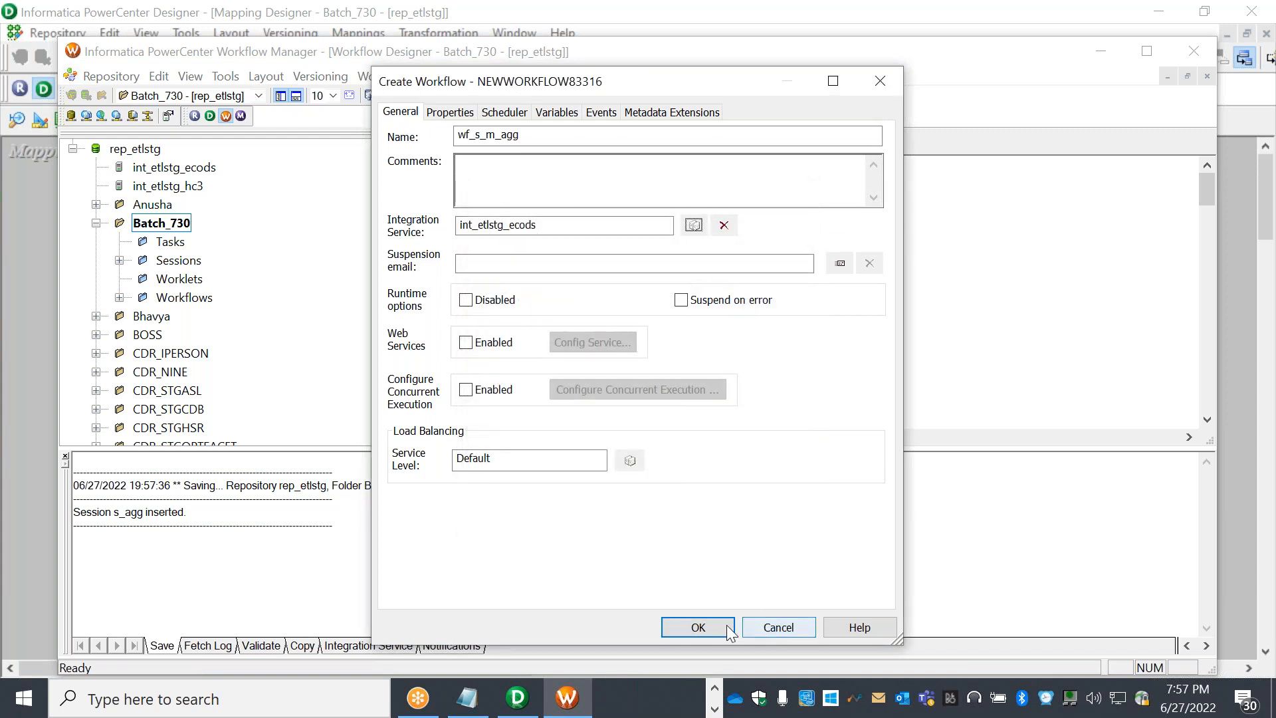
pyautogui.press('Return')
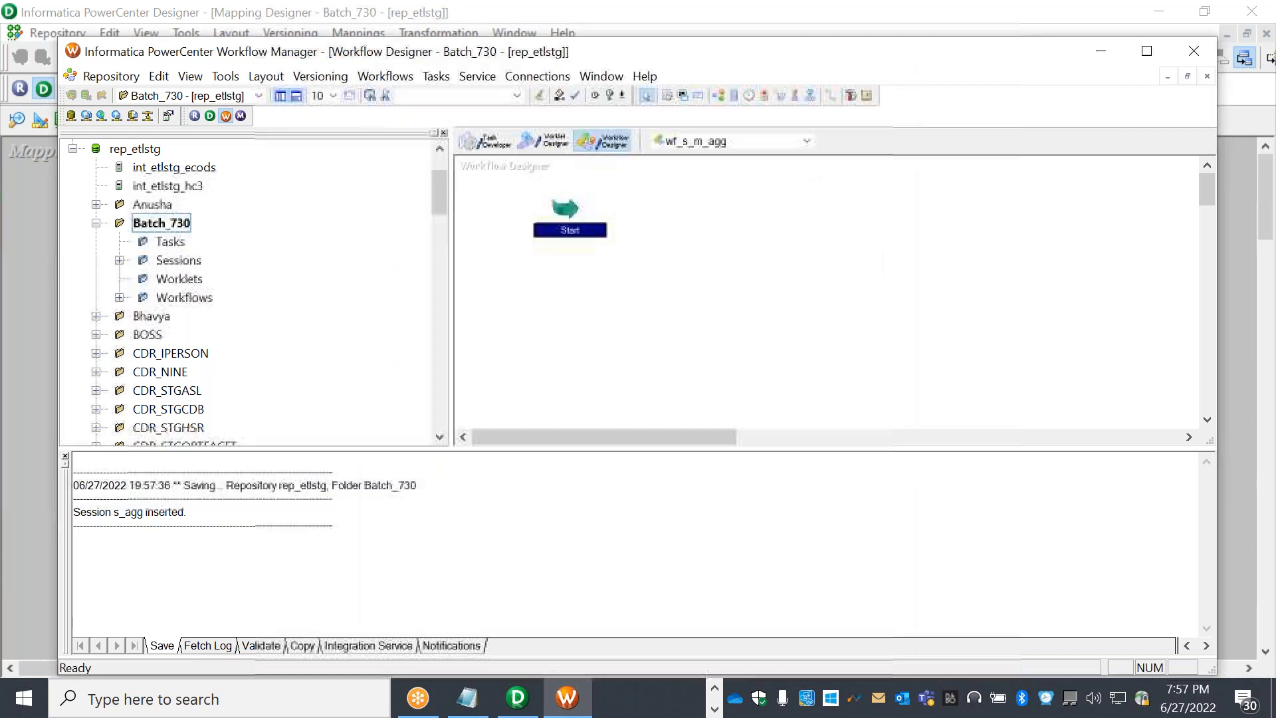
# Add the s_agg session to wf_s_m_agg and link the Start task to it
pyautogui.click(119, 261)
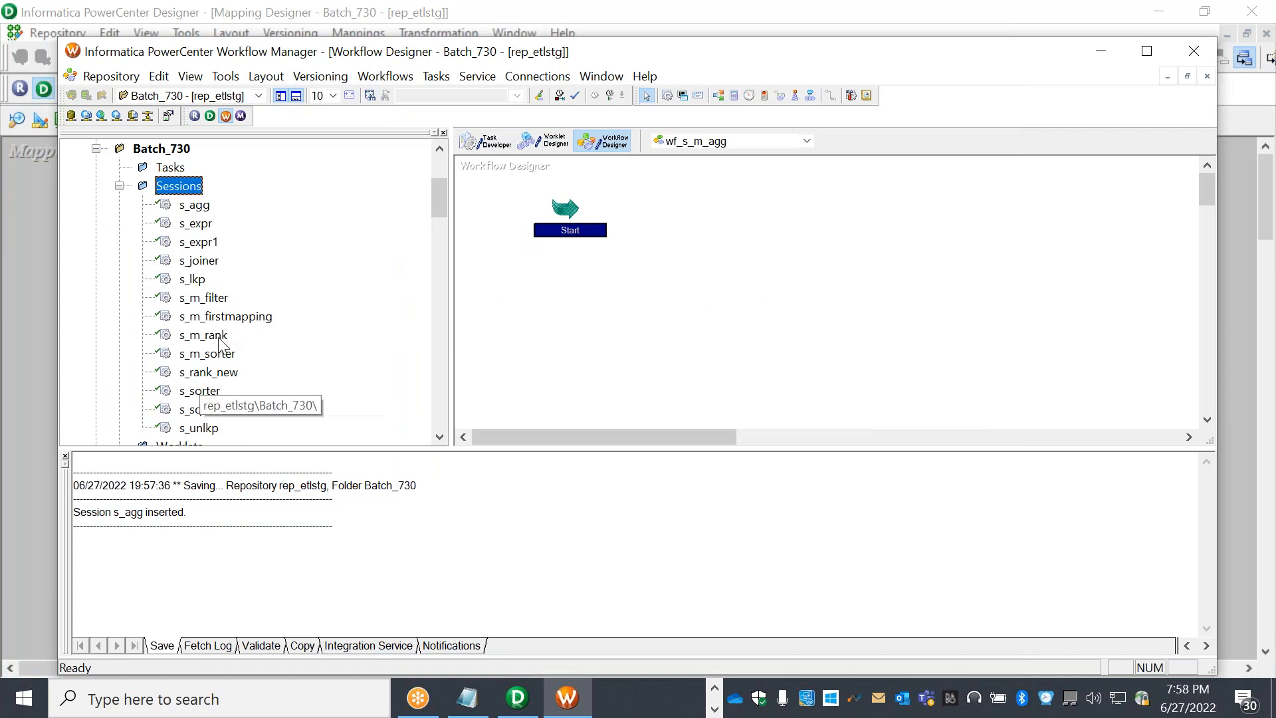
pyautogui.moveTo(194, 205); pyautogui.dragTo(729, 319)
pyautogui.click(830, 95)
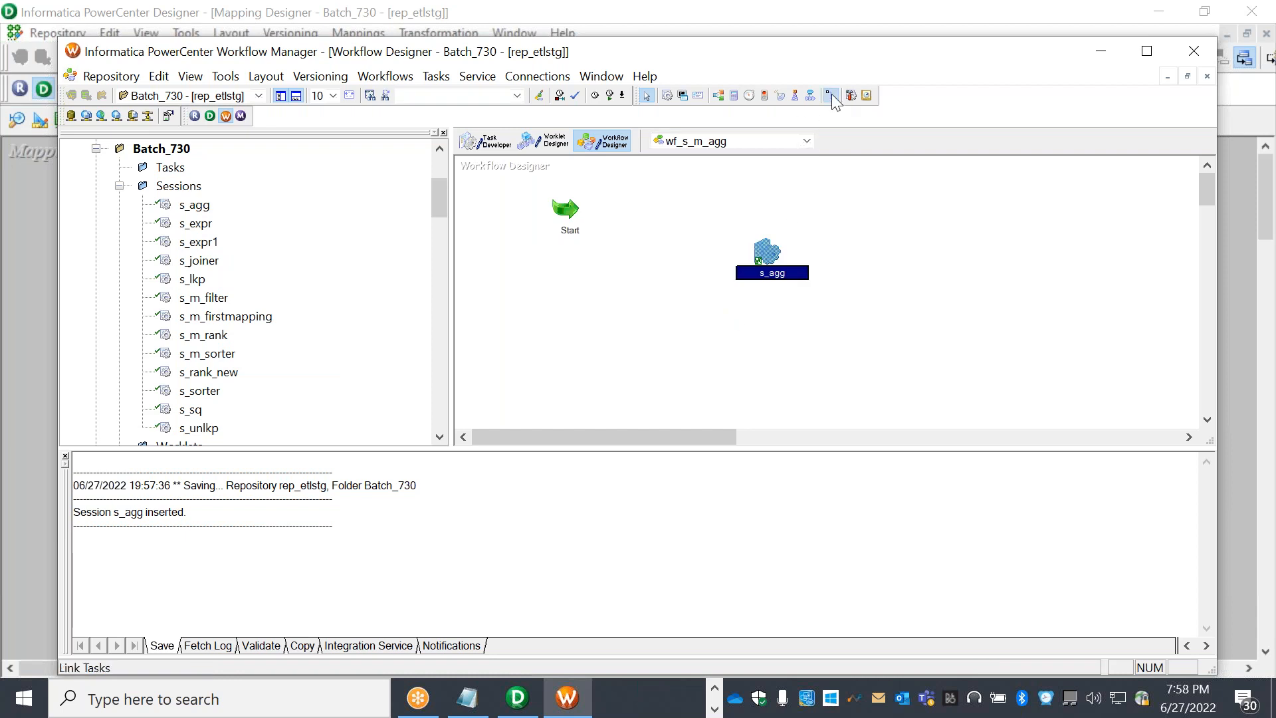
pyautogui.click(570, 208)
pyautogui.moveTo(679, 230); pyautogui.dragTo(764, 254)
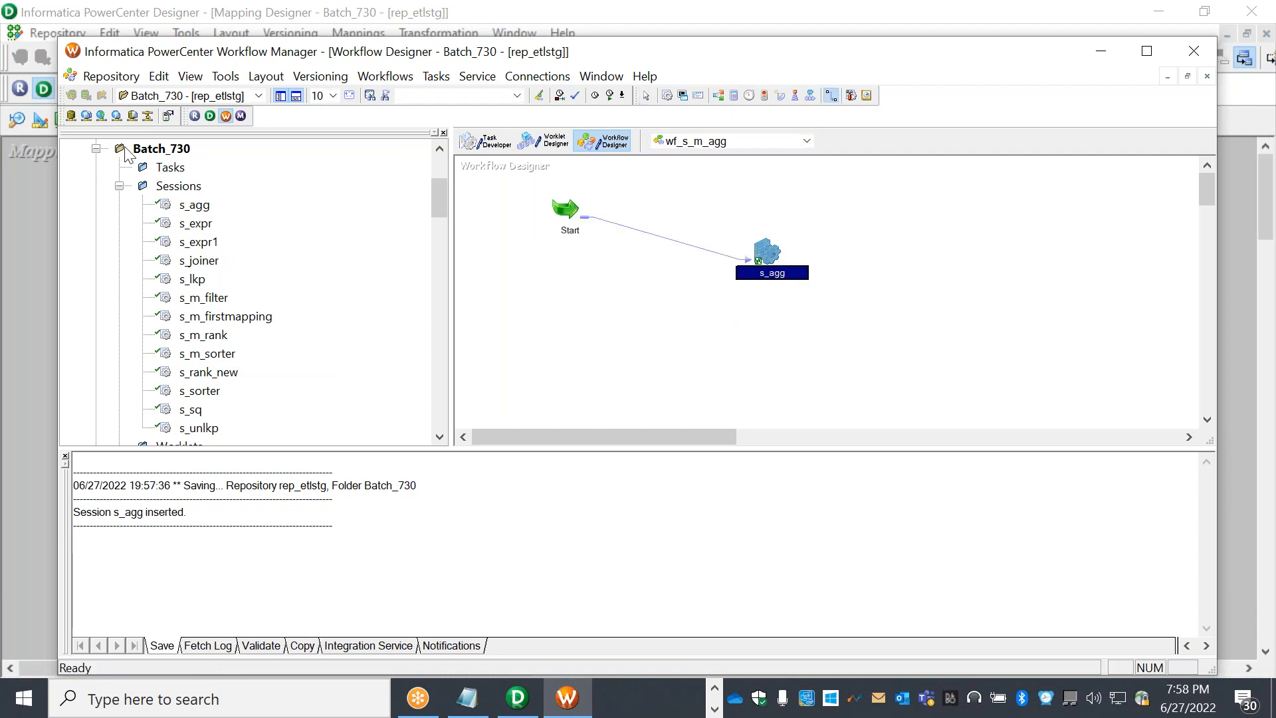
# Save wf_s_m_agg to the repository and launch the Workflow Monitor
pyautogui.click(111, 76)
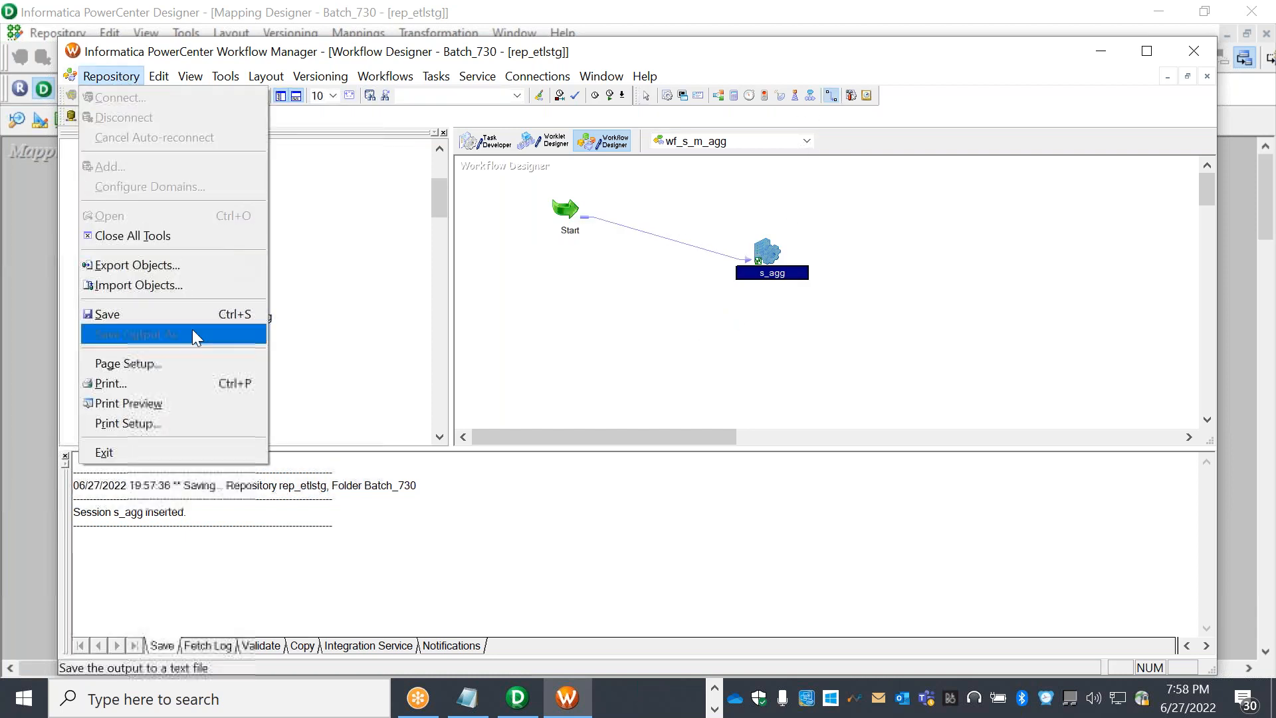
pyautogui.click(167, 311)
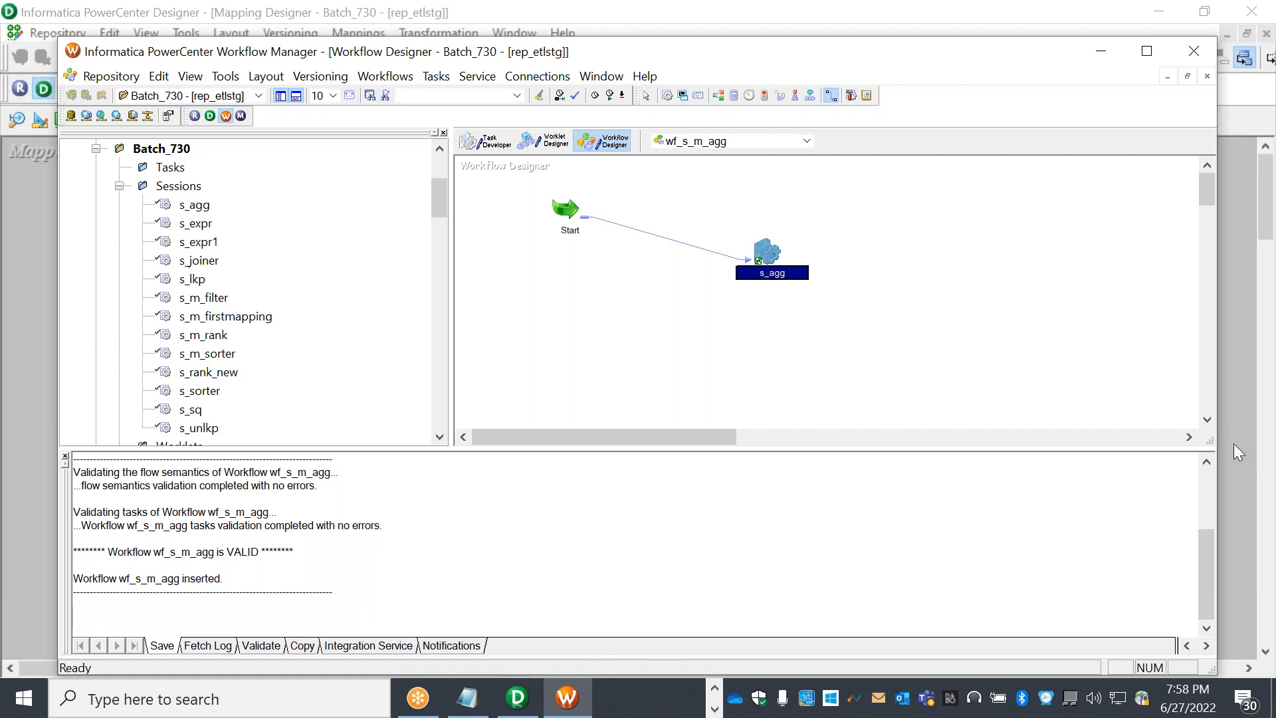
pyautogui.click(241, 114)
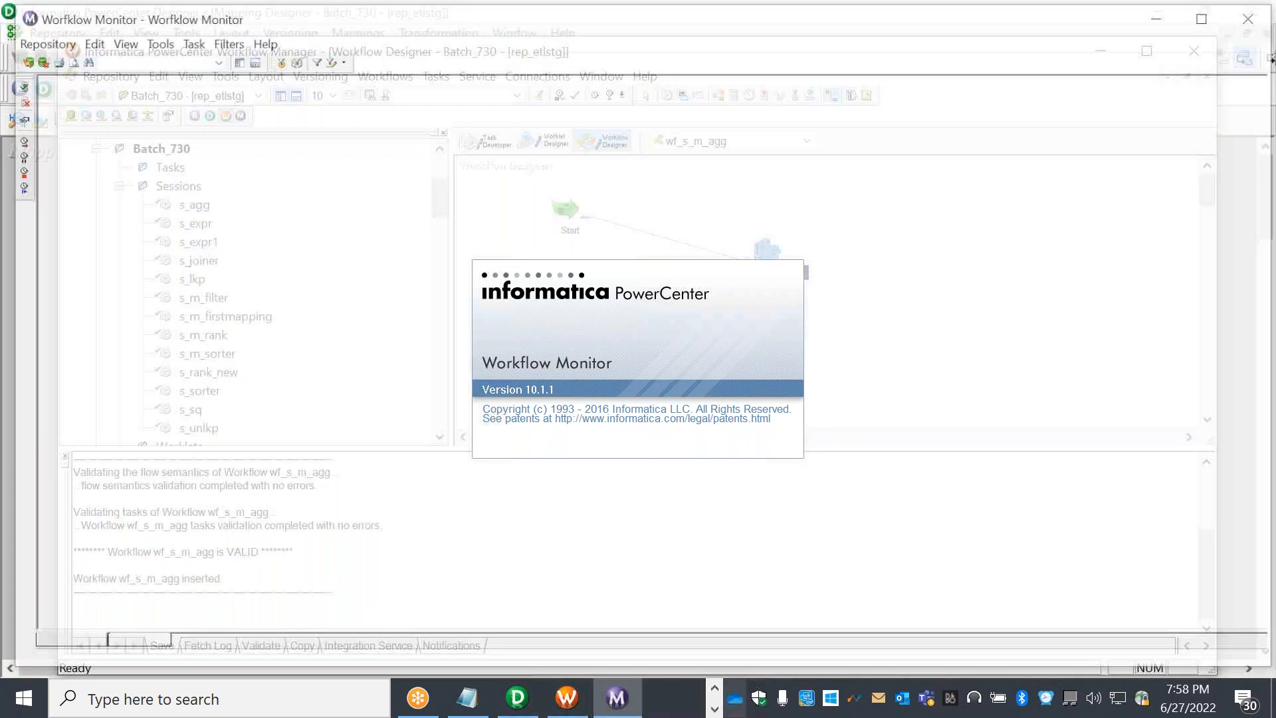
# Review the Agg aggregator's Properties and Ports tabs in mapping m_agg without changes
pyautogui.click(518, 697)
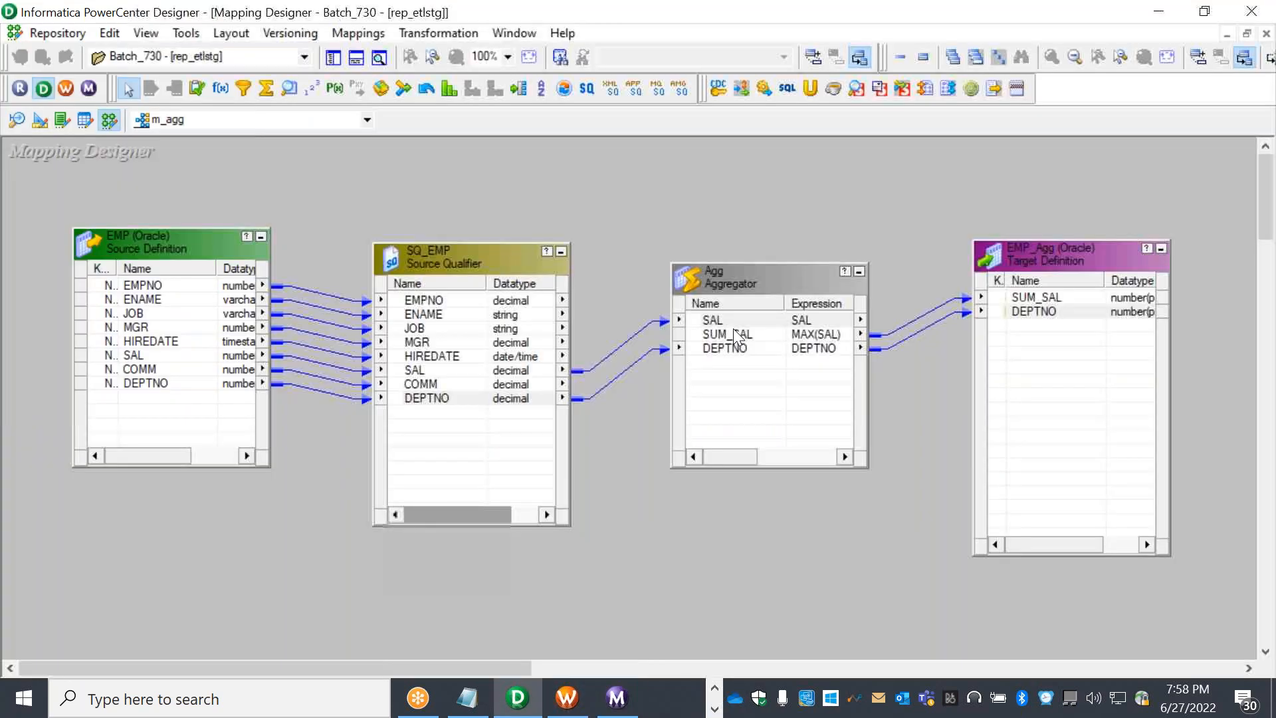
pyautogui.doubleClick(795, 282)
pyautogui.click(236, 131)
pyautogui.click(181, 133)
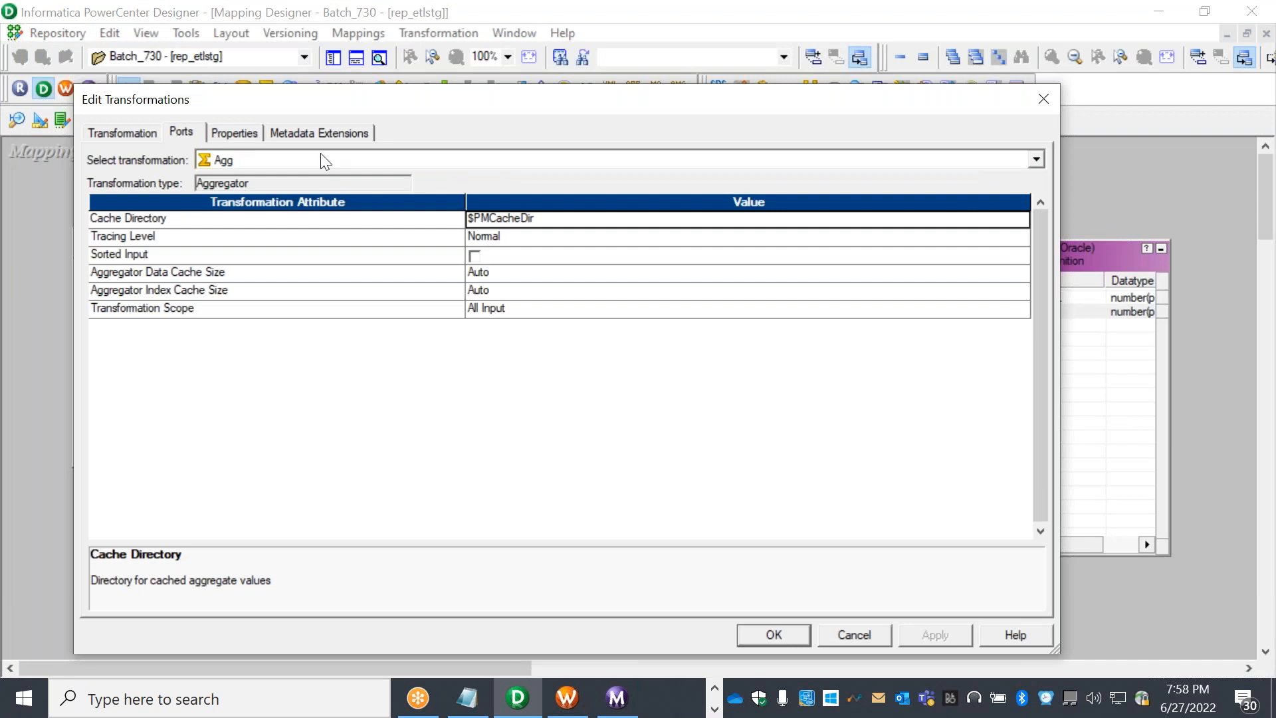
pyautogui.click(871, 632)
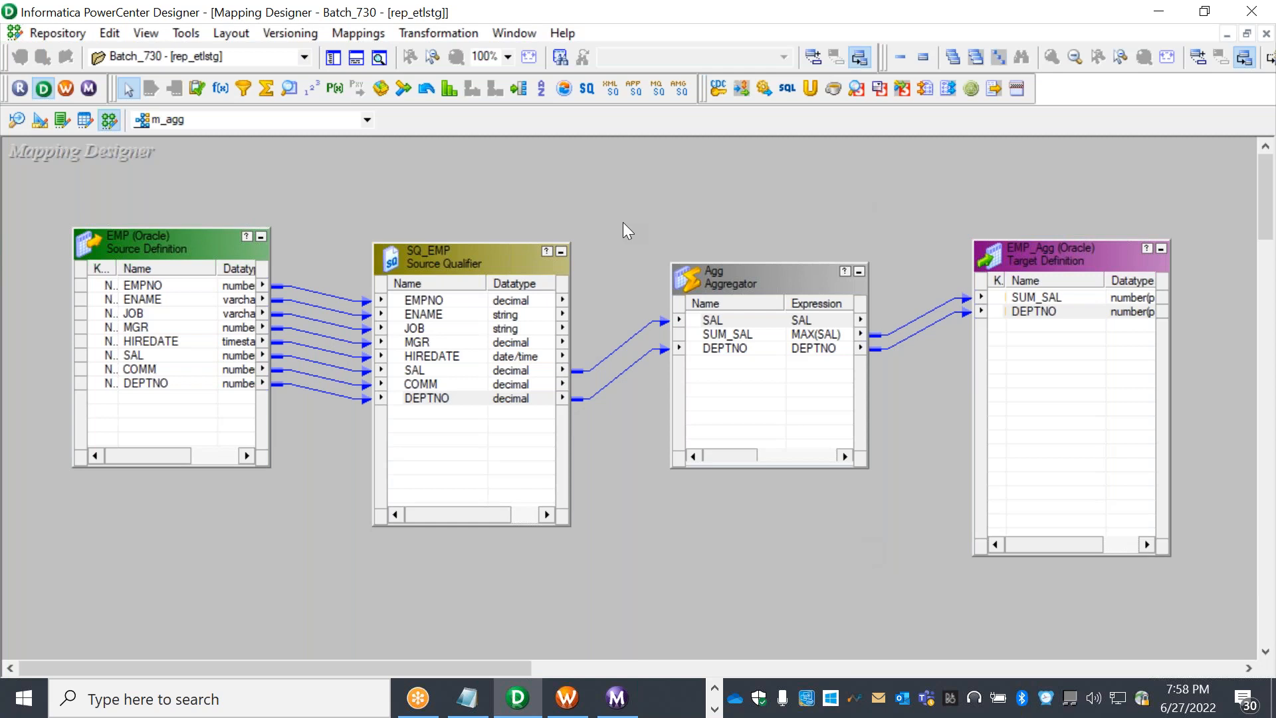
pyautogui.click(864, 28)
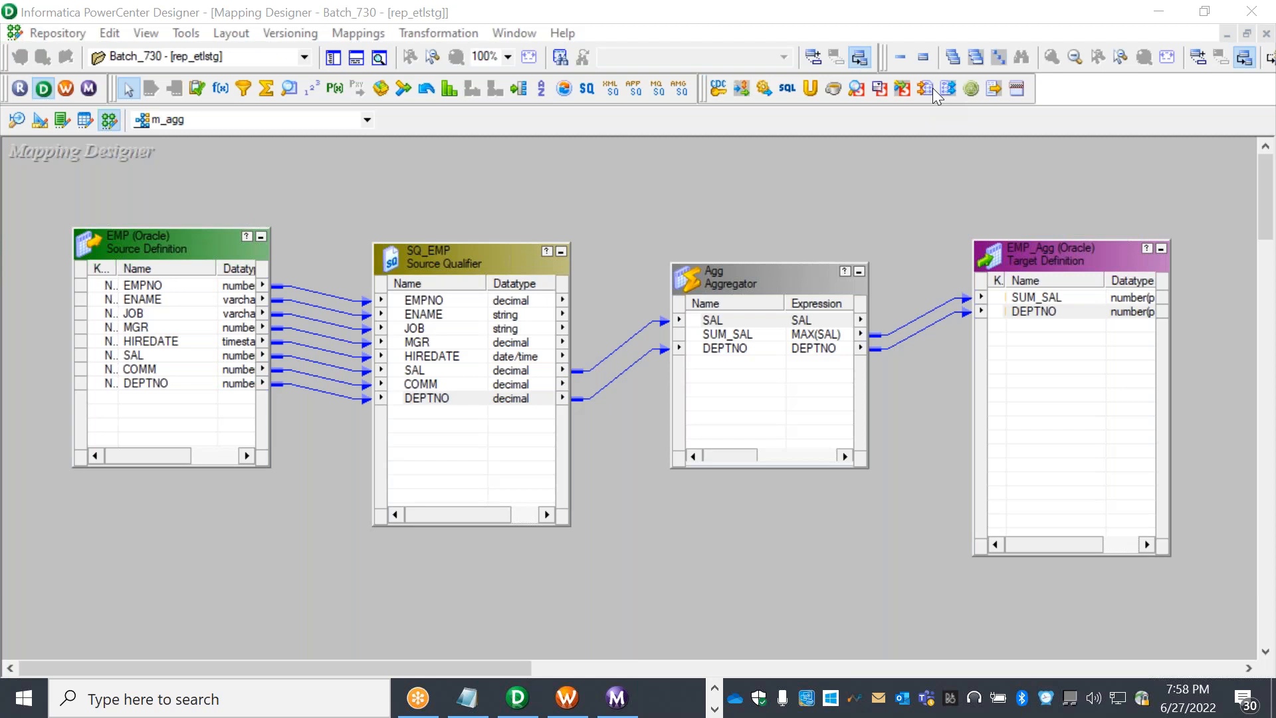
pyautogui.click(847, 246)
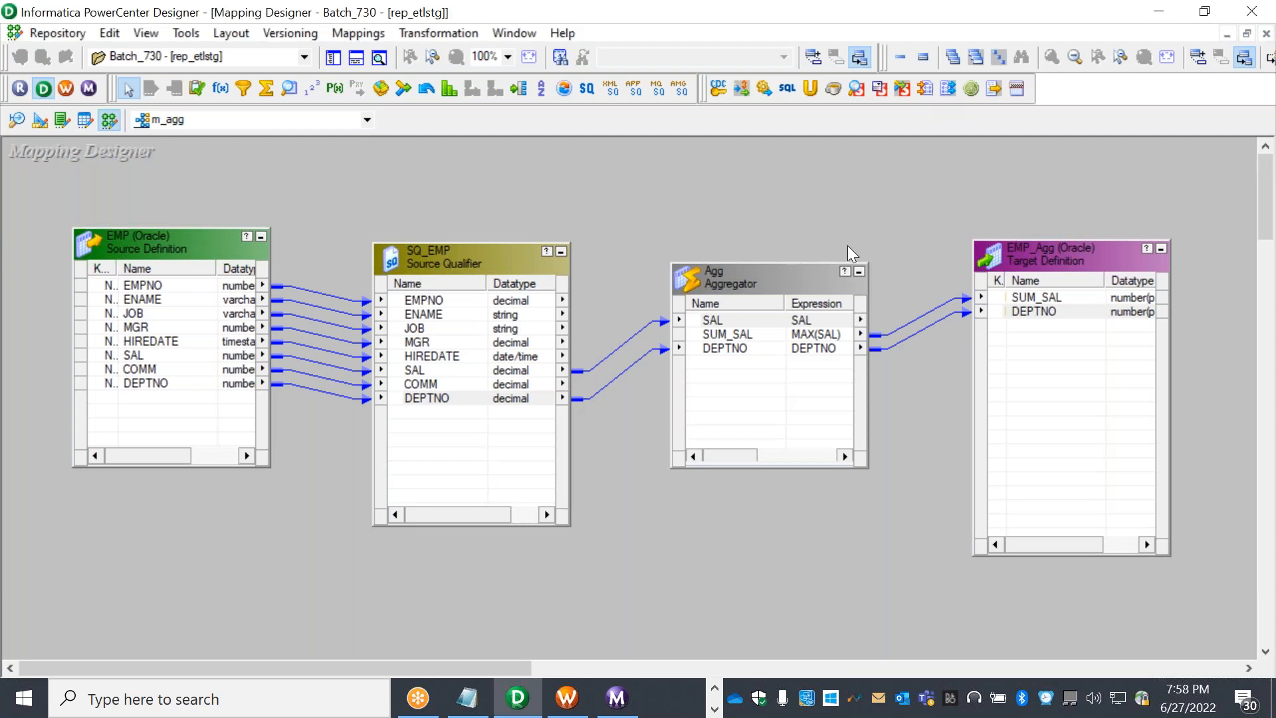
pyautogui.doubleClick(784, 279)
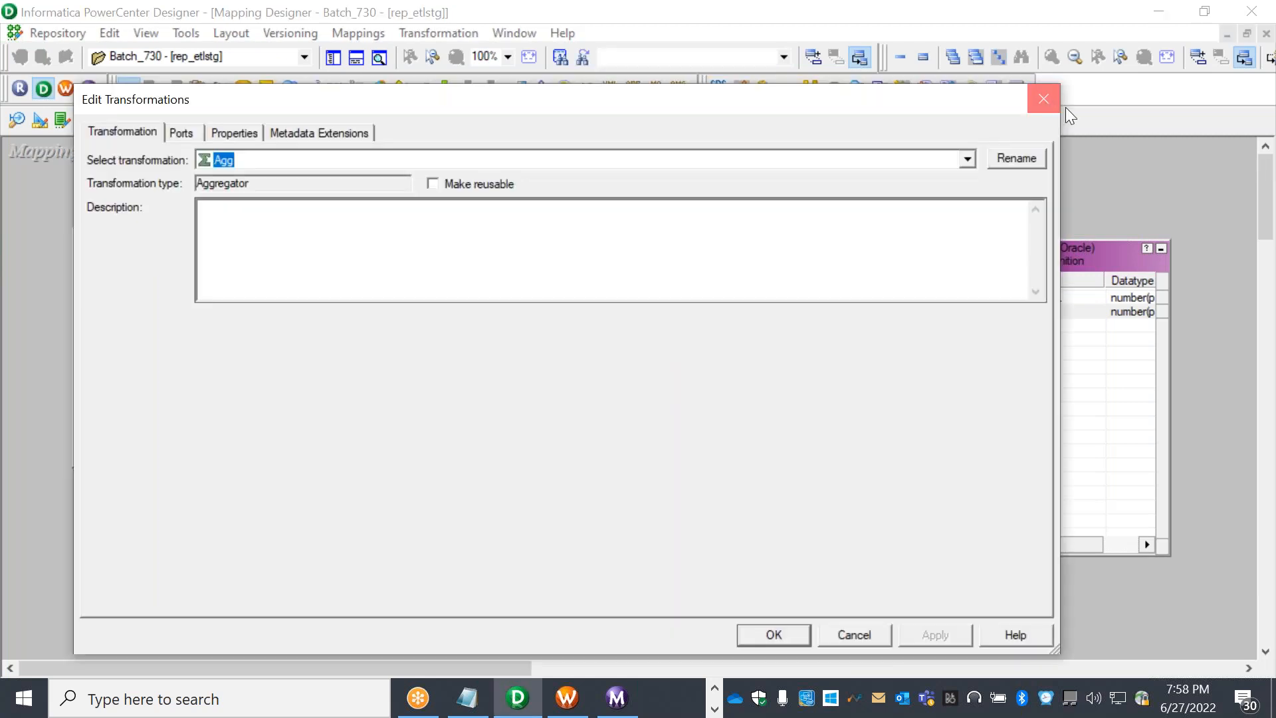
pyautogui.click(1062, 104)
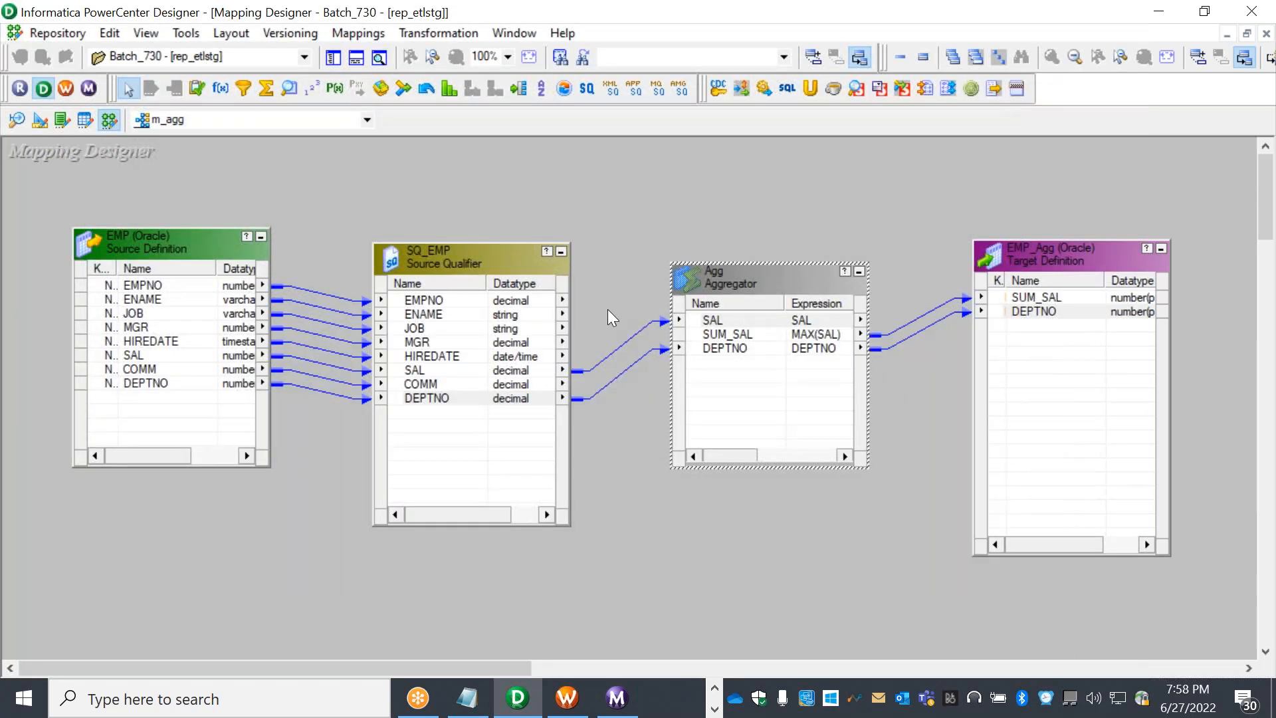
# Select the Agg aggregator and nudge SQ_EMP slightly up and left
pyautogui.moveTo(612, 308); pyautogui.dragTo(627, 396)
pyautogui.click(608, 265)
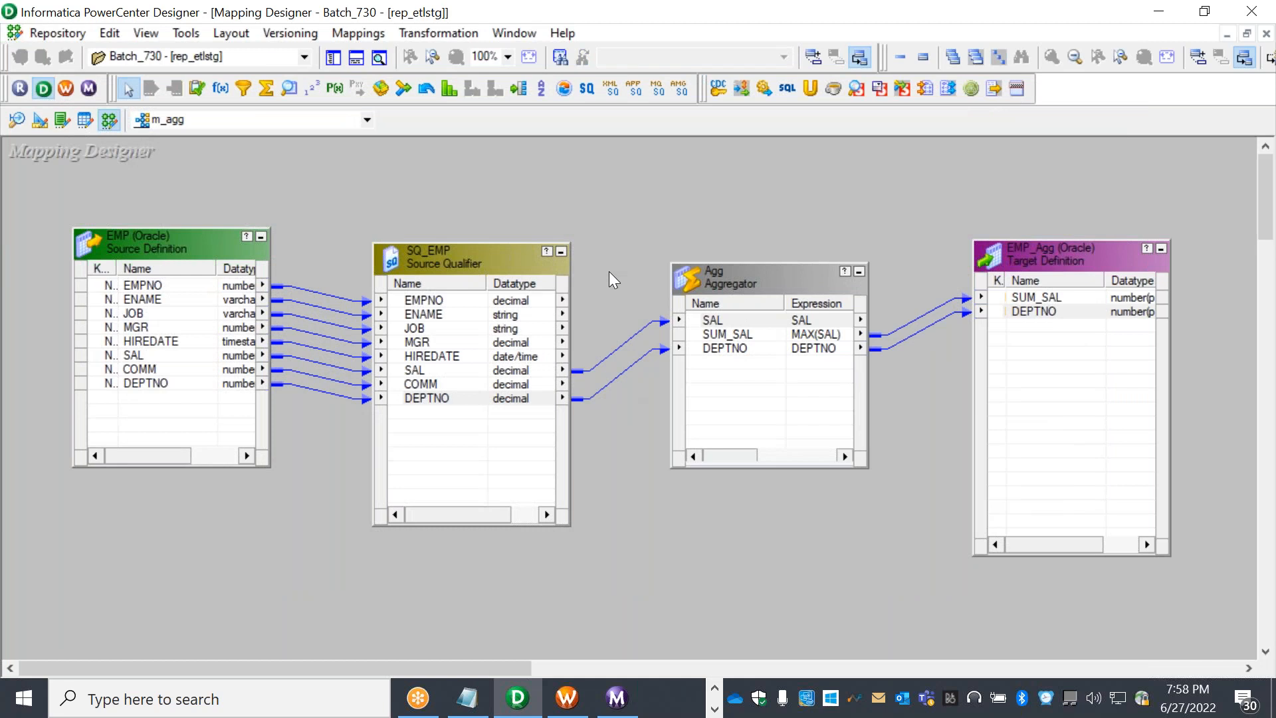
pyautogui.click(772, 286)
pyautogui.click(716, 216)
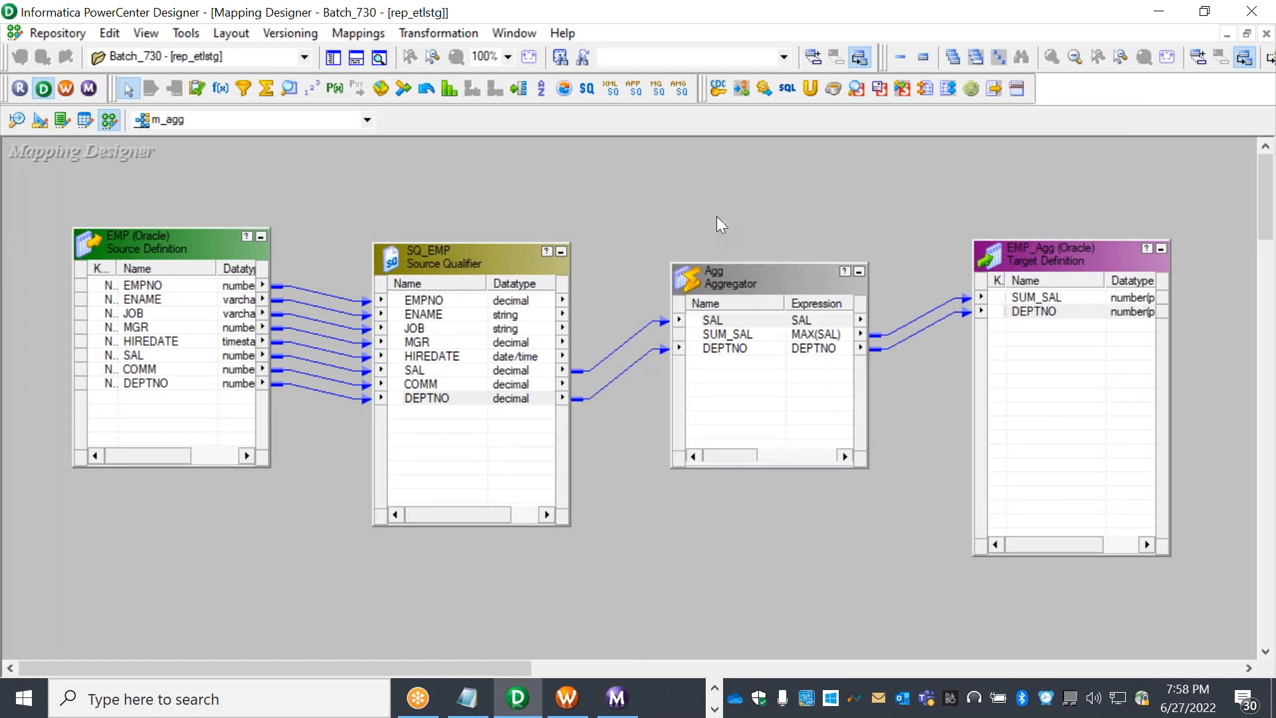
pyautogui.click(767, 276)
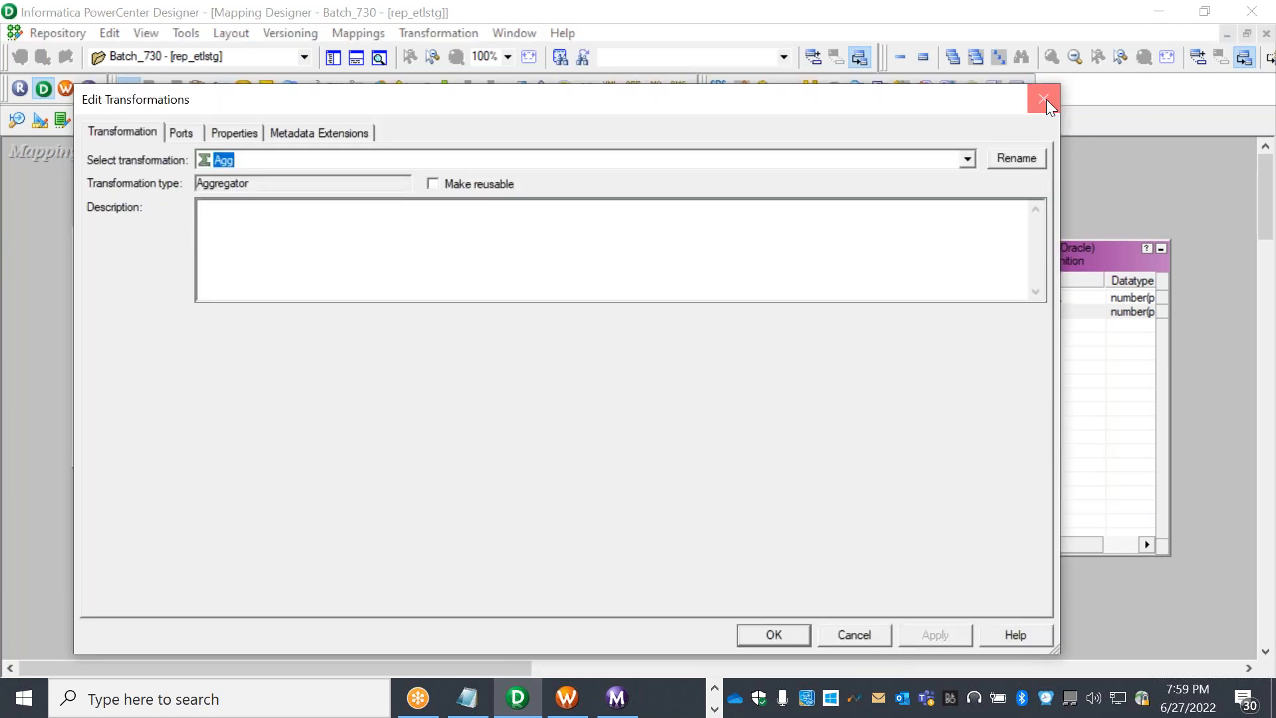
pyautogui.click(1045, 98)
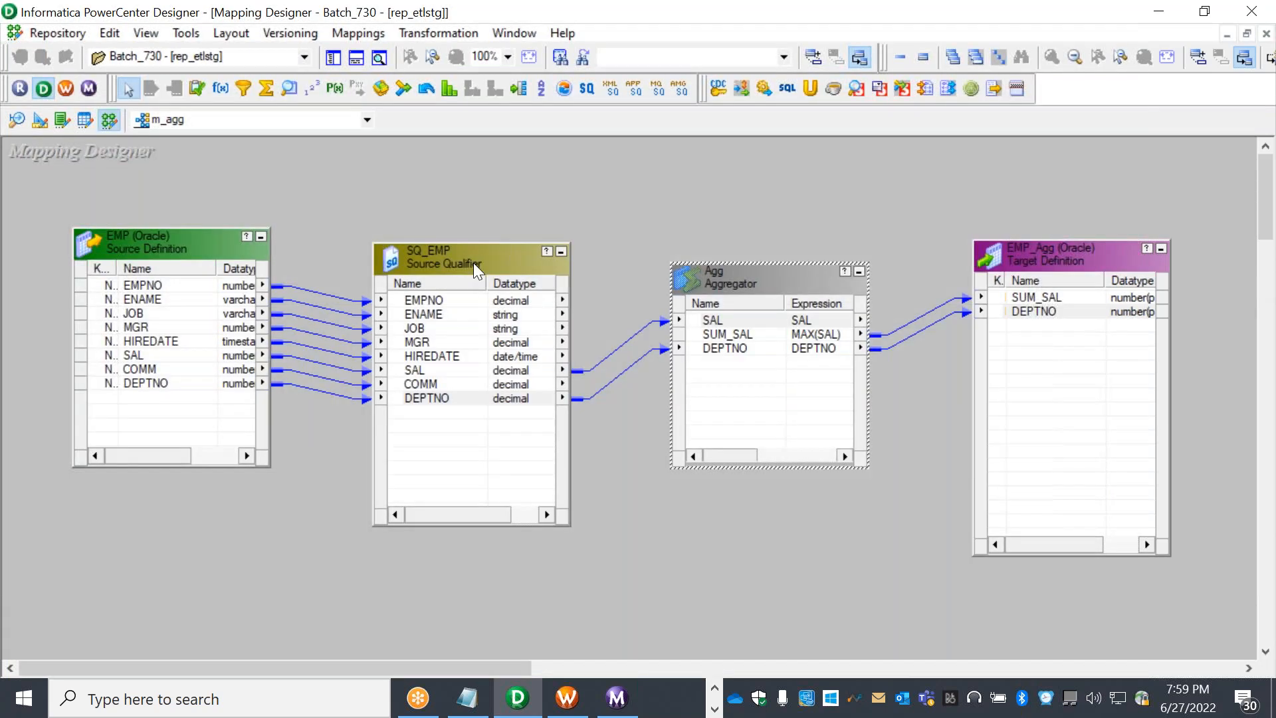
pyautogui.moveTo(476, 262); pyautogui.dragTo(464, 232)
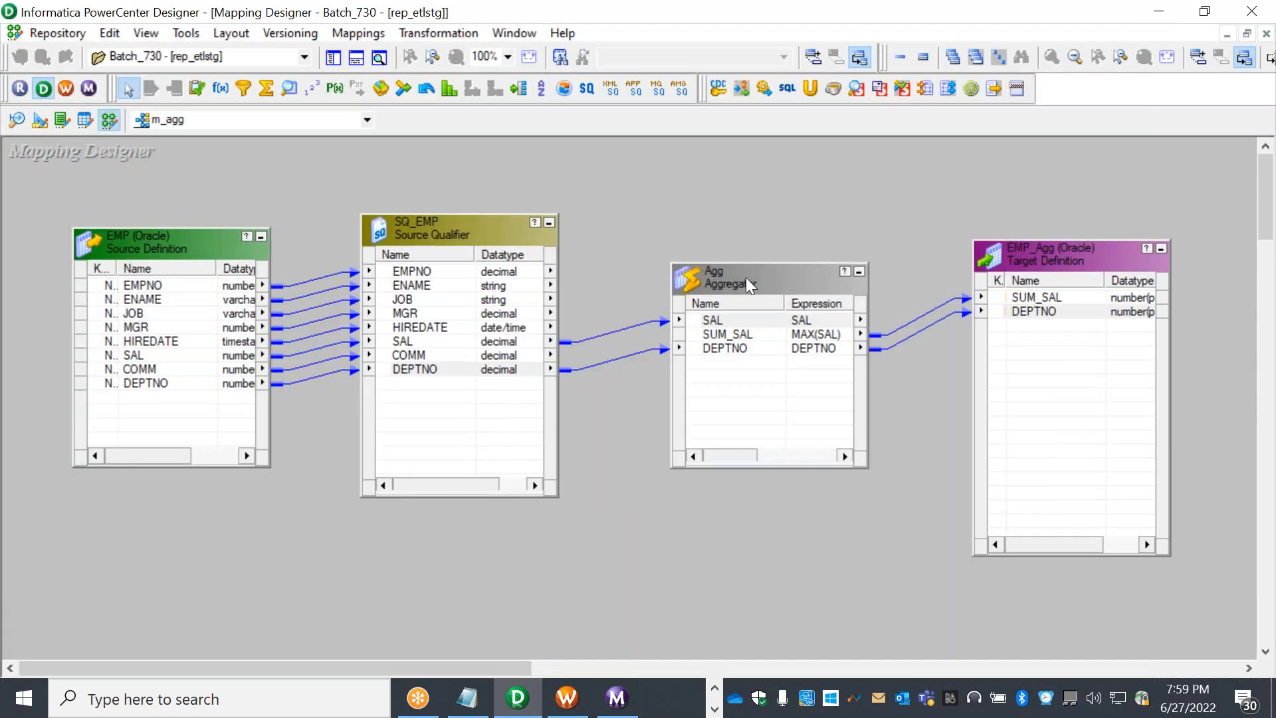
# Toggle Agg's Sorted Input on and back off, then apply and close
pyautogui.doubleClick(768, 279)
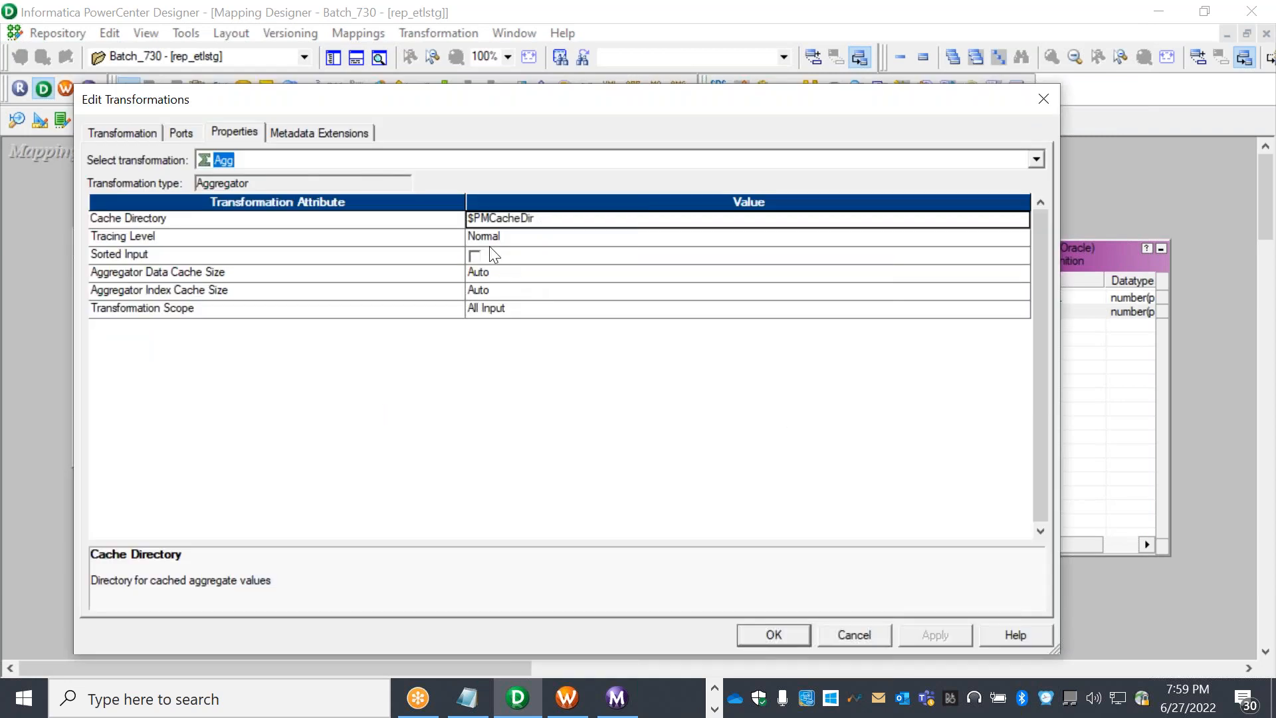
pyautogui.click(474, 257)
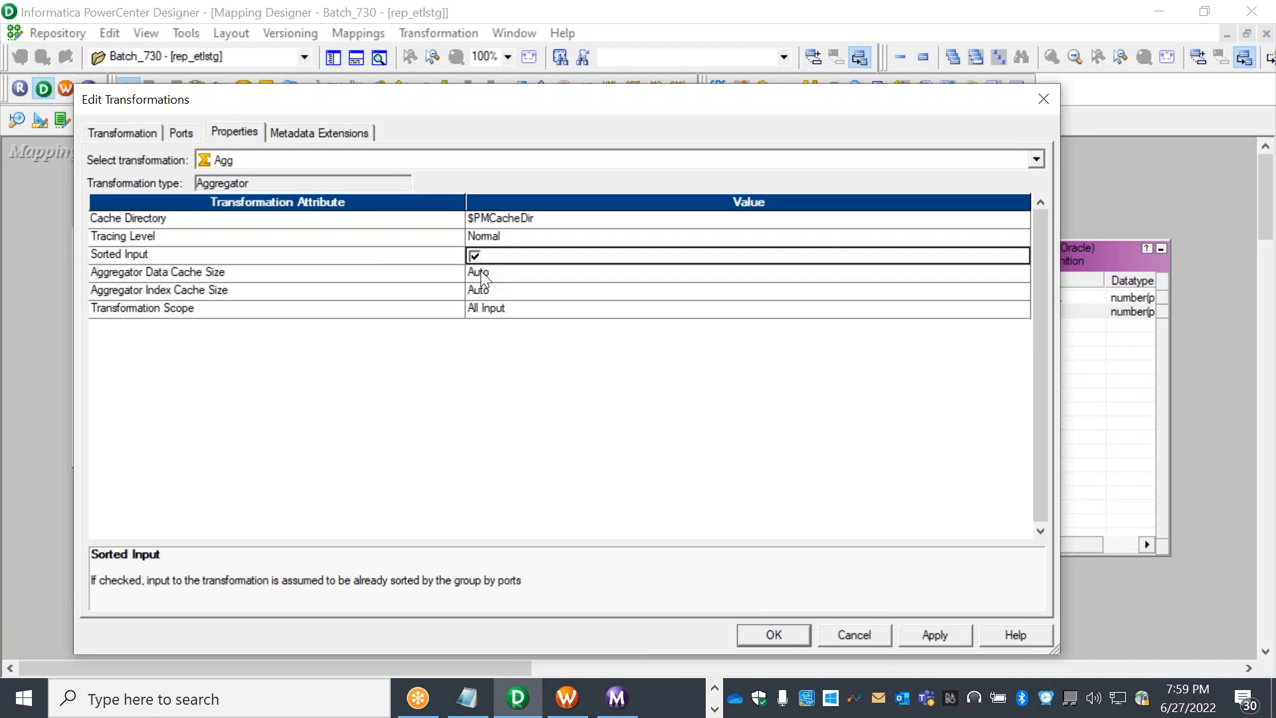
pyautogui.click(475, 255)
pyautogui.click(917, 642)
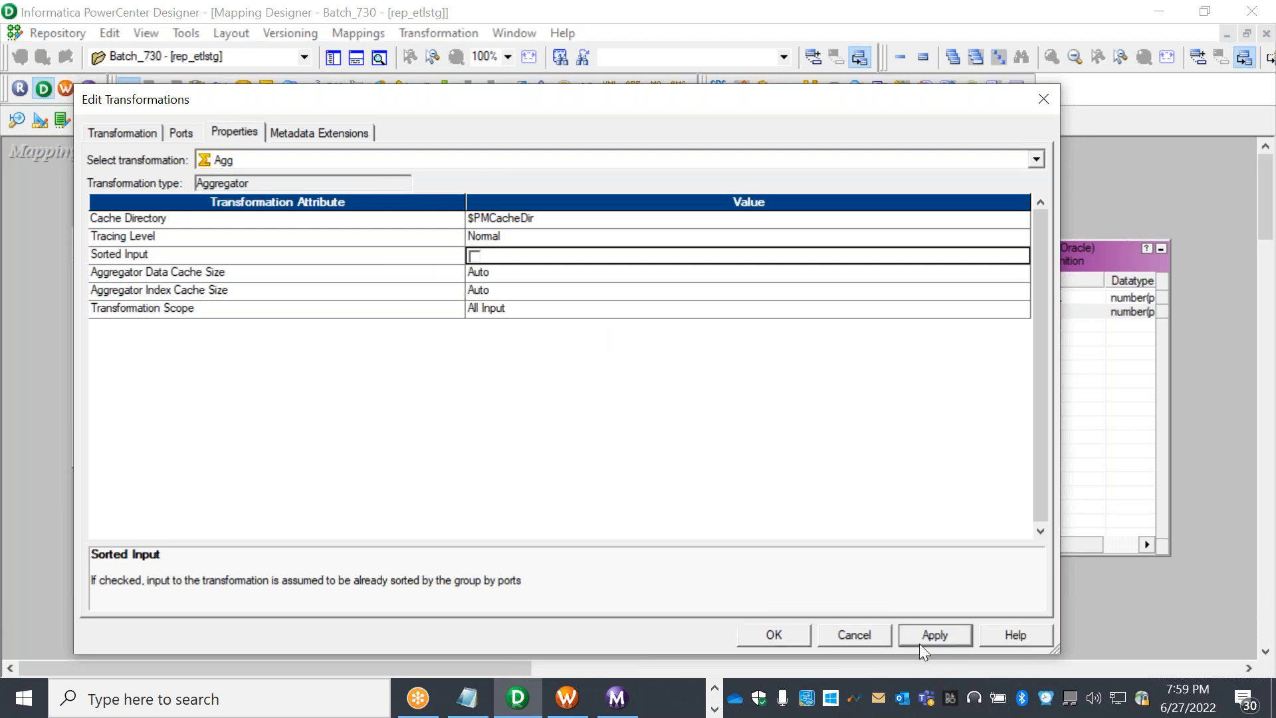
pyautogui.click(773, 634)
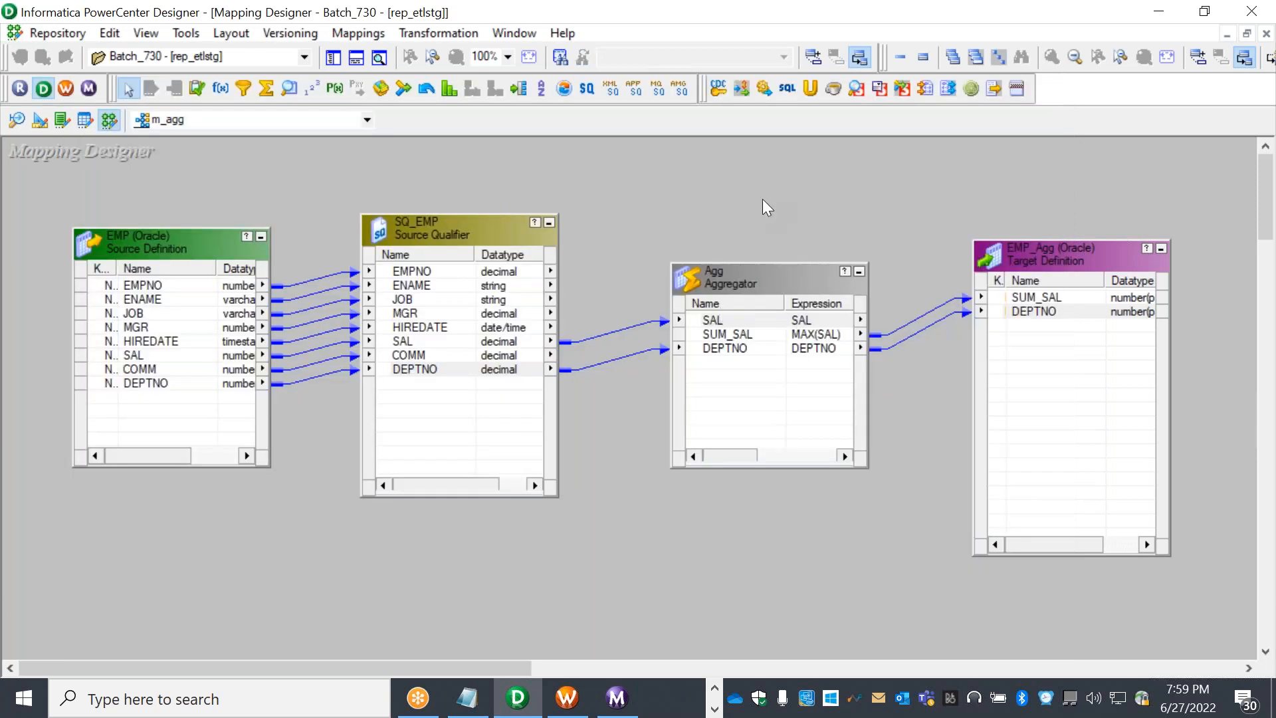
# Re-save m_agg as valid, then bring up the Workflow Monitor via Workflow Manager
pyautogui.click(56, 34)
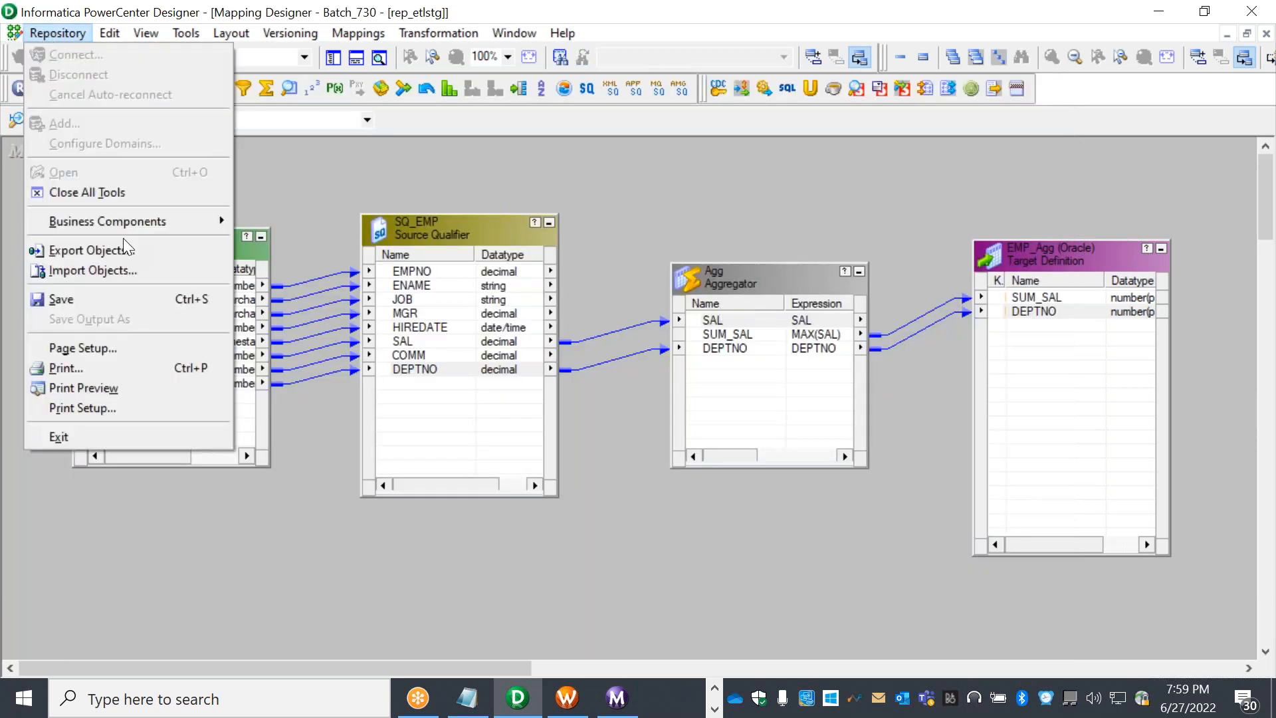
pyautogui.click(162, 299)
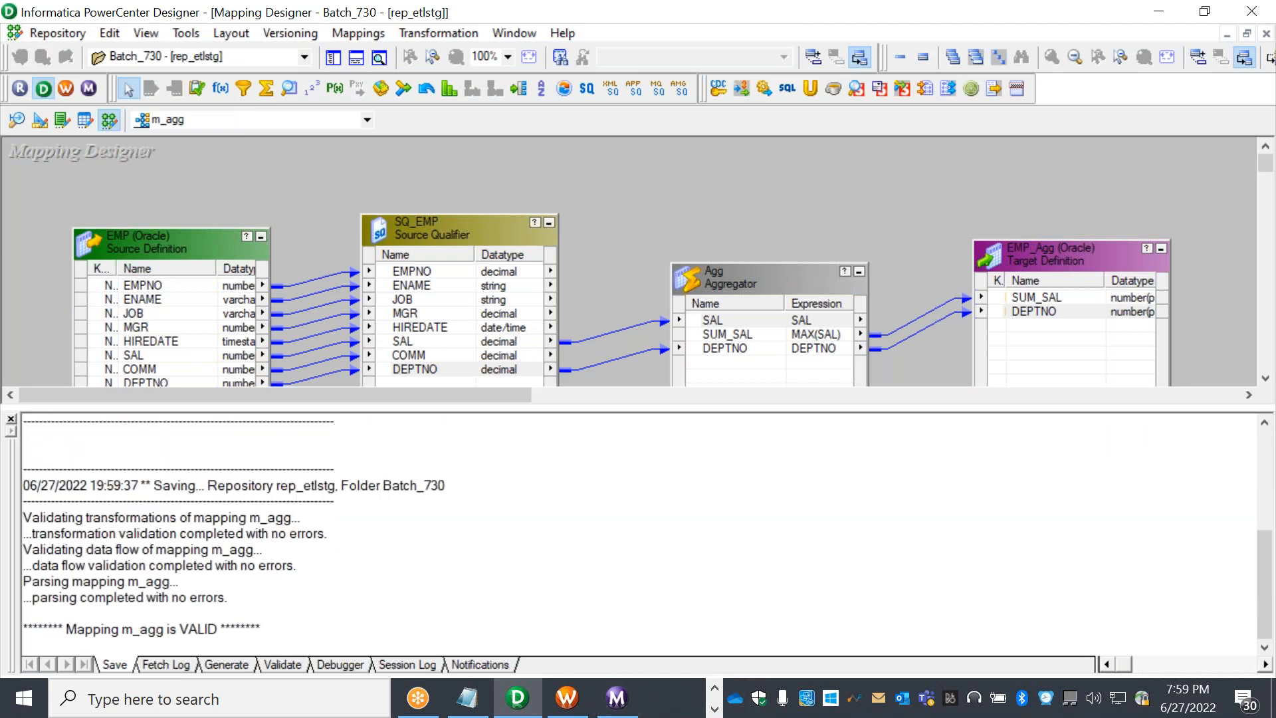
pyautogui.click(564, 696)
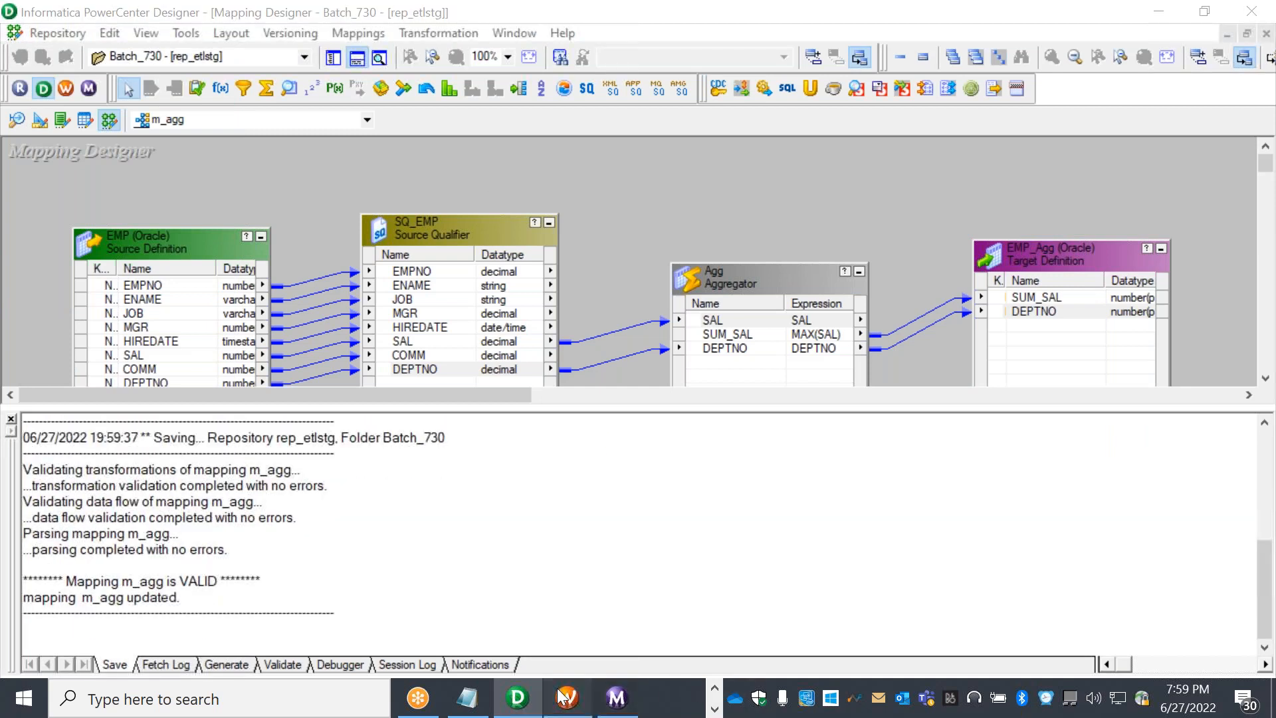
pyautogui.doubleClick(776, 65)
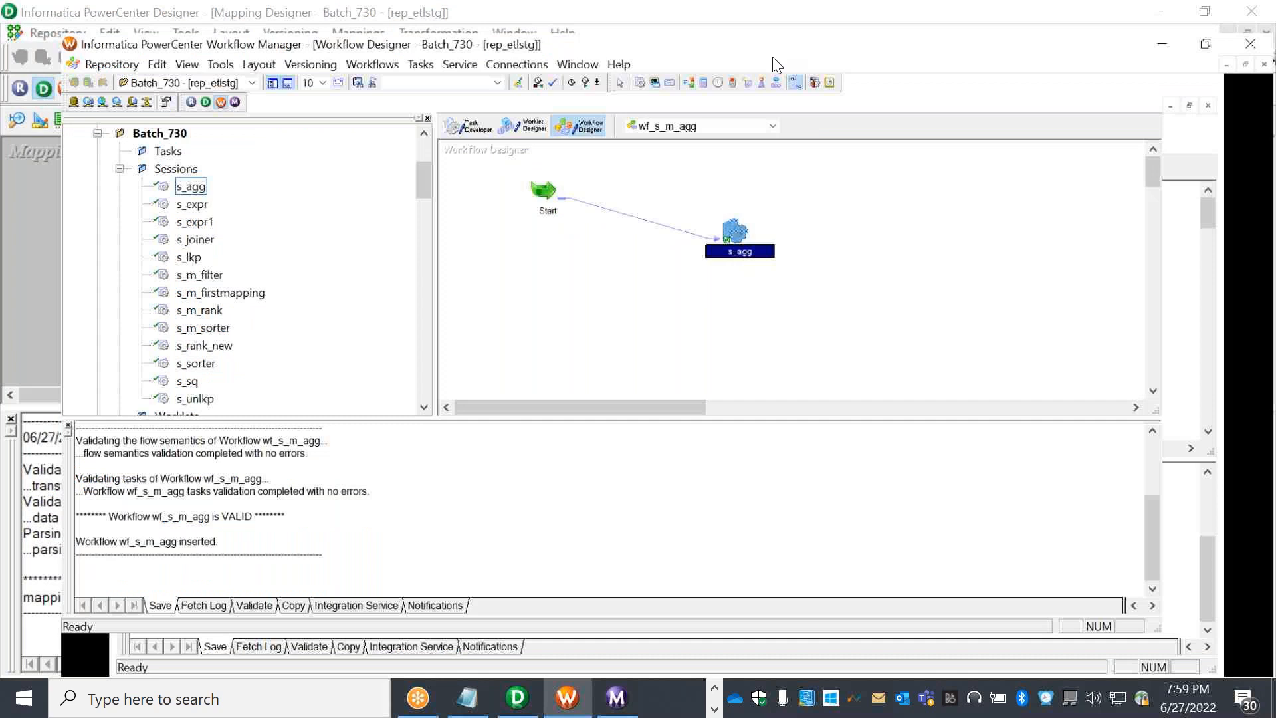
pyautogui.click(618, 698)
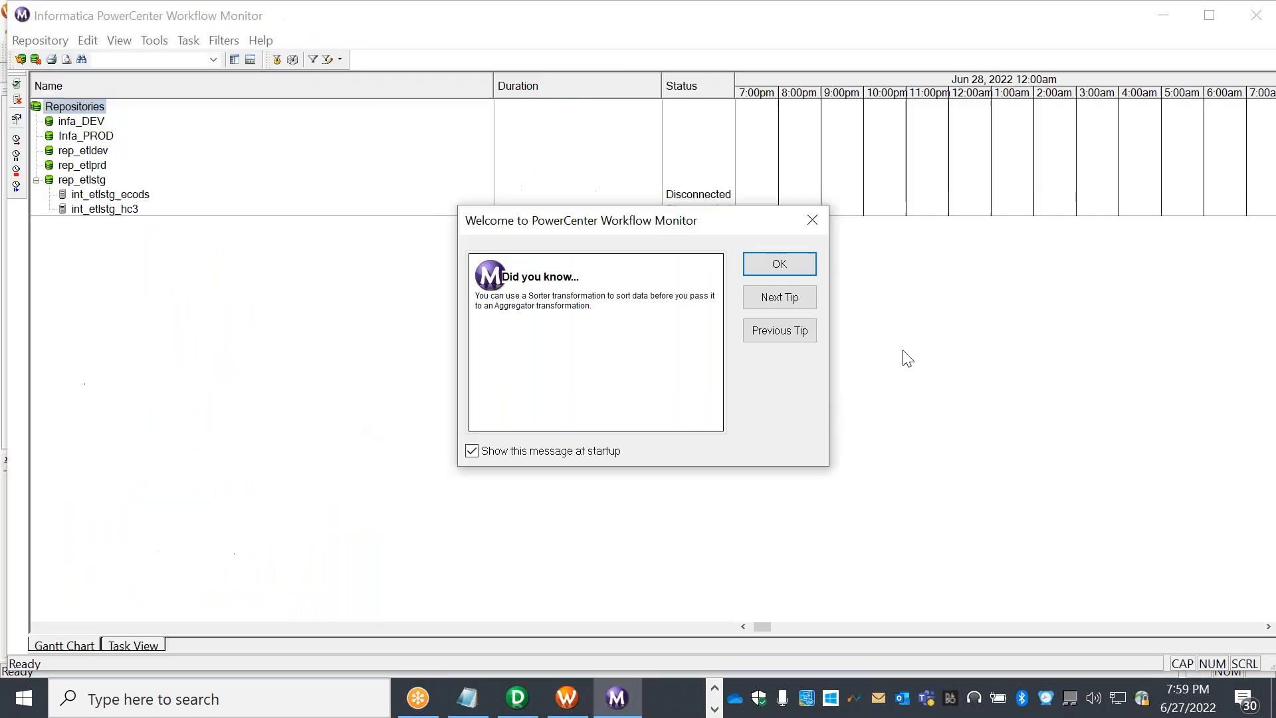
# Connect the Workflow Monitor to the int_etlstg_ecods integration service
pyautogui.click(803, 270)
pyautogui.rightClick(126, 195)
pyautogui.click(196, 210)
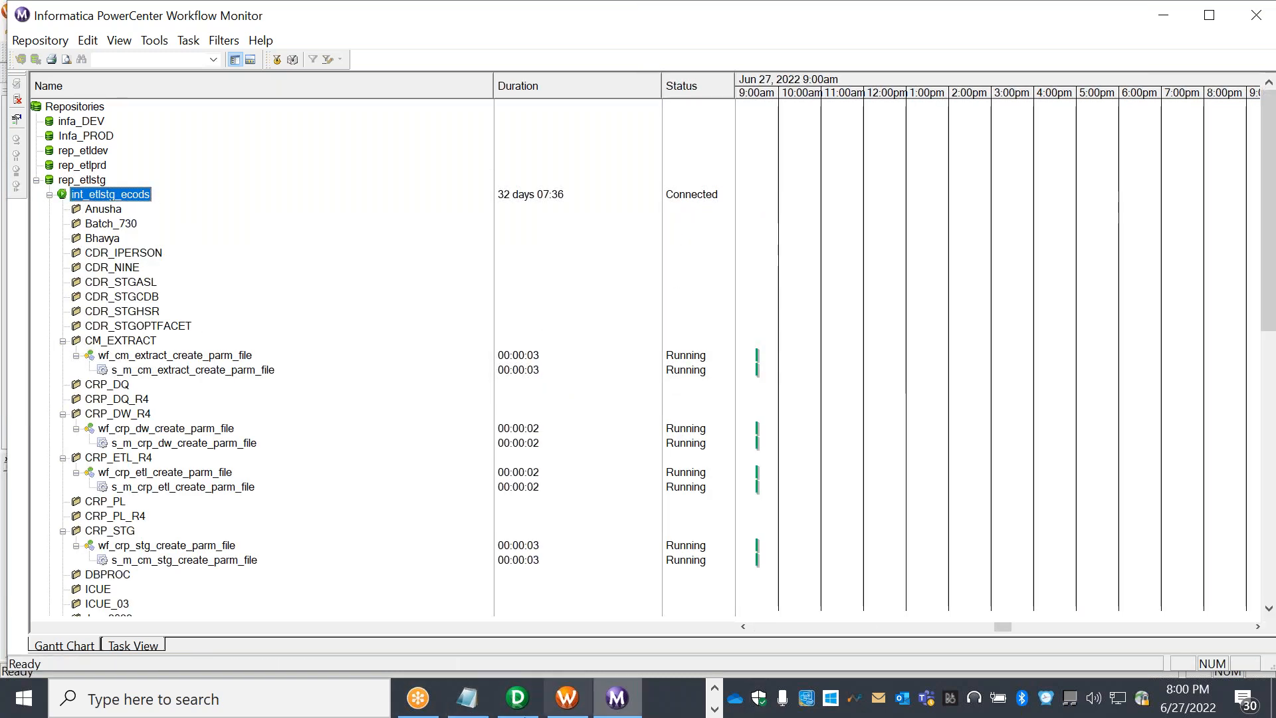
# Start workflow wf_s_m_agg from Workflow Manager so s_agg runs under Batch_730
pyautogui.click(558, 707)
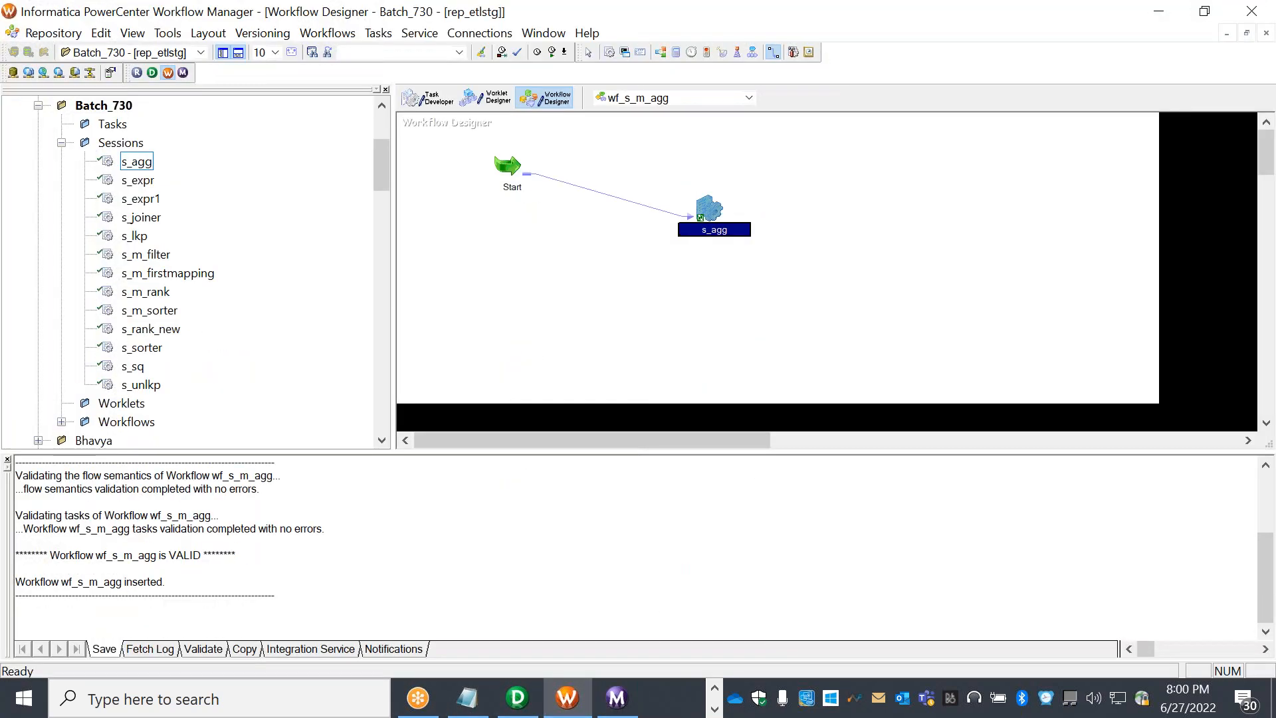
pyautogui.click(329, 33)
pyautogui.click(319, 139)
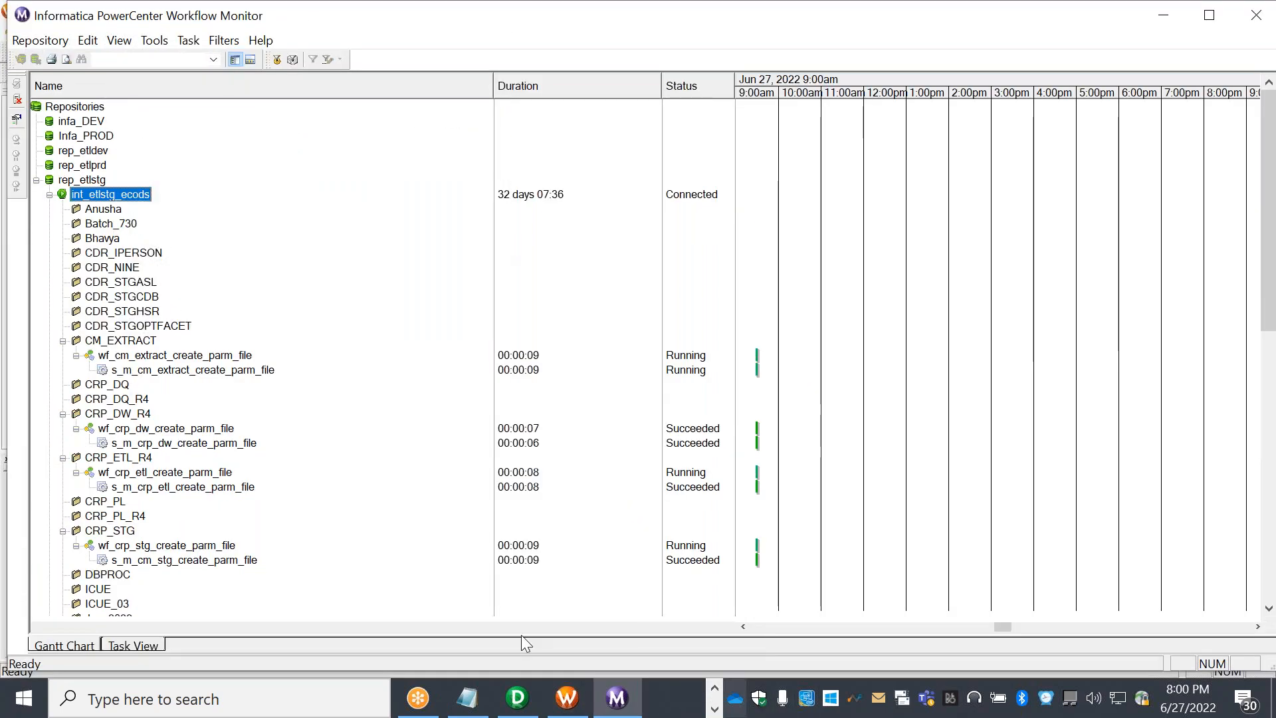
pyautogui.scroll(-1, 351, 296)
pyautogui.scroll(-1, 351, 296)
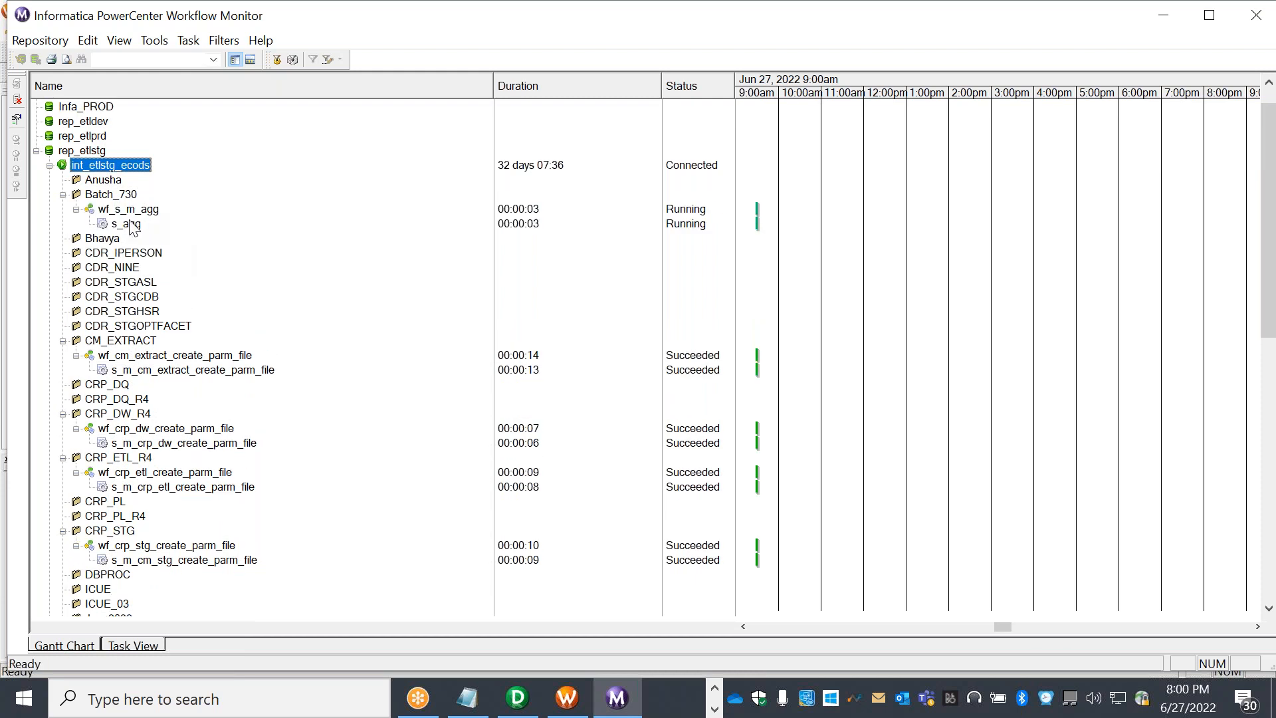
# Open s_agg's run properties to see 14 rows read from SQ_EMP and 3 loaded into EMP_Agg
pyautogui.click(132, 224)
pyautogui.rightClick(136, 227)
pyautogui.click(294, 509)
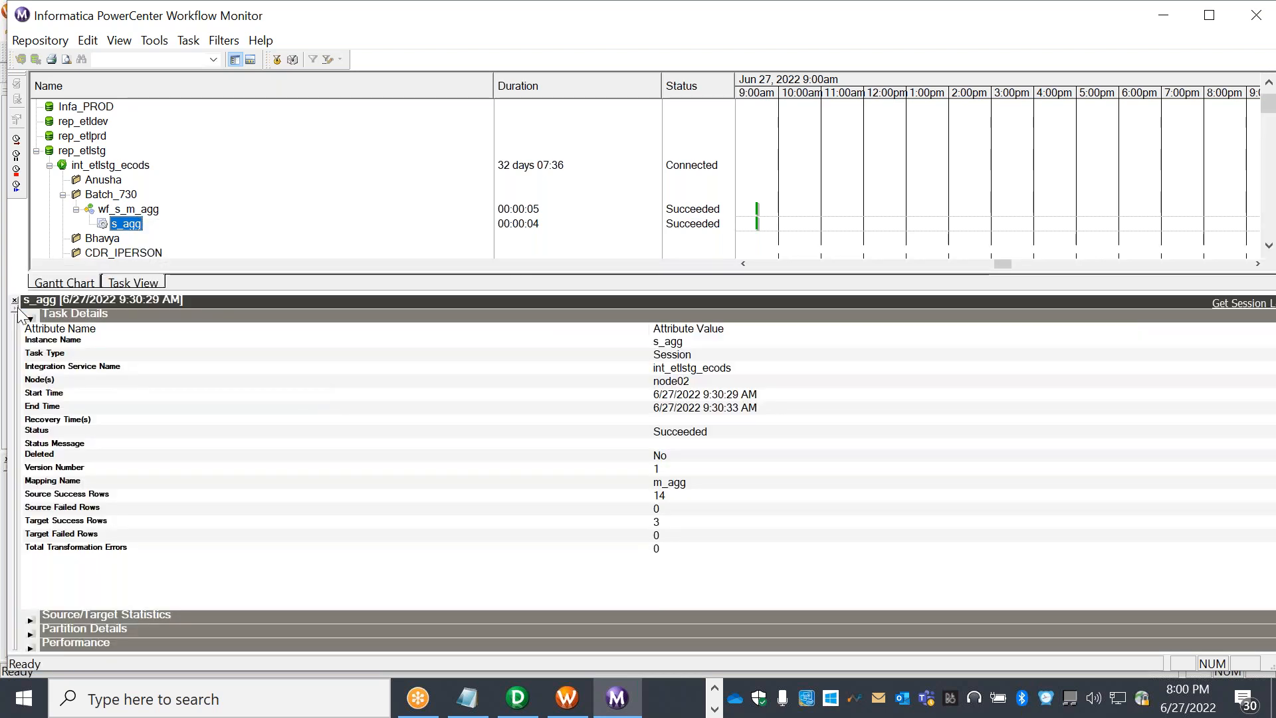
pyautogui.click(30, 318)
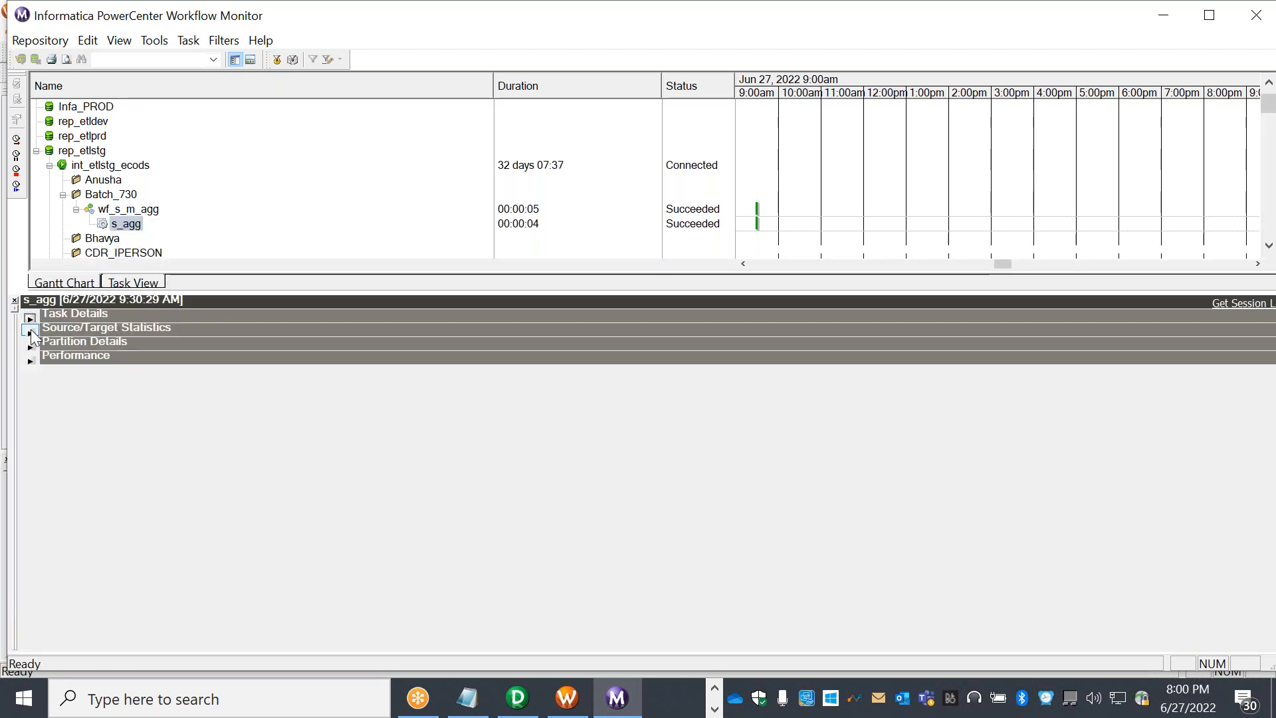
pyautogui.click(30, 331)
pyautogui.click(281, 357)
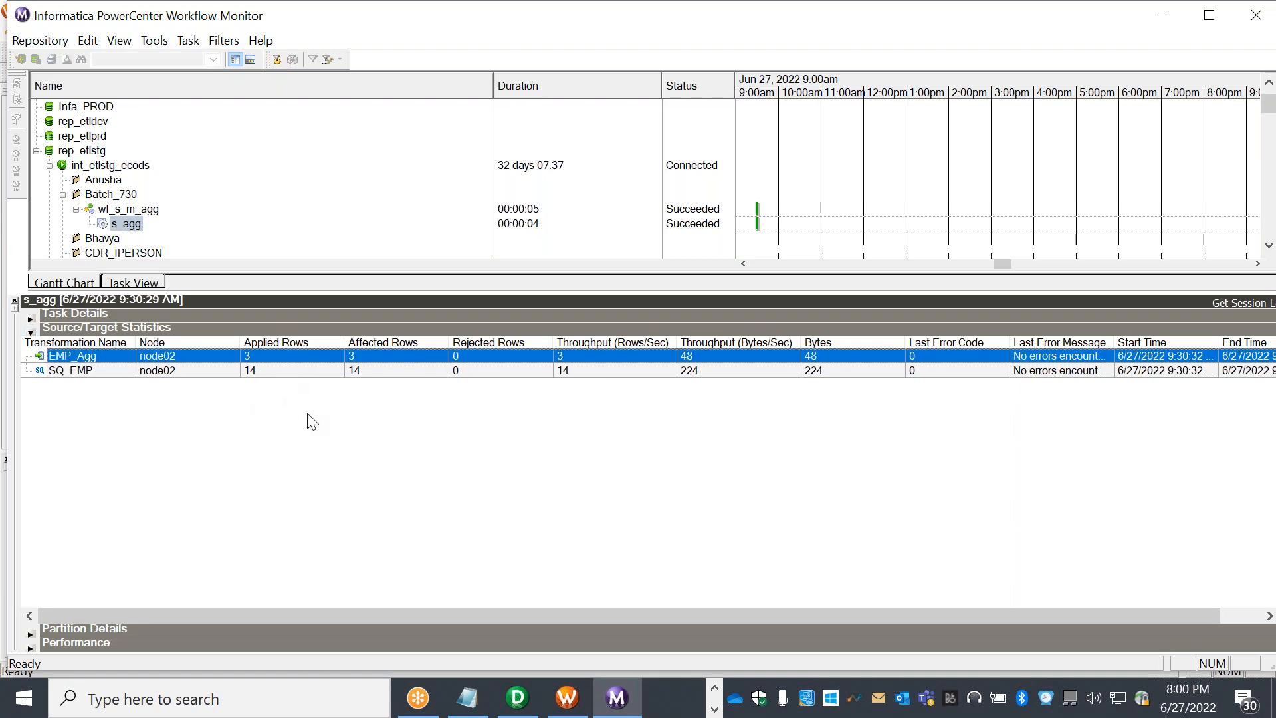
pyautogui.click(291, 372)
pyautogui.click(304, 354)
pyautogui.click(714, 692)
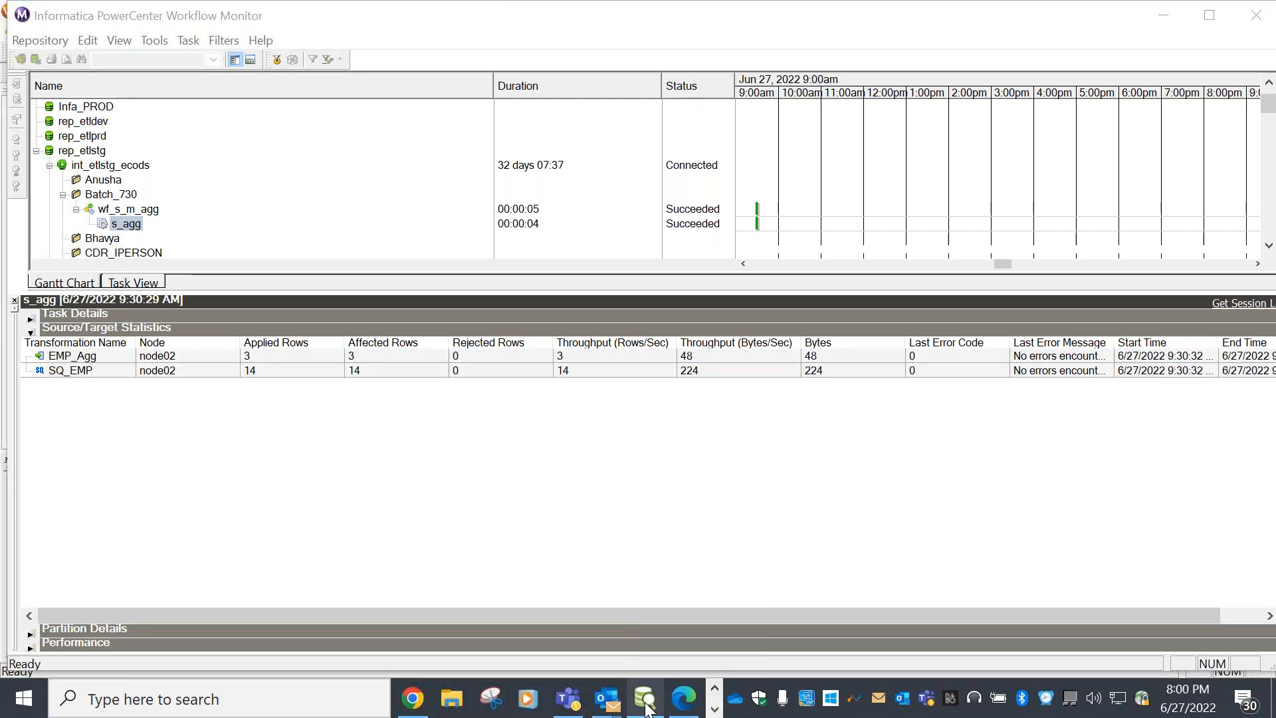
# Run 'select * from emp_agg' in DbVisualizer, showing 5000, 3500, 2850 for departments 10, 20, 30
pyautogui.click(646, 701)
pyautogui.moveTo(490, 224); pyautogui.dragTo(489, 221)
pyautogui.write('sel')
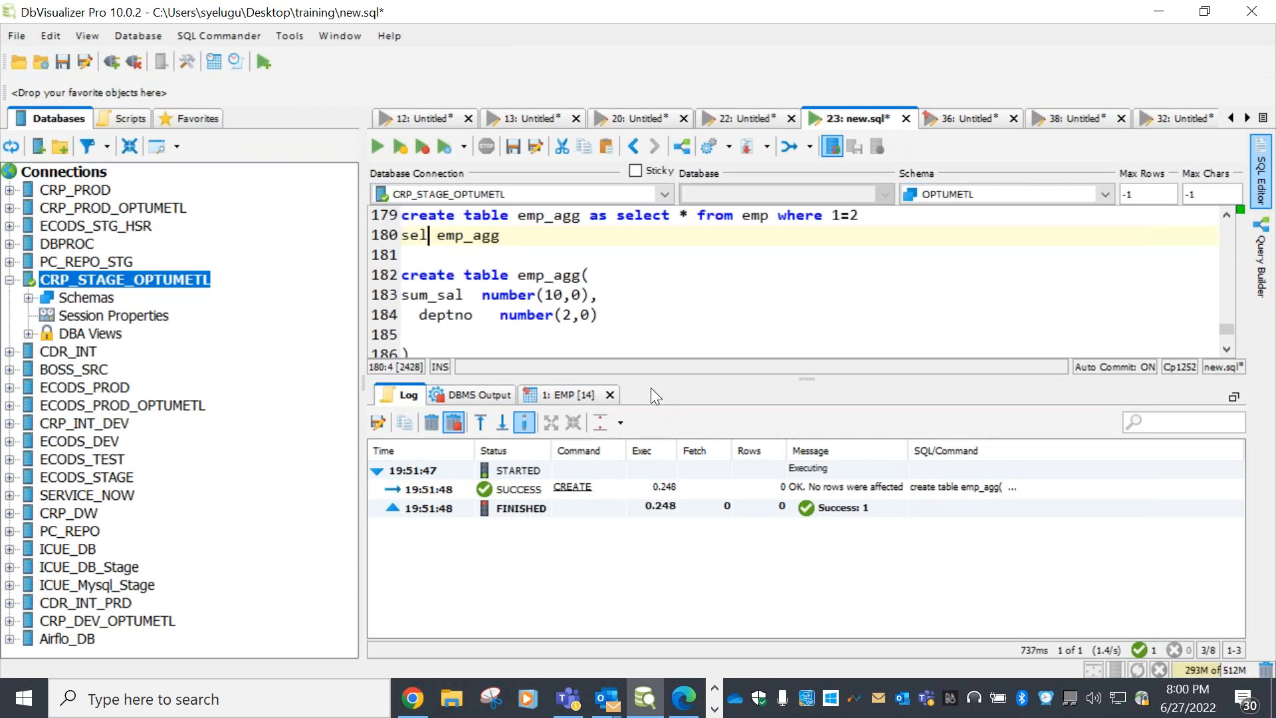
pyautogui.write('ect * from')
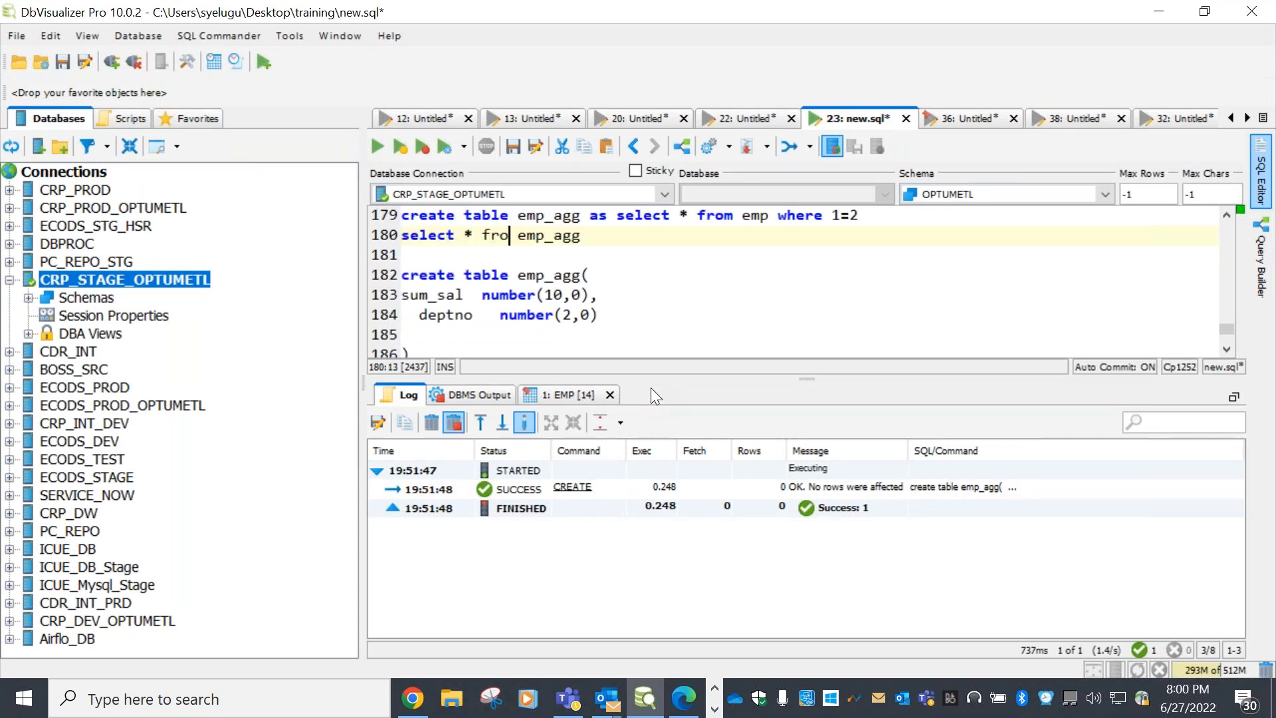
pyautogui.press('End')
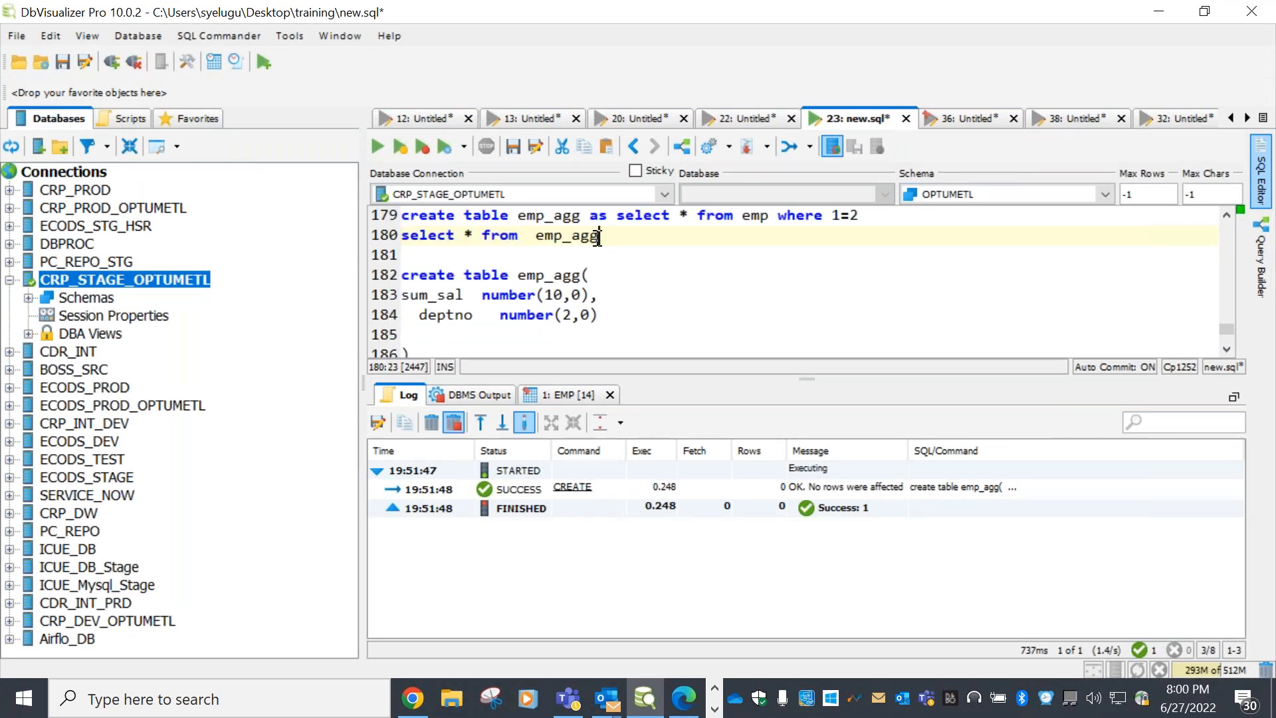
pyautogui.hotkey('shift', 'Home')
pyautogui.click(377, 148)
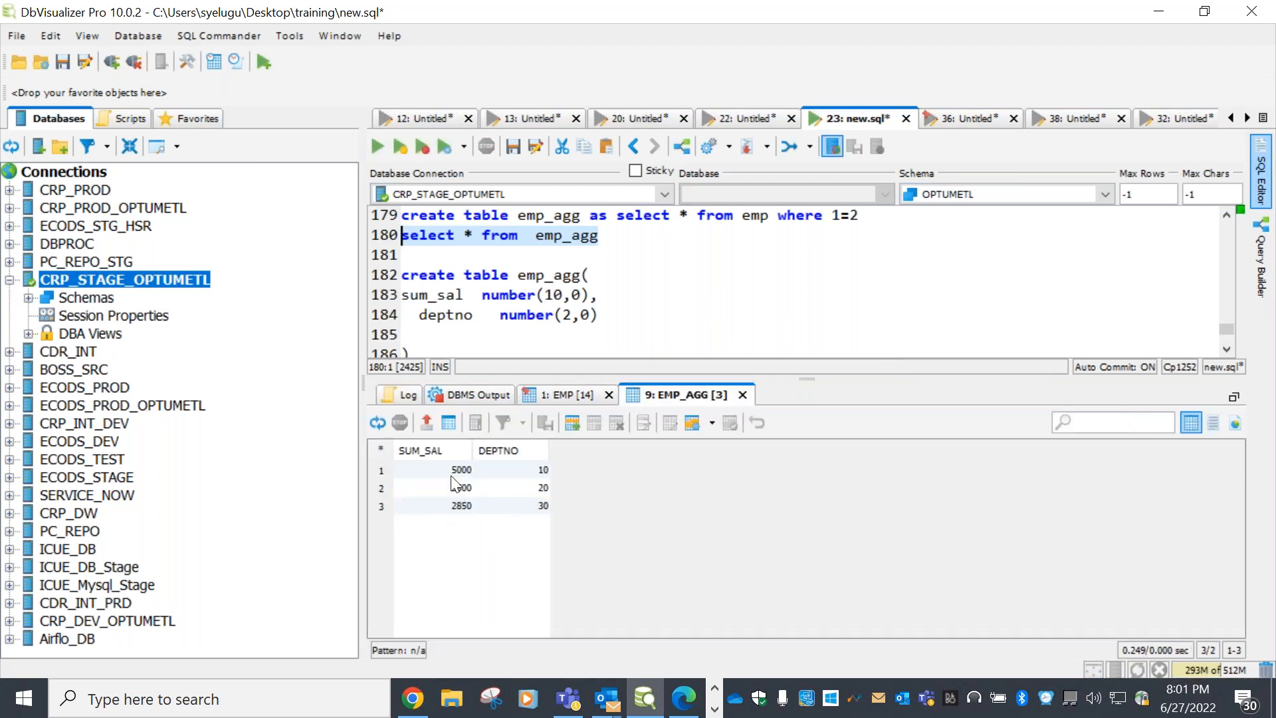
pyautogui.moveTo(472, 487); pyautogui.dragTo(535, 507)
pyautogui.click(669, 293)
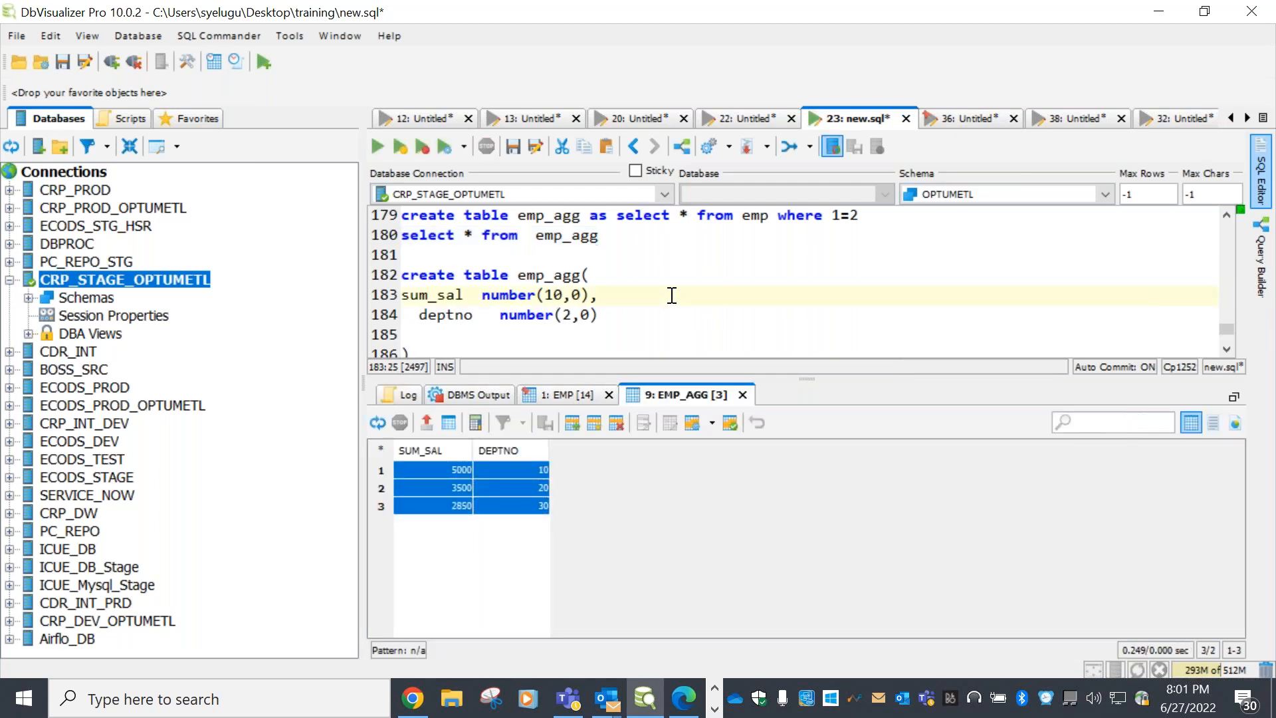
pyautogui.scroll(-2, 668, 300)
pyautogui.scroll(4, 666, 299)
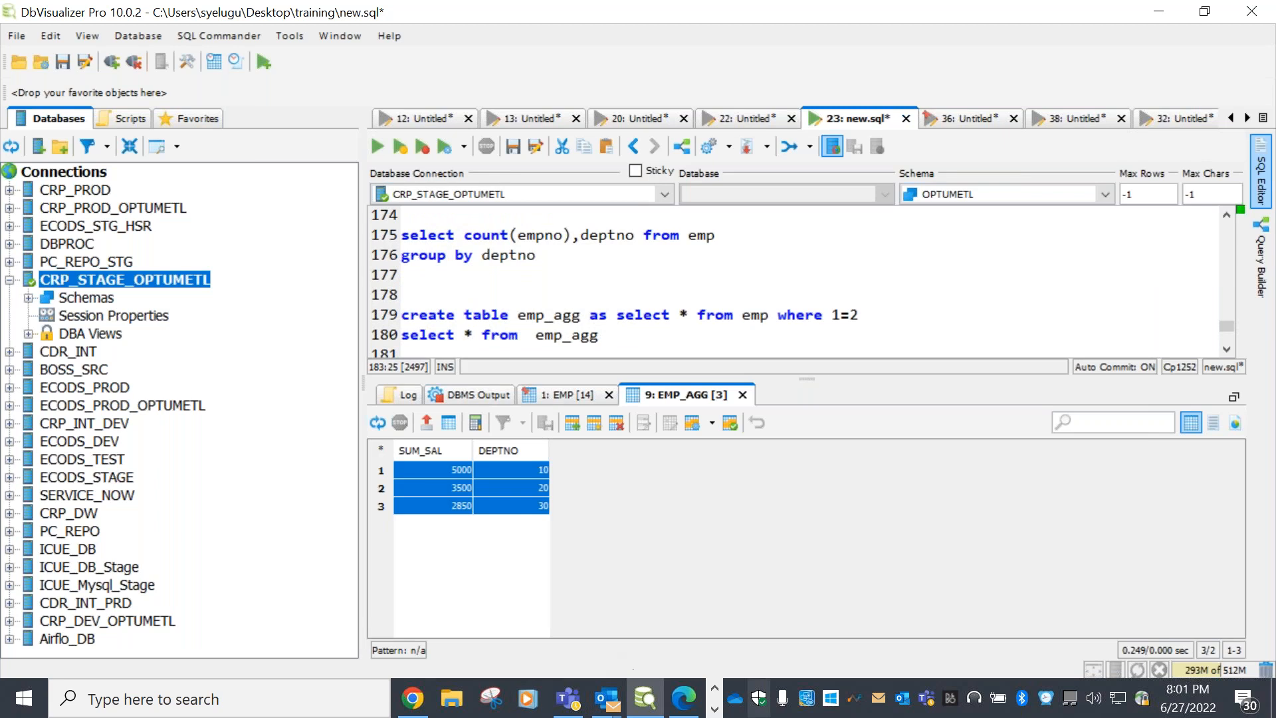
# Check the row-count entry in the Demo notes, then return to PowerCenter Designer's m_agg mapping
pyautogui.click(714, 708)
pyautogui.click(468, 698)
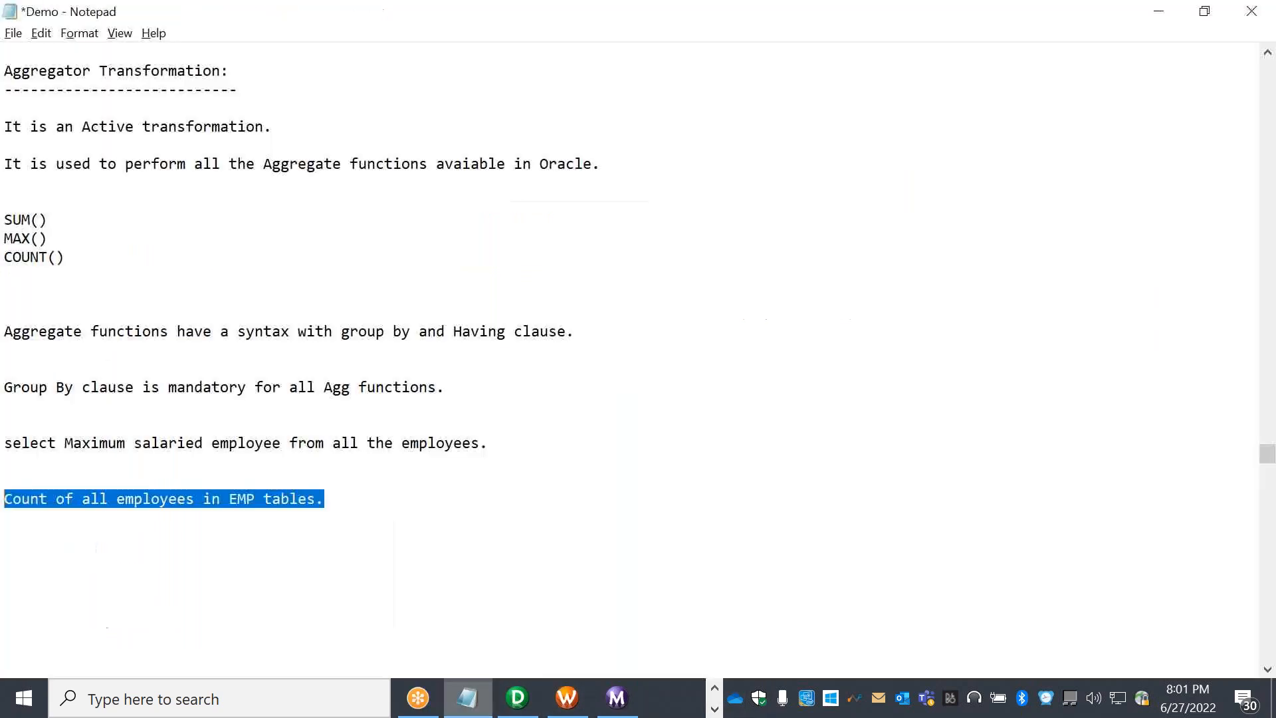
pyautogui.click(416, 506)
pyautogui.moveTo(378, 499); pyautogui.dragTo(11, 489)
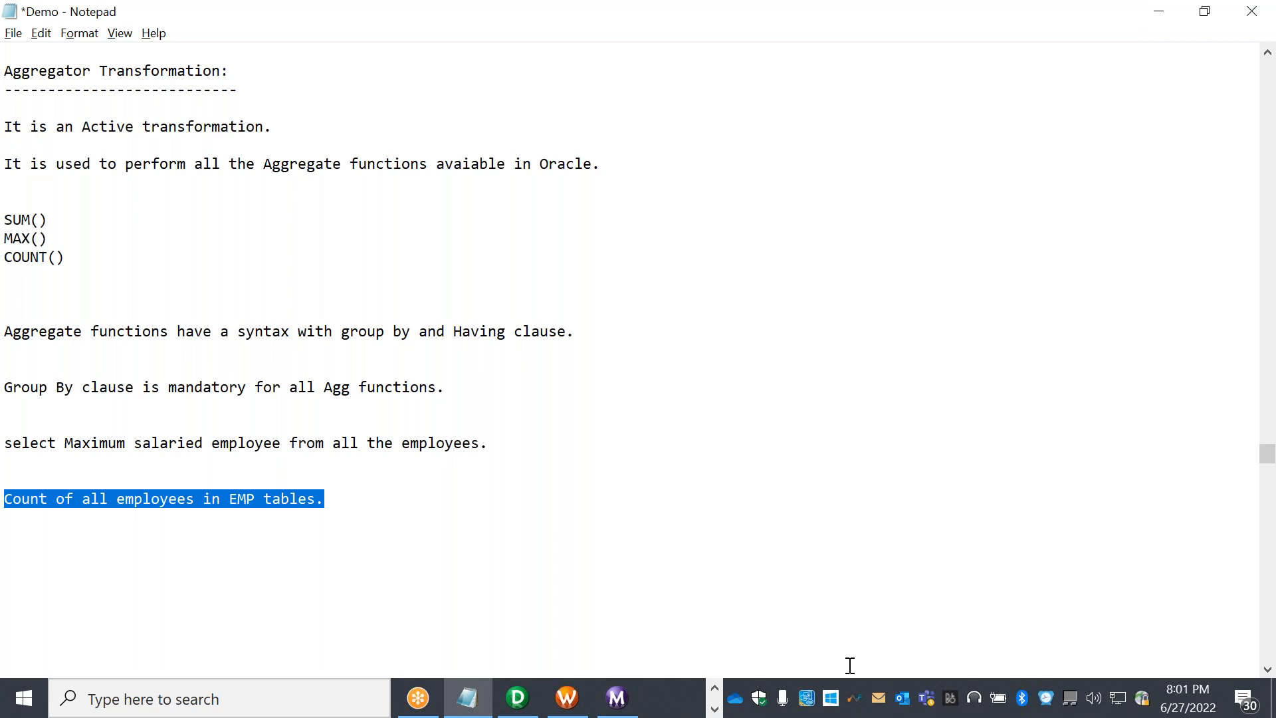
pyautogui.hotkey('alt', 'Tab')
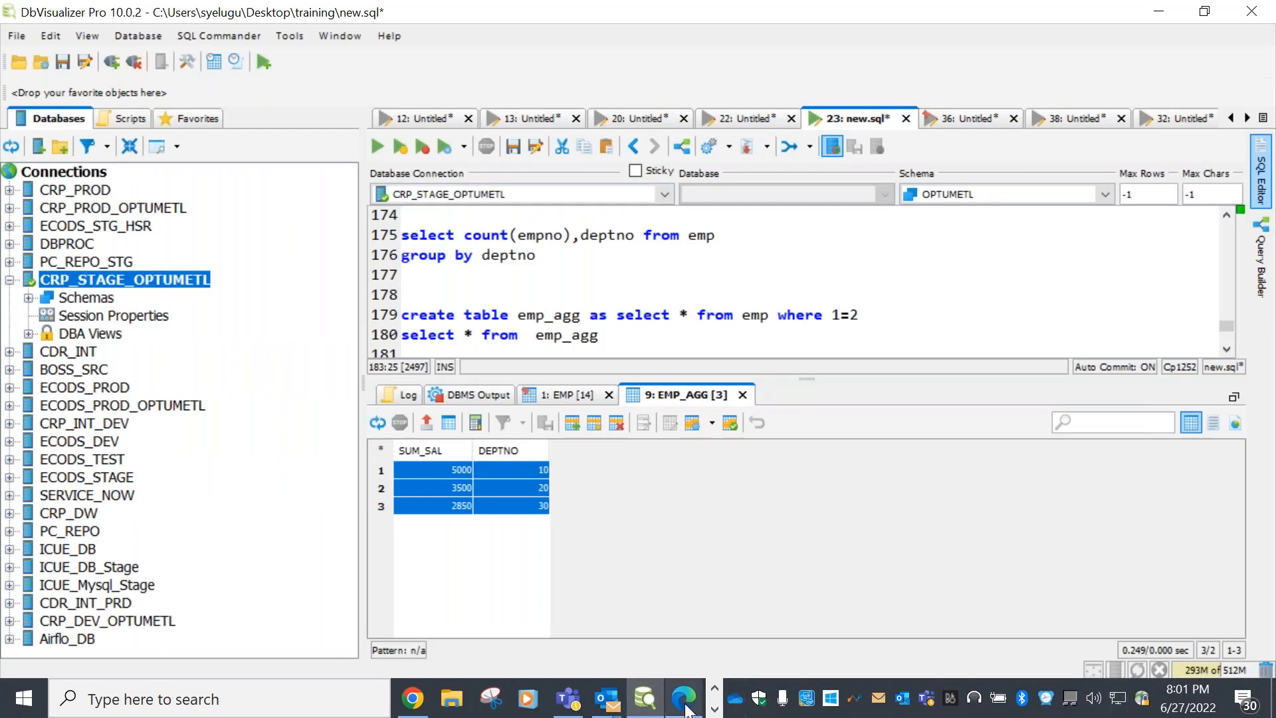
pyautogui.click(715, 708)
pyautogui.click(535, 703)
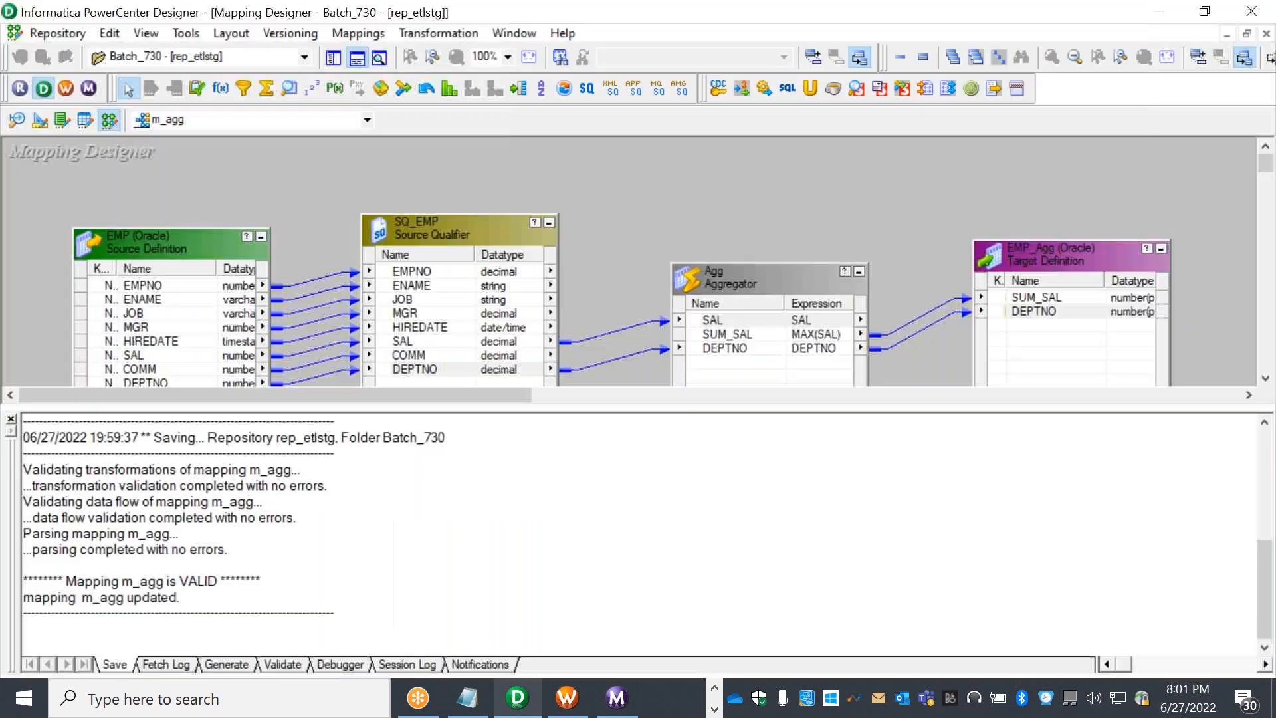
pyautogui.click(357, 58)
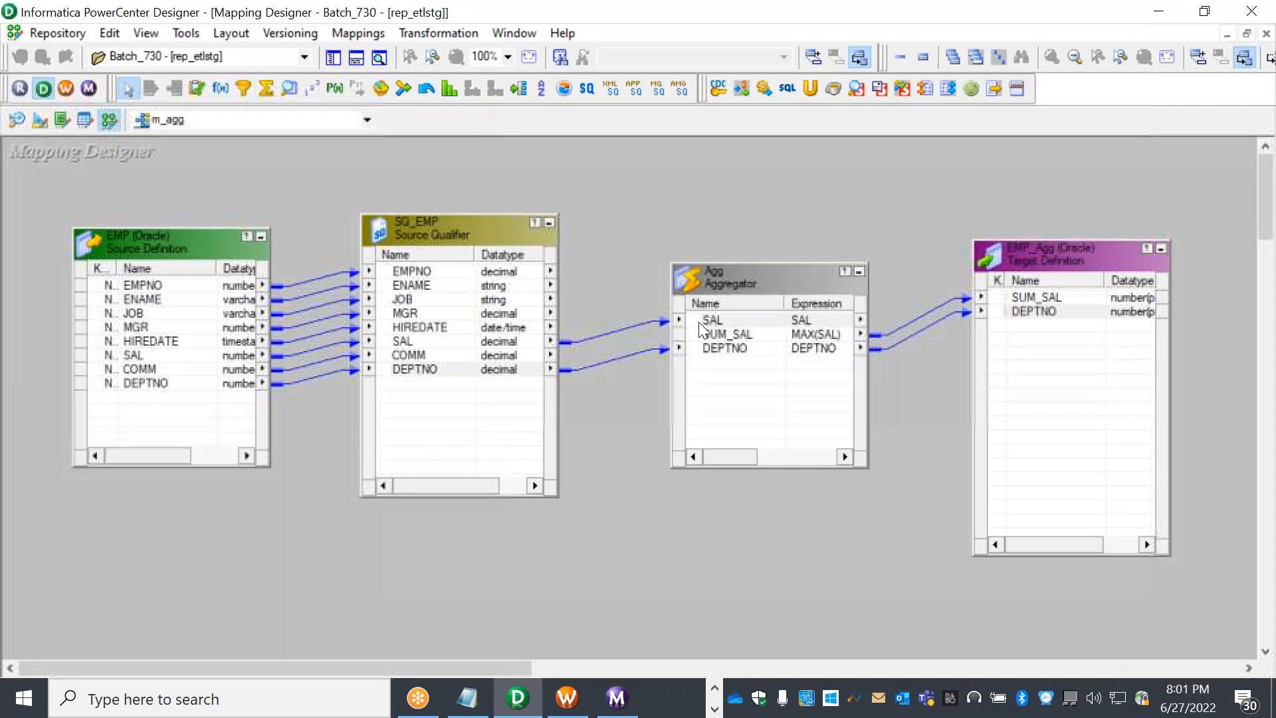
pyautogui.click(733, 337)
pyautogui.click(735, 349)
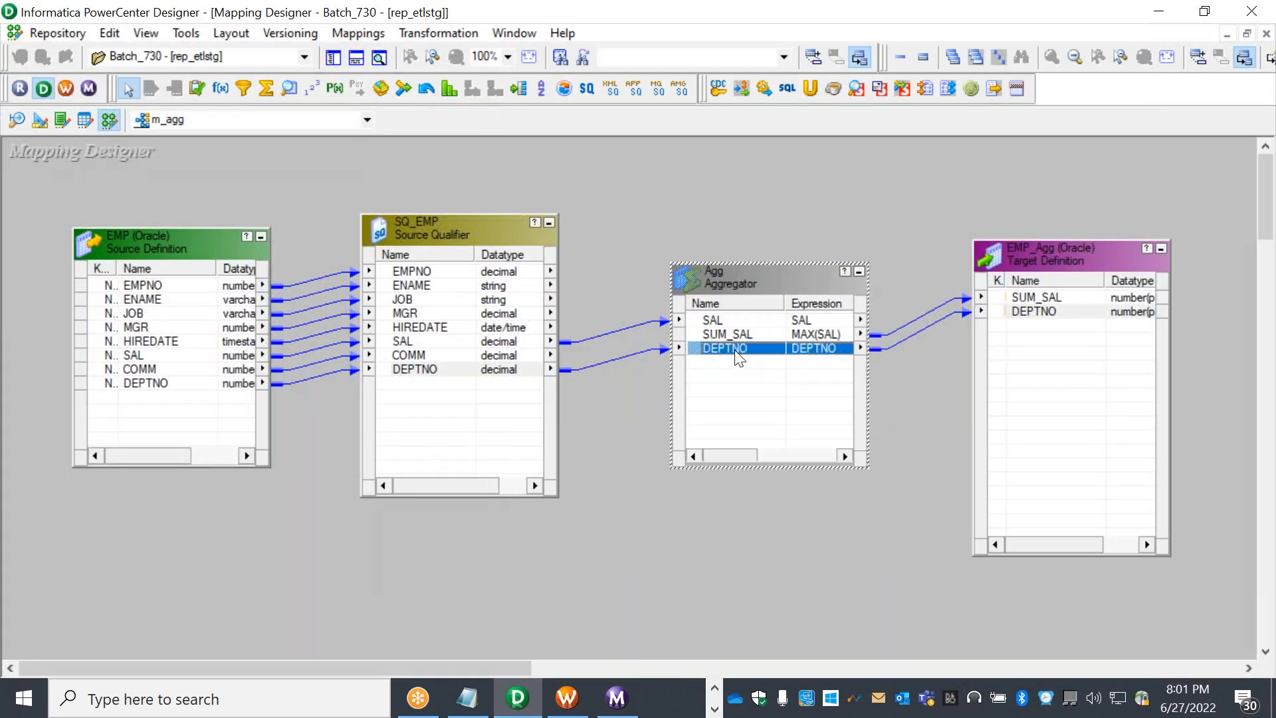
pyautogui.click(743, 334)
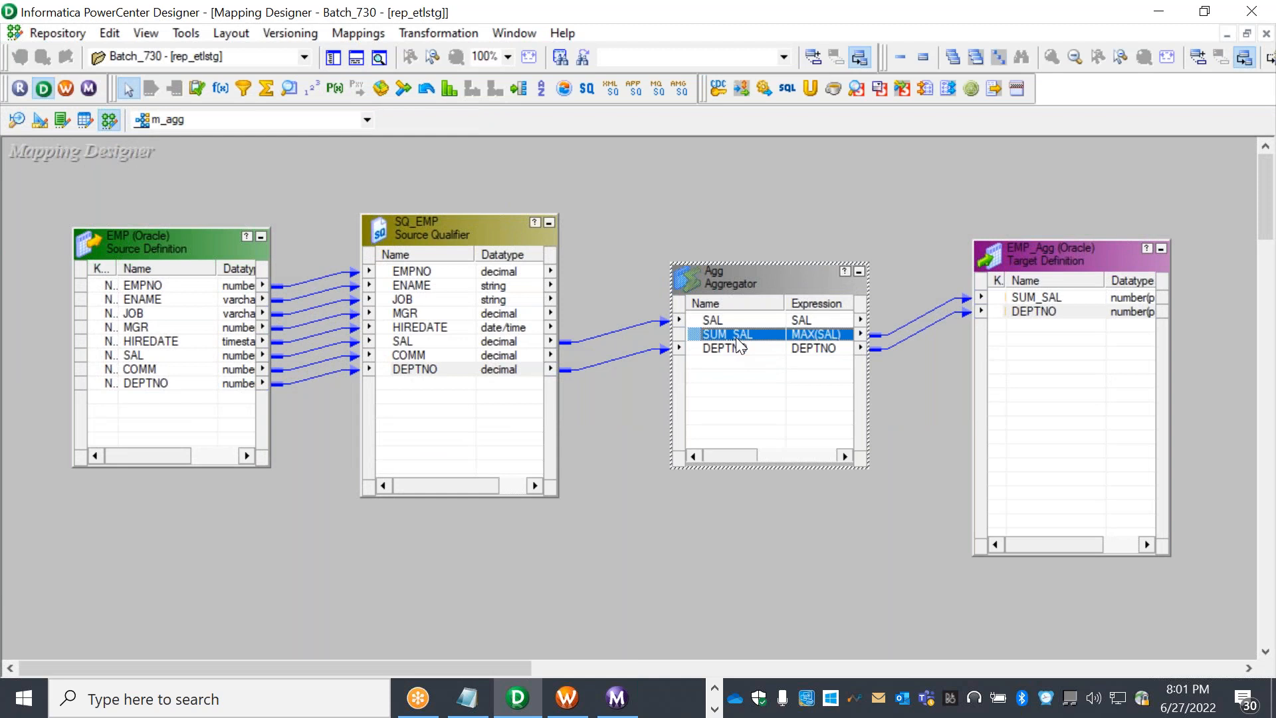
pyautogui.doubleClick(736, 338)
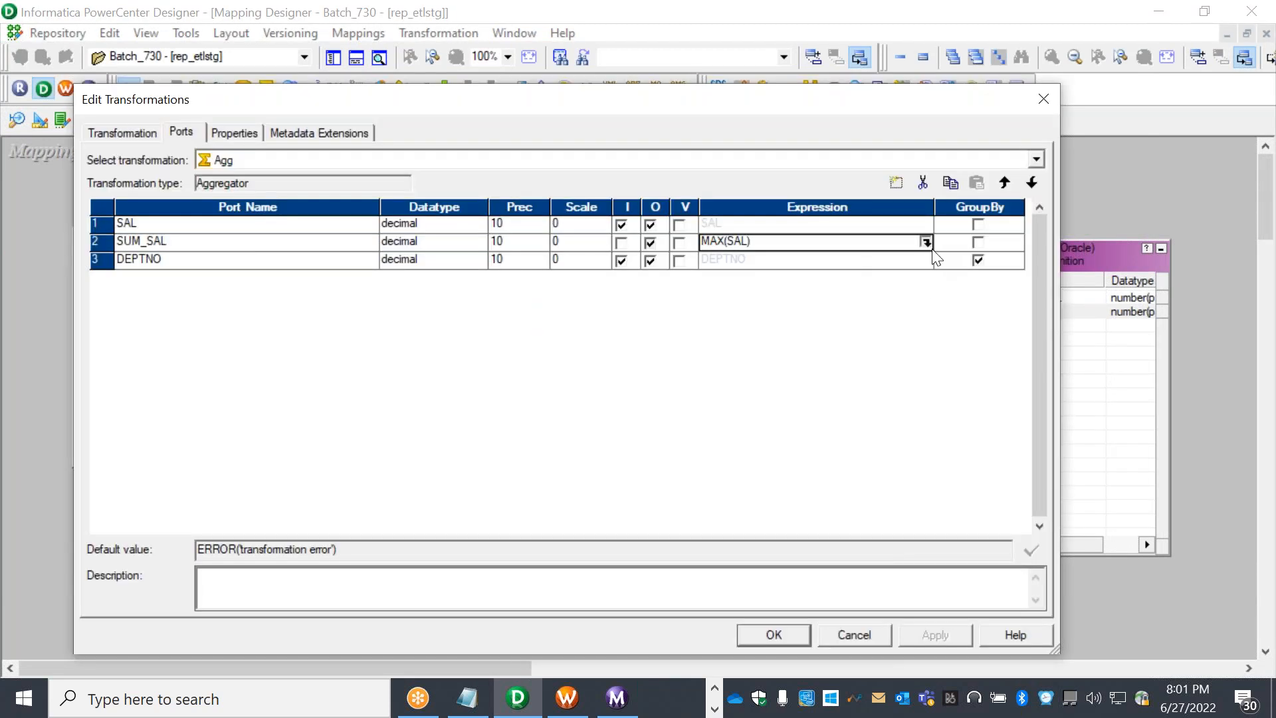
pyautogui.click(925, 242)
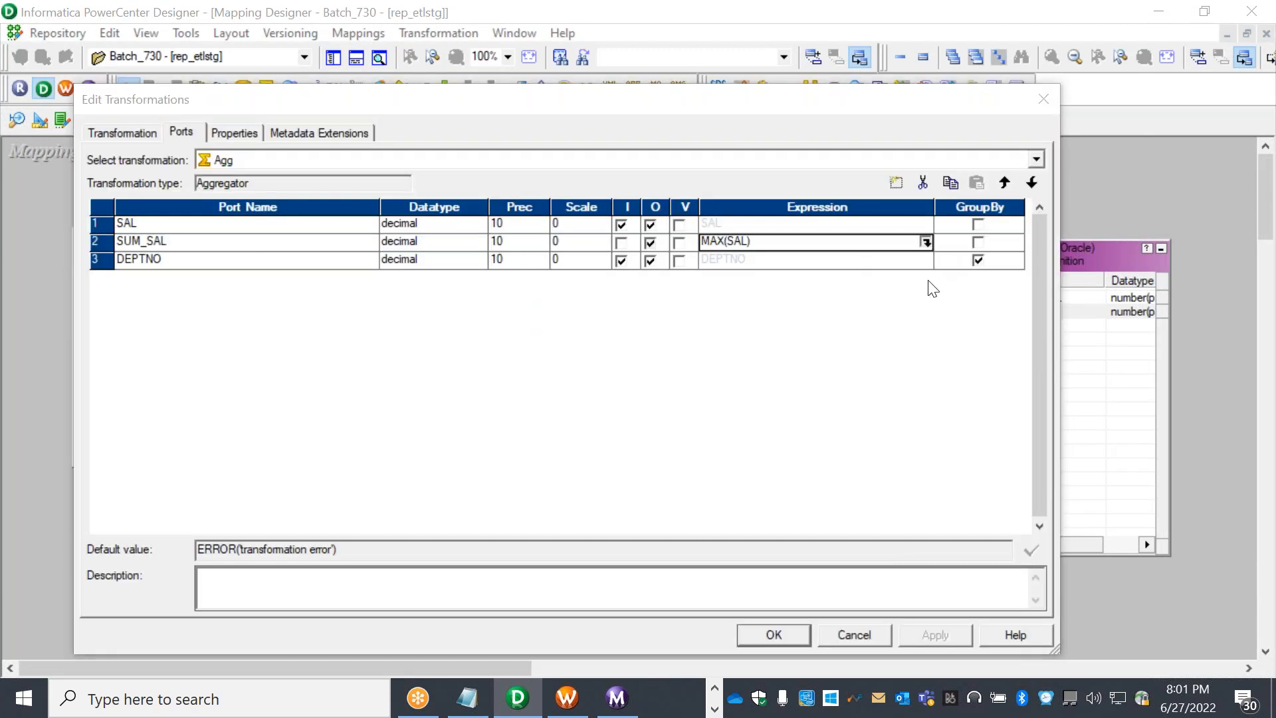
pyautogui.click(256, 236)
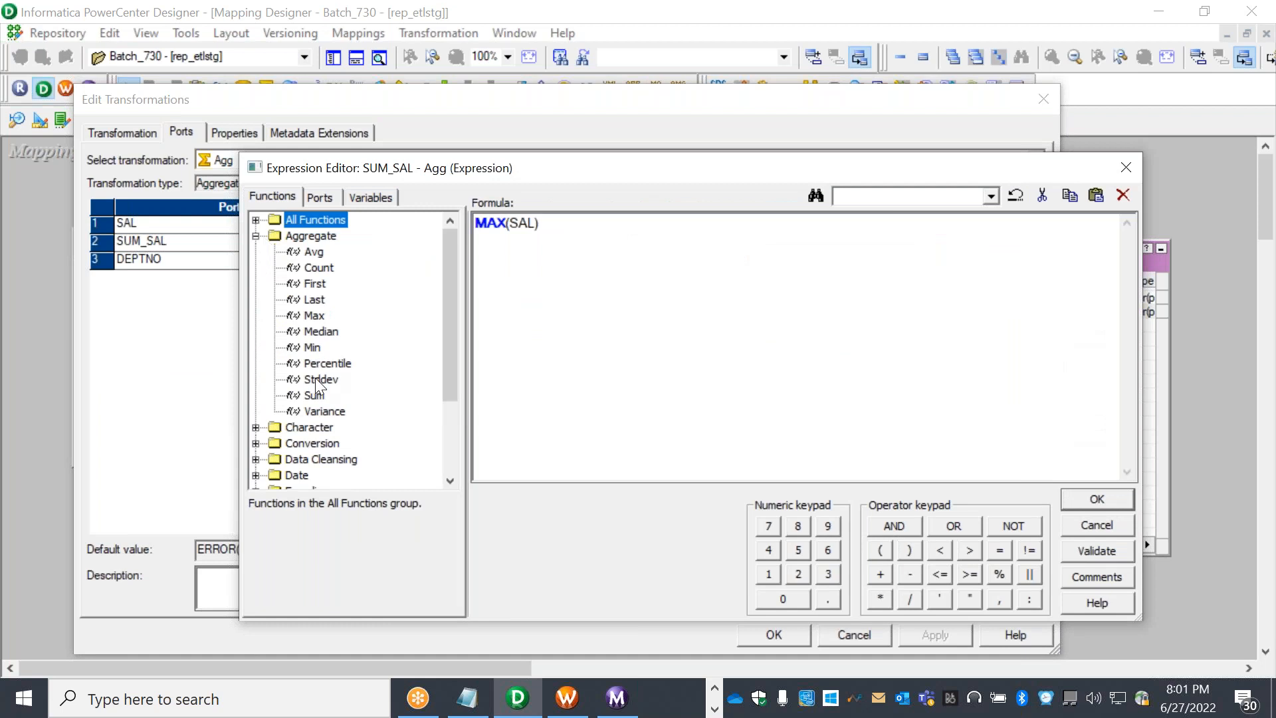
pyautogui.click(330, 268)
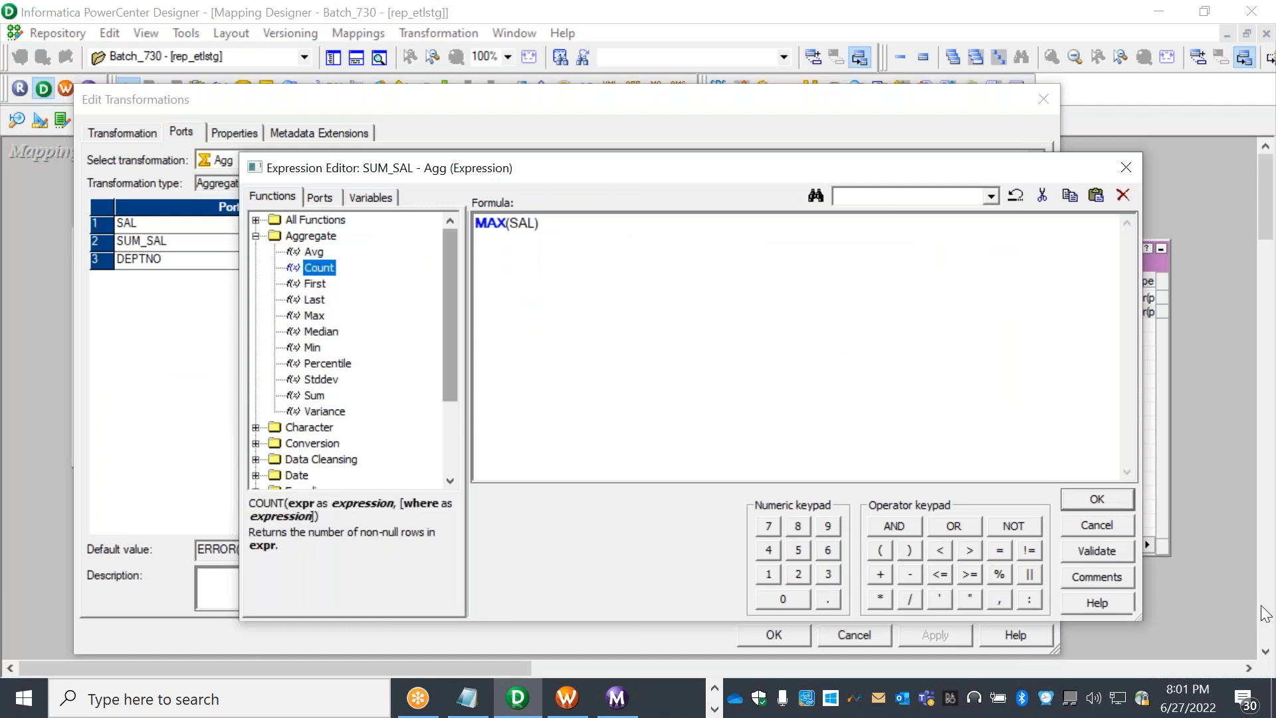
pyautogui.click(1118, 533)
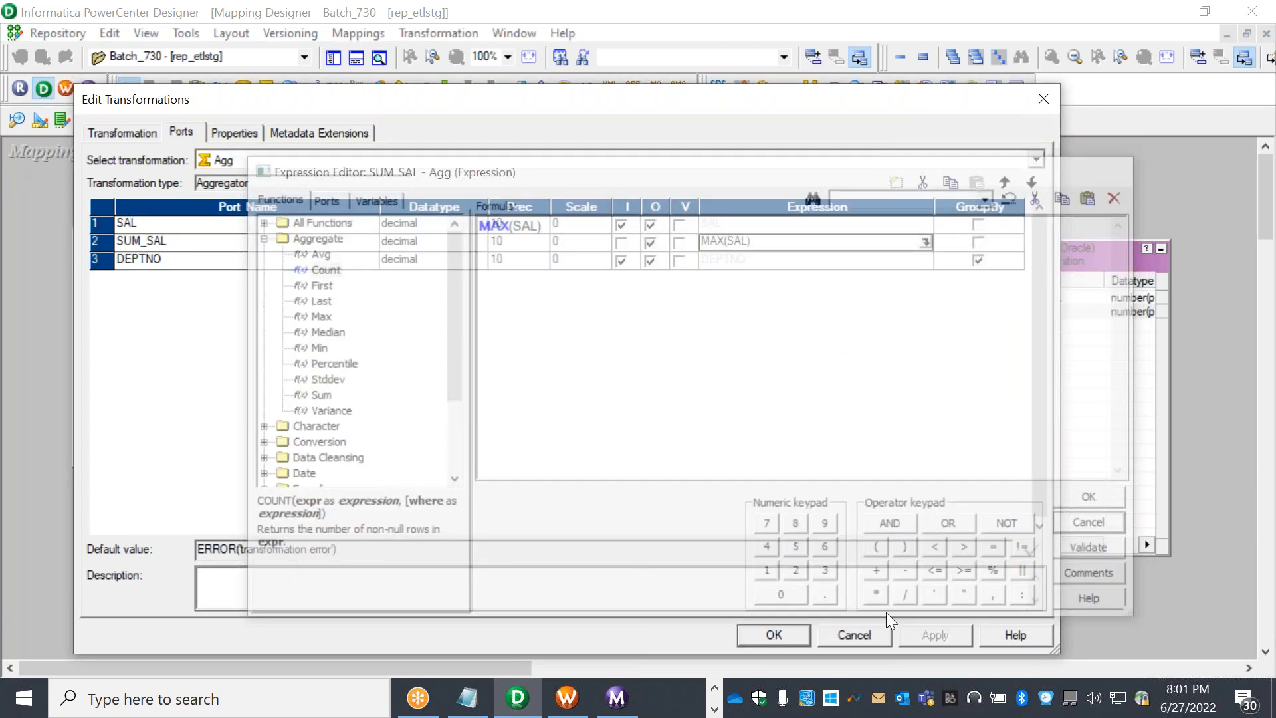
pyautogui.click(869, 632)
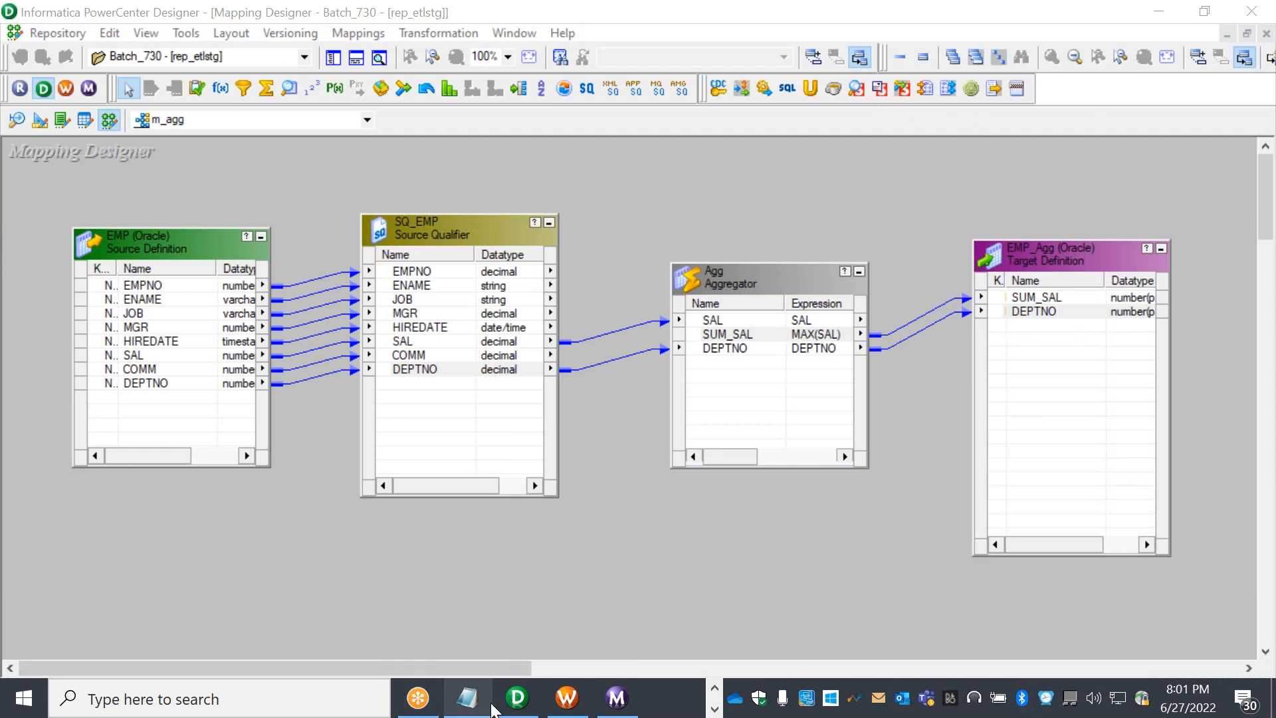
# Close off the Demo notes with a row of equals signs followed by blank lines
pyautogui.click(468, 698)
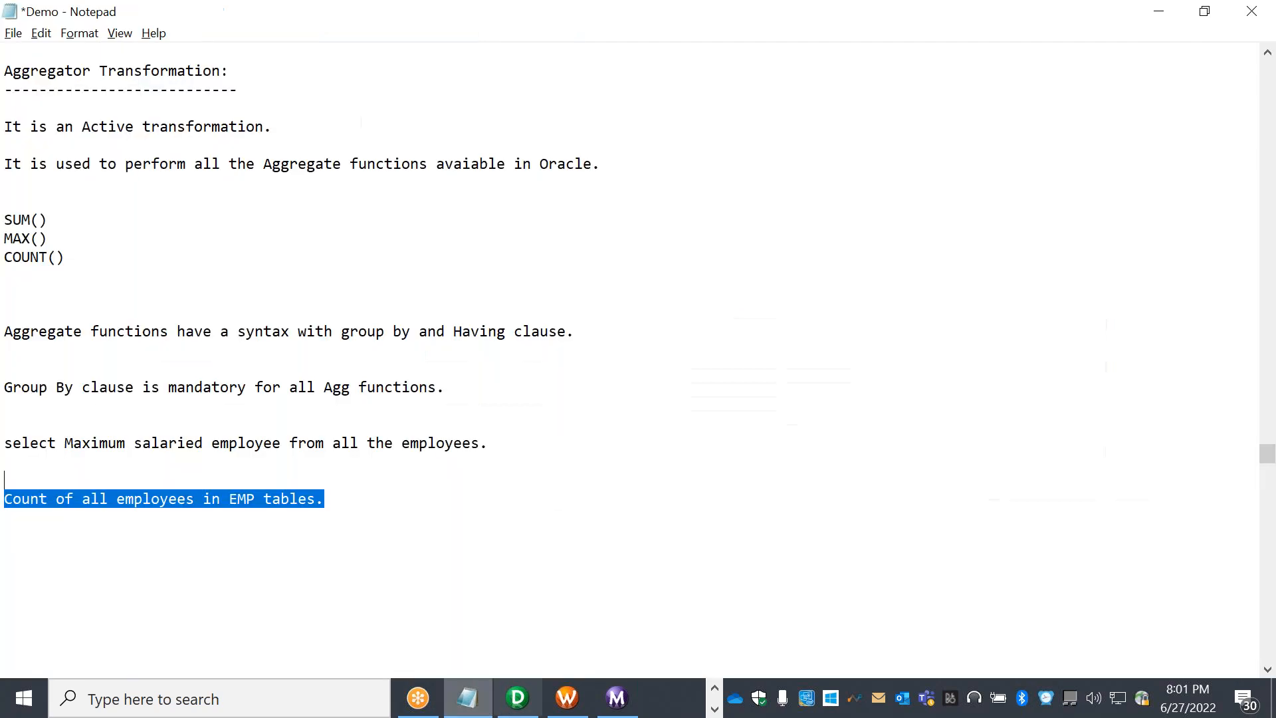
pyautogui.click(384, 502)
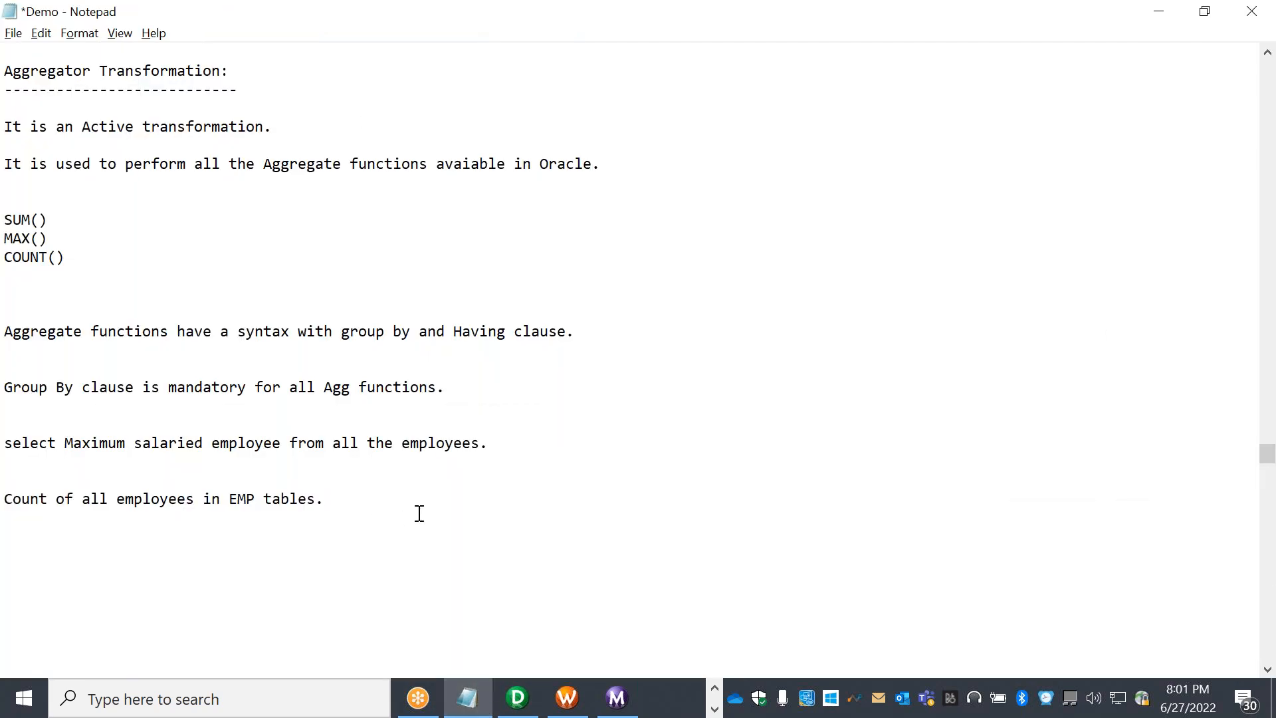
pyautogui.press('Return')
pyautogui.press('Return')
pyautogui.press('Return')
pyautogui.write('==================================================')
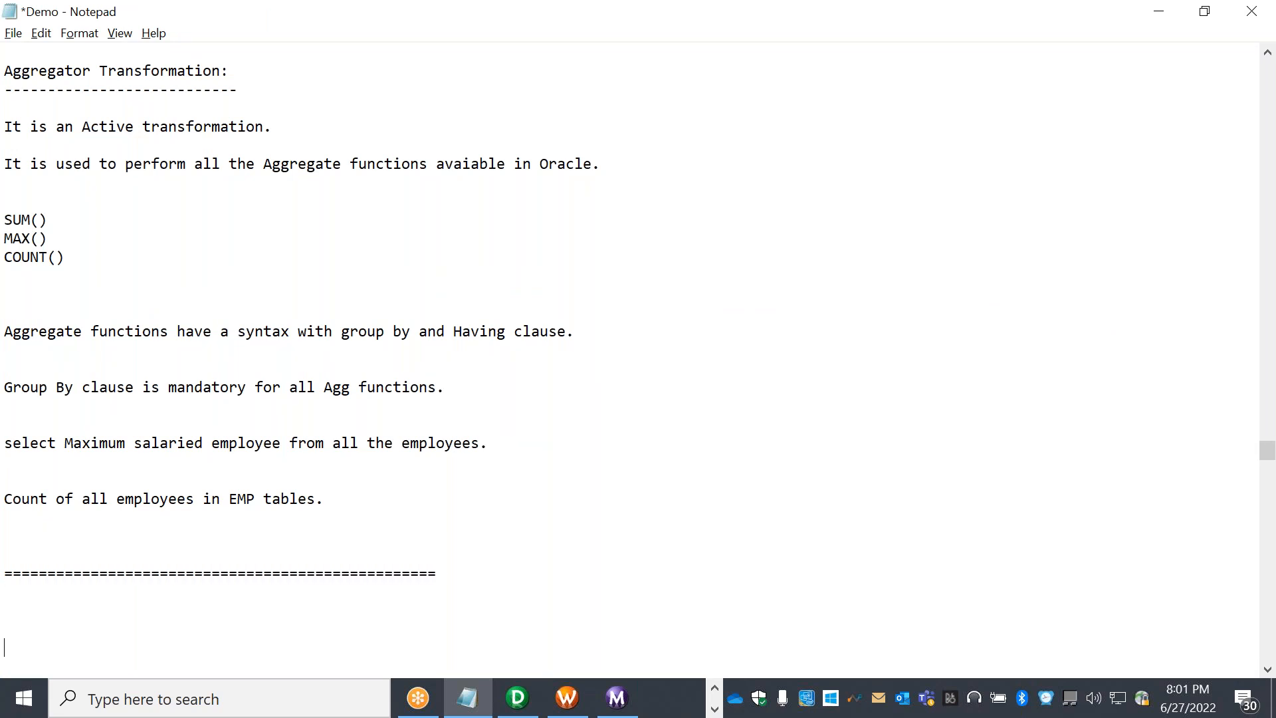
pyautogui.press('Return')
pyautogui.press('Return')
pyautogui.press('Return')
pyautogui.press('Return')
pyautogui.press('Return')
pyautogui.press('Return')
pyautogui.press('Return')
pyautogui.press('Return')
pyautogui.press('Return')
pyautogui.press('Return')
pyautogui.press('Return')
pyautogui.press('Return')
pyautogui.press('Return')
pyautogui.press('Return')
pyautogui.press('Return')
pyautogui.press('Return')
pyautogui.press('Return')
pyautogui.press('Return')
pyautogui.press('Return')
pyautogui.press('Return')
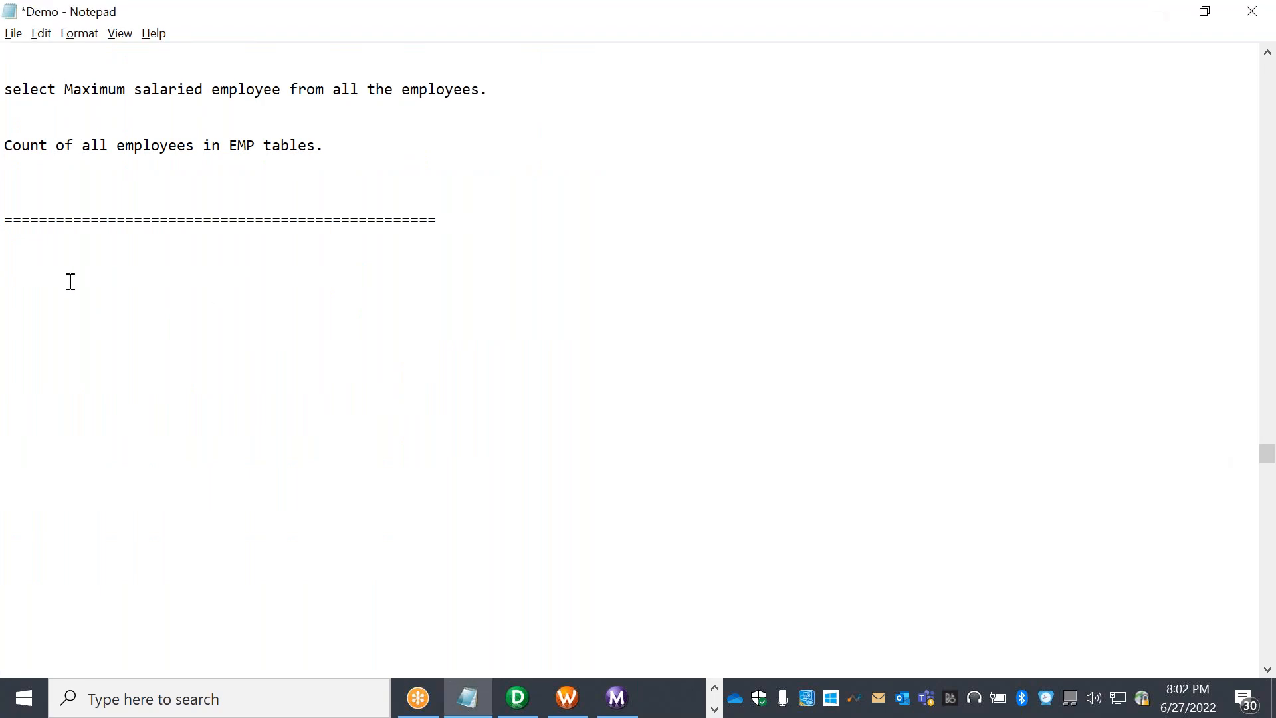
pyautogui.press('Return')
# Add a 'Flatfiles:' heading underlined with dashes, leaving blank space below it
pyautogui.write('A')
pyautogui.press('BackSpace')
pyautogui.write('Flatfiles:')
pyautogui.press('Return')
pyautogui.write('-----------')
pyautogui.press('Return')
pyautogui.press('Return')
pyautogui.press('Return')
pyautogui.press('Return')
pyautogui.press('Return')
pyautogui.press('Return')
pyautogui.press('Return')
pyautogui.press('Return')
pyautogui.press('Return')
pyautogui.press('Return')
pyautogui.press('Return')
pyautogui.press('Return')
pyautogui.press('Return')
pyautogui.press('Return')
pyautogui.press('Return')
pyautogui.press('Return')
pyautogui.press('Return')
pyautogui.press('Return')
pyautogui.press('Return')
pyautogui.press('Return')
pyautogui.press('Return')
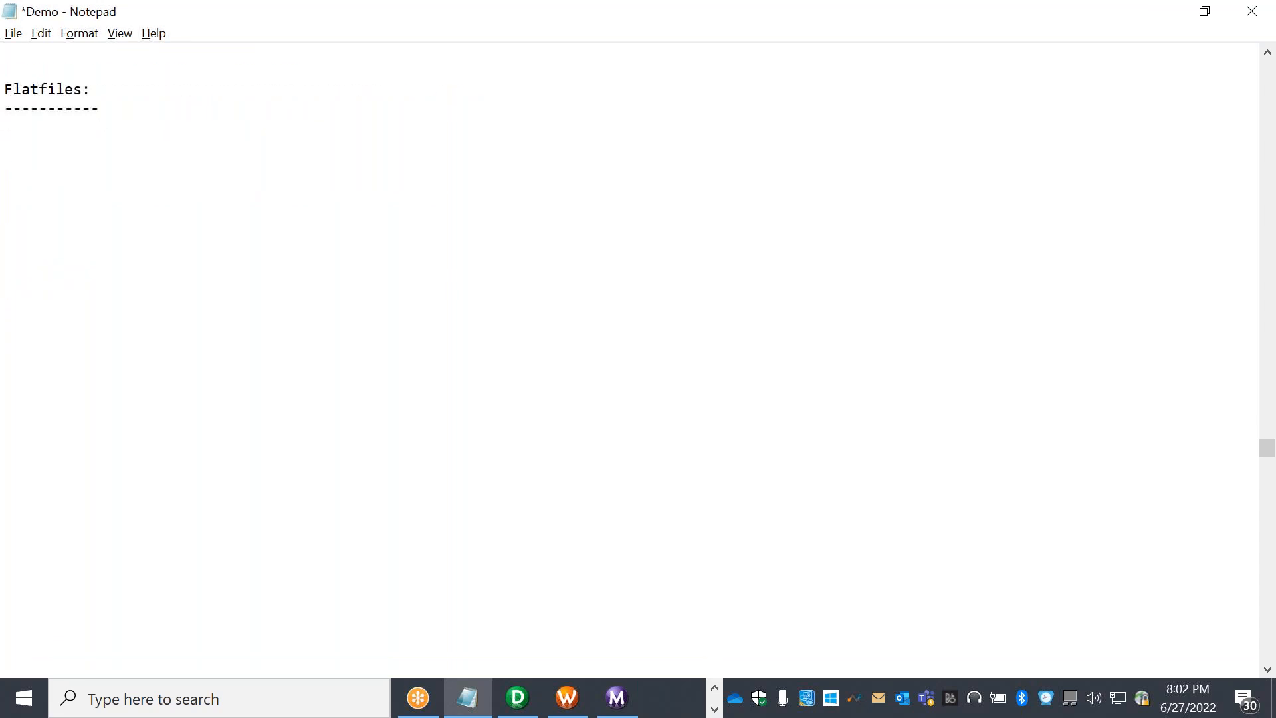
pyautogui.click(23, 159)
pyautogui.click(1140, 277)
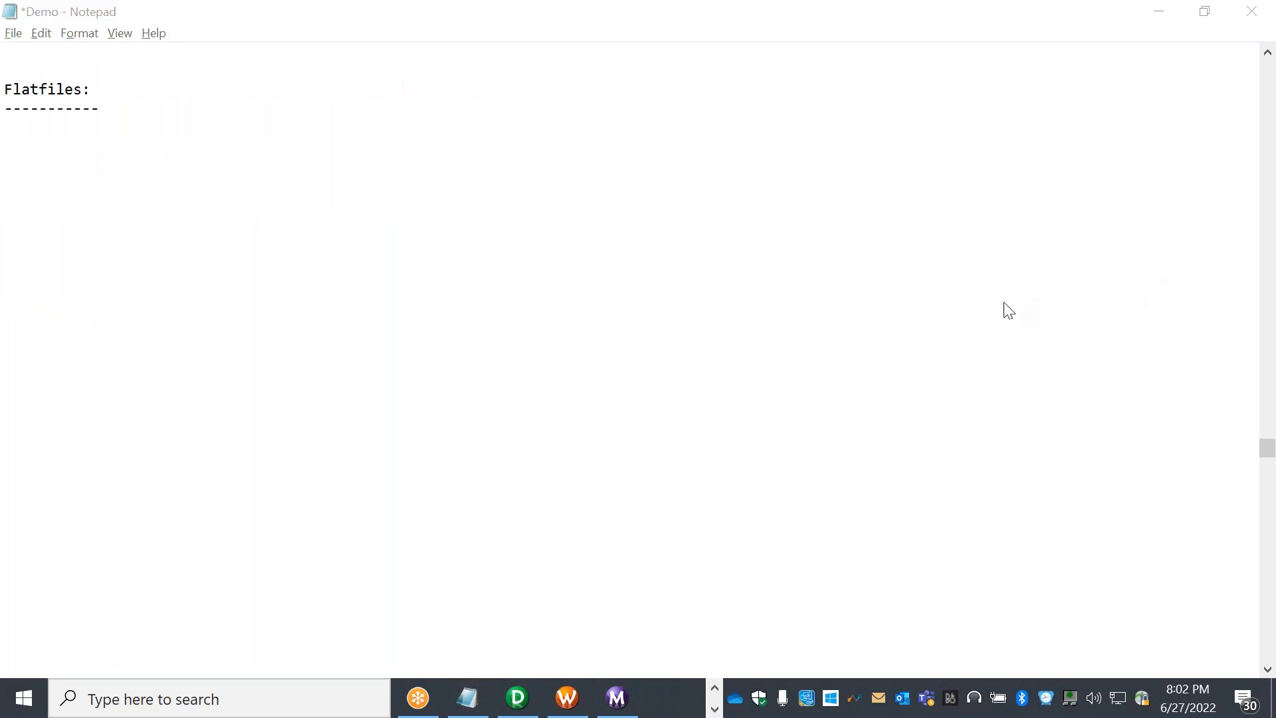
pyautogui.click(134, 166)
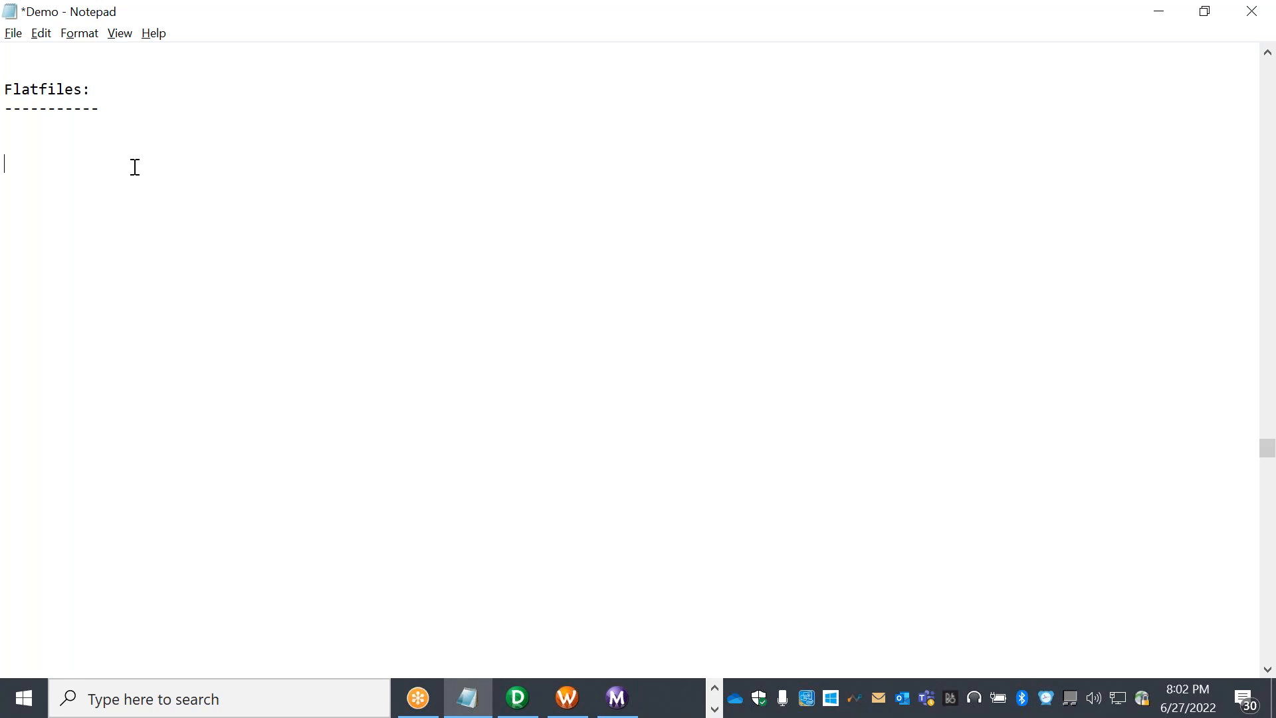
# Under the Flatfiles heading, write the note 'Any file like Notepad,CSV,Excel', fixing typos along the way
pyautogui.write('I')
pyautogui.press('BackSpace')
pyautogui.write('Any file like ')
pyautogui.write('otep')
pyautogui.press('BackSpace')
pyautogui.press('BackSpace')
pyautogui.press('BackSpace')
pyautogui.press('BackSpace')
pyautogui.write('Notepas')
pyautogui.press('BackSpace')
pyautogui.write('d,CSV,E')
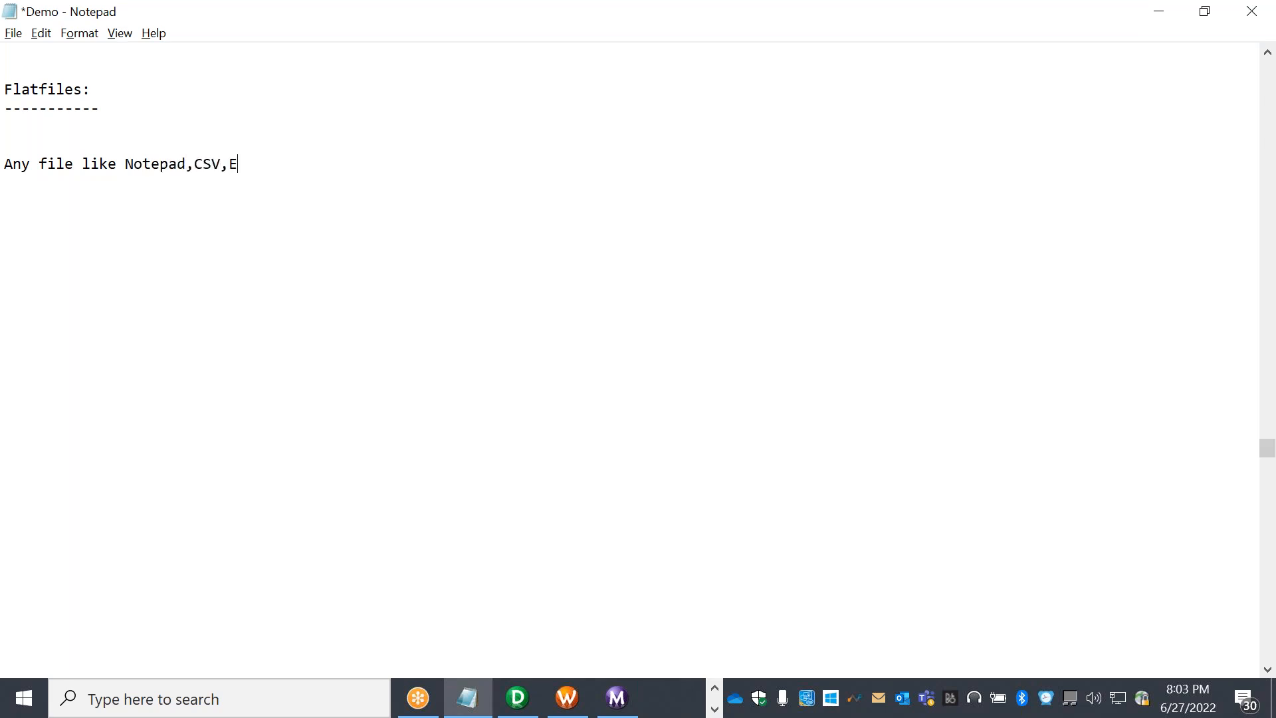
pyautogui.write('xcel,PF')
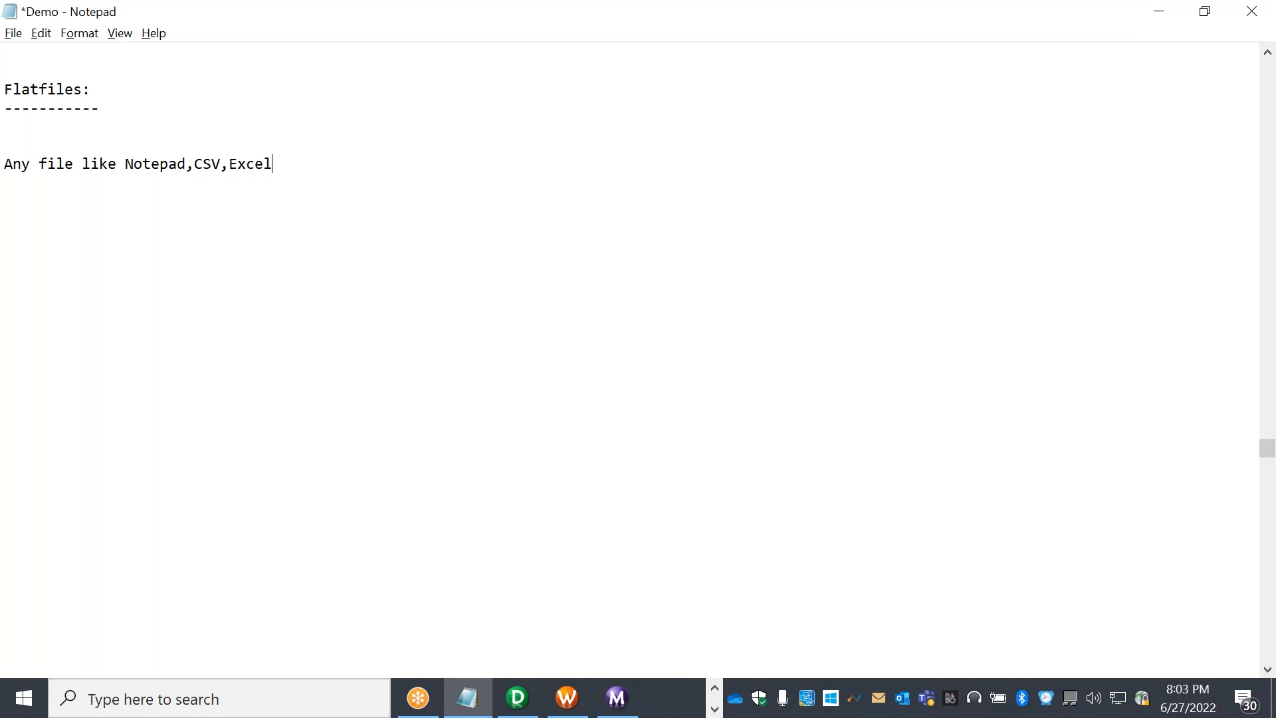
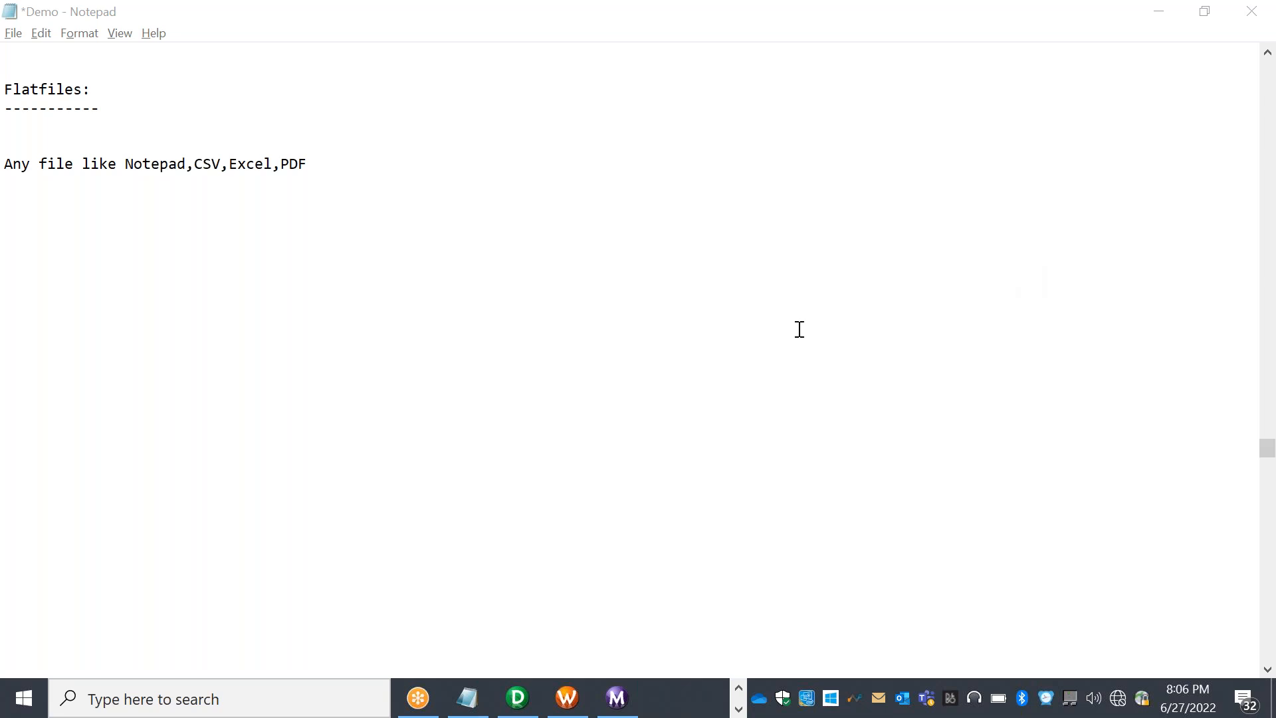
# Dismiss the chat notification and select all Demo text, from the Flatfiles heading to 'Notepad,CSV,Excel,PDF'
pyautogui.click(747, 295)
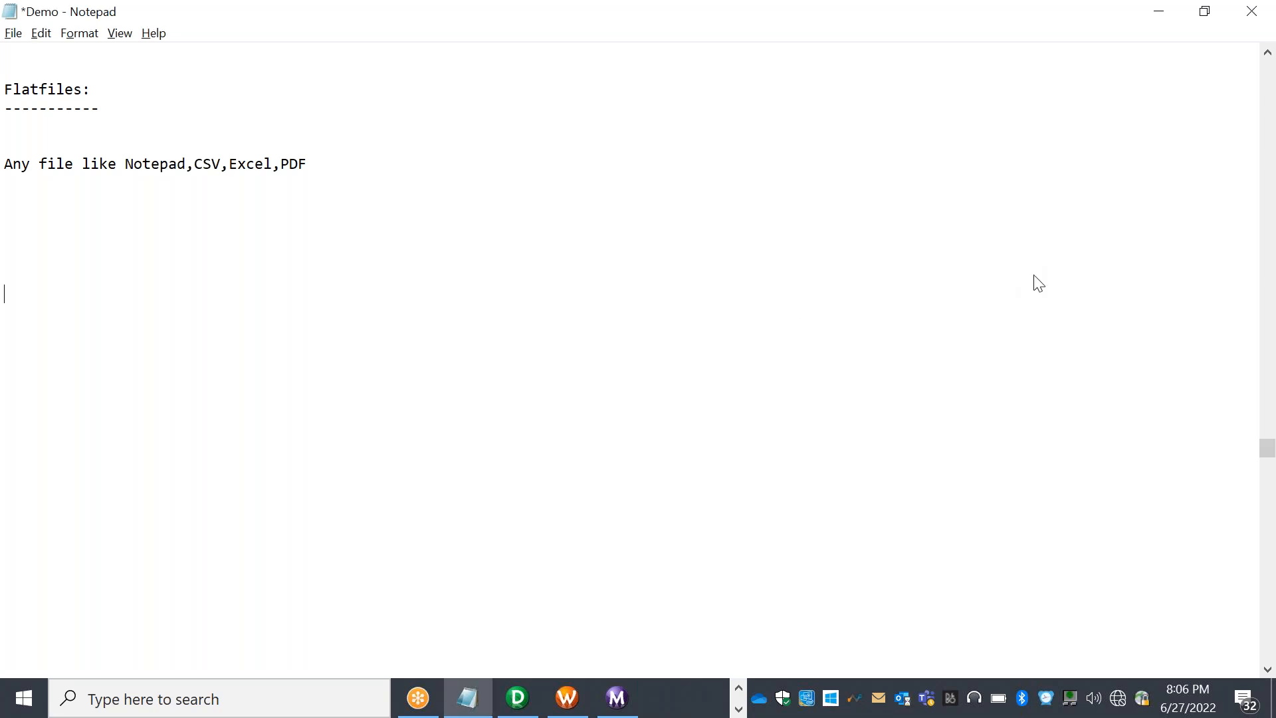
pyautogui.click(718, 425)
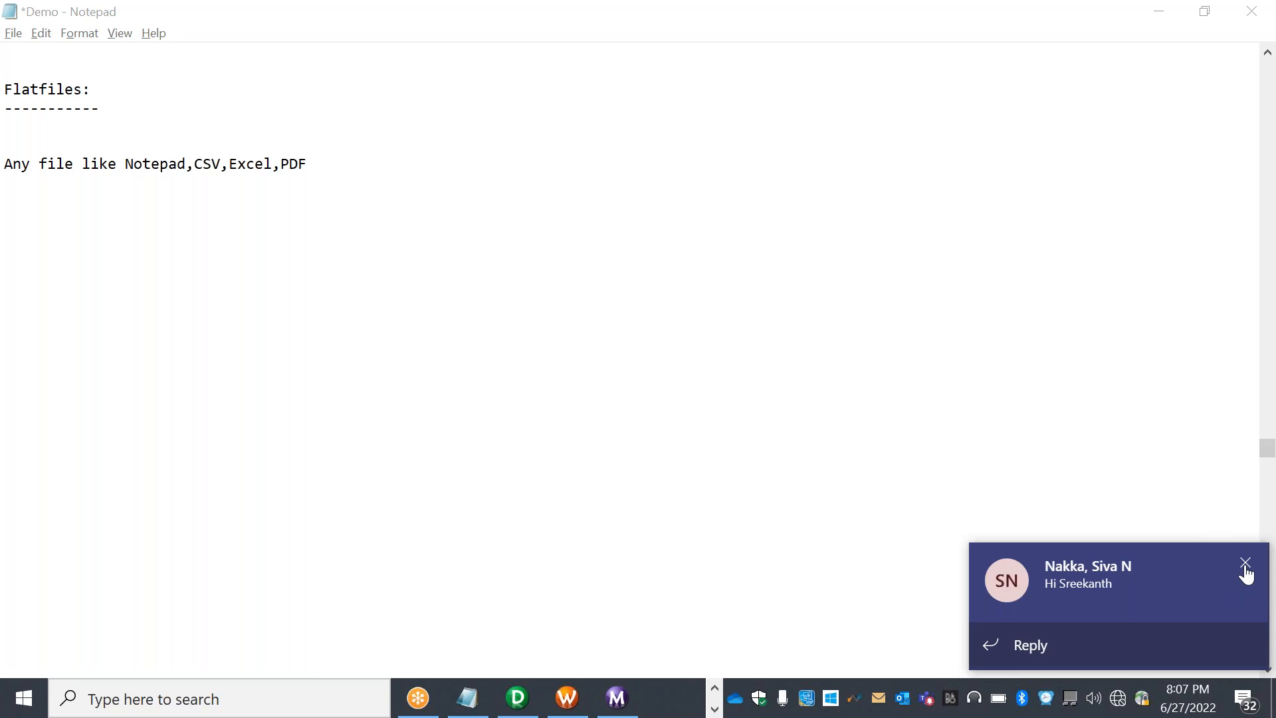
pyautogui.click(1245, 564)
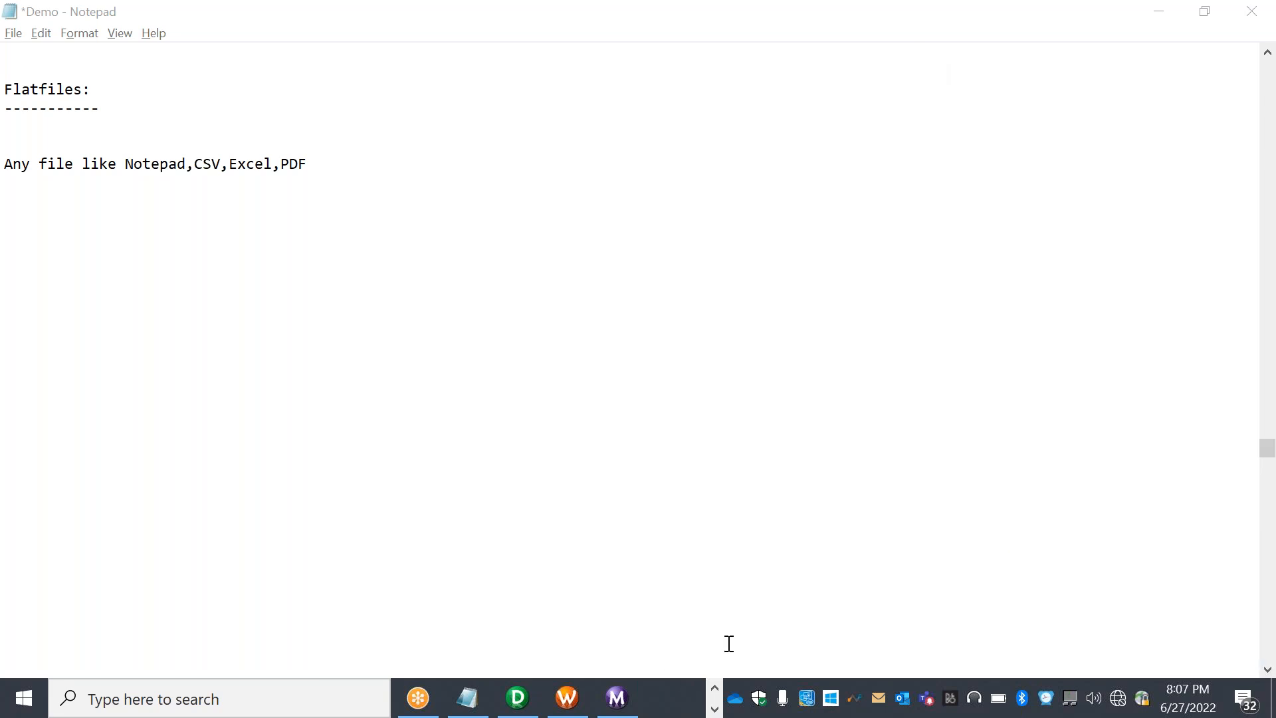
pyautogui.click(714, 687)
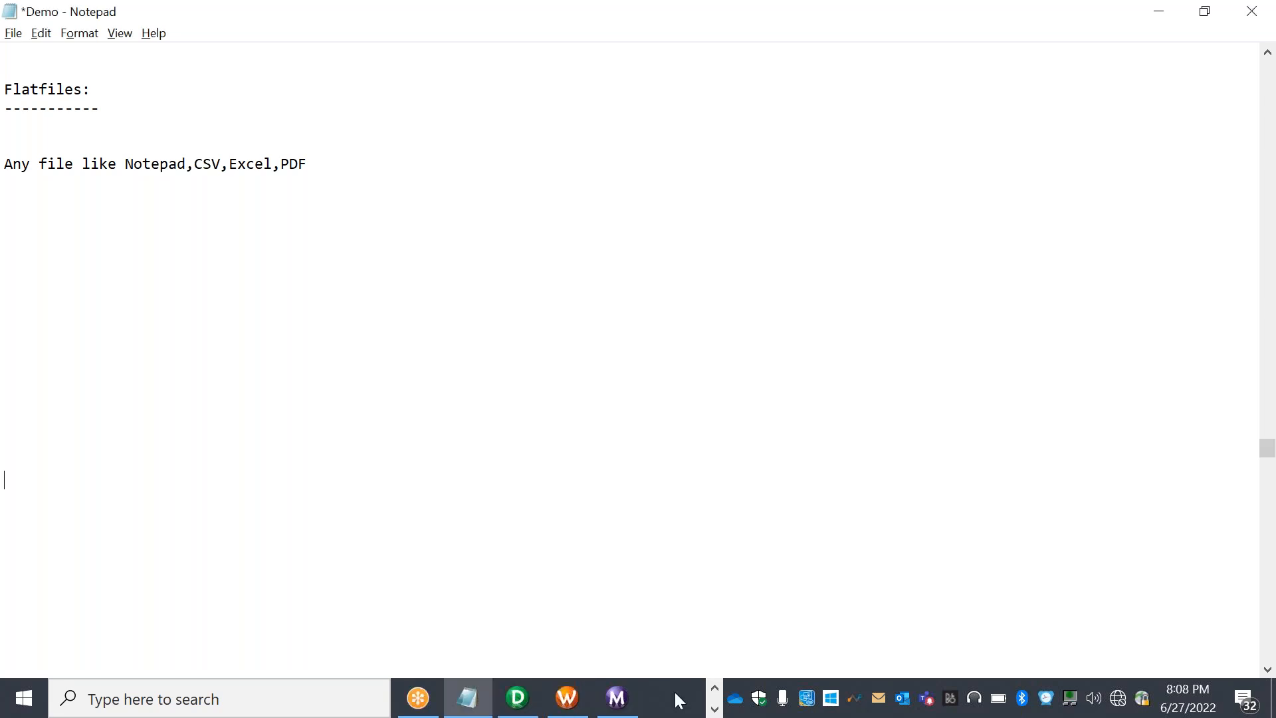
pyautogui.hotkey('ctrl', 'a')
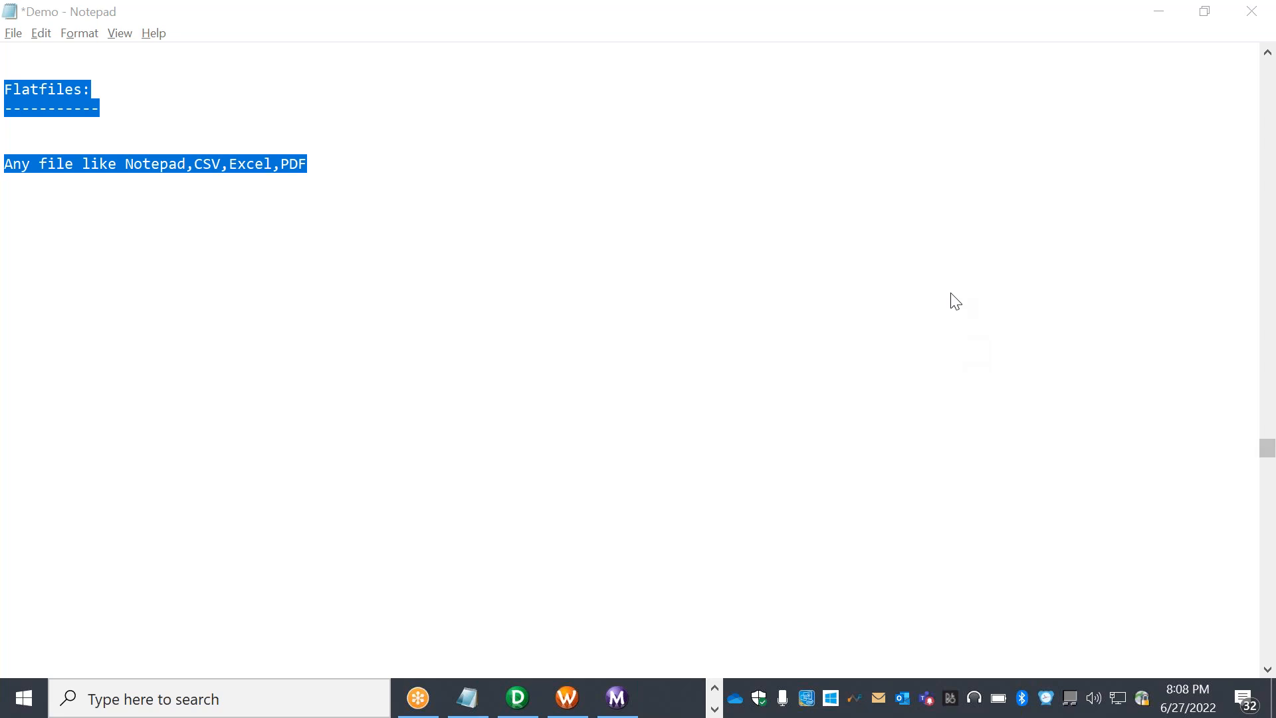